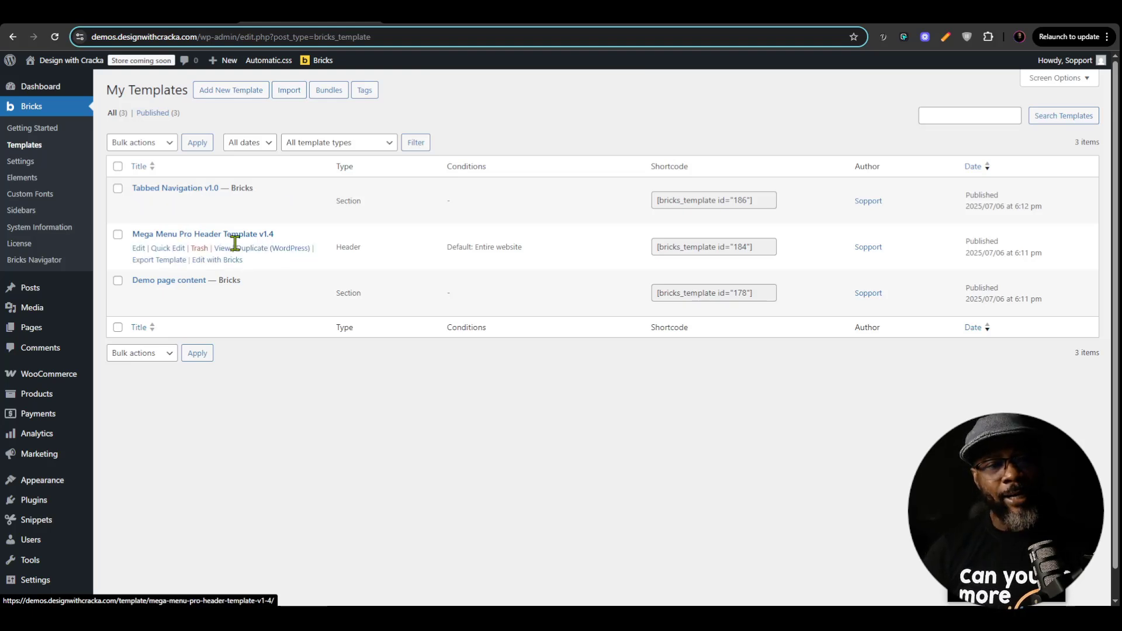
# Open Mega Menu Pro Header Template v1.4 in the Bricks builder and preview its Mega Menu 1 dropdown.
pyautogui.click(186, 214)
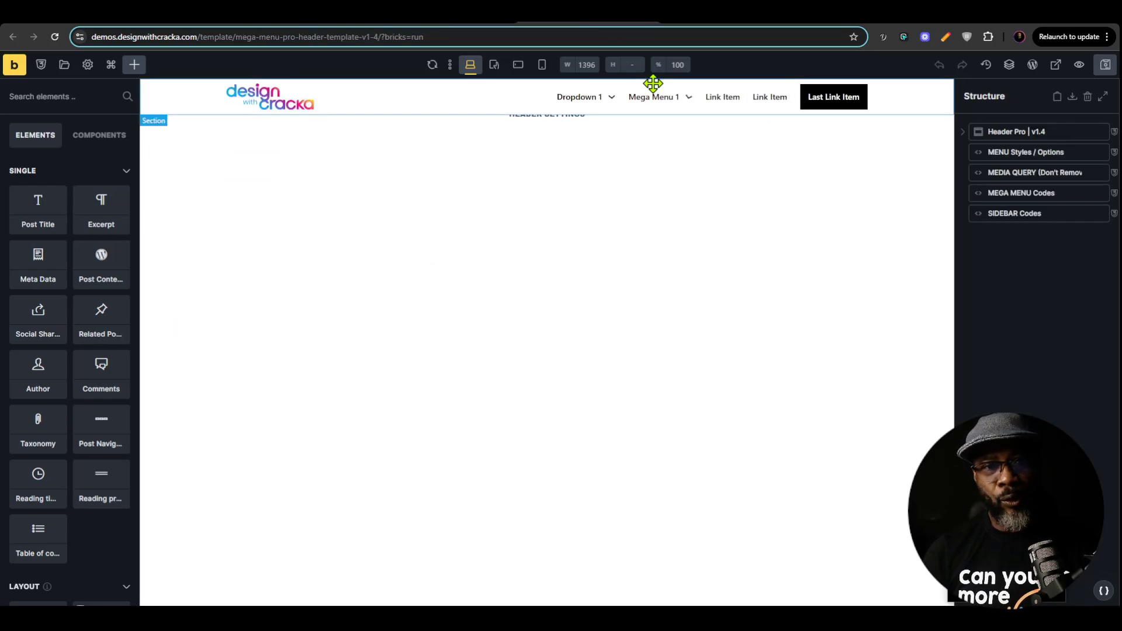
pyautogui.moveTo(657, 103)
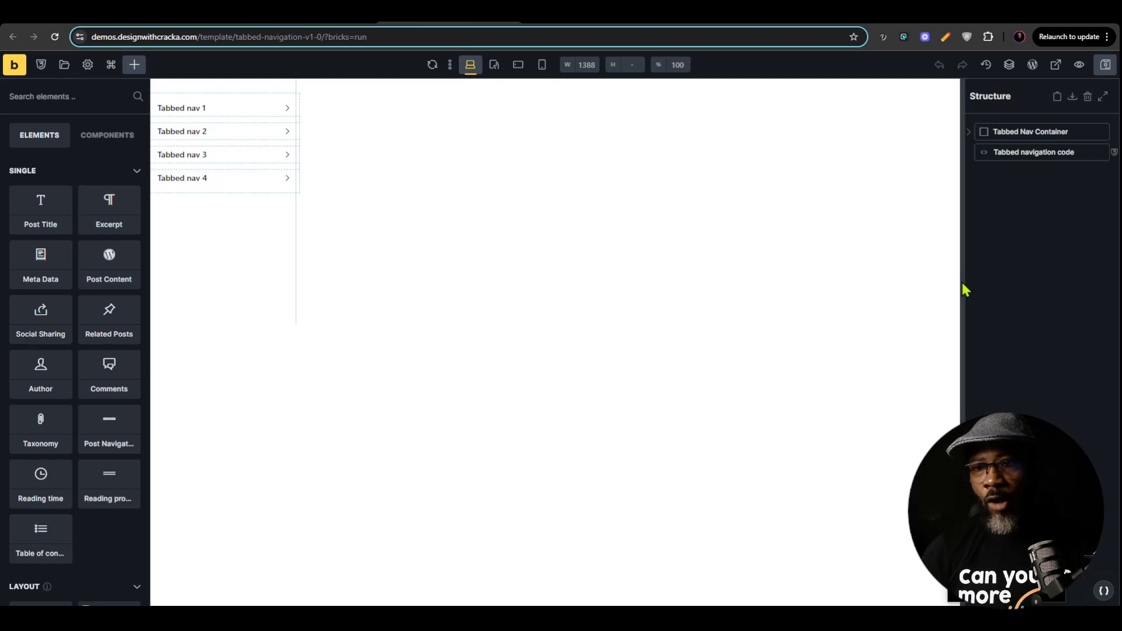
# Widen the structure area in the Tabbed Navigation v1.0 template, select the Tabbed nav 1 button and review the stacked tab contents.
pyautogui.moveTo(964, 291); pyautogui.dragTo(810, 306)
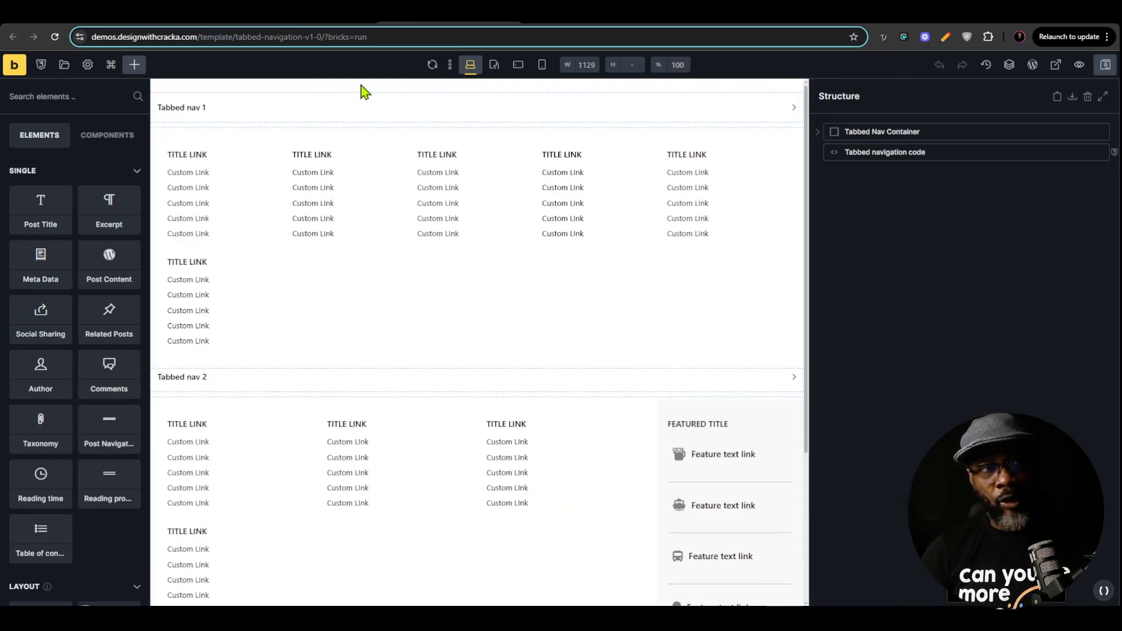
pyautogui.click(393, 98)
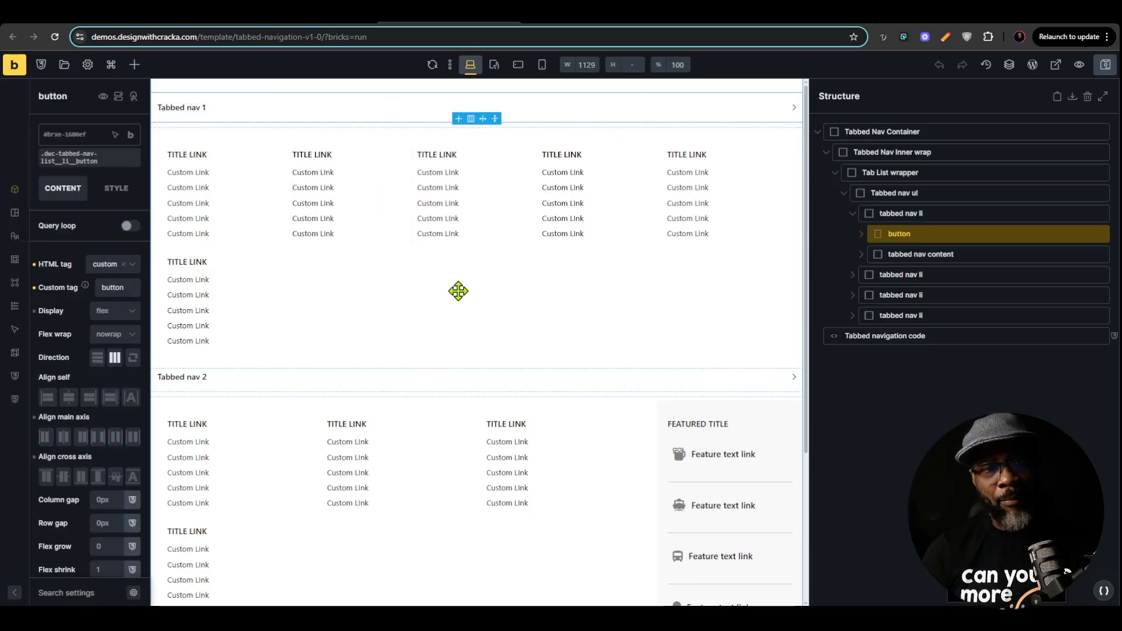
pyautogui.scroll(-3, 581, 323)
pyautogui.scroll(3, 581, 323)
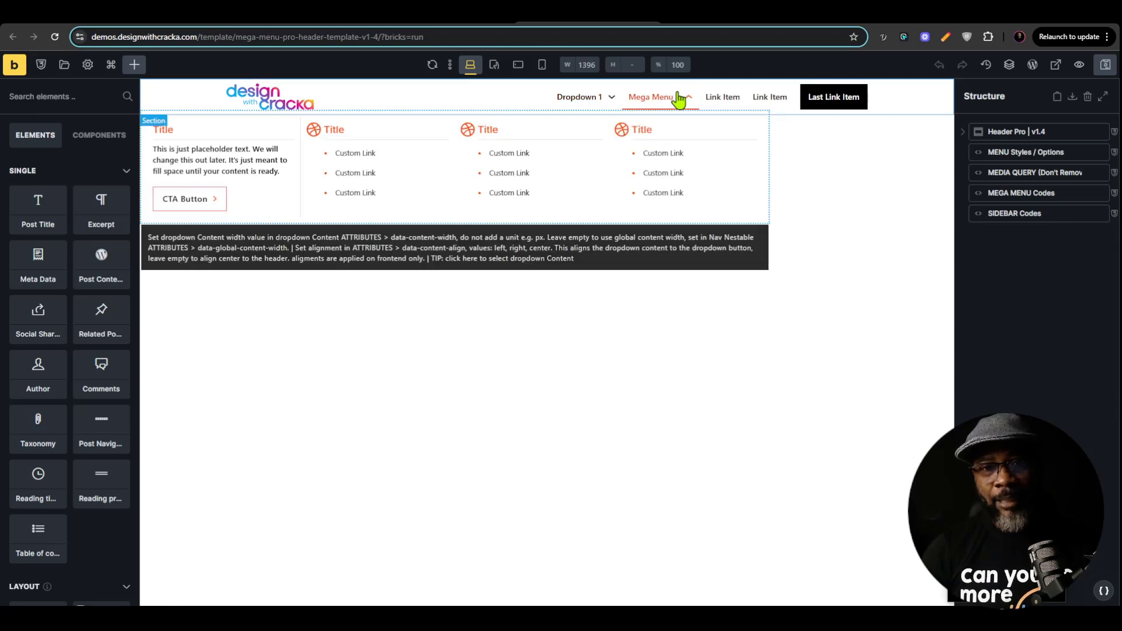
# Duplicate the Mega Menu 1 item in the header, name the copy Tabbed Mega Menu, and place it first among the nav items.
pyautogui.click(679, 102)
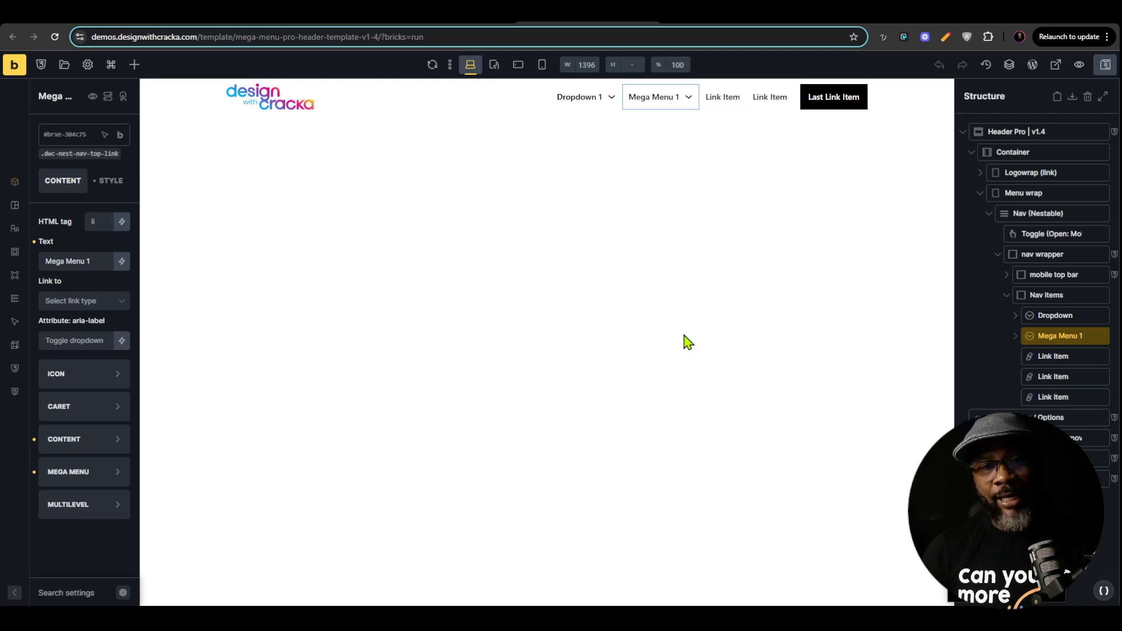
pyautogui.moveTo(668, 94)
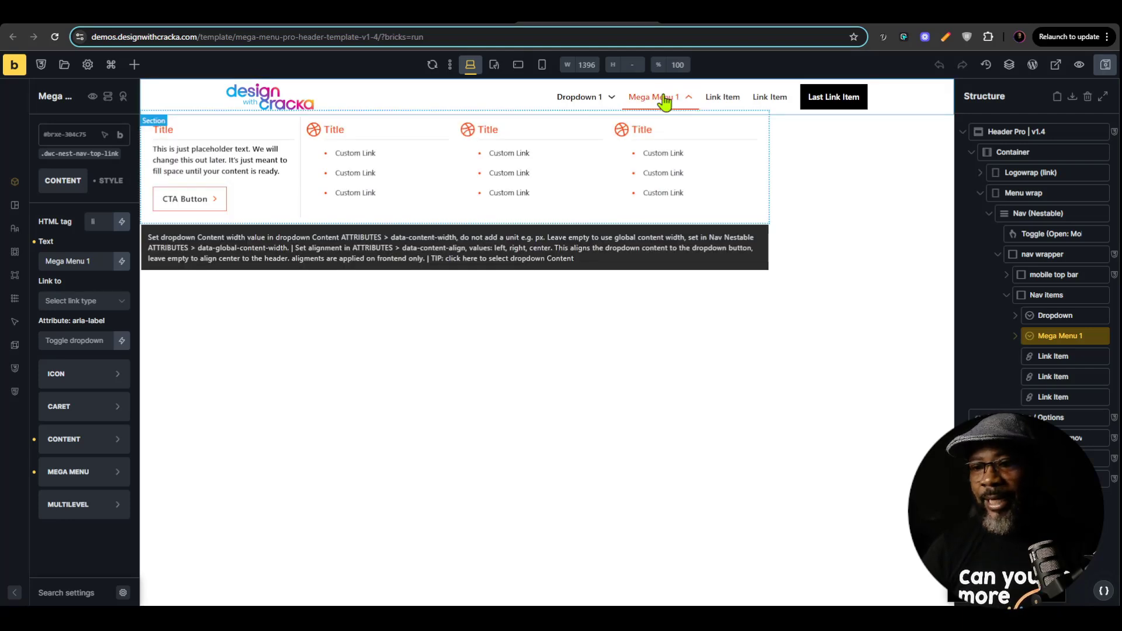
pyautogui.click(1017, 337)
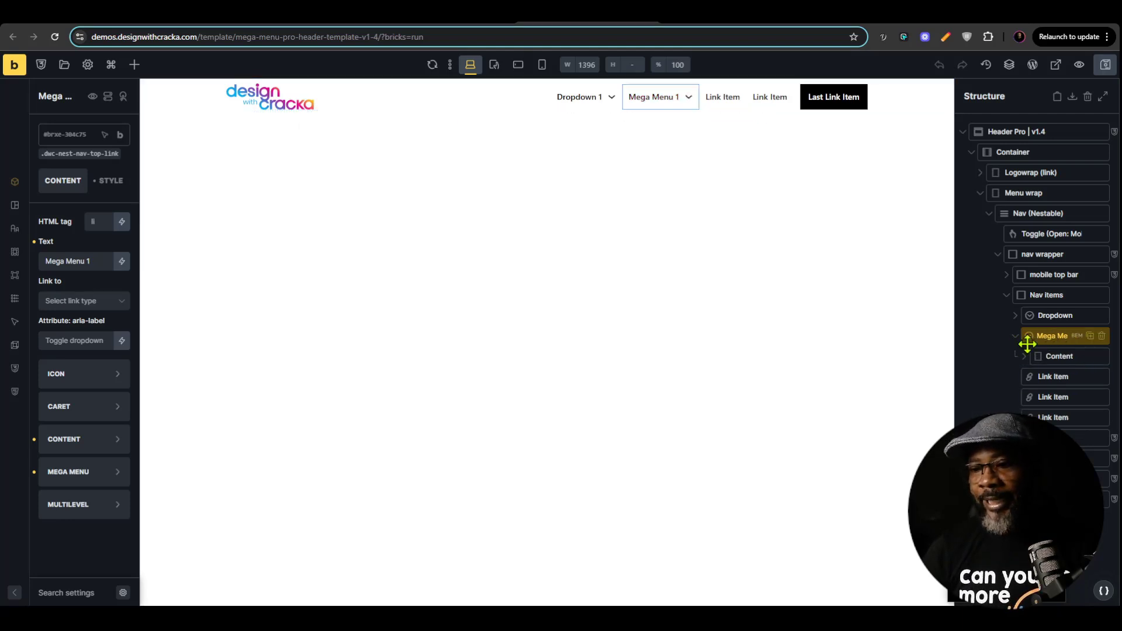
pyautogui.click(1015, 337)
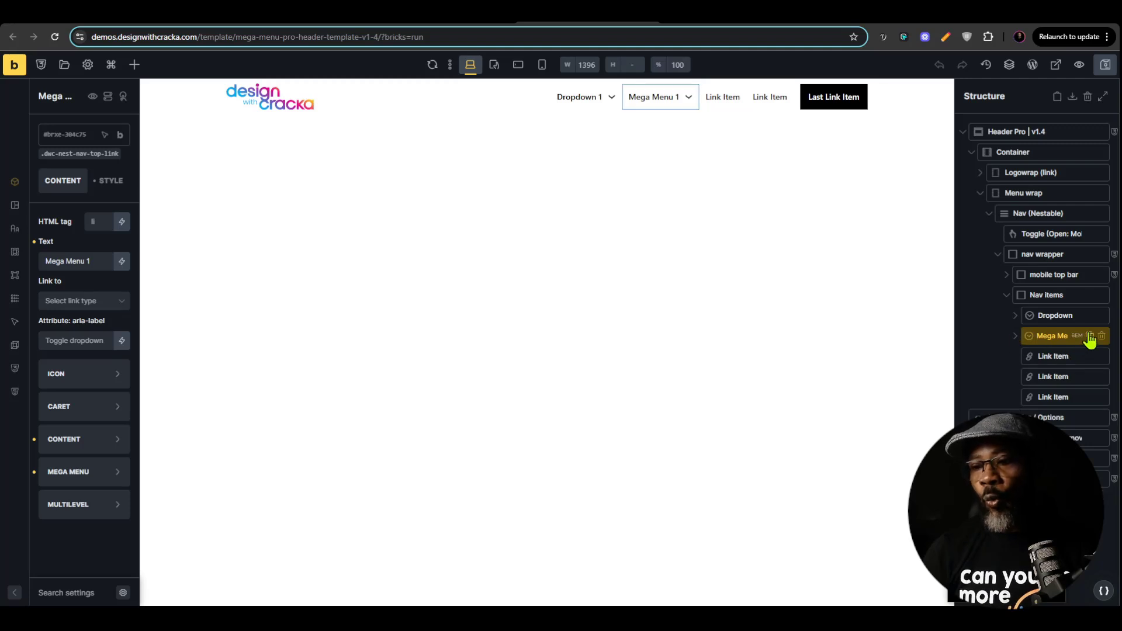
pyautogui.click(1091, 337)
pyautogui.moveTo(1026, 336); pyautogui.dragTo(1040, 314)
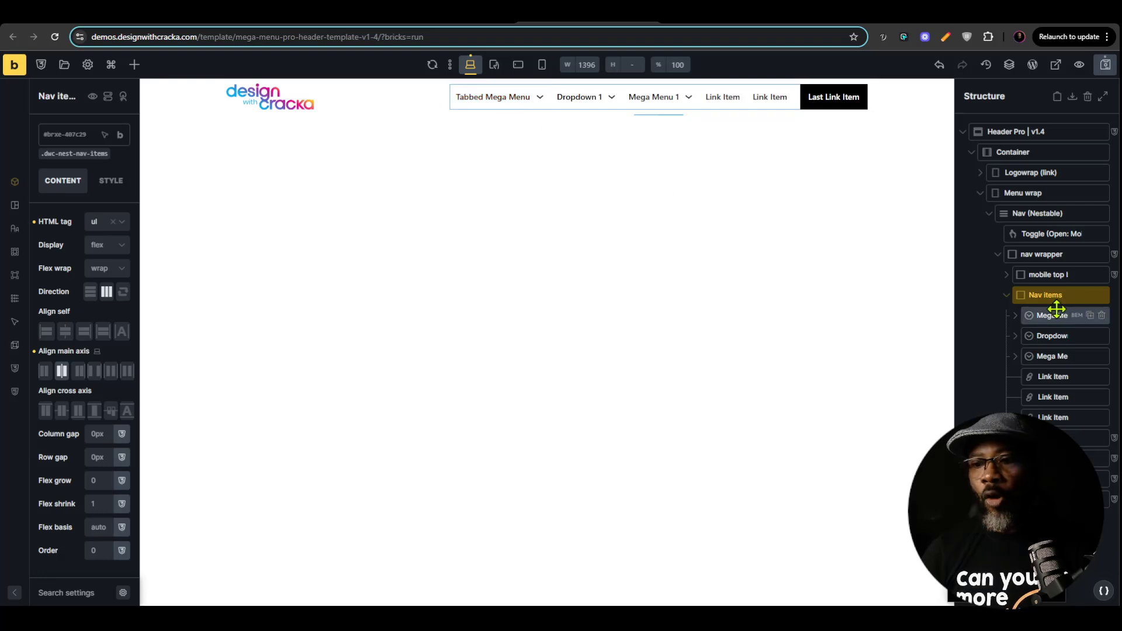
# Add a Template element inside the Tabbed Mega Menu item's Content block and delete the original container there.
pyautogui.click(1051, 313)
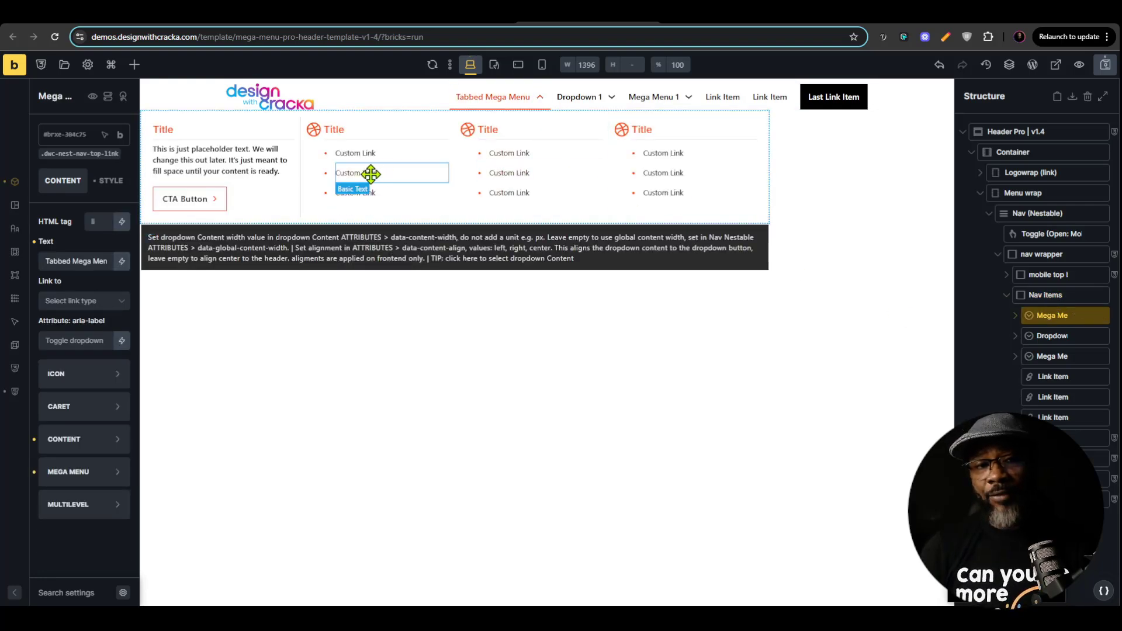
pyautogui.click(1015, 316)
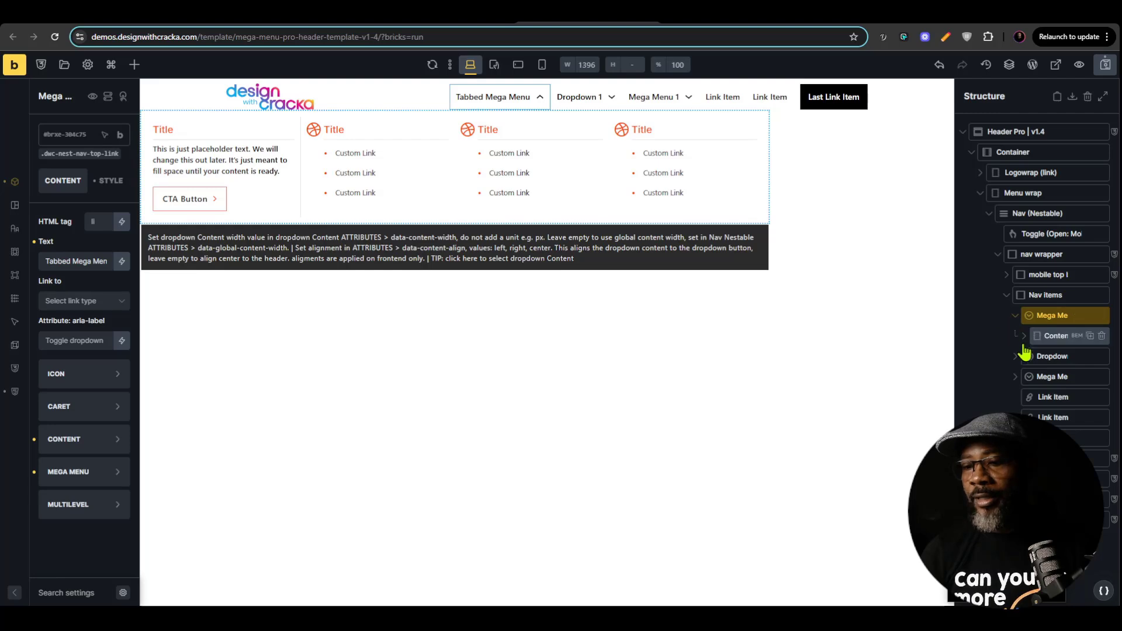
pyautogui.click(1031, 336)
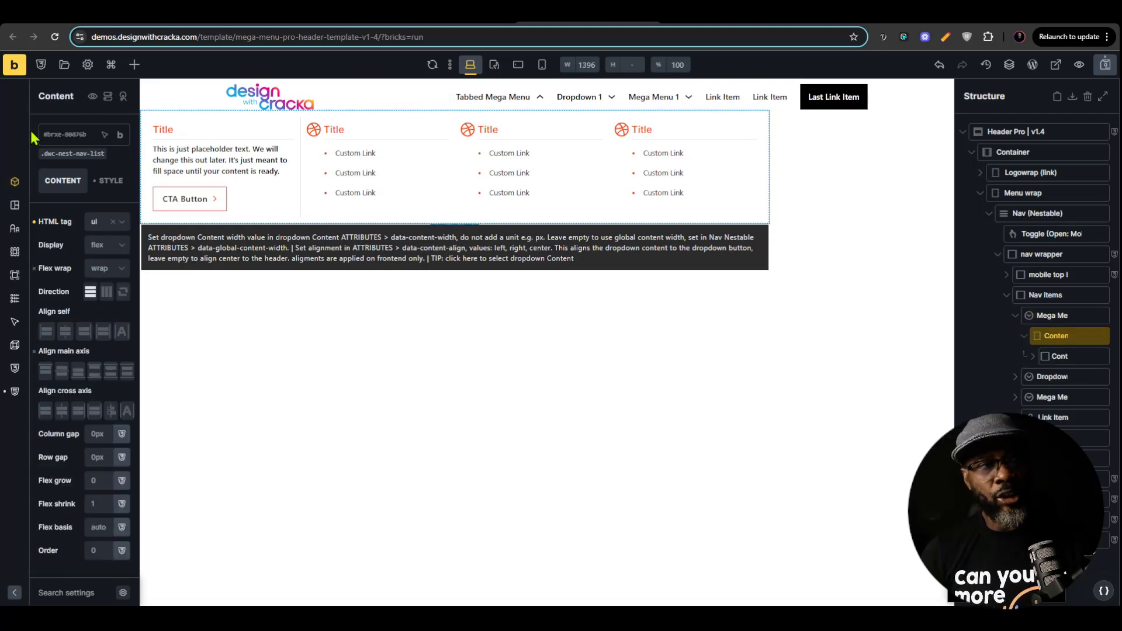
pyautogui.click(134, 69)
pyautogui.write('tem')
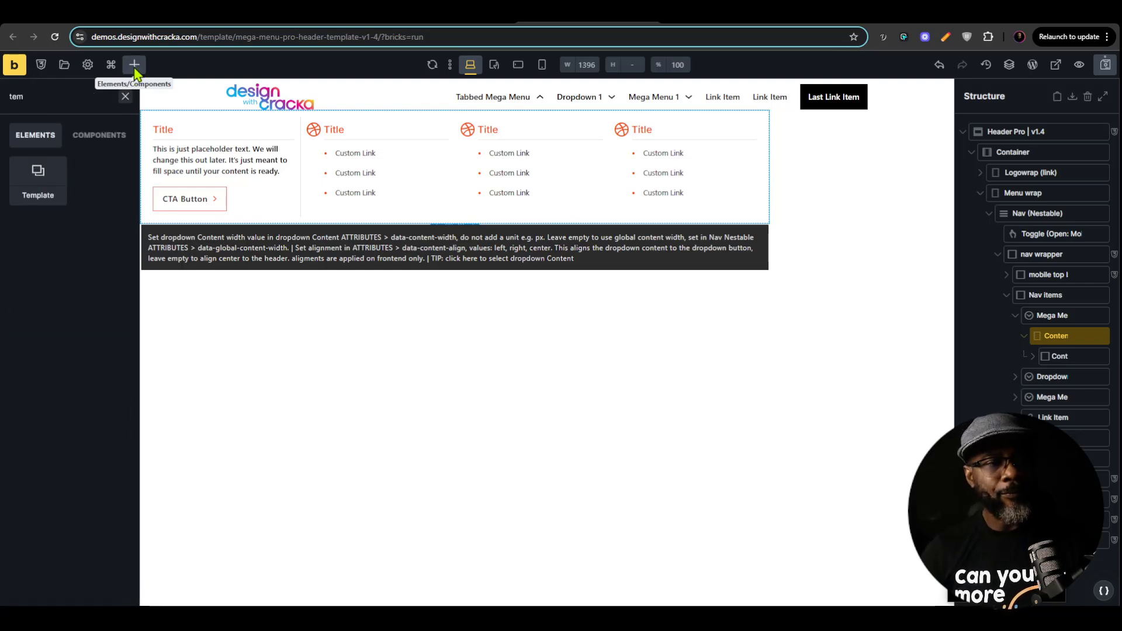
pyautogui.click(42, 193)
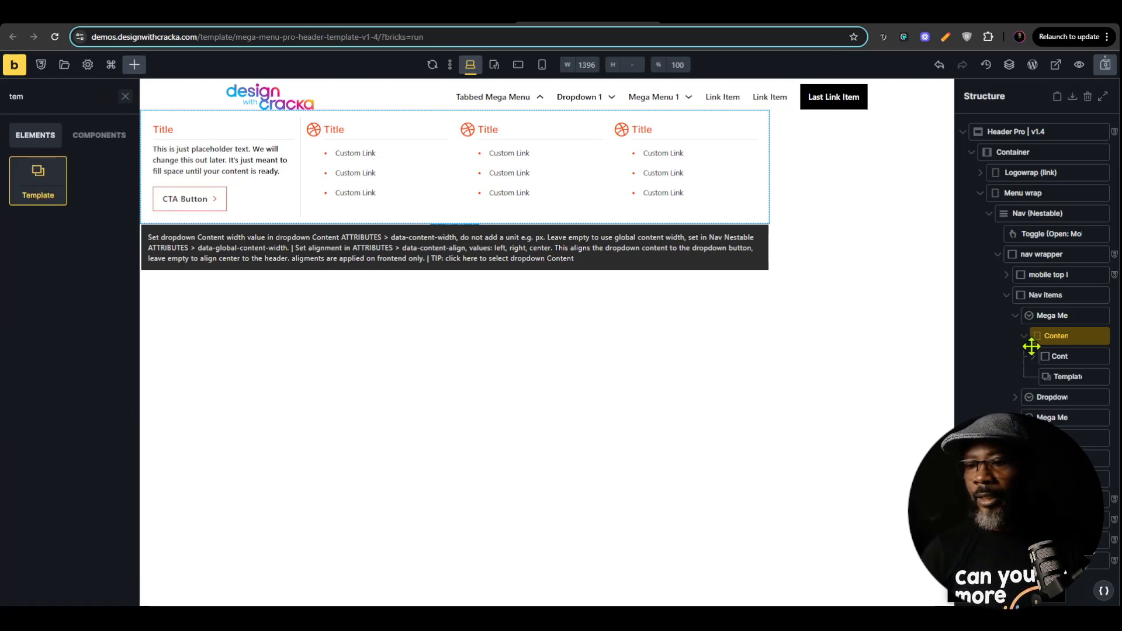
pyautogui.click(1101, 355)
# Load Tabbed Navigation v1.0 into the new Template element and set it to render without wrapper.
pyautogui.click(1057, 357)
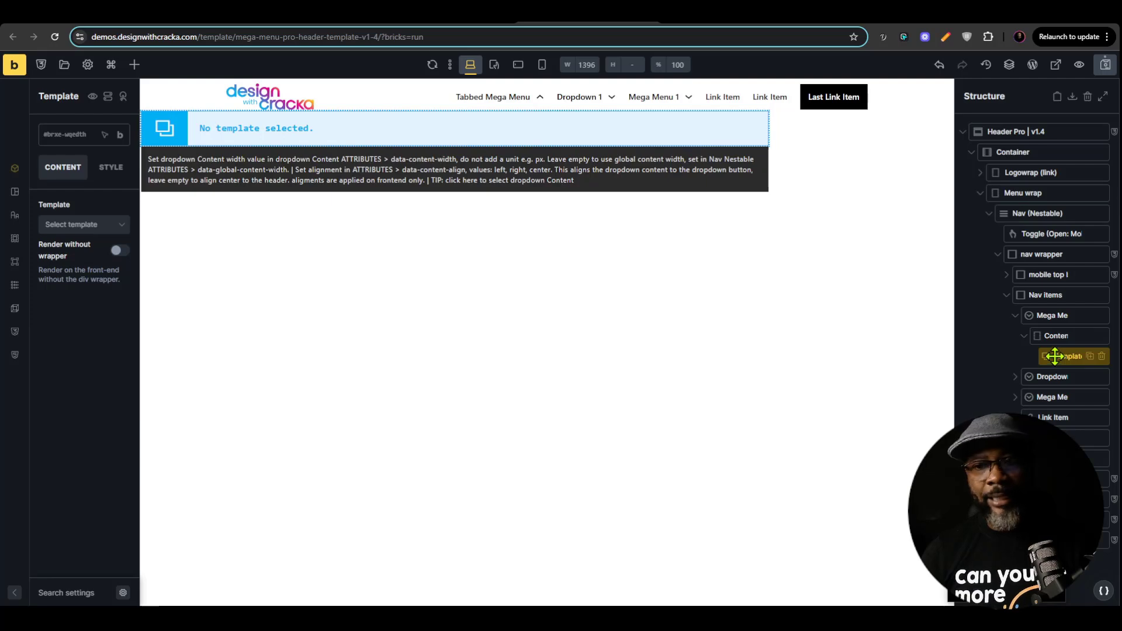
pyautogui.click(76, 226)
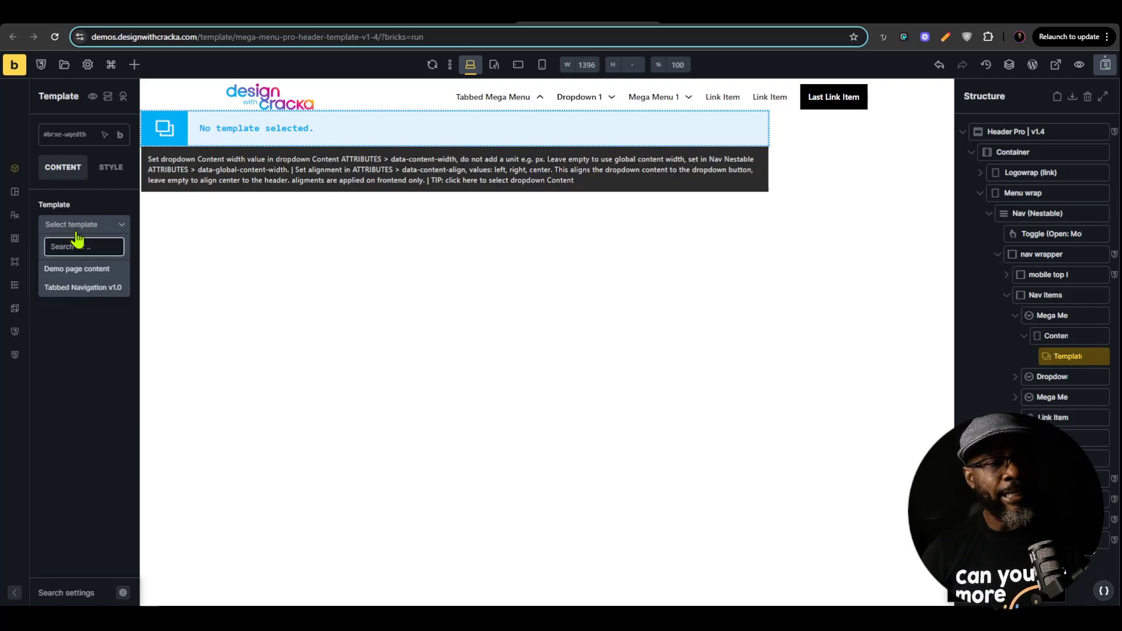
pyautogui.click(79, 287)
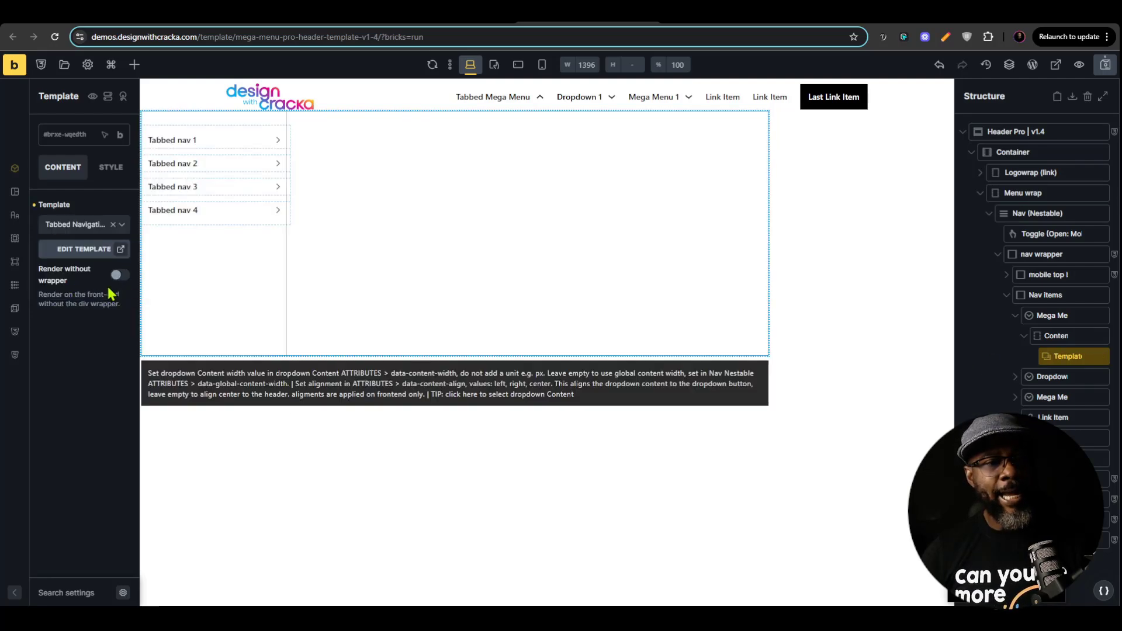
pyautogui.click(119, 276)
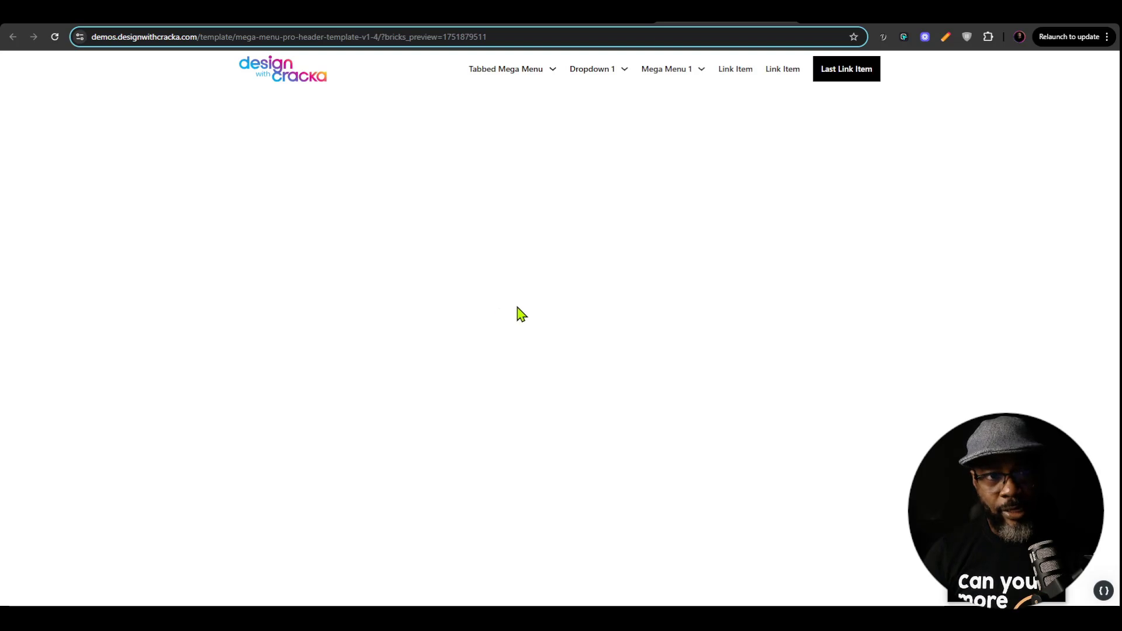
# Check the Tabbed Mega Menu in the front-end preview, going through the content of its nav tabs.
pyautogui.moveTo(514, 73)
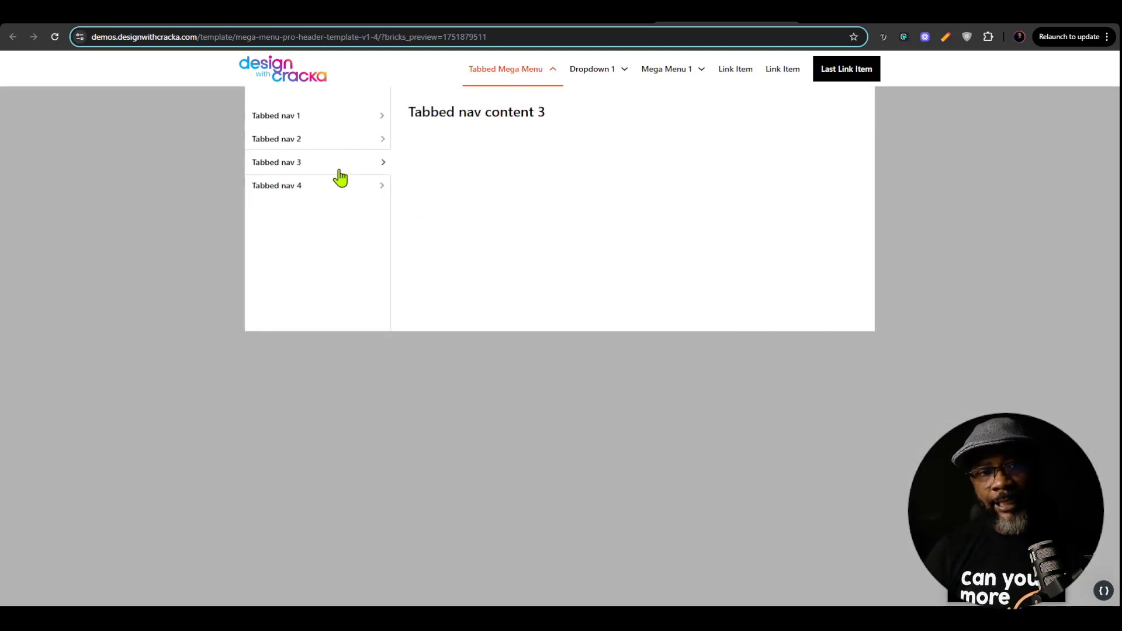
pyautogui.moveTo(358, 117)
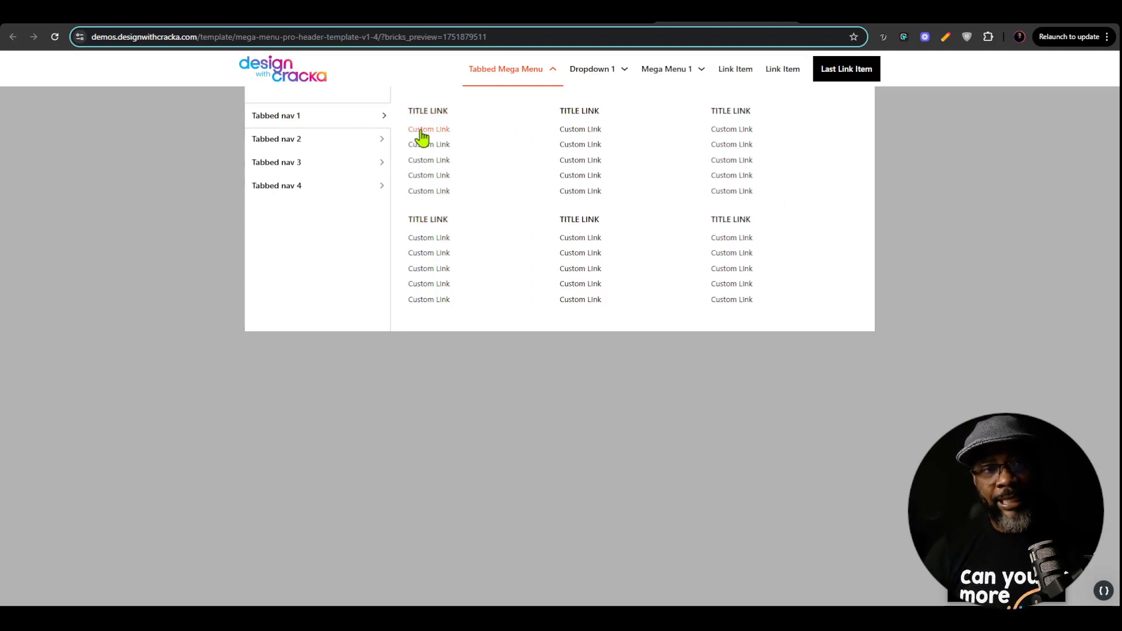
pyautogui.moveTo(380, 141)
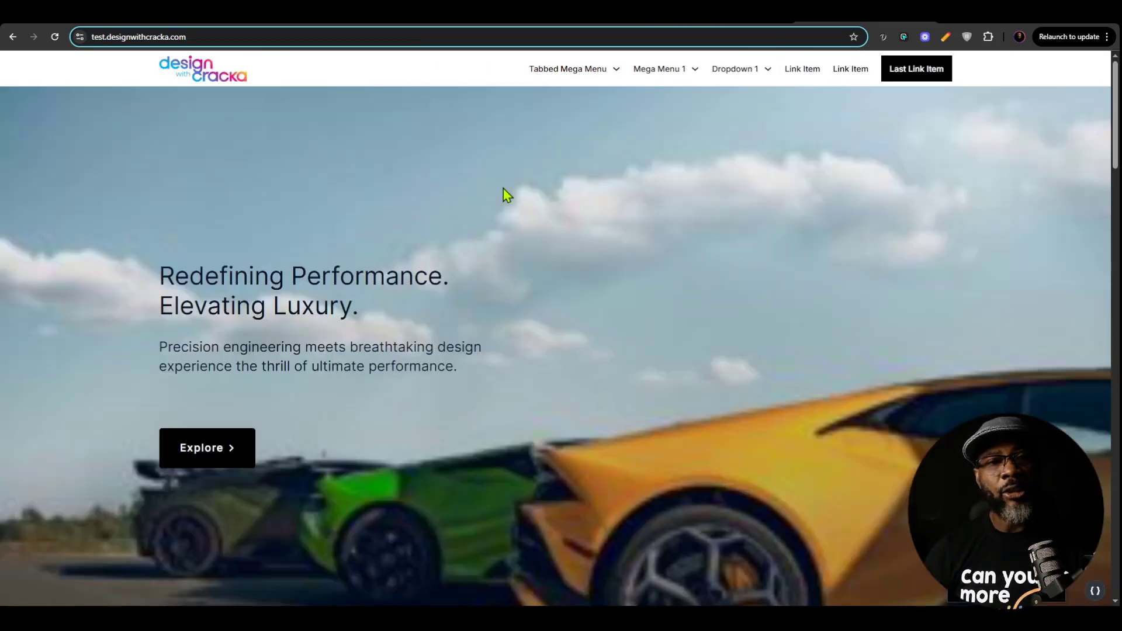
# Examine the finished Tabbed Mega Menu on test.designwithcracka.com, going through the Furniture, Lighting, Cooking, Accessories and Fashion tabs.
pyautogui.moveTo(551, 67)
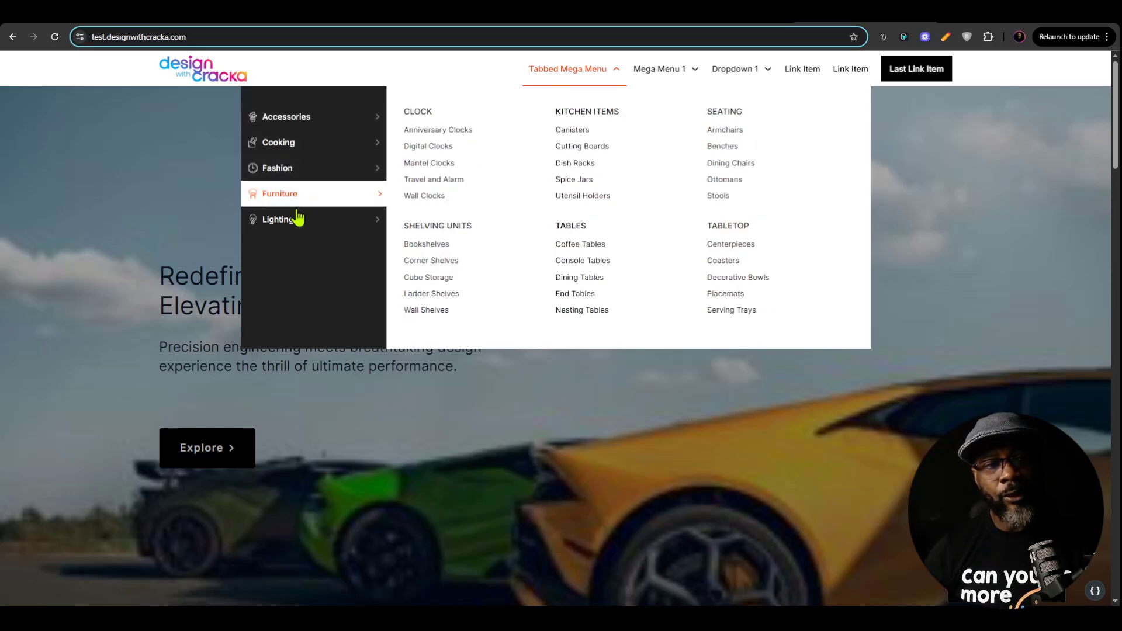
pyautogui.moveTo(298, 215)
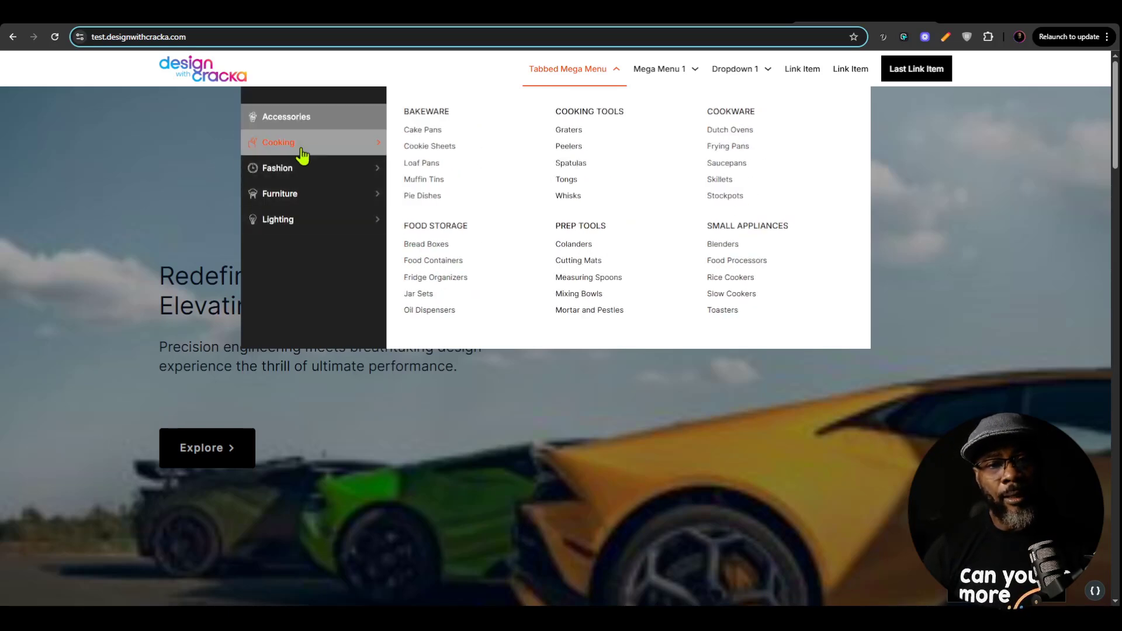
pyautogui.moveTo(306, 128)
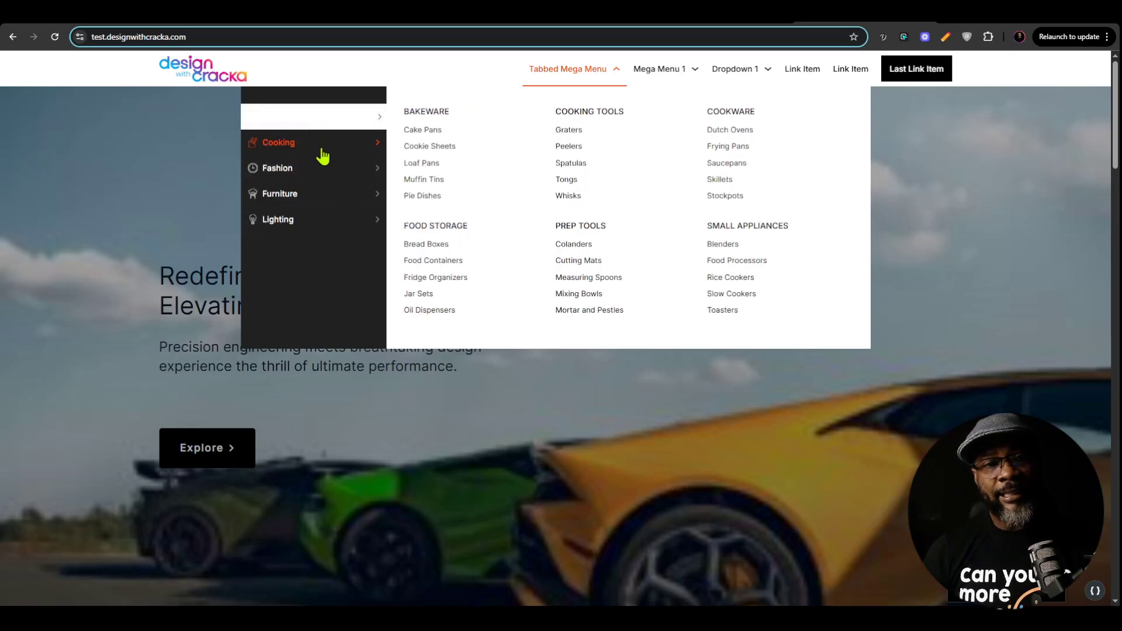
pyautogui.moveTo(319, 170)
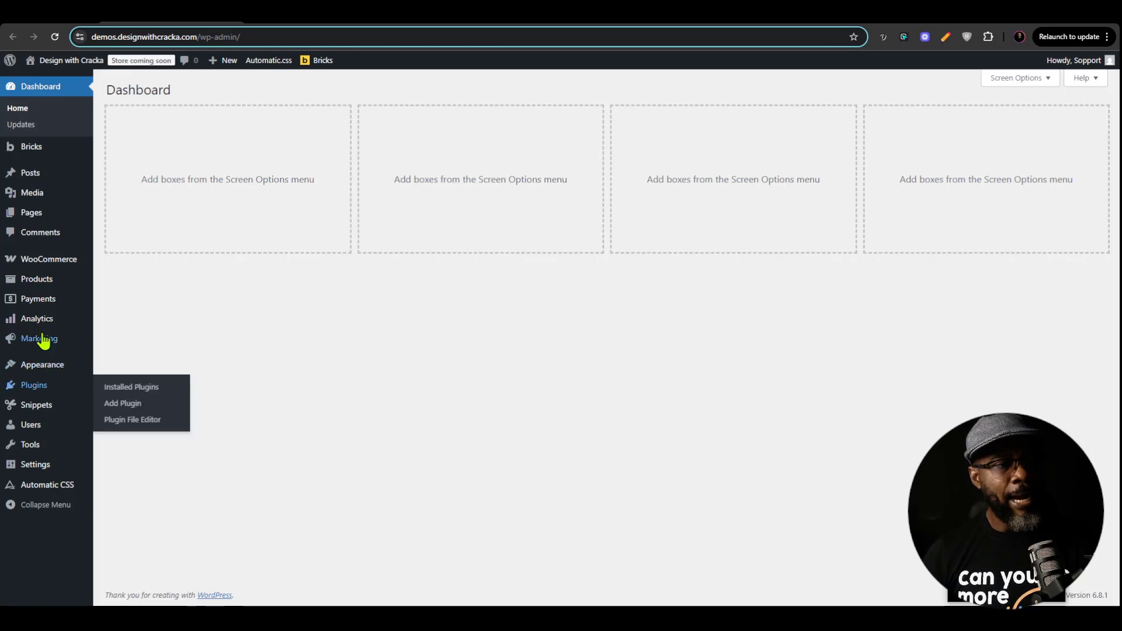
# Open the WooCommerce product categories in the WordPress admin and look through the category list.
pyautogui.moveTo(37, 285)
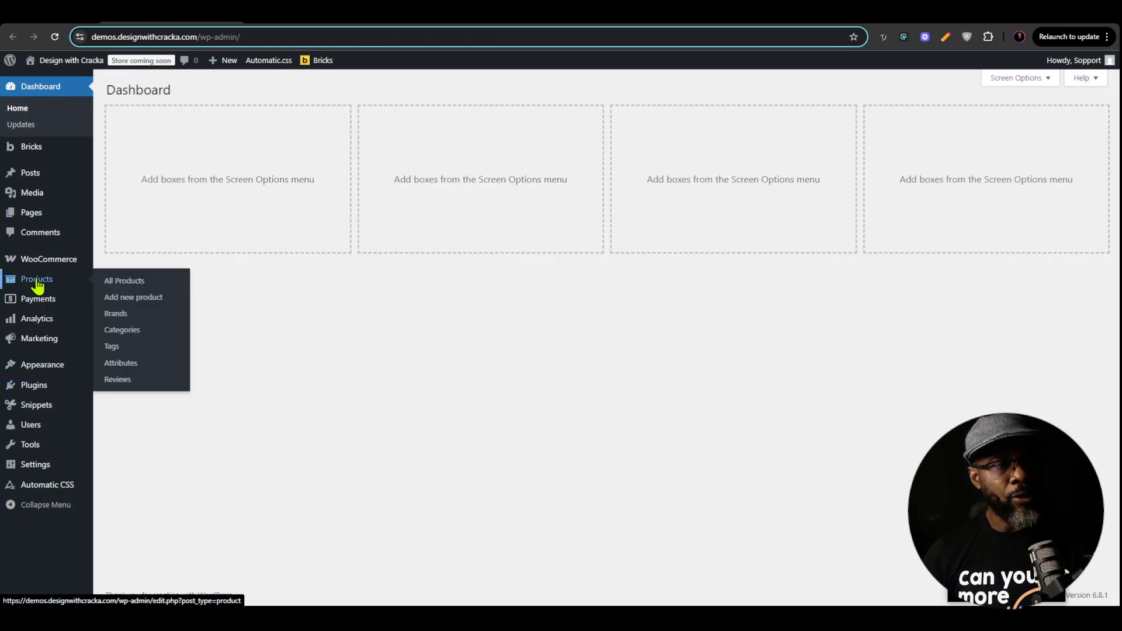
pyautogui.click(142, 330)
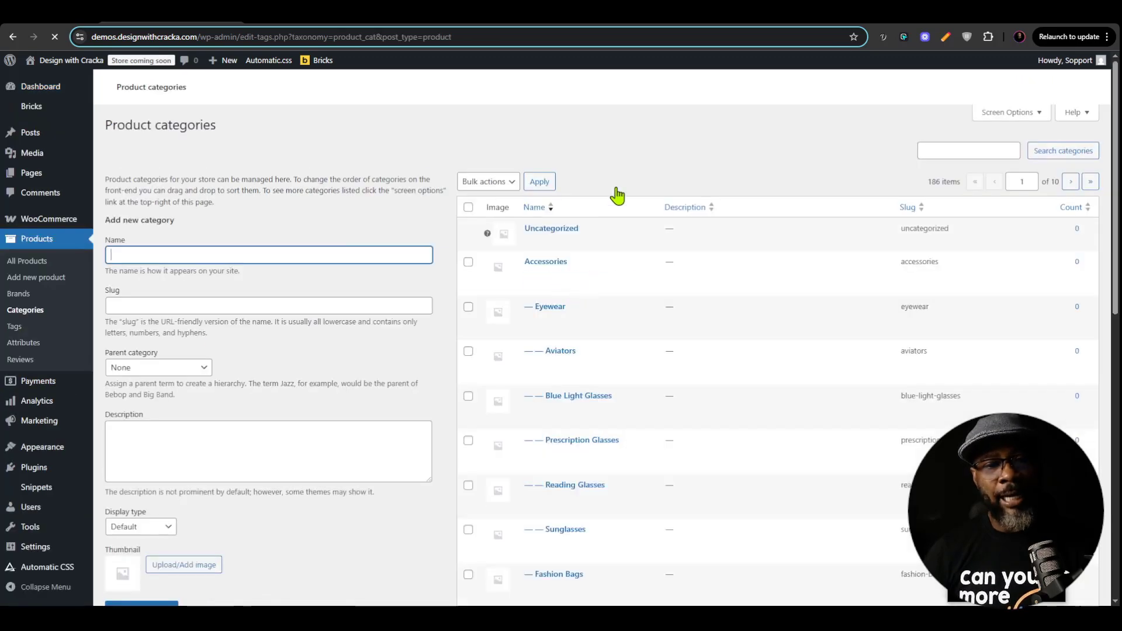
pyautogui.scroll(-3, 614, 192)
pyautogui.scroll(3, 575, 420)
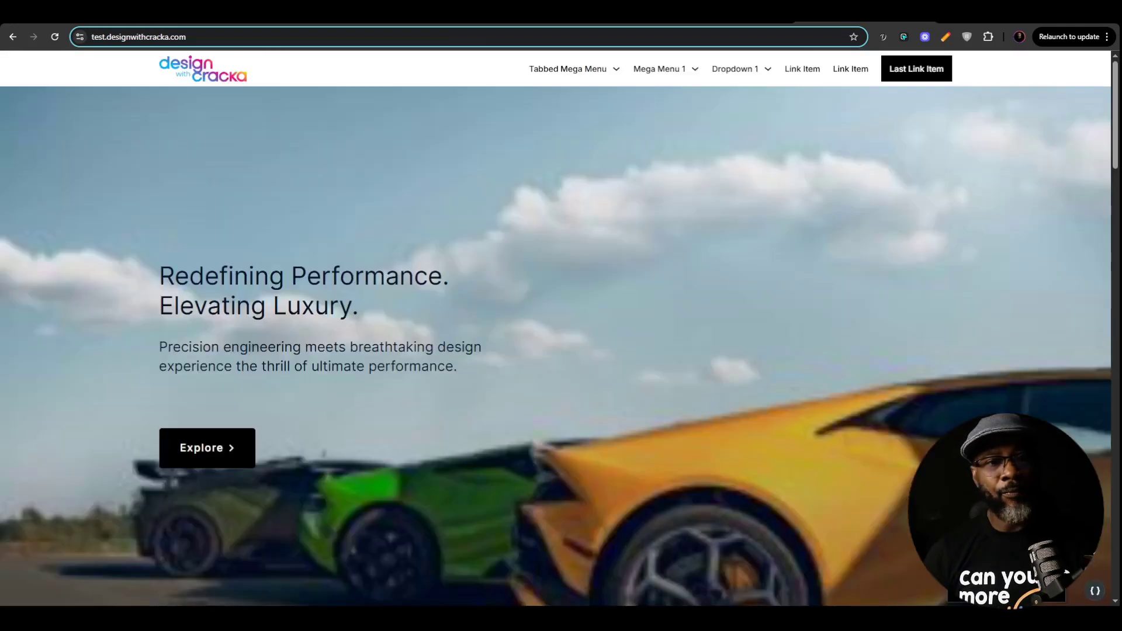
# Compare the tabs and links of the test site's Tabbed Mega Menu with the parent and child levels of the product categories.
pyautogui.moveTo(587, 73)
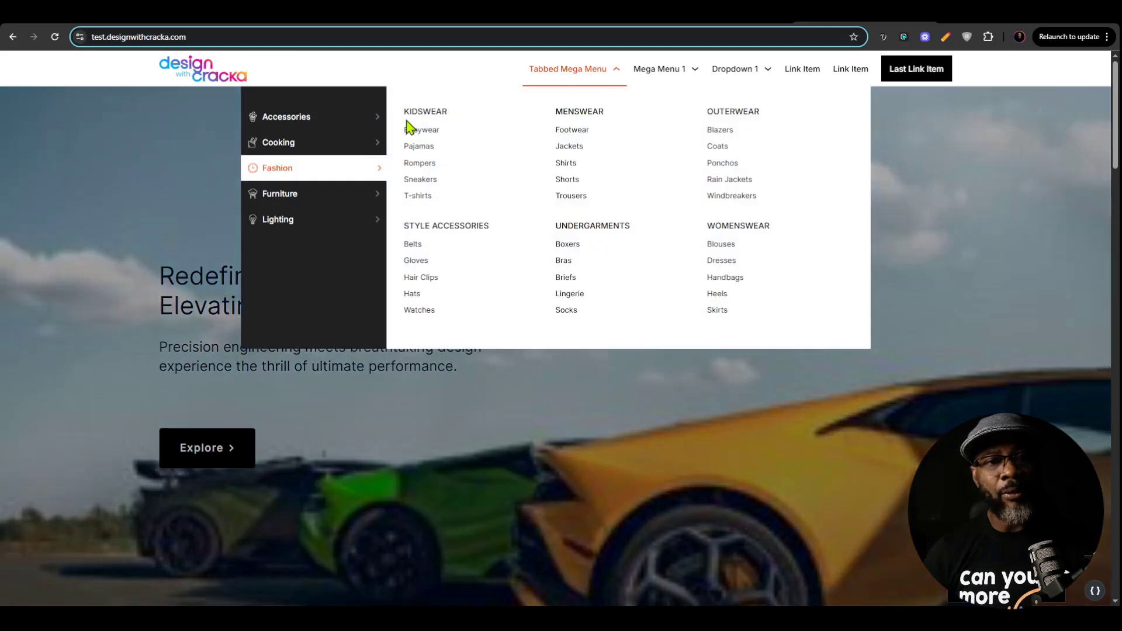
pyautogui.moveTo(321, 124)
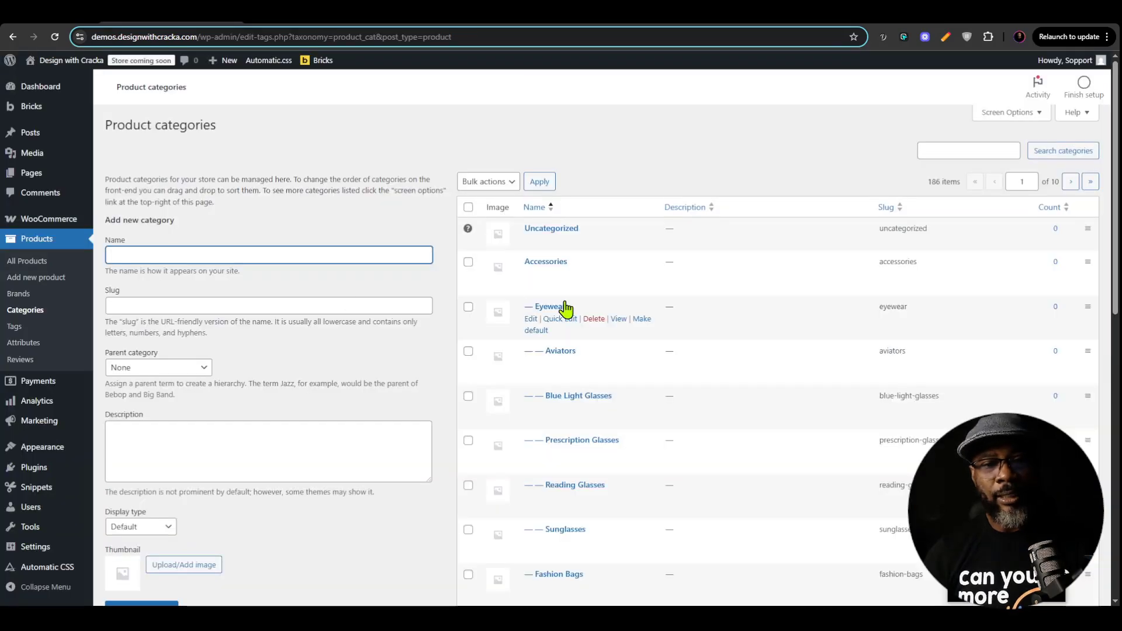
pyautogui.scroll(-2, 555, 314)
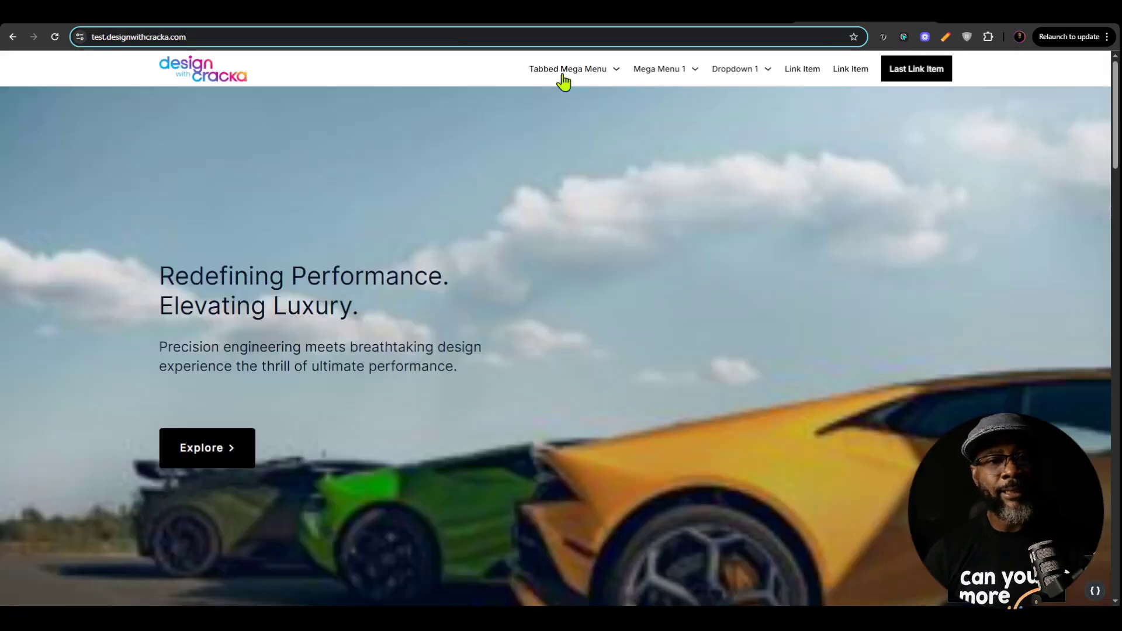
pyautogui.moveTo(519, 95)
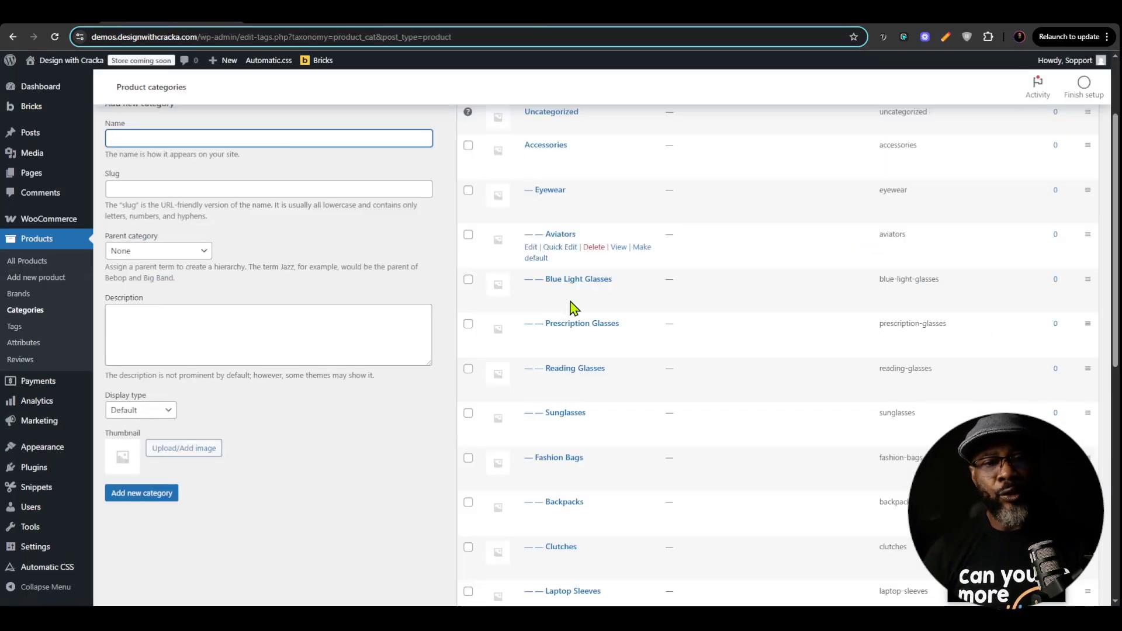
pyautogui.scroll(-5, 574, 308)
pyautogui.scroll(8, 600, 481)
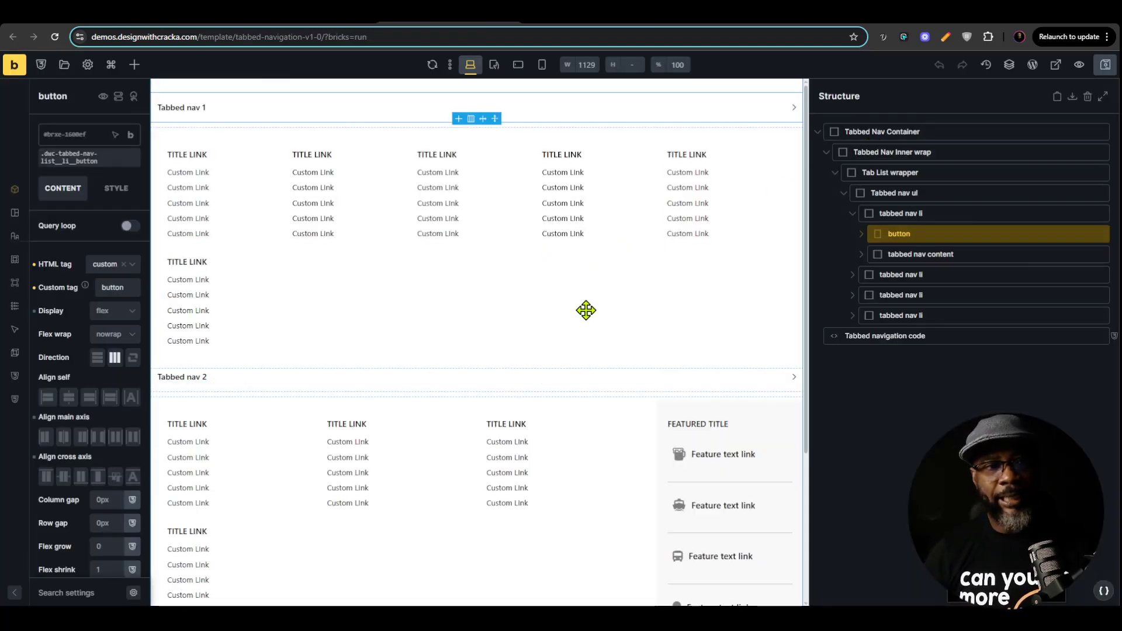
# Examine the template's nesting from the Tabbed Nav Container through the inner wrap, list wrapper and ul down to each tabbed nav li.
pyautogui.scroll(-2, 378, 349)
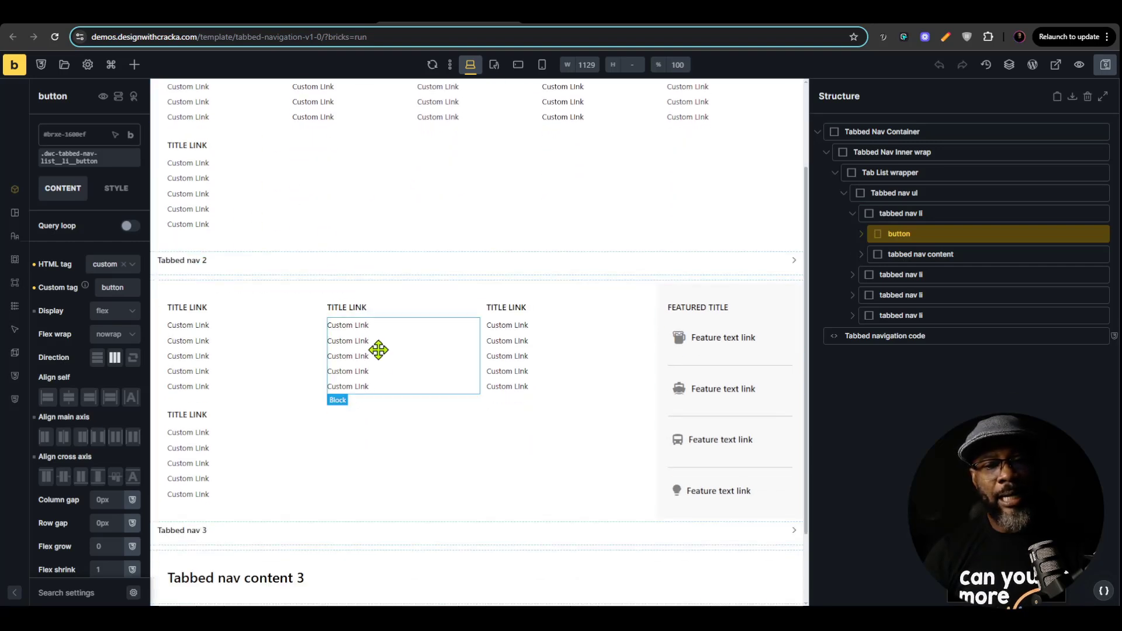
pyautogui.scroll(2, 379, 349)
pyautogui.click(231, 130)
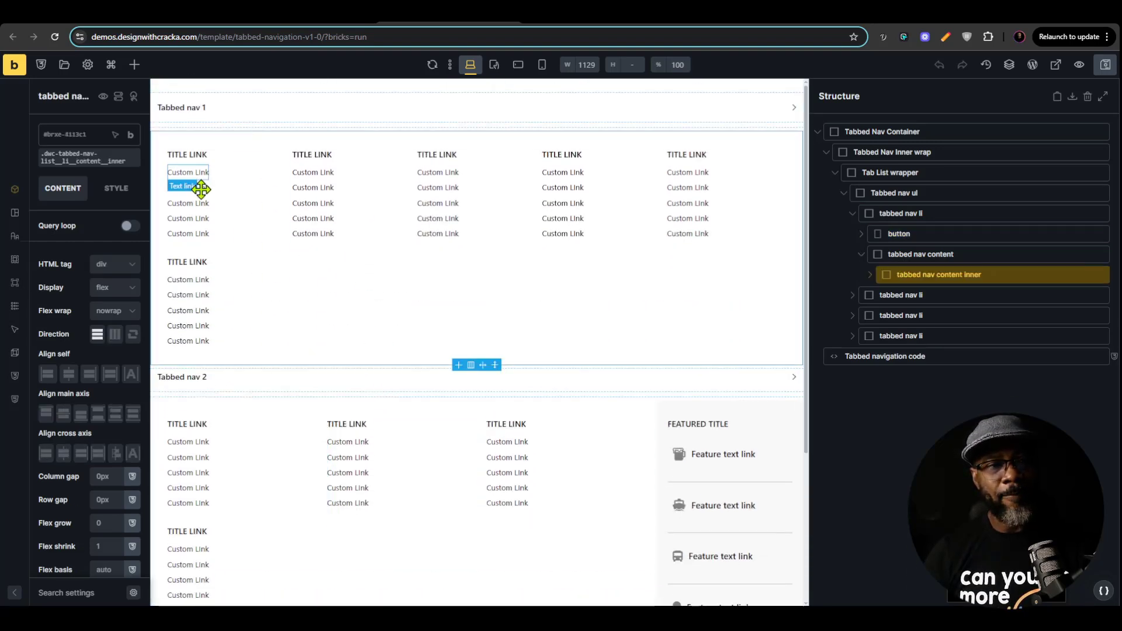
pyautogui.click(900, 213)
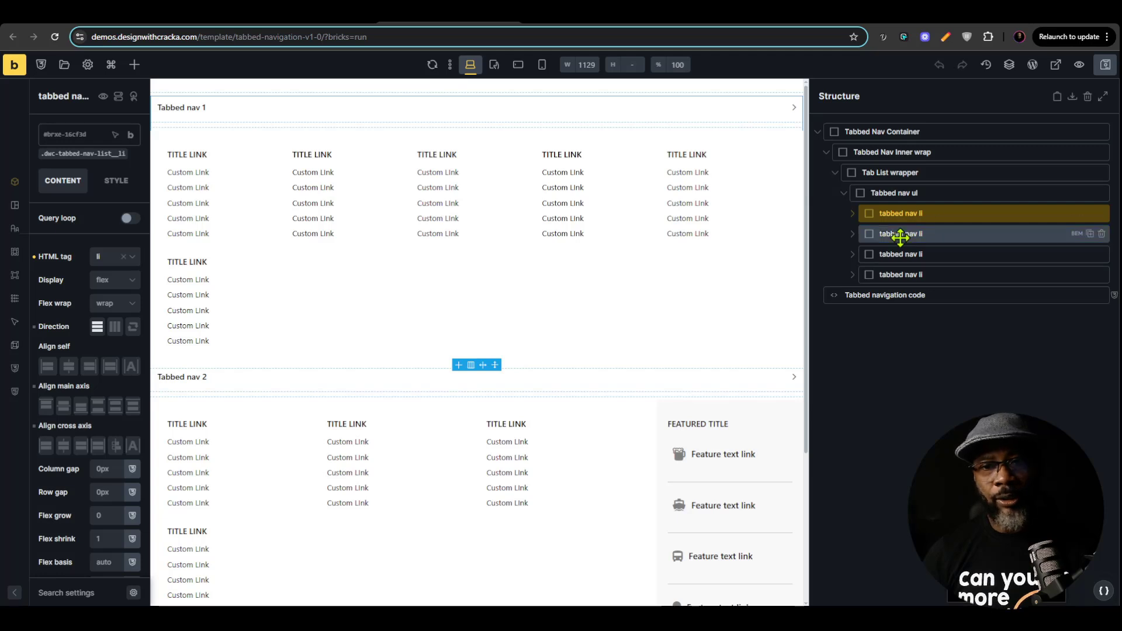
pyautogui.click(909, 131)
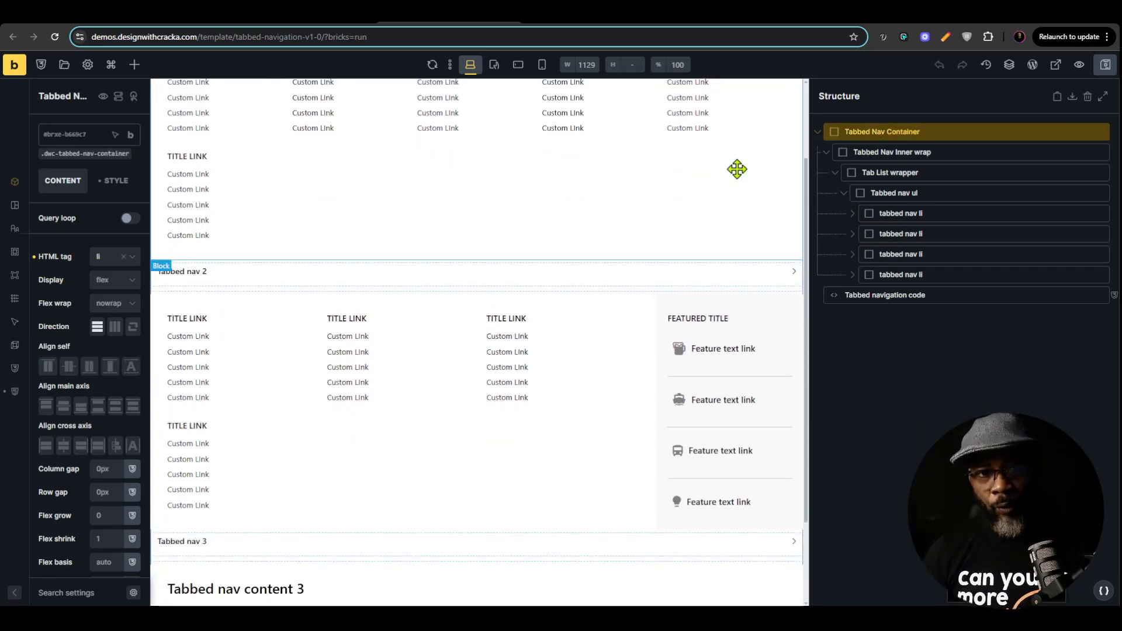
pyautogui.click(934, 153)
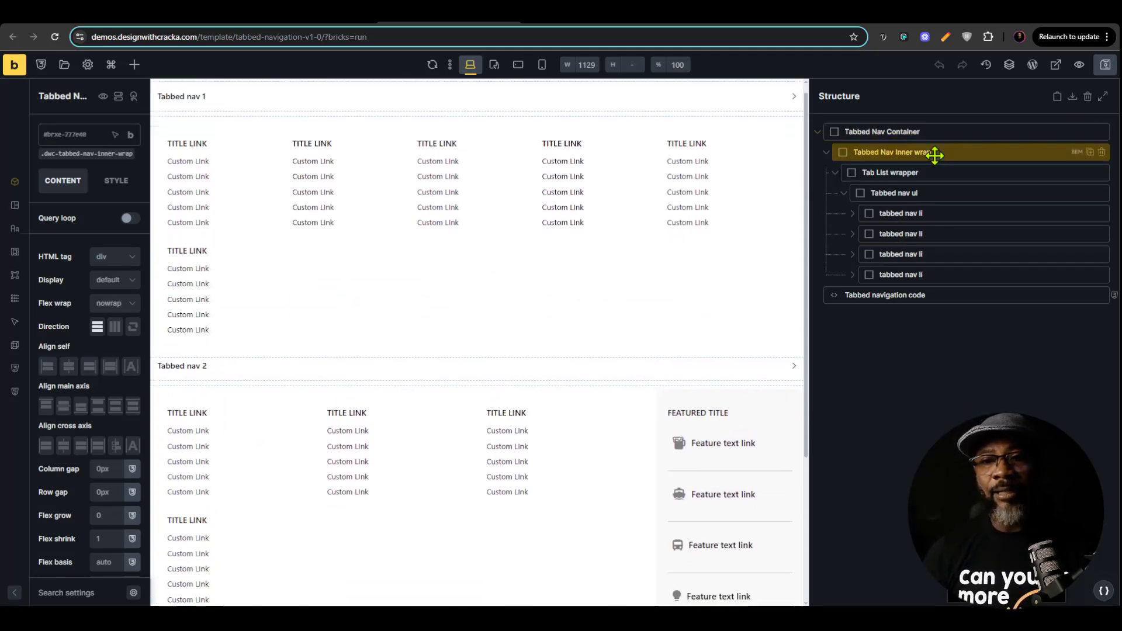
pyautogui.click(923, 174)
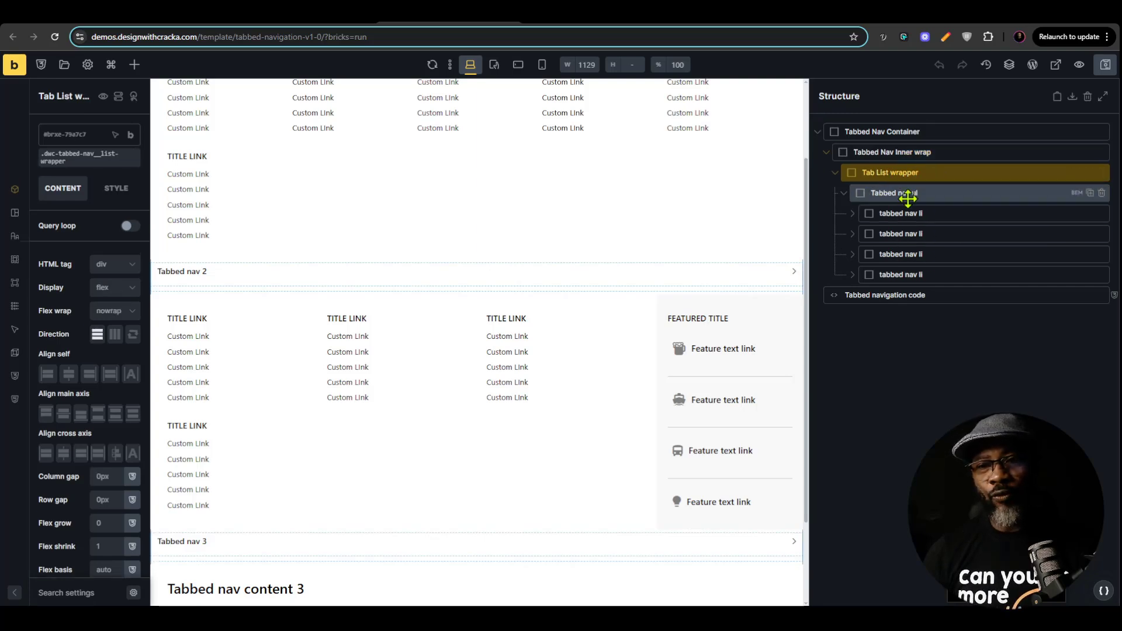
pyautogui.click(916, 193)
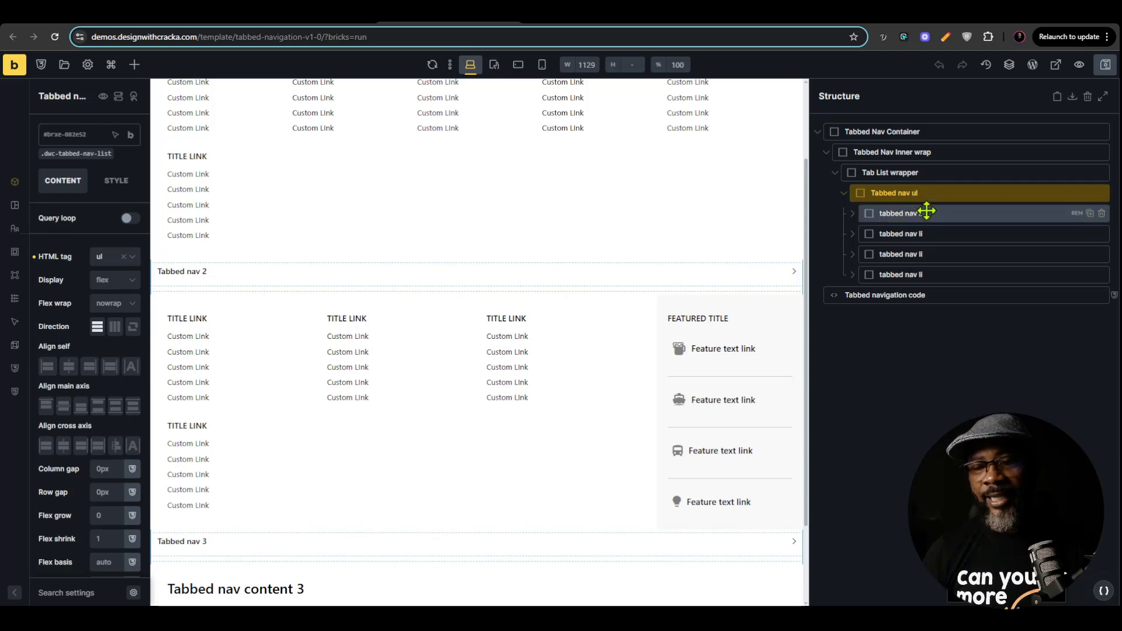
pyautogui.click(916, 214)
pyautogui.click(915, 234)
pyautogui.click(915, 255)
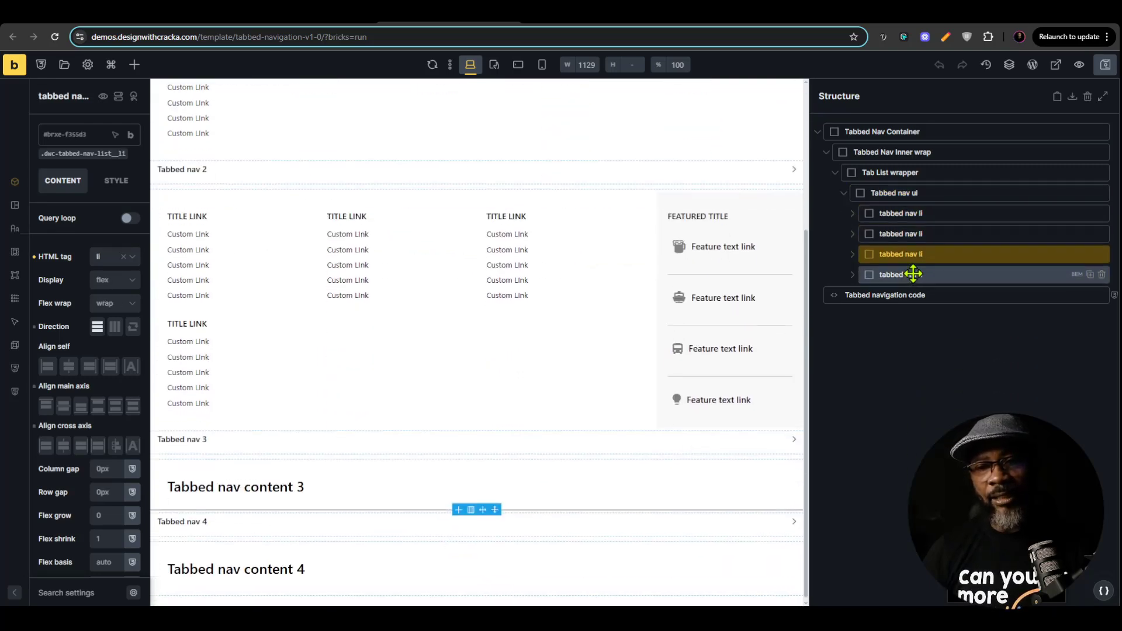
pyautogui.click(913, 274)
pyautogui.click(912, 213)
# Examine the first tabbed nav li, from its button and tabbed nav content down to the static block li items in the Static grid ul.
pyautogui.click(852, 213)
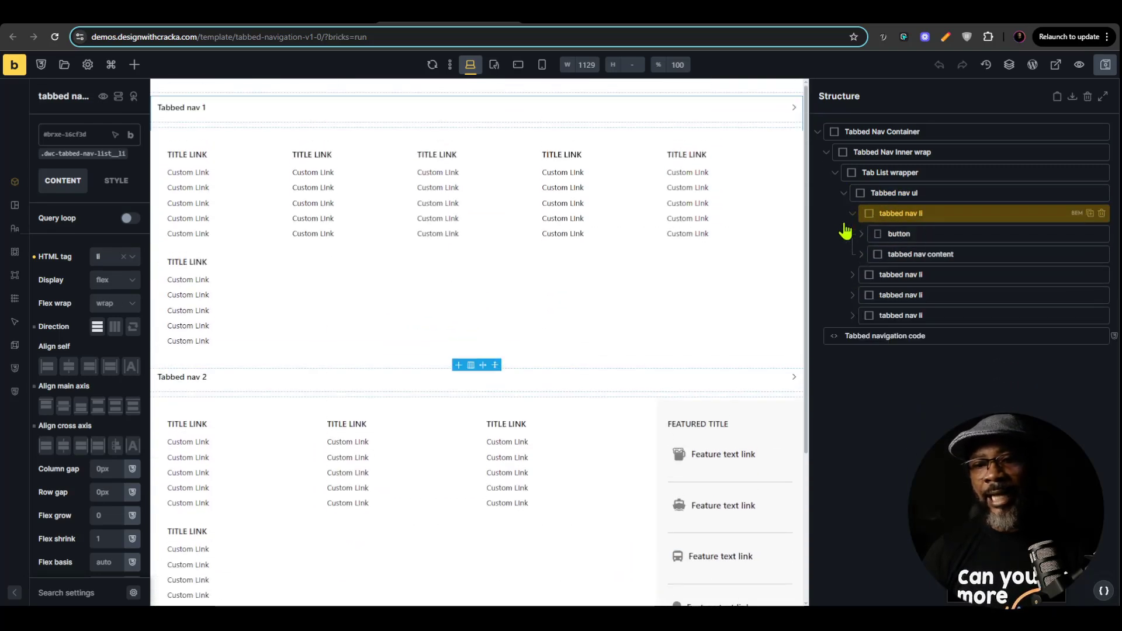
pyautogui.click(915, 234)
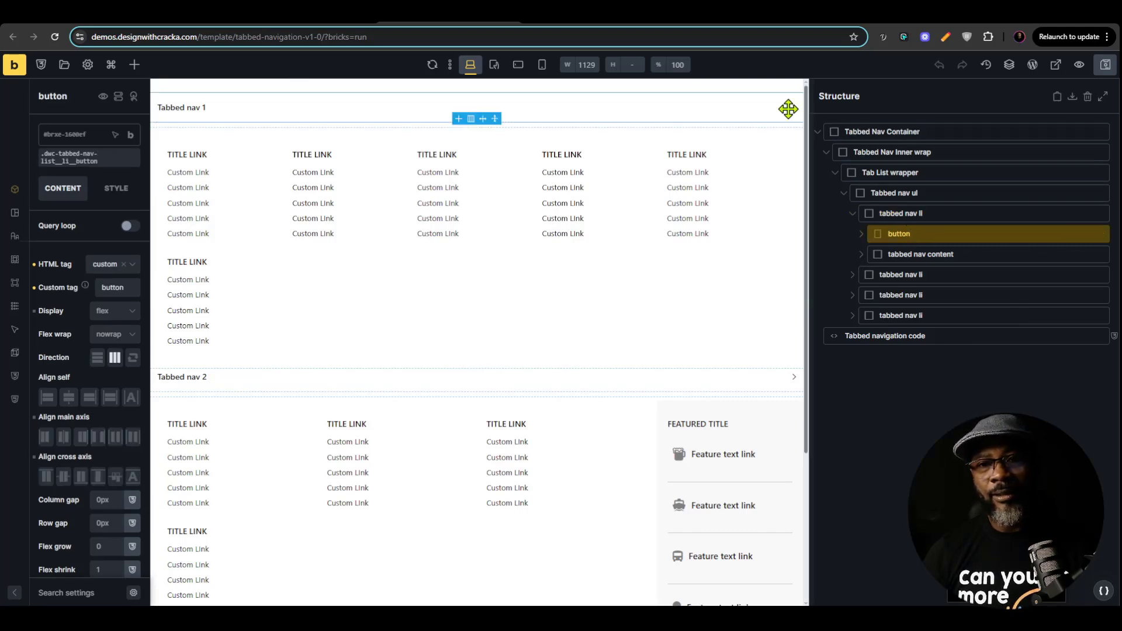
pyautogui.click(925, 255)
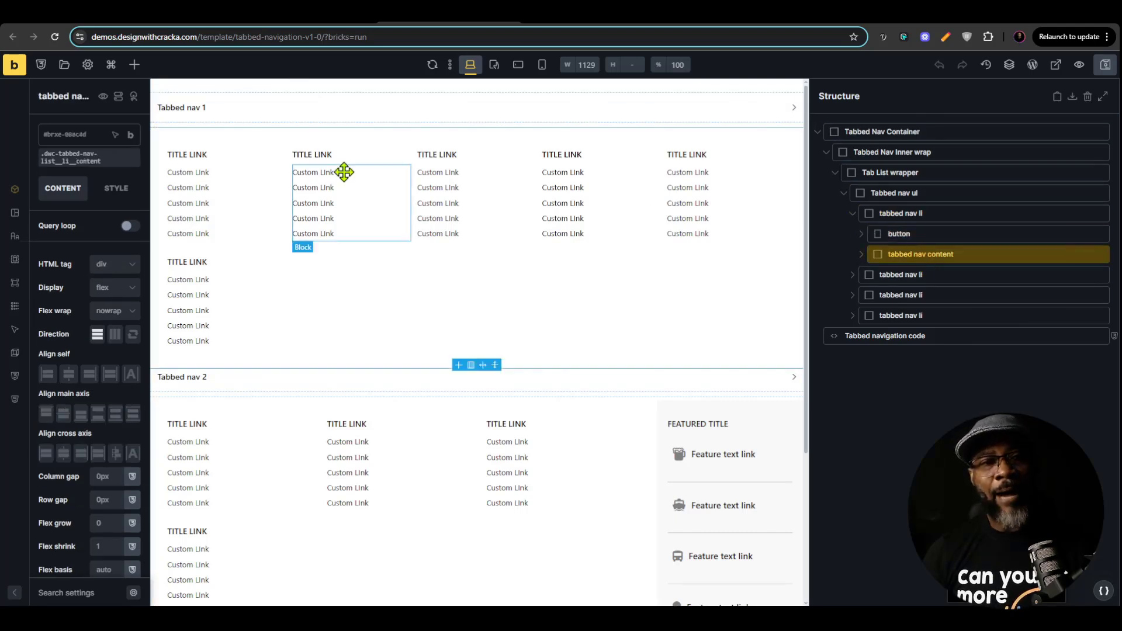
pyautogui.click(862, 255)
pyautogui.click(933, 271)
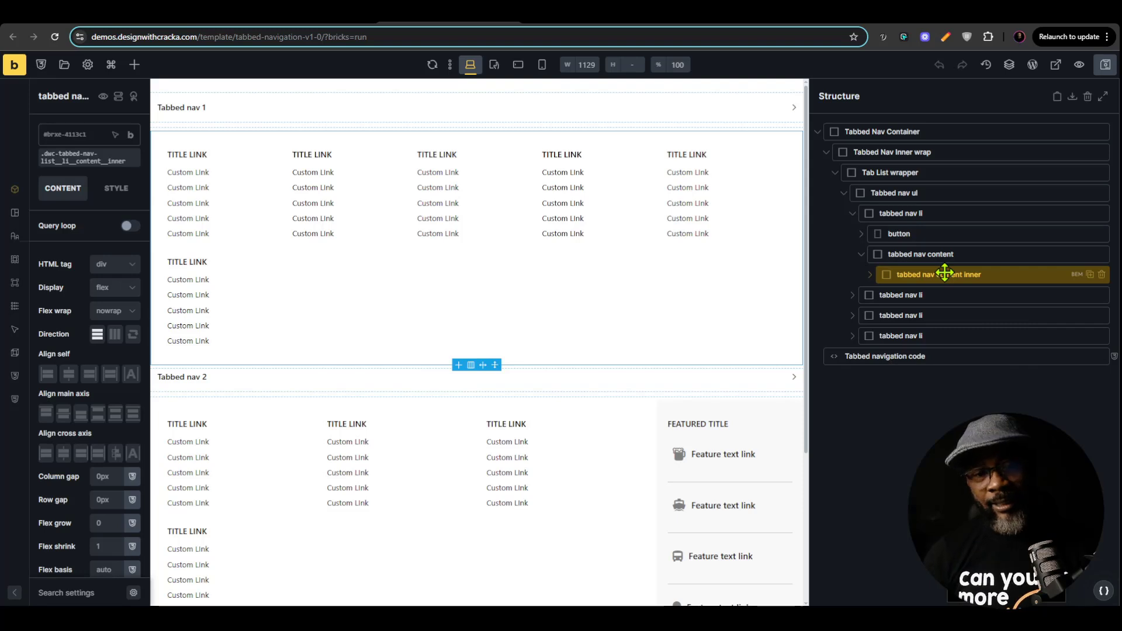
pyautogui.click(869, 275)
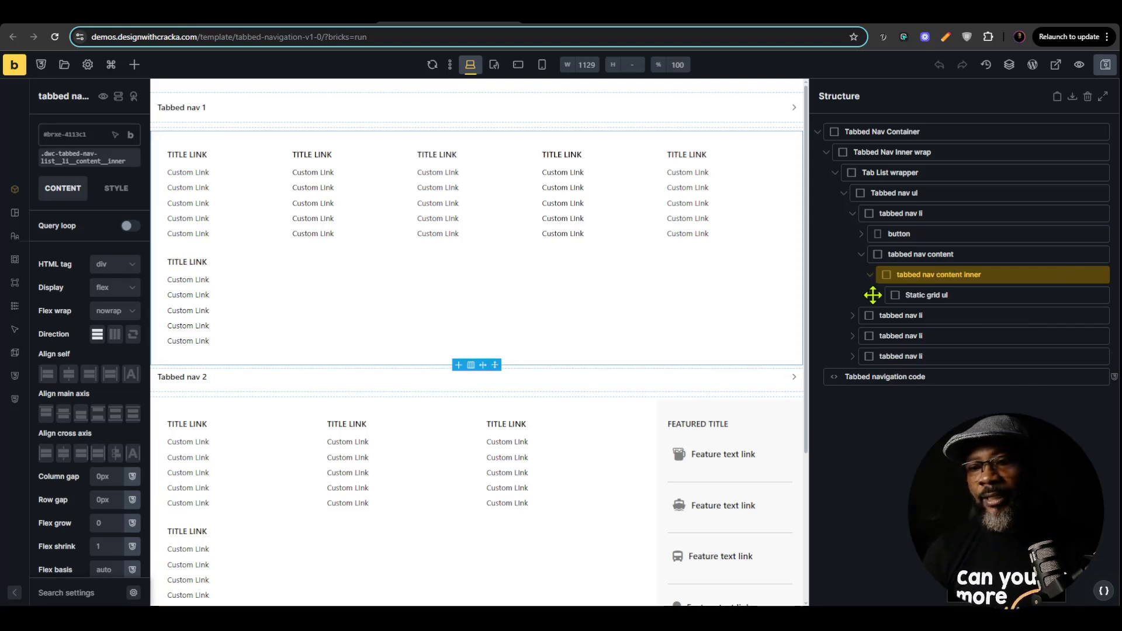
pyautogui.click(945, 294)
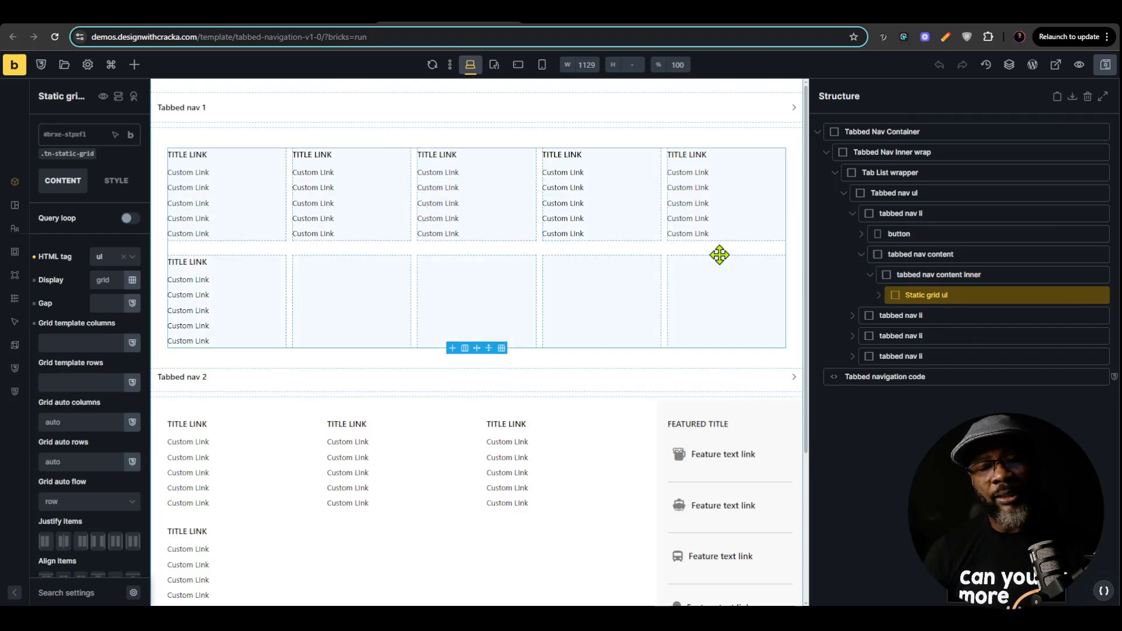
pyautogui.click(878, 295)
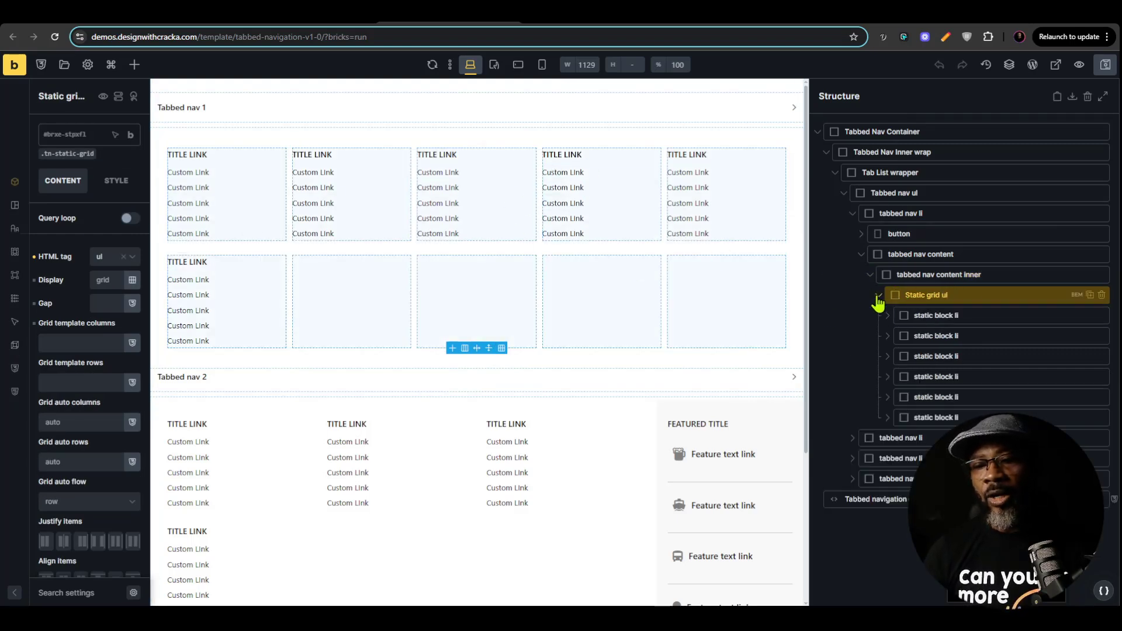
pyautogui.click(955, 322)
pyautogui.click(949, 337)
pyautogui.click(949, 395)
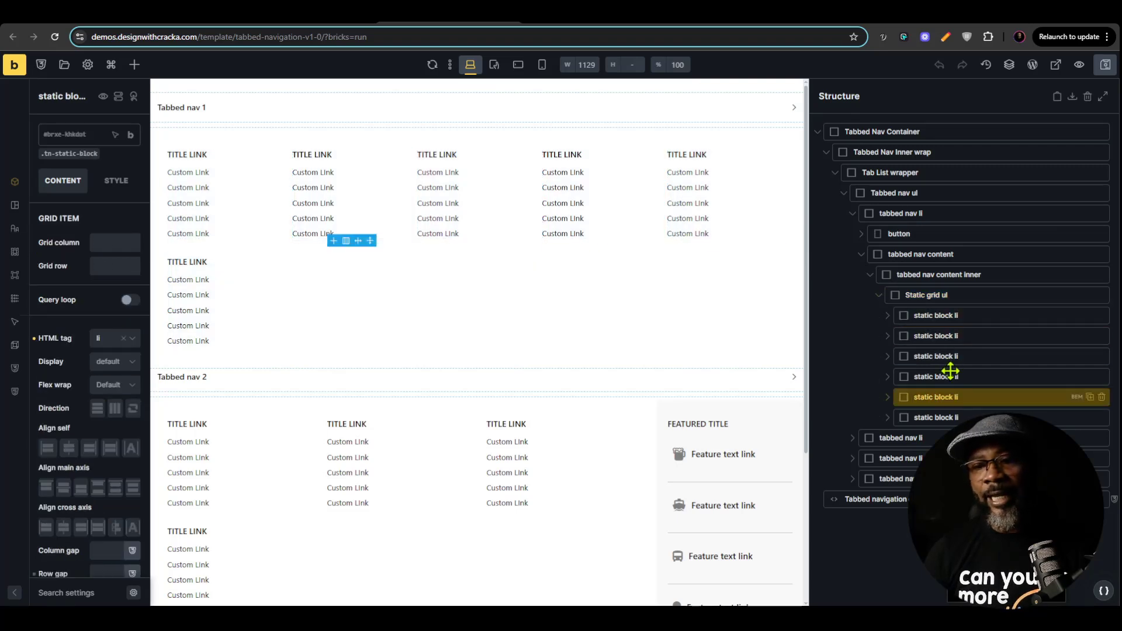
# Delete the third and fourth tabbed nav li items from the Tabbed nav ul.
pyautogui.click(852, 215)
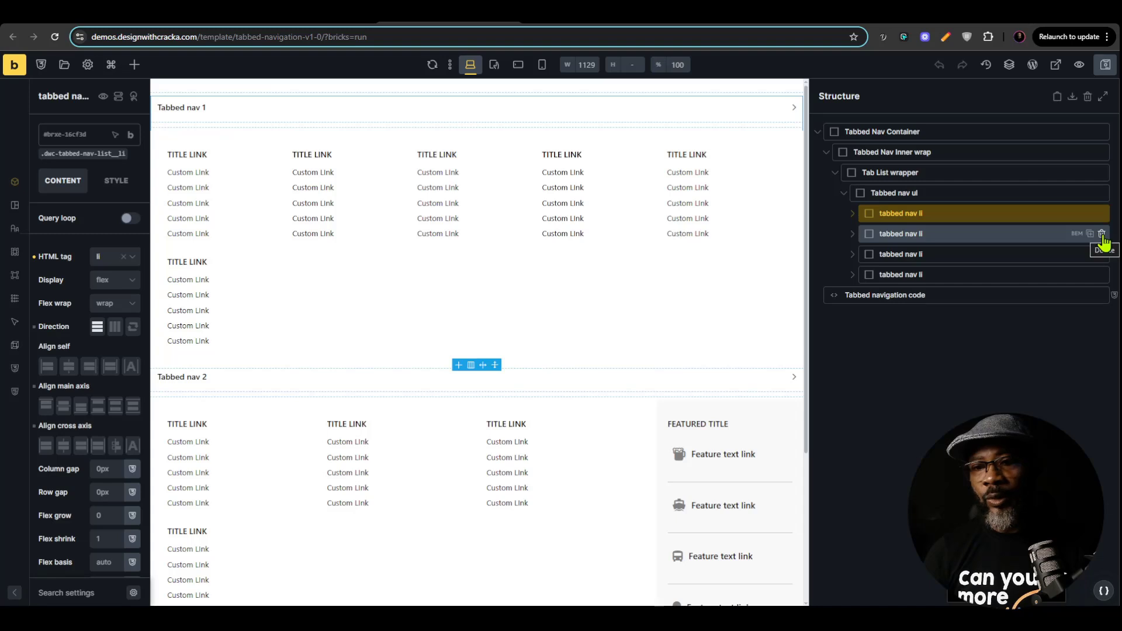
pyautogui.click(1101, 256)
pyautogui.click(1101, 256)
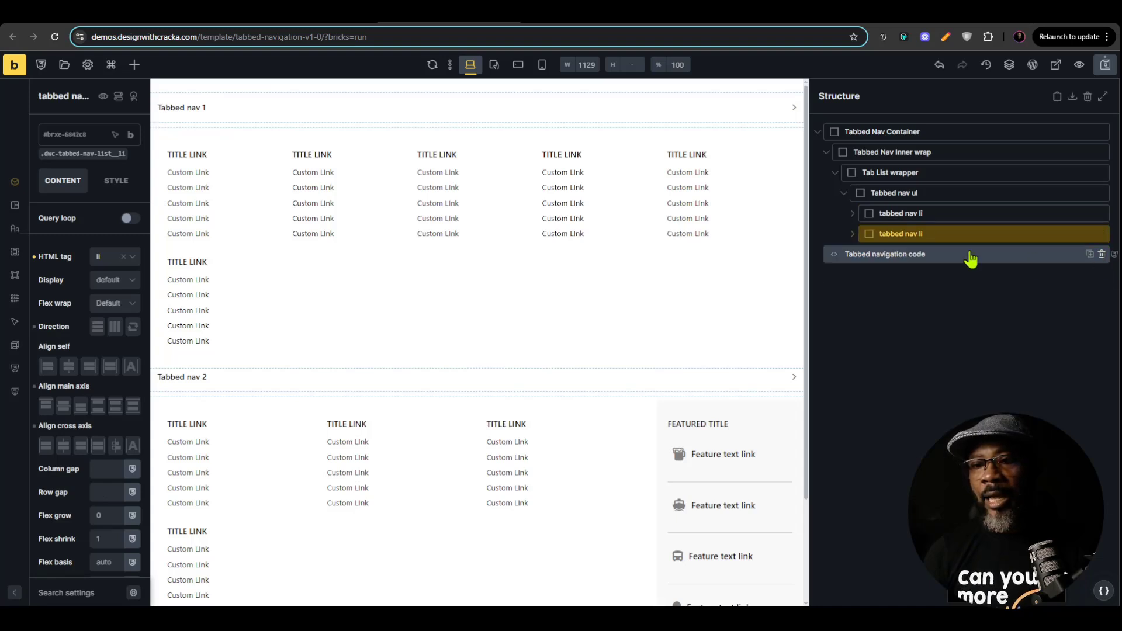
# In the first tabbed nav li's Static grid ul, delete every static block li except the first.
pyautogui.click(894, 233)
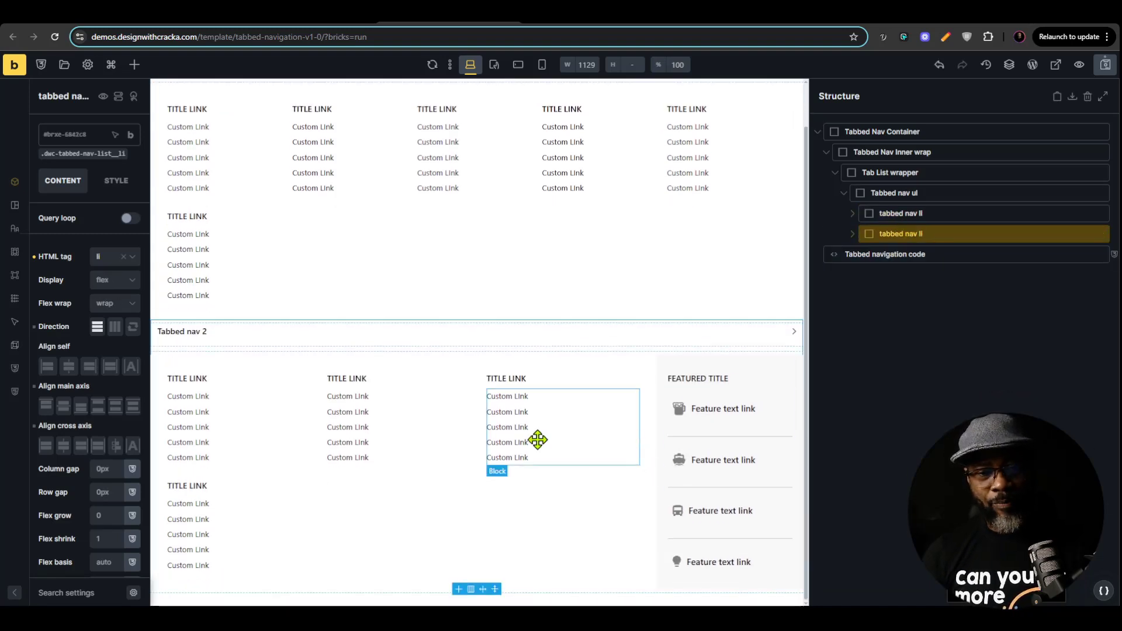
pyautogui.click(852, 235)
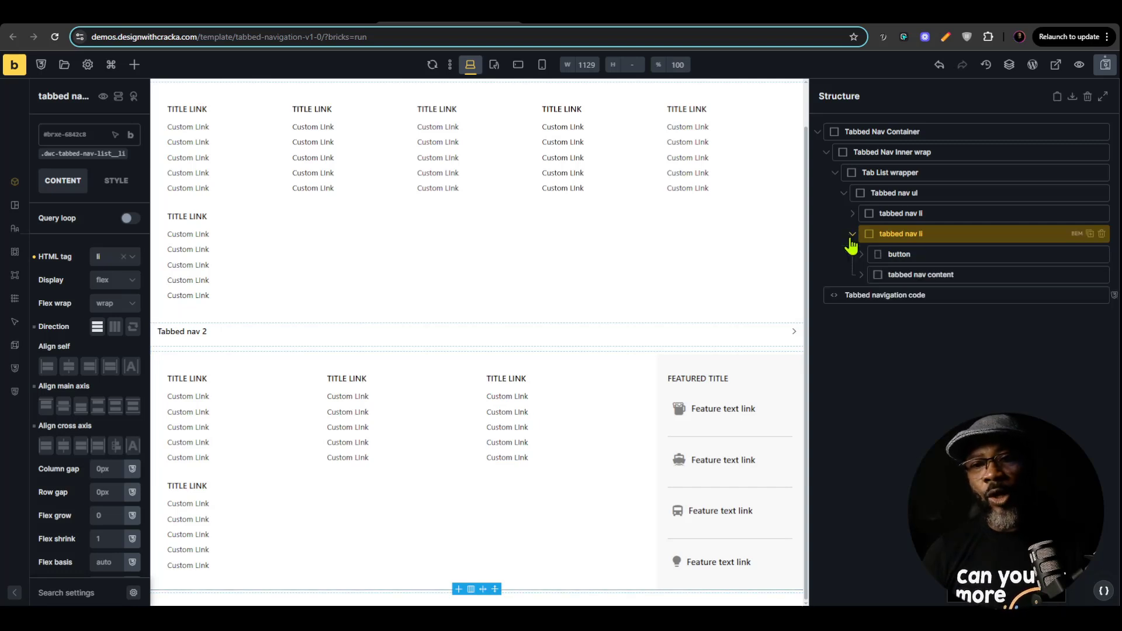
pyautogui.click(852, 234)
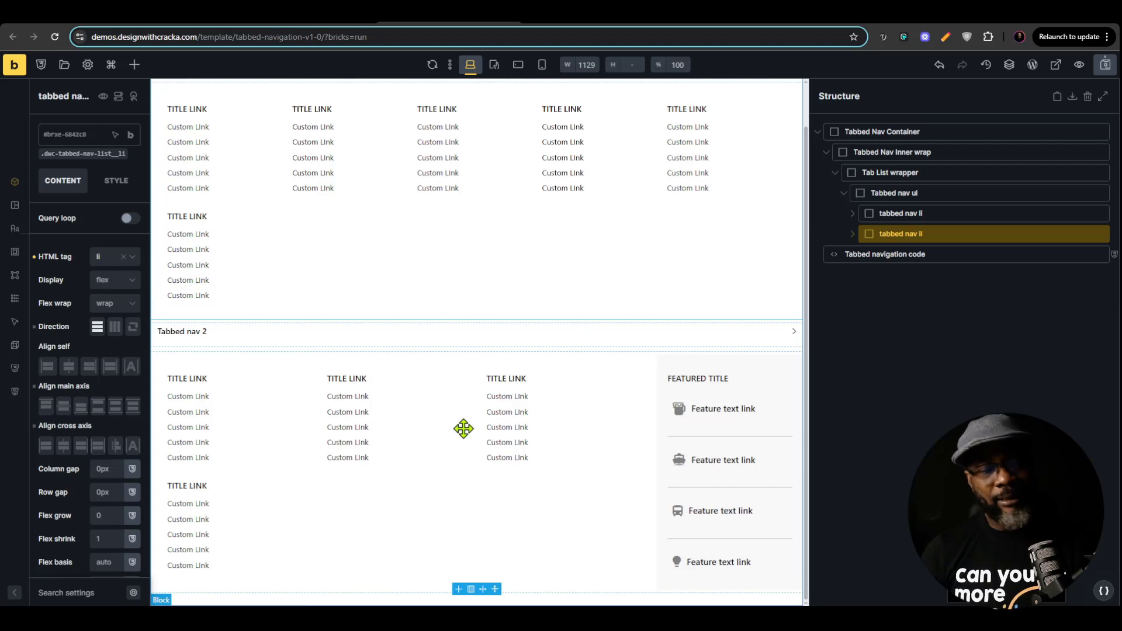
pyautogui.click(911, 213)
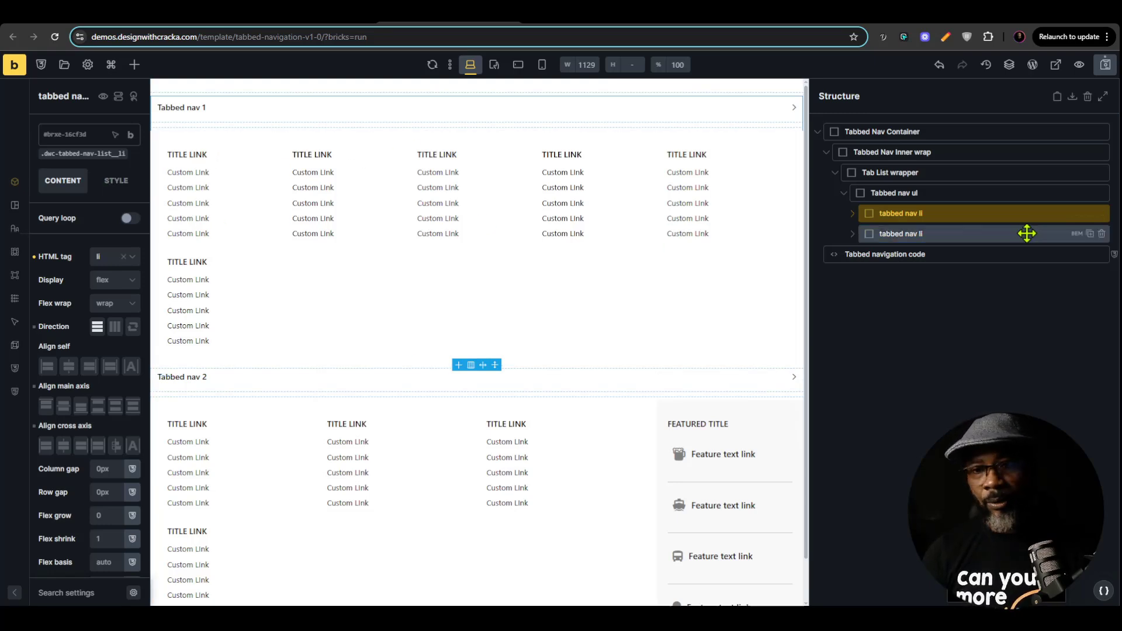
pyautogui.click(852, 213)
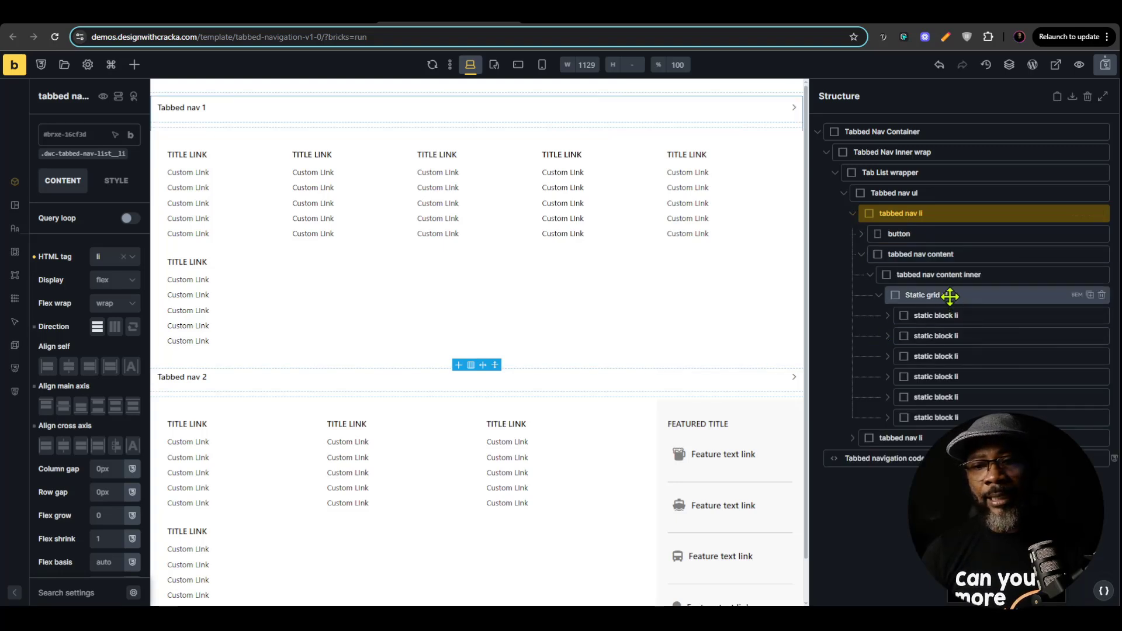
pyautogui.click(957, 318)
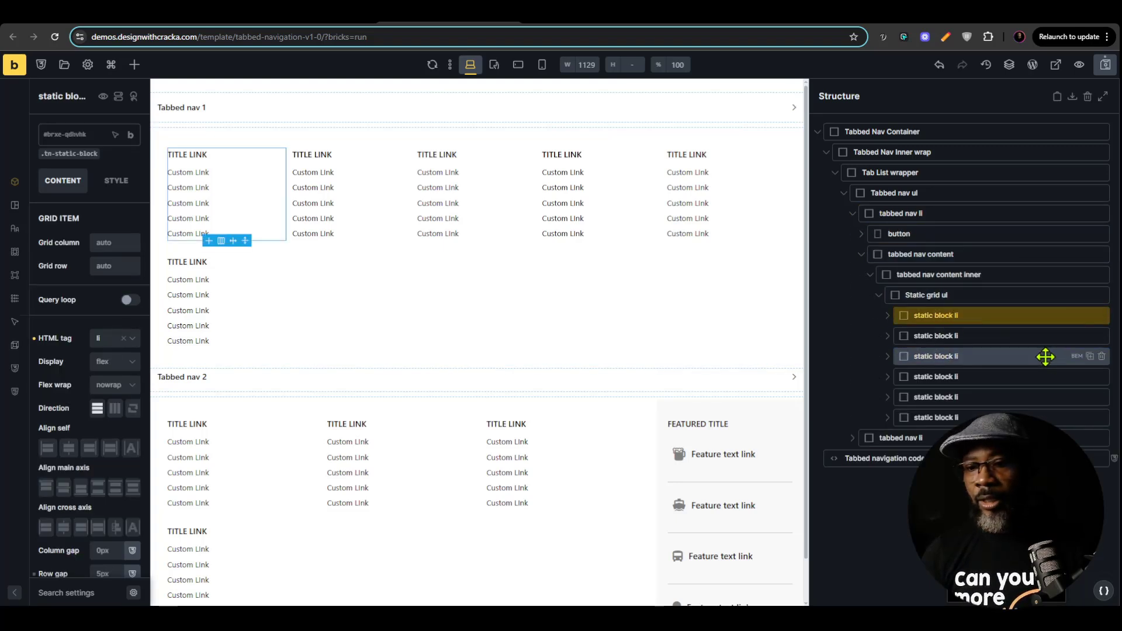
pyautogui.click(1102, 337)
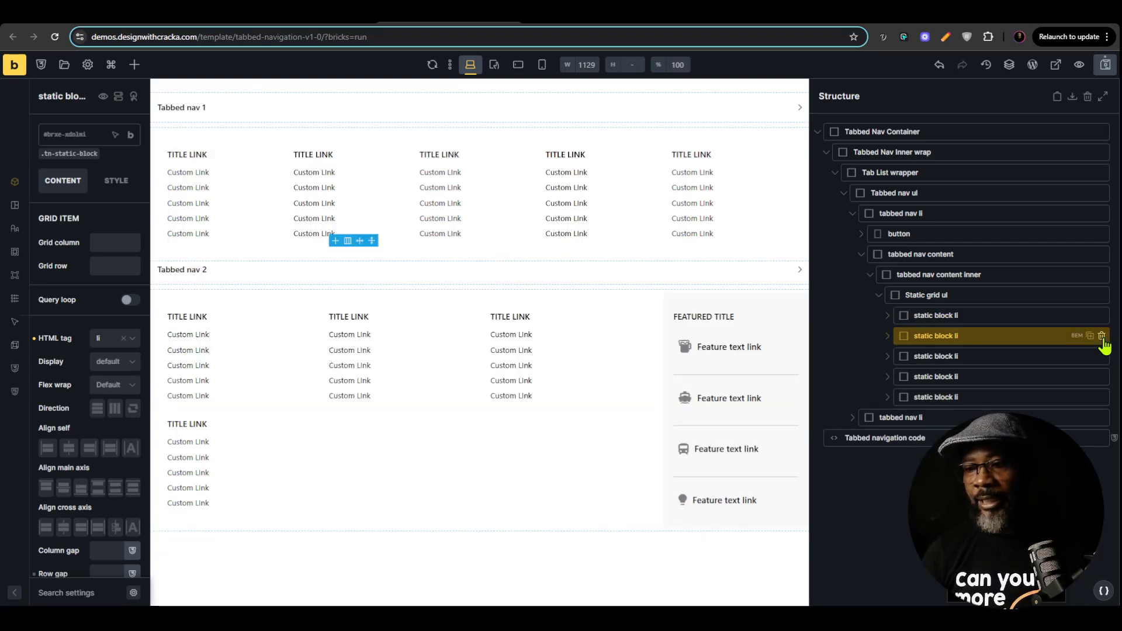
pyautogui.click(1101, 337)
pyautogui.click(1102, 336)
pyautogui.click(1102, 336)
pyautogui.click(1101, 336)
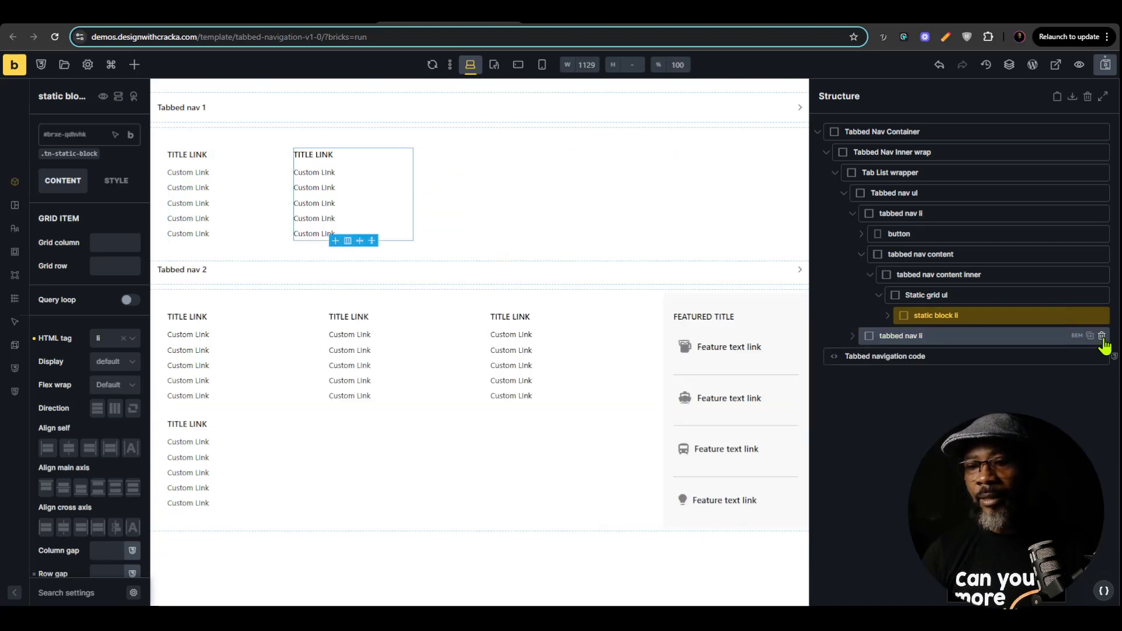
# Delete all but one Text link inside the sub link element of the remaining static block li.
pyautogui.click(944, 319)
pyautogui.click(887, 315)
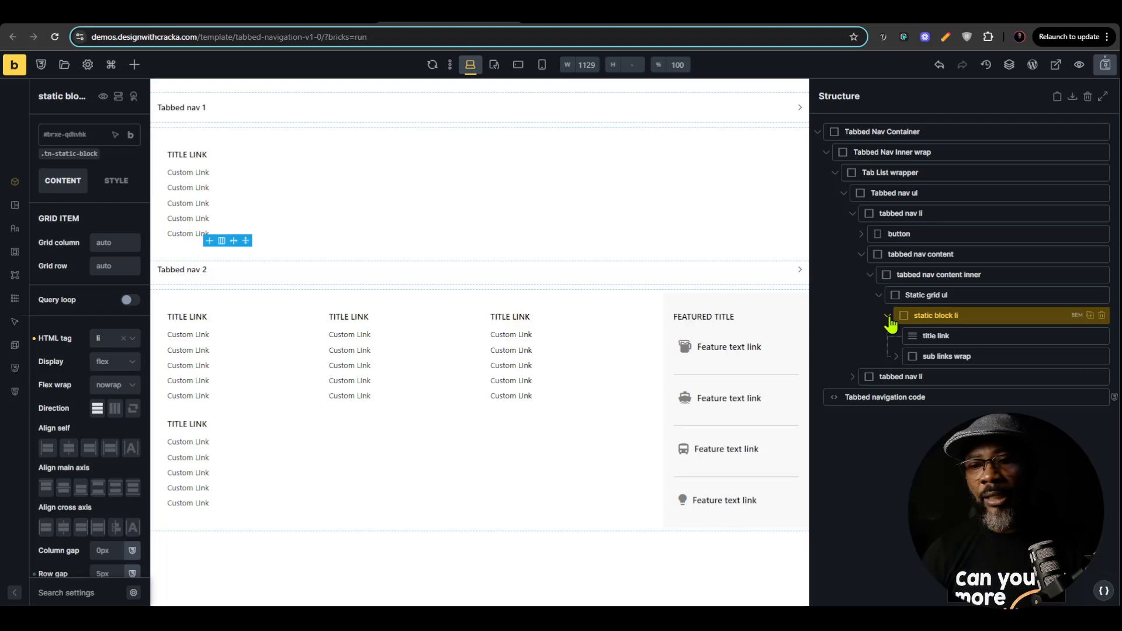
pyautogui.click(896, 357)
pyautogui.click(905, 376)
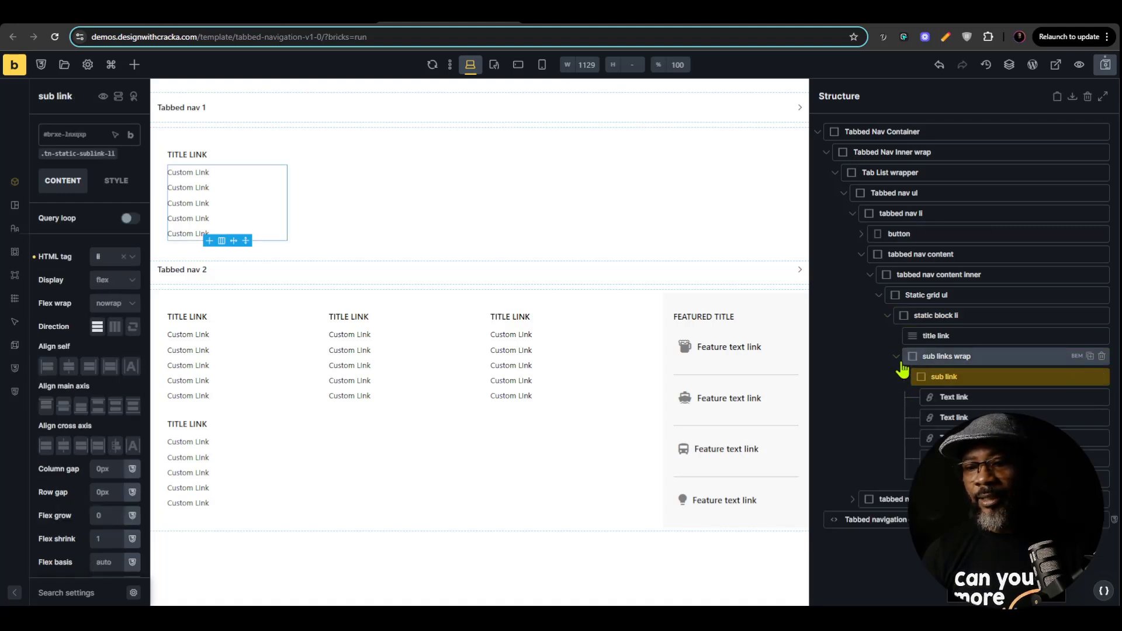
pyautogui.click(958, 397)
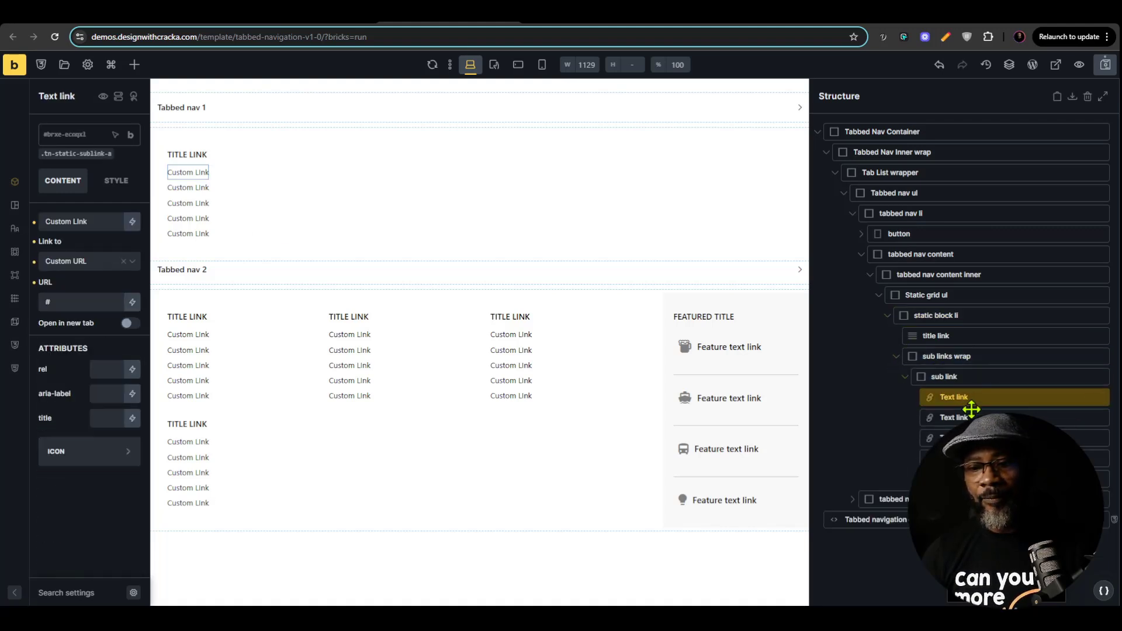
pyautogui.click(970, 416)
pyautogui.click(970, 437)
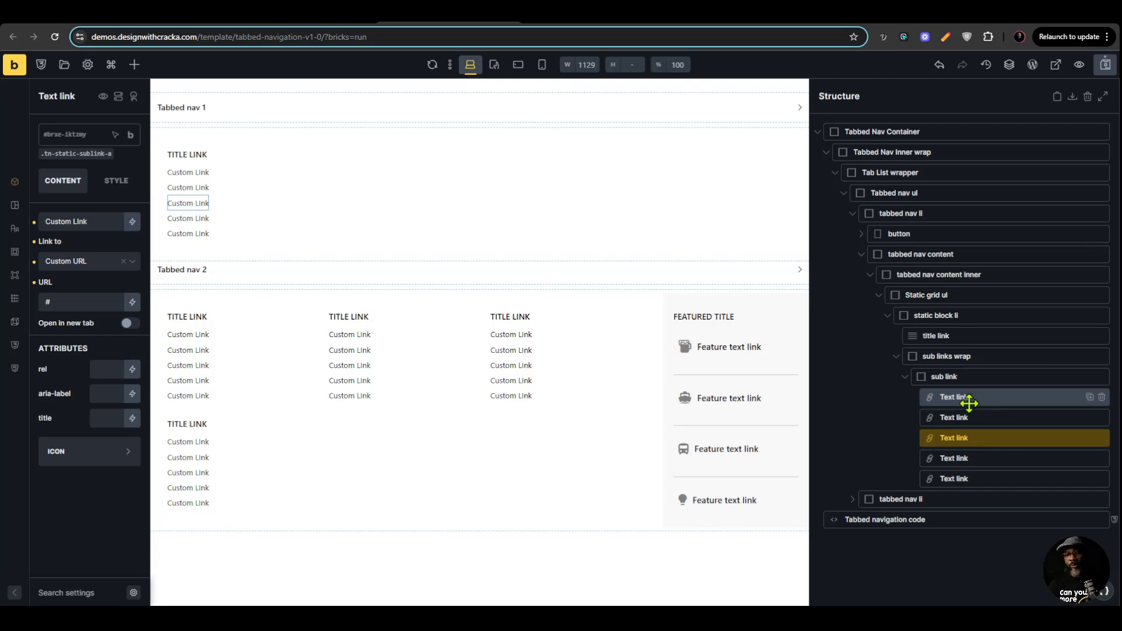
pyautogui.press('Delete')
pyautogui.press('Delete')
pyautogui.press('Delete')
pyautogui.press('Delete')
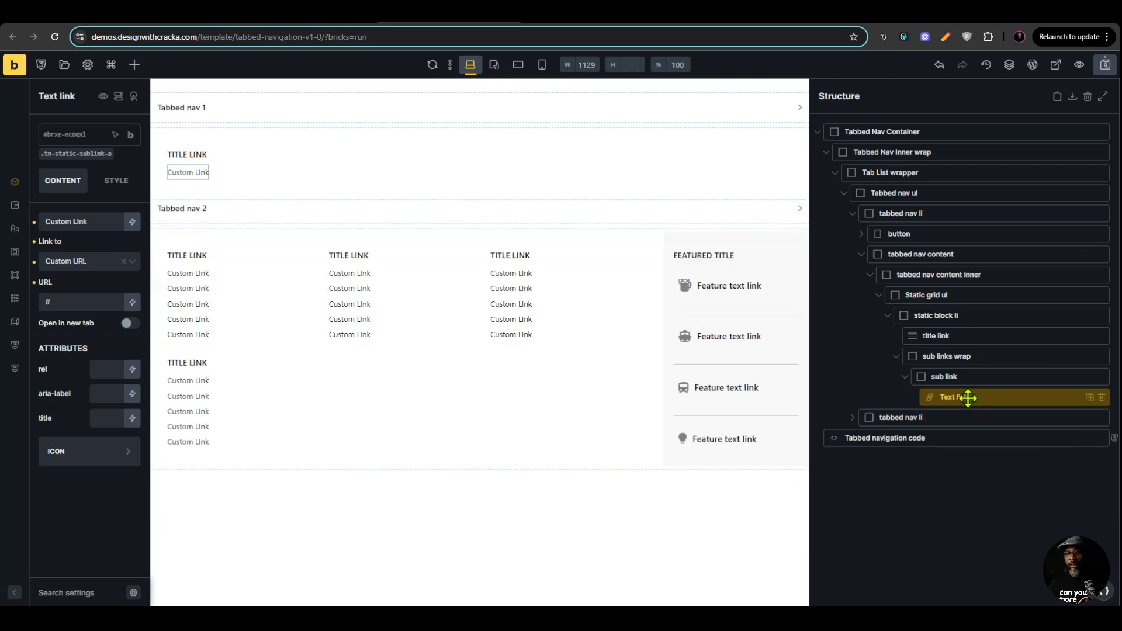
# Rename the sub link element as "sub link li" and its parent sub links wrap as "sub links wrap ul".
pyautogui.click(960, 376)
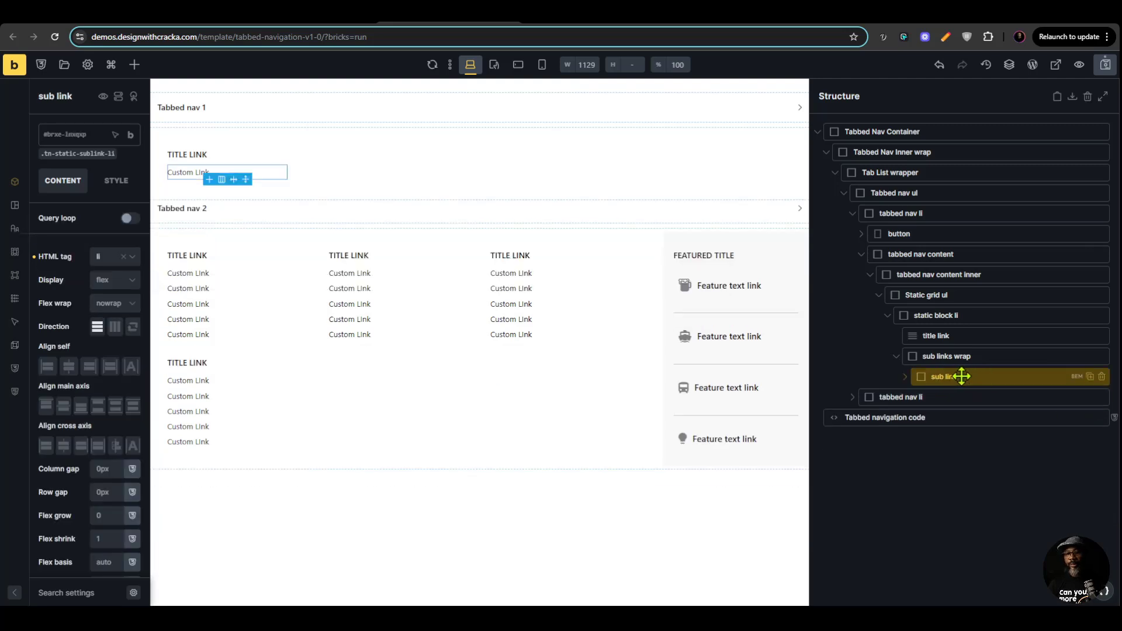
pyautogui.doubleClick(960, 376)
pyautogui.click(977, 376)
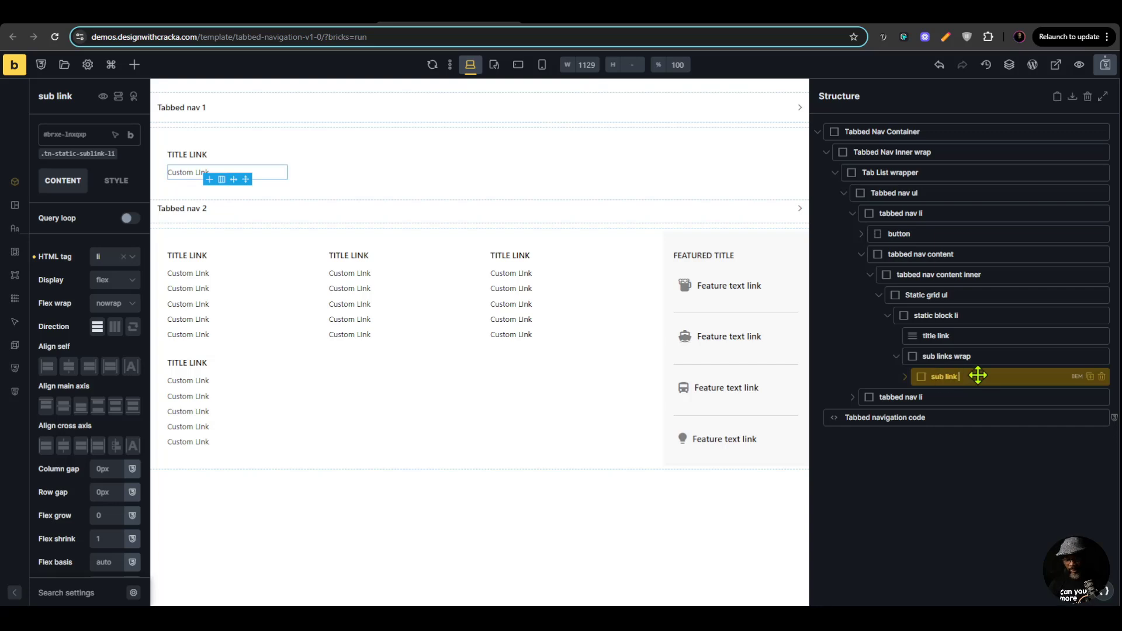
pyautogui.click(999, 356)
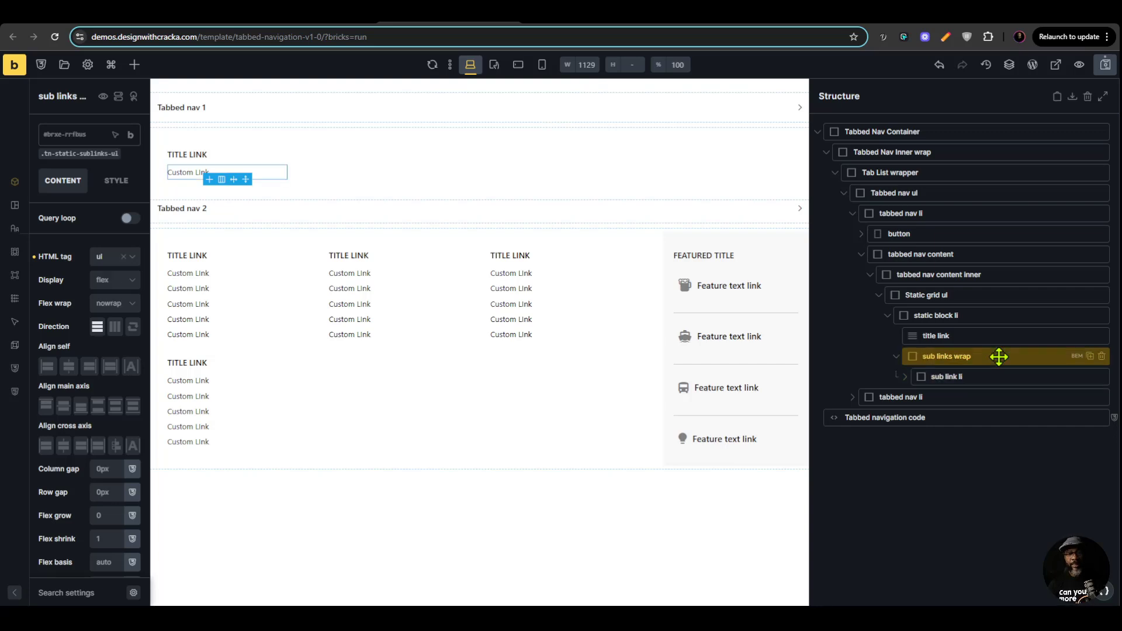
pyautogui.doubleClick(1000, 357)
pyautogui.click(1003, 357)
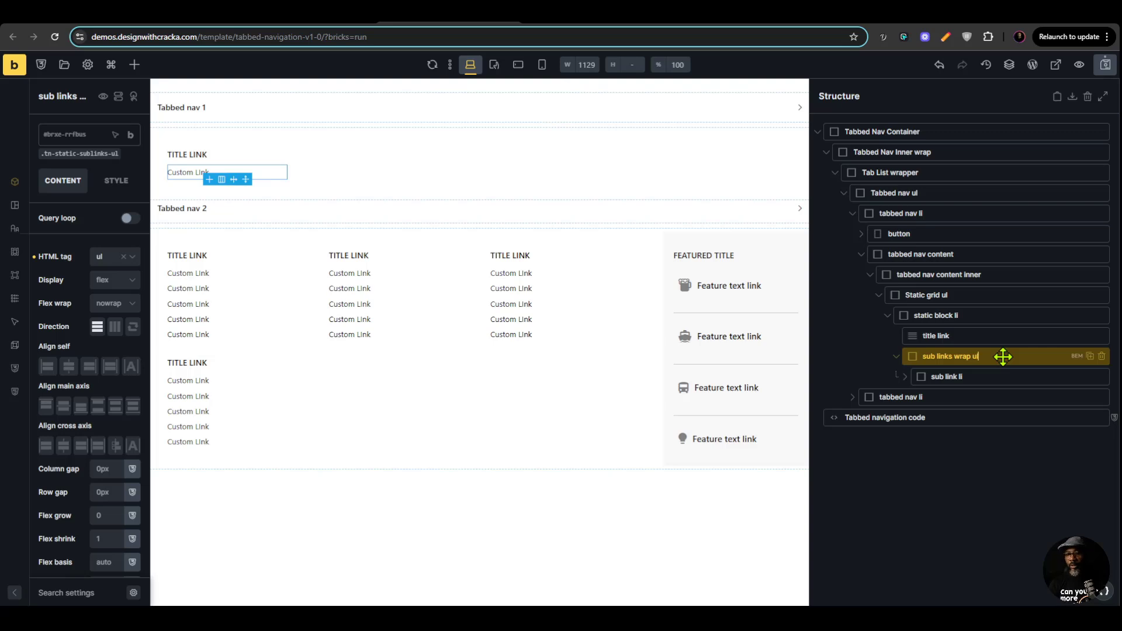
# Enable a query loop on the first tabbed nav li, set its query type to Terms, and widen the settings area.
pyautogui.click(965, 336)
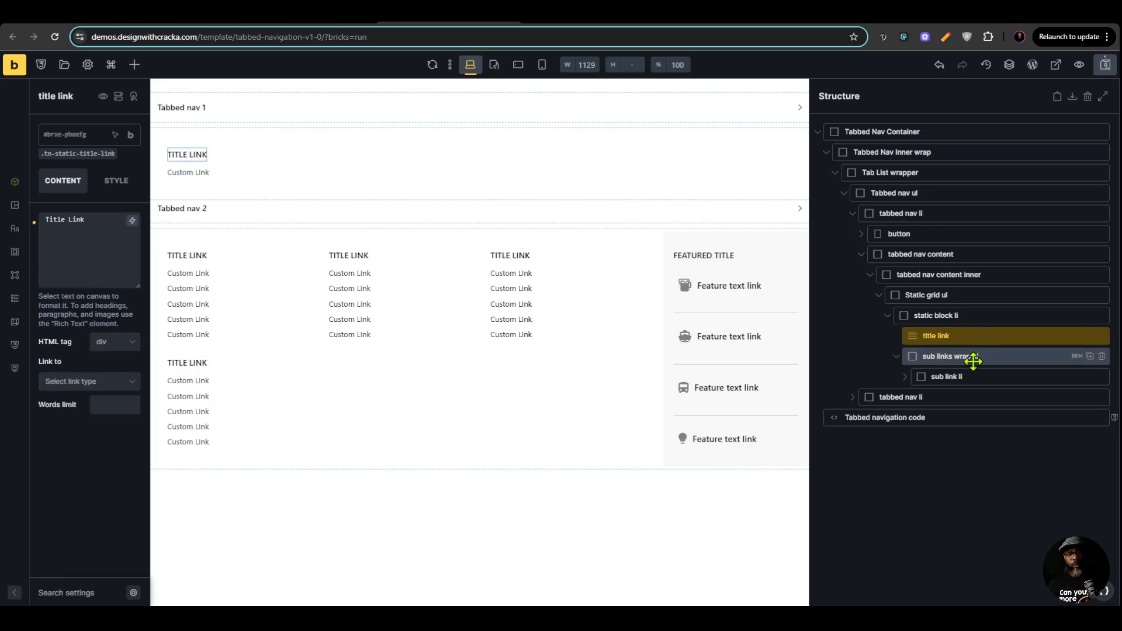
pyautogui.click(861, 255)
pyautogui.click(852, 213)
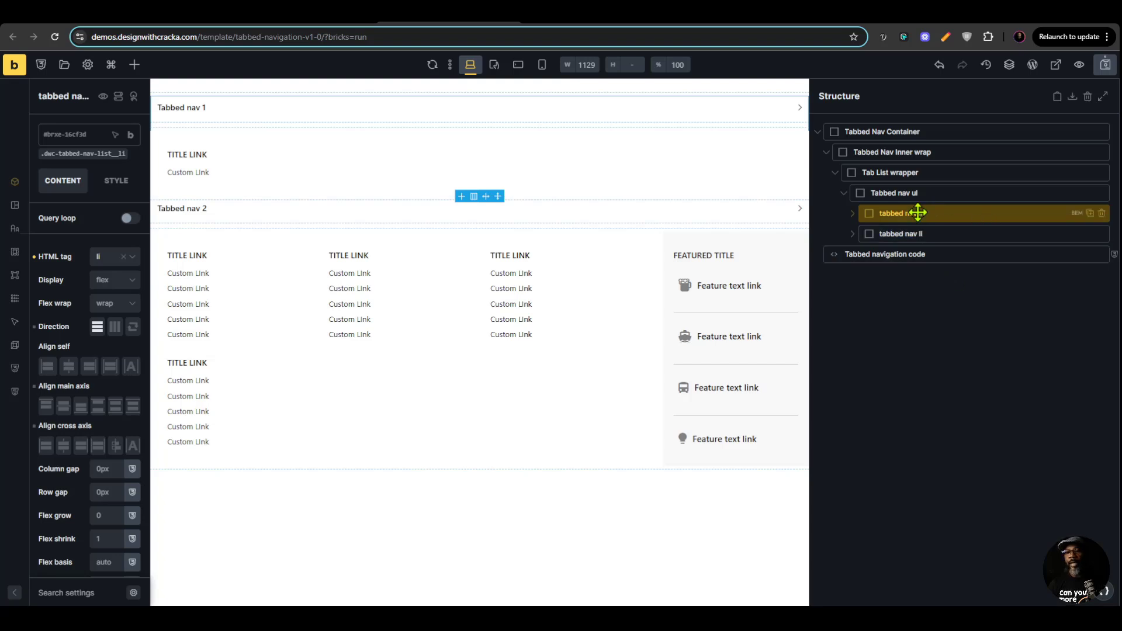
pyautogui.click(129, 219)
pyautogui.click(132, 239)
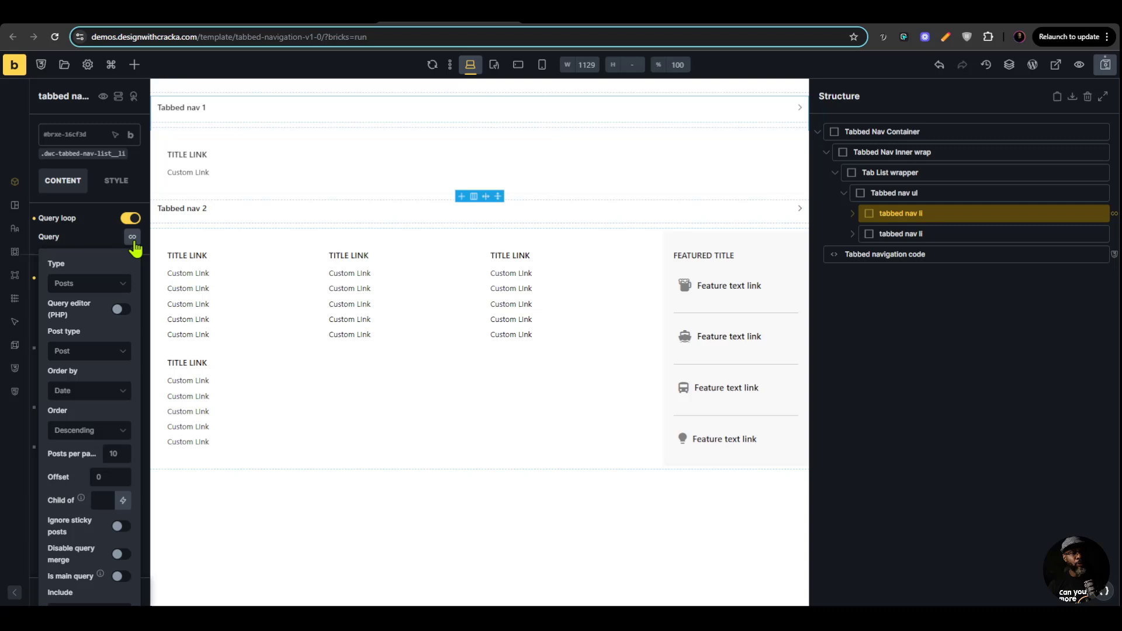
pyautogui.click(96, 287)
pyautogui.click(69, 367)
pyautogui.click(97, 285)
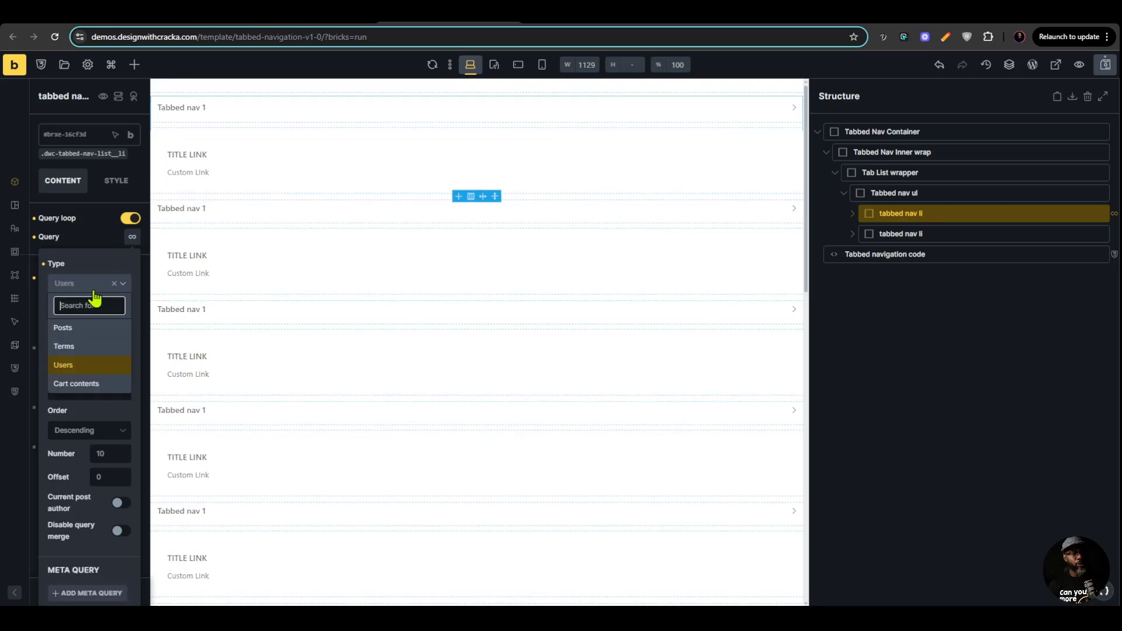
pyautogui.click(64, 346)
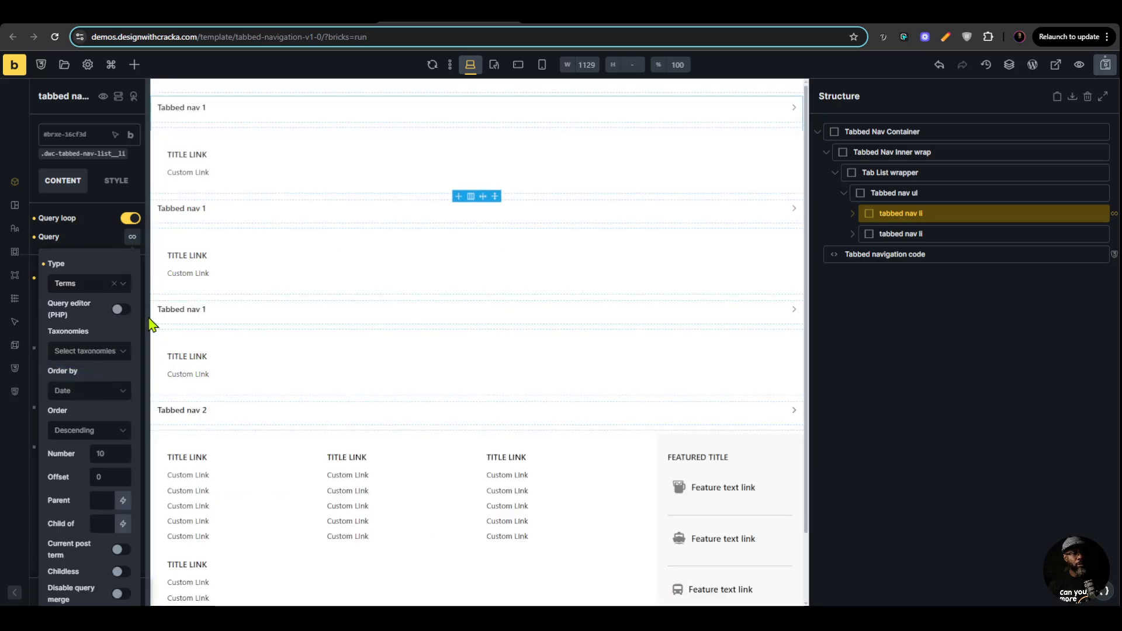
pyautogui.moveTo(153, 322); pyautogui.dragTo(196, 321)
pyautogui.click(195, 321)
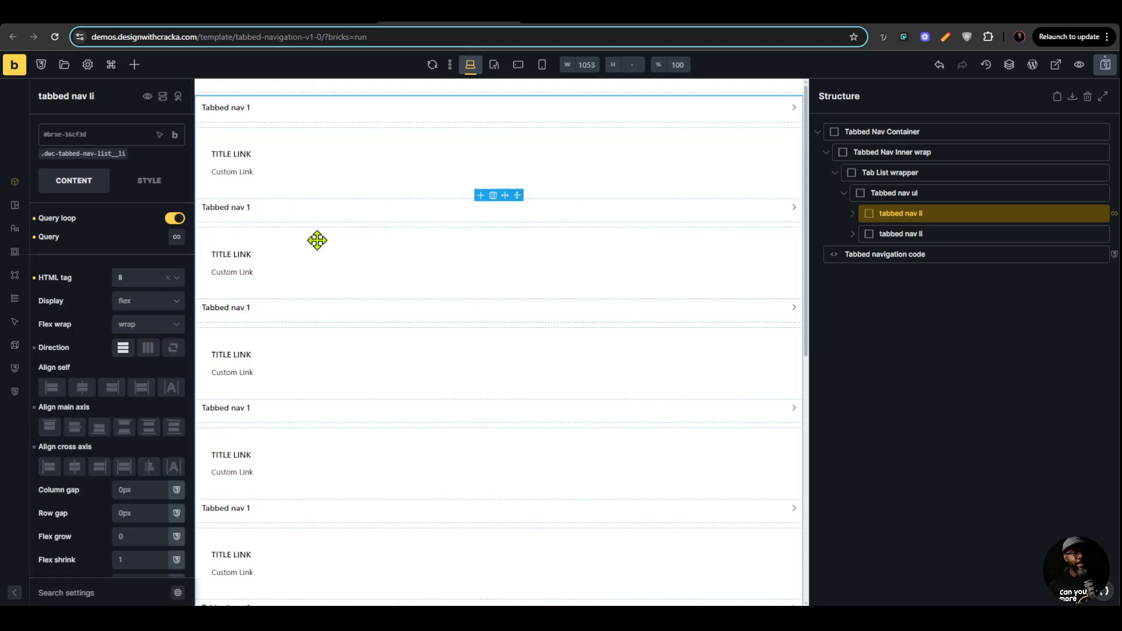
# Replace the text inside the first tabbed nav li's button with the dynamic data tag {term_name}.
pyautogui.click(852, 214)
pyautogui.click(873, 234)
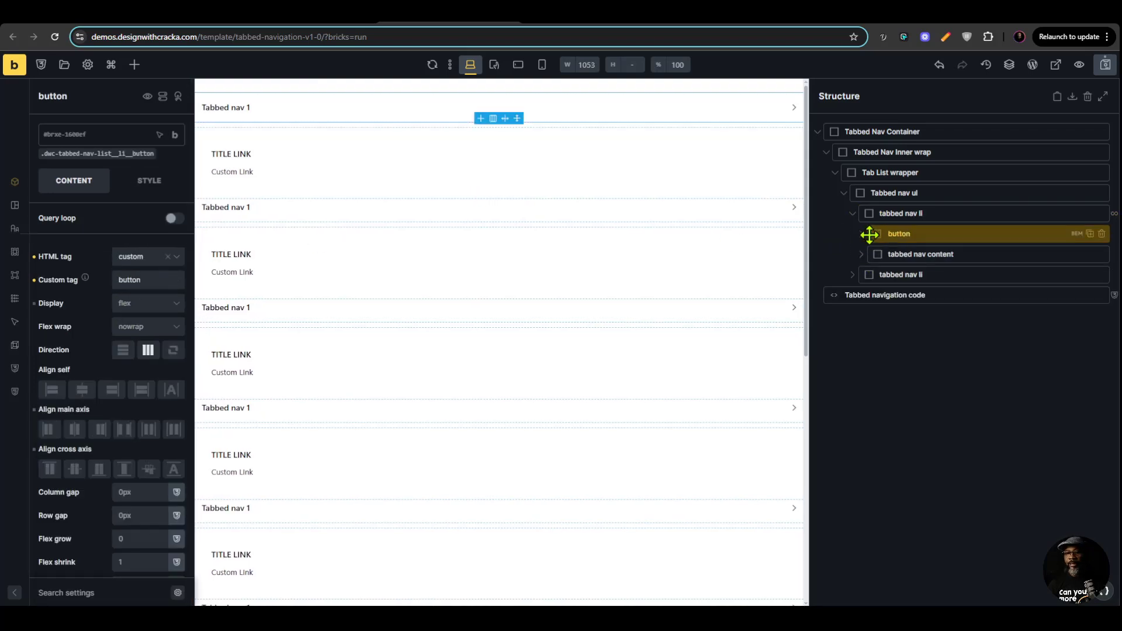
pyautogui.click(861, 234)
pyautogui.click(916, 254)
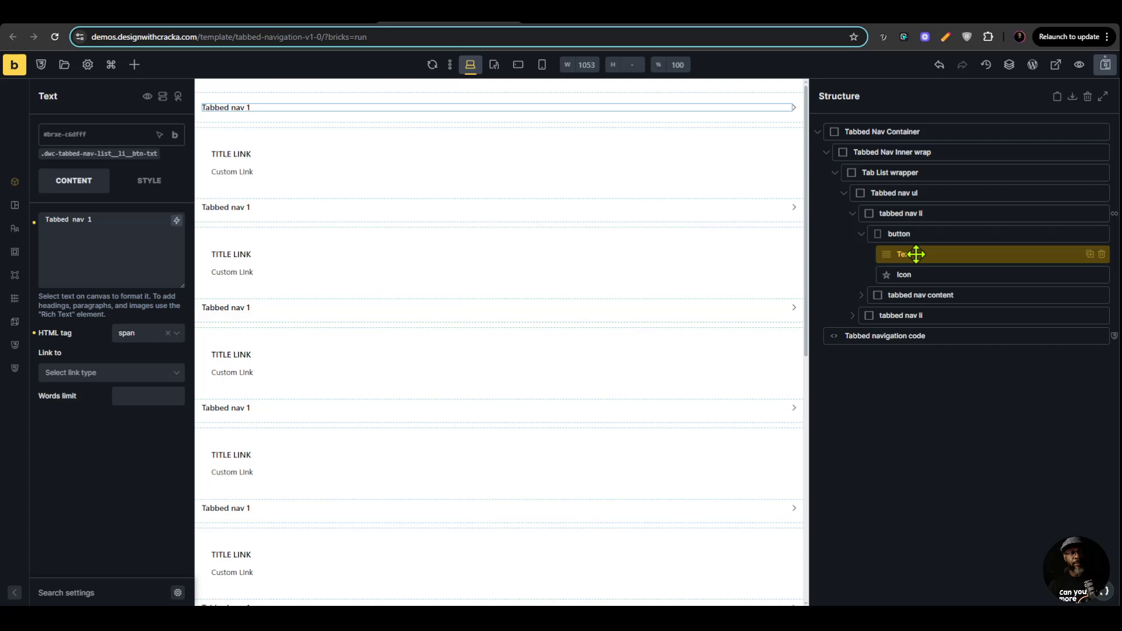
pyautogui.click(115, 225)
pyautogui.hotkey('ctrl', 'a')
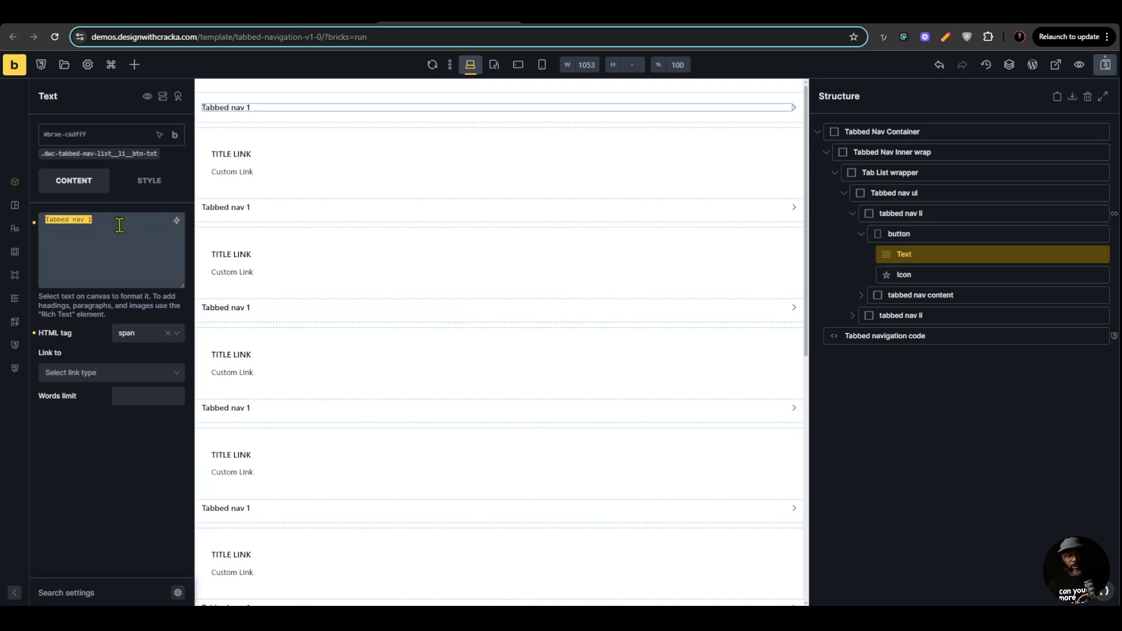
pyautogui.press('BackSpace')
pyautogui.click(177, 221)
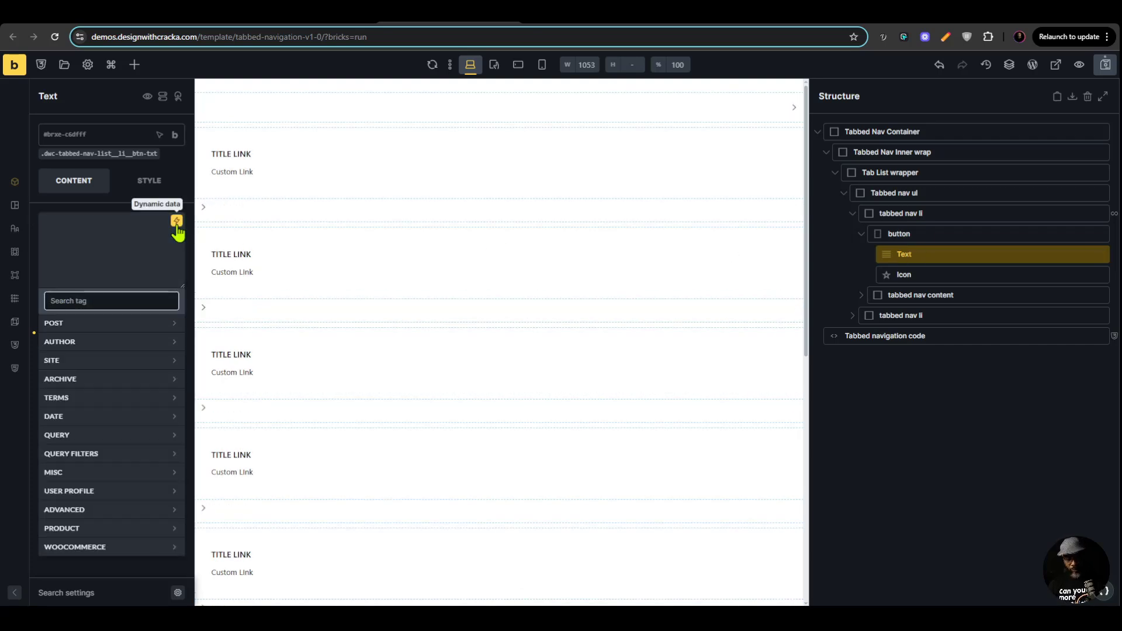
pyautogui.write('term')
pyautogui.click(110, 360)
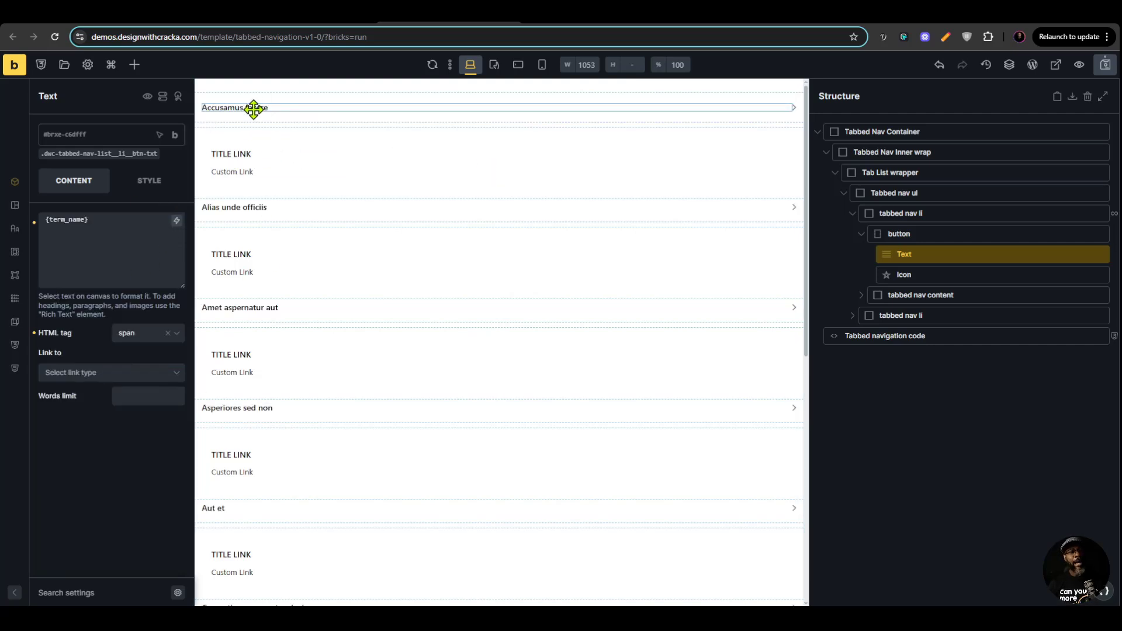
# Limit the first tabbed nav li's terms query to the Product categories (Product) taxonomy and open the template's front-end preview.
pyautogui.click(461, 129)
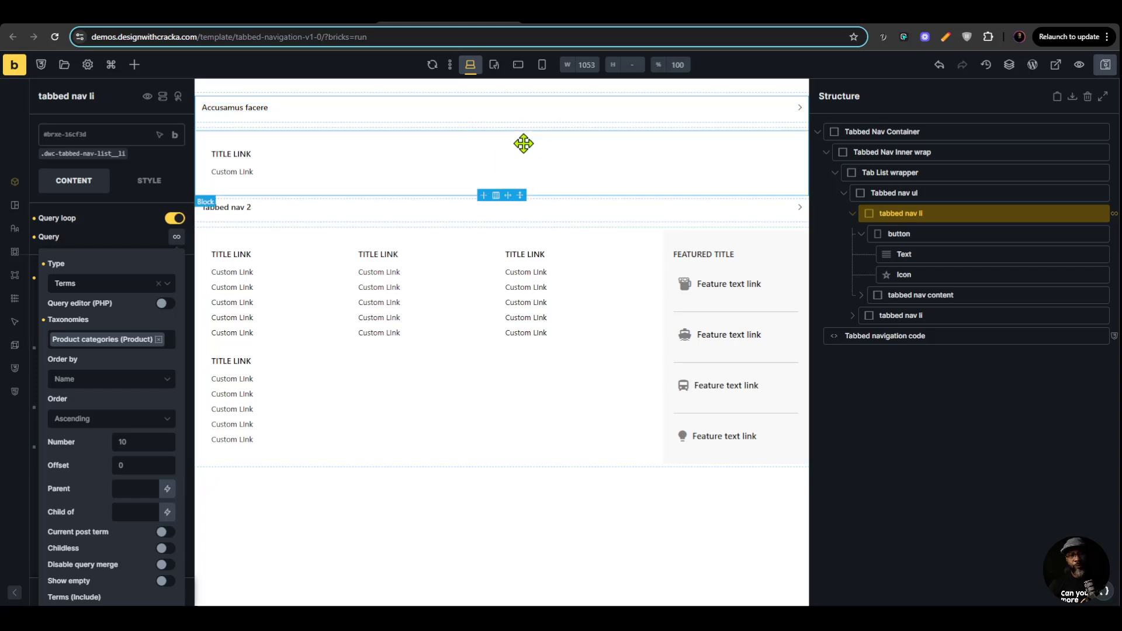
pyautogui.click(1055, 66)
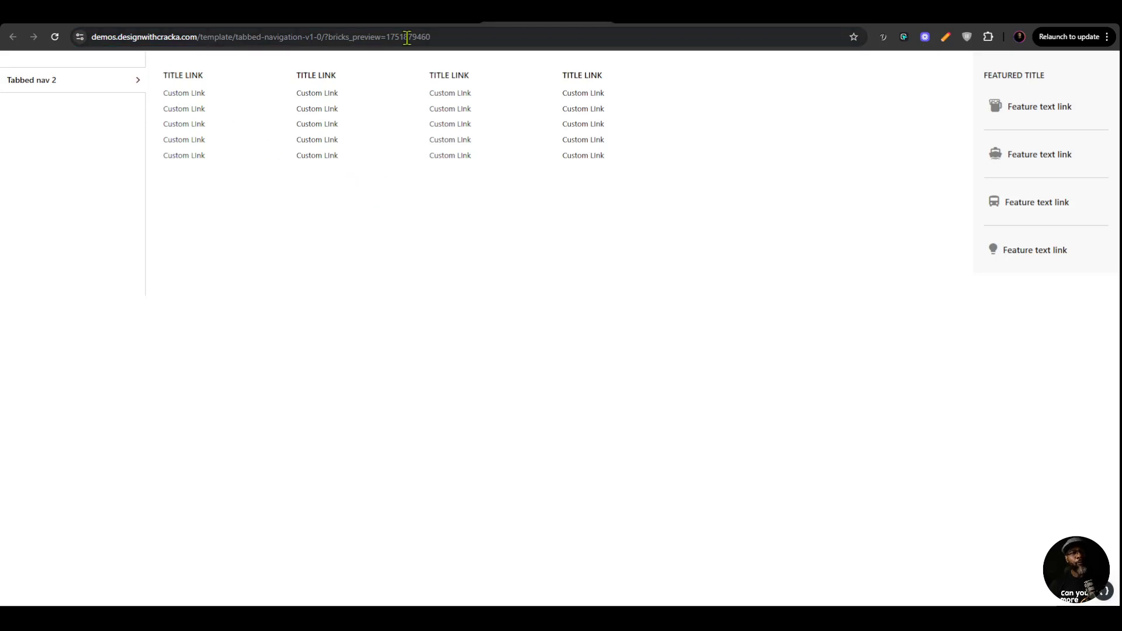
# Load the site's home page from the preview address and open the Tabbed Mega Menu navigation item.
pyautogui.moveTo(458, 37); pyautogui.dragTo(214, 74)
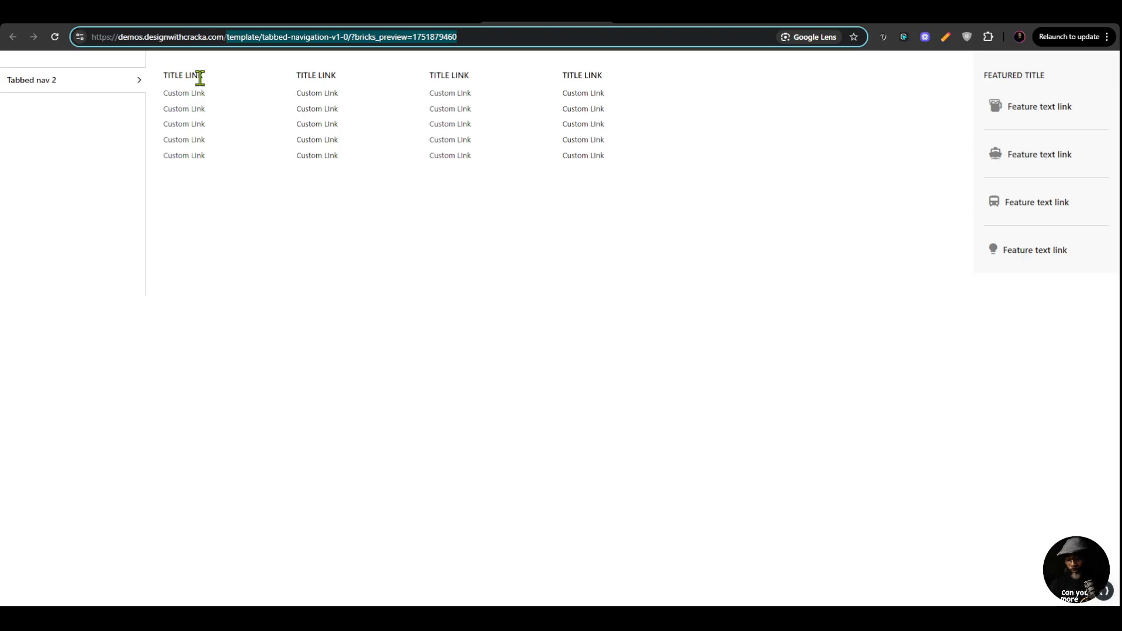
pyautogui.press('BackSpace')
pyautogui.press('Return')
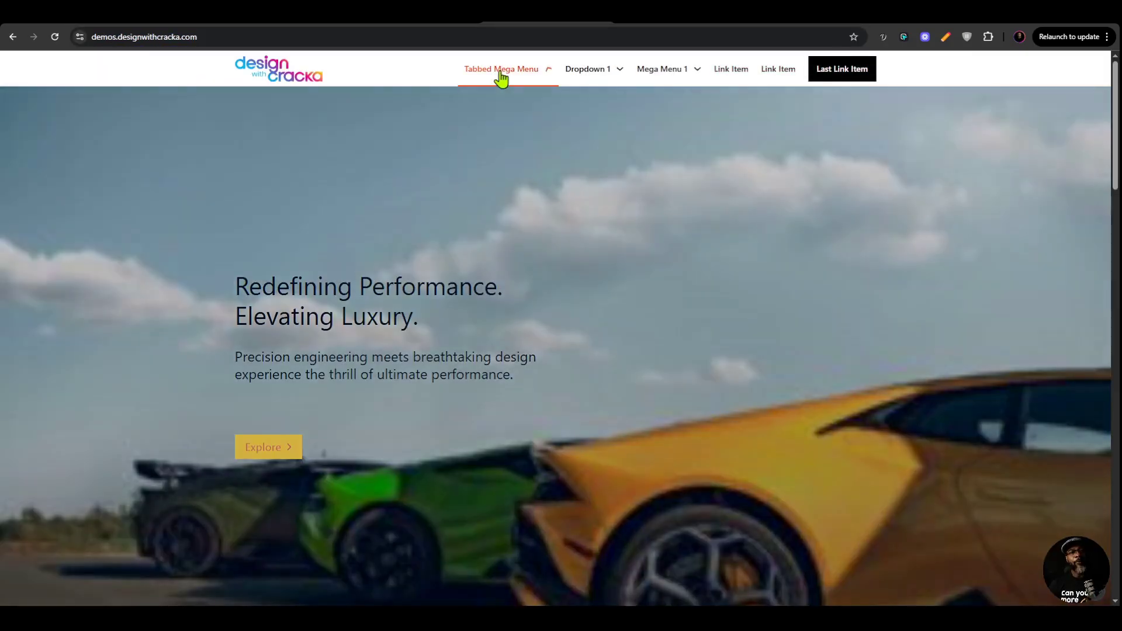
pyautogui.click(514, 69)
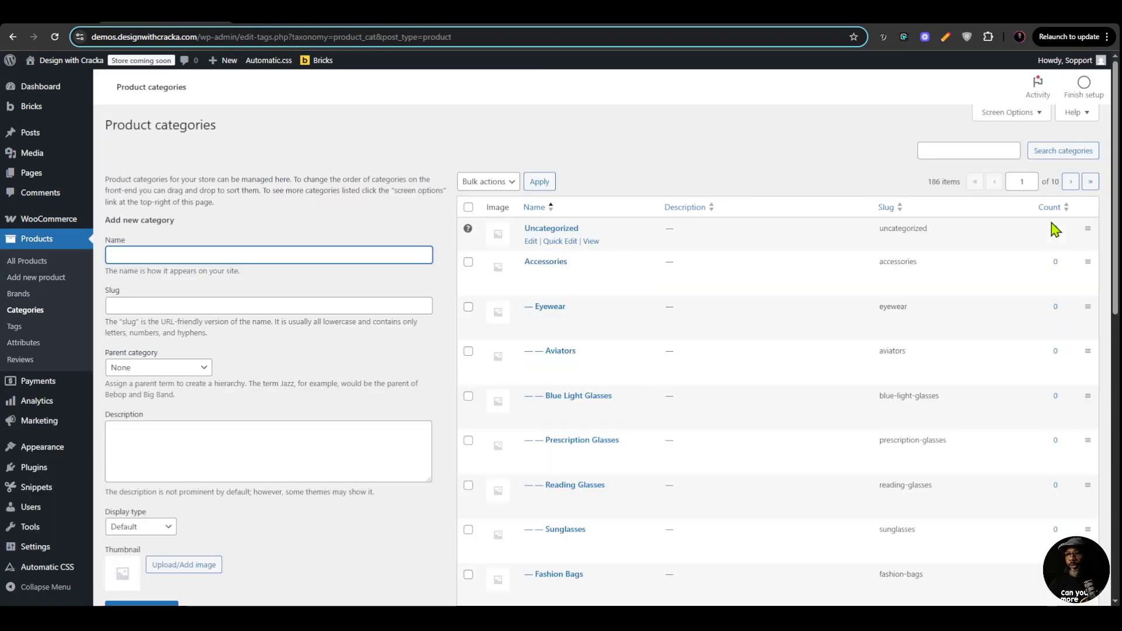
# Review the WooCommerce product categories list in the WordPress admin, checking the hierarchy and item counts.
pyautogui.scroll(-5, 1058, 444)
pyautogui.scroll(5, 1056, 471)
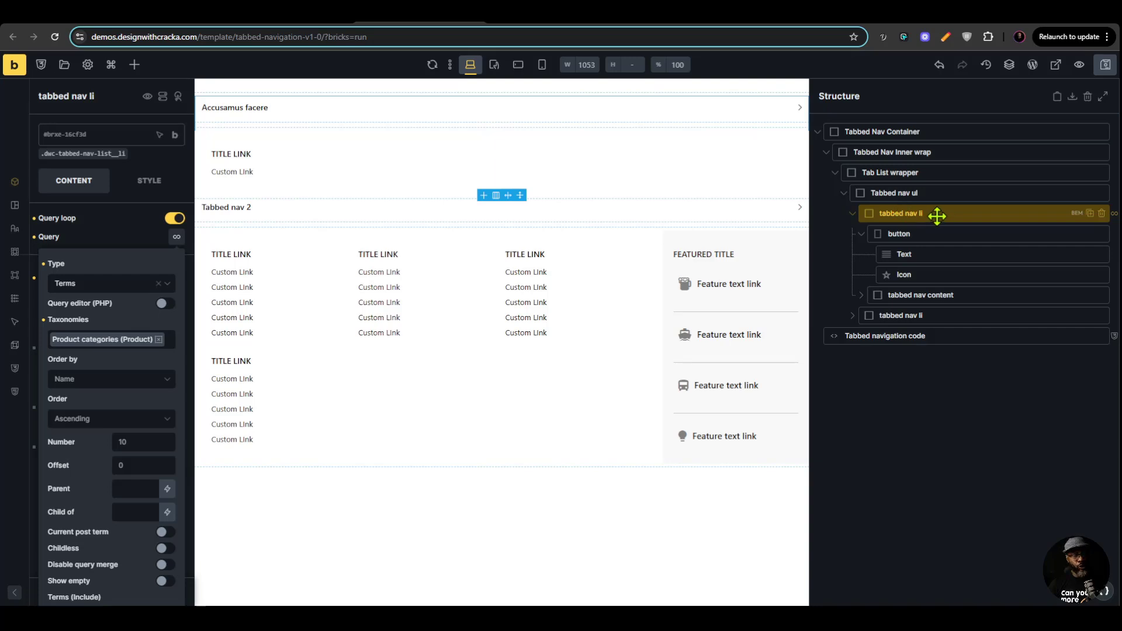
# Turn on Show empty in the first tabbed nav li's query and widen the canvas to 1272 px.
pyautogui.scroll(-2, 115, 431)
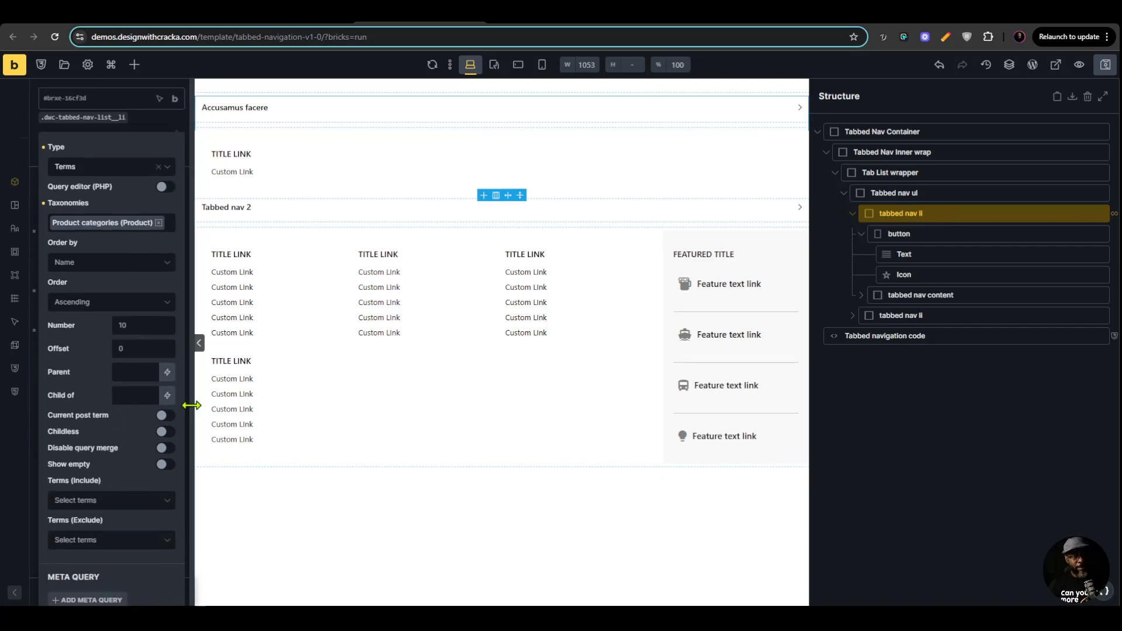
pyautogui.click(162, 465)
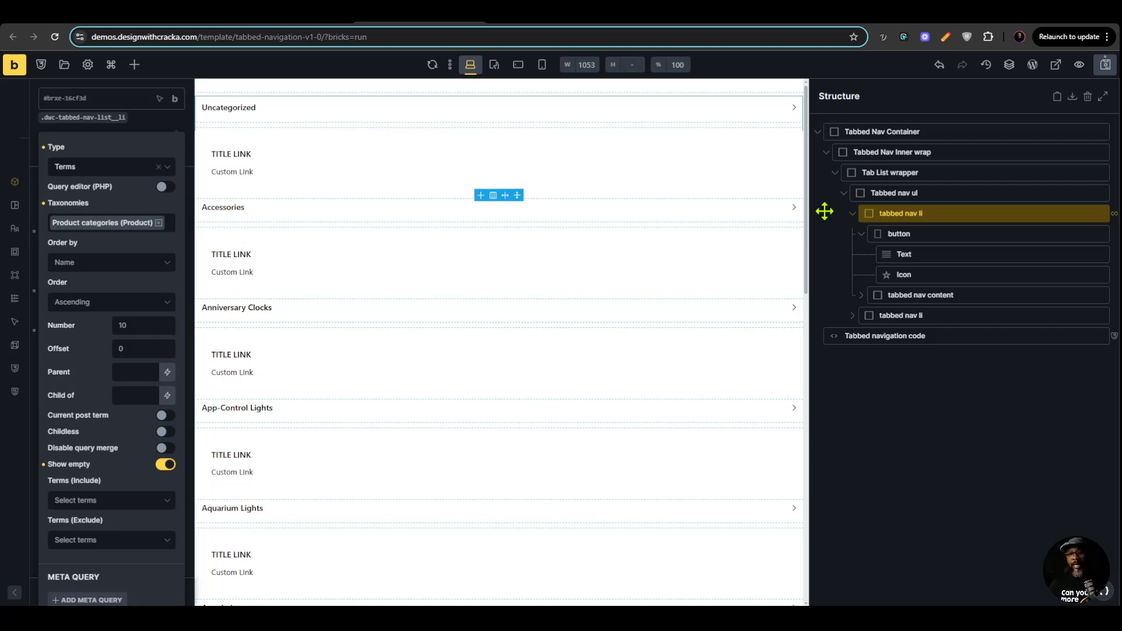
pyautogui.moveTo(807, 211); pyautogui.dragTo(942, 219)
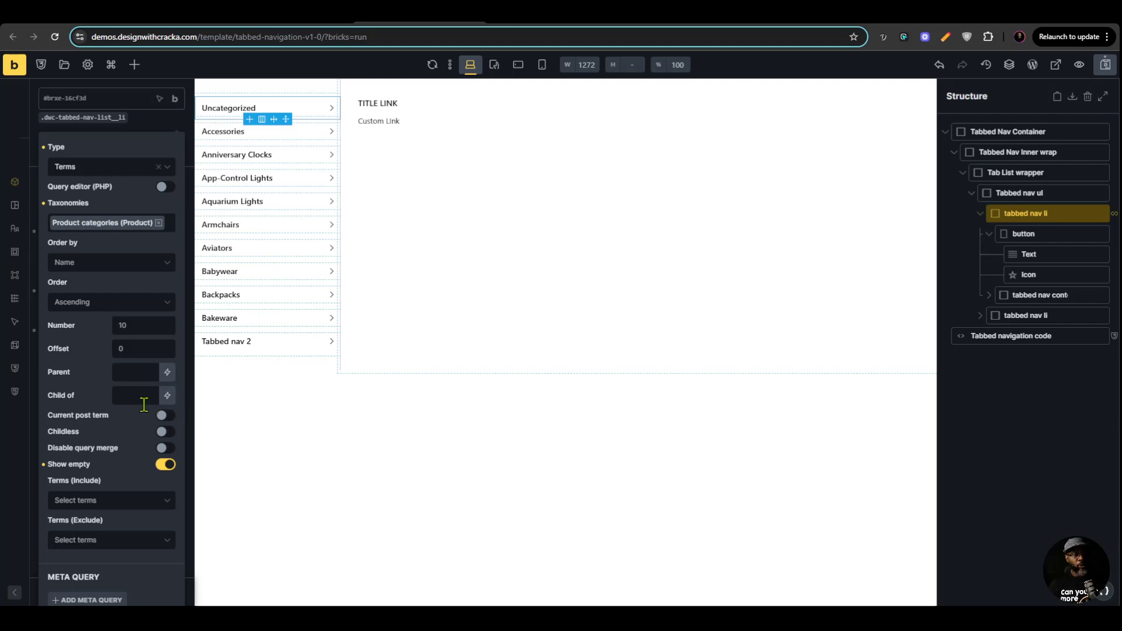
# Set the tabbed nav li query's parent to 0 and exclude the Uncategorized product category term.
pyautogui.click(132, 373)
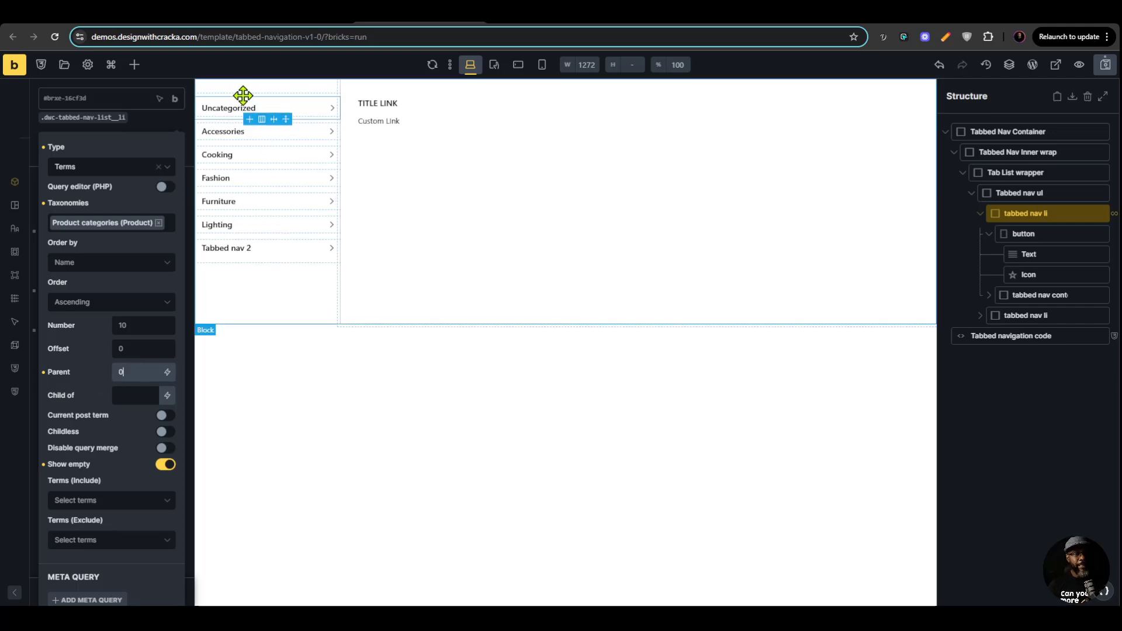
pyautogui.scroll(-2, 117, 447)
pyautogui.scroll(-1, 117, 447)
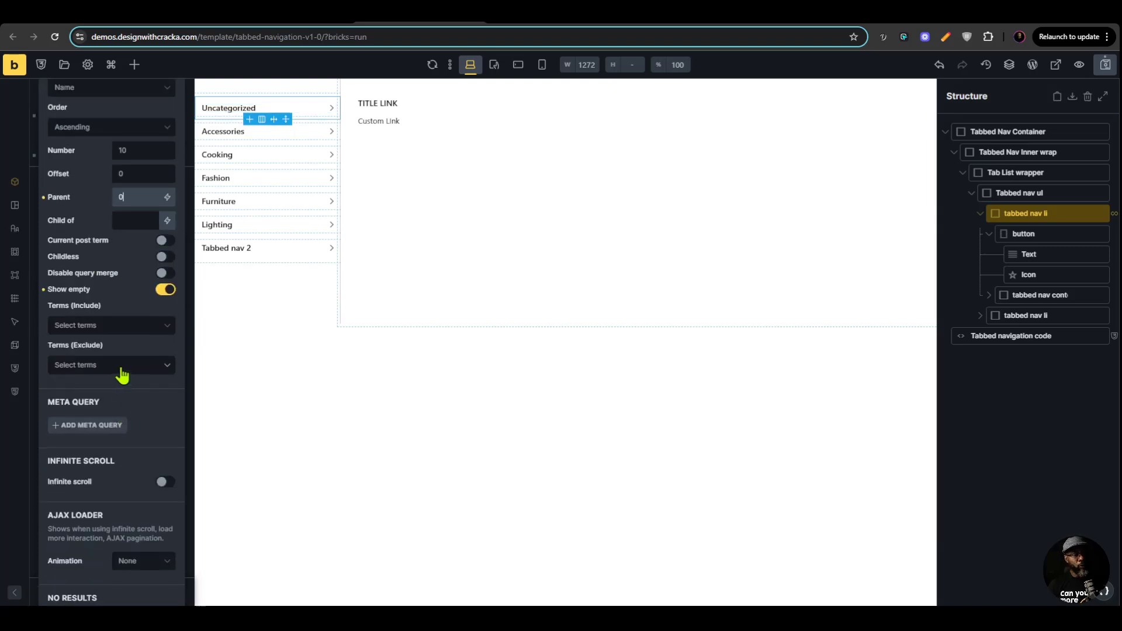
pyautogui.click(118, 368)
pyautogui.click(100, 417)
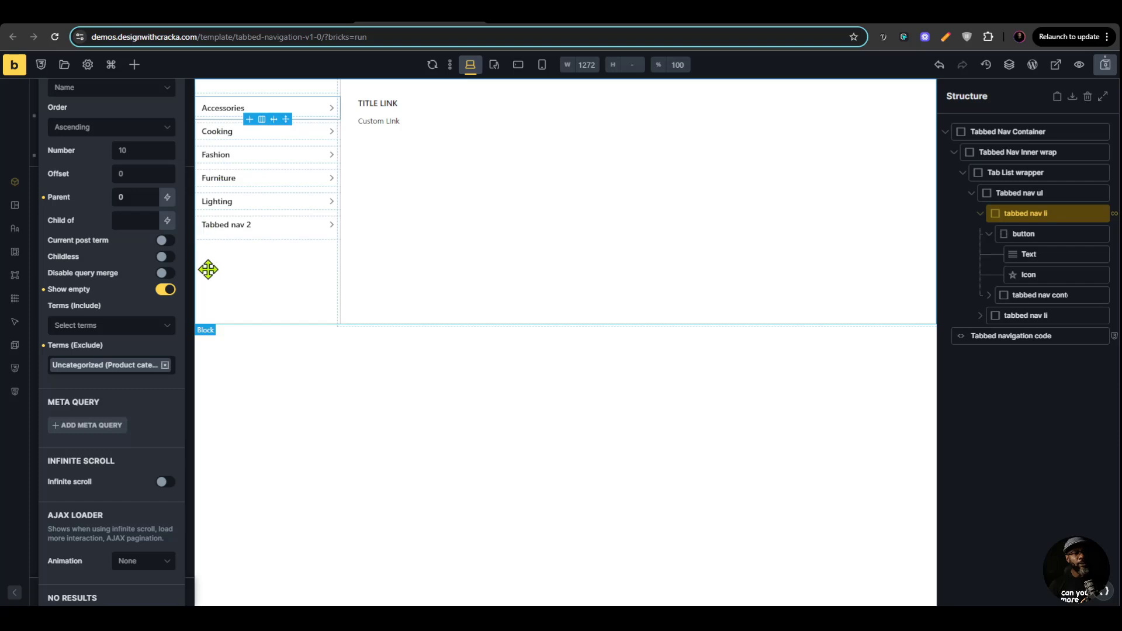
# Change the "Tabbed nav 2" button text to "Static Item" and save the template.
pyautogui.click(236, 224)
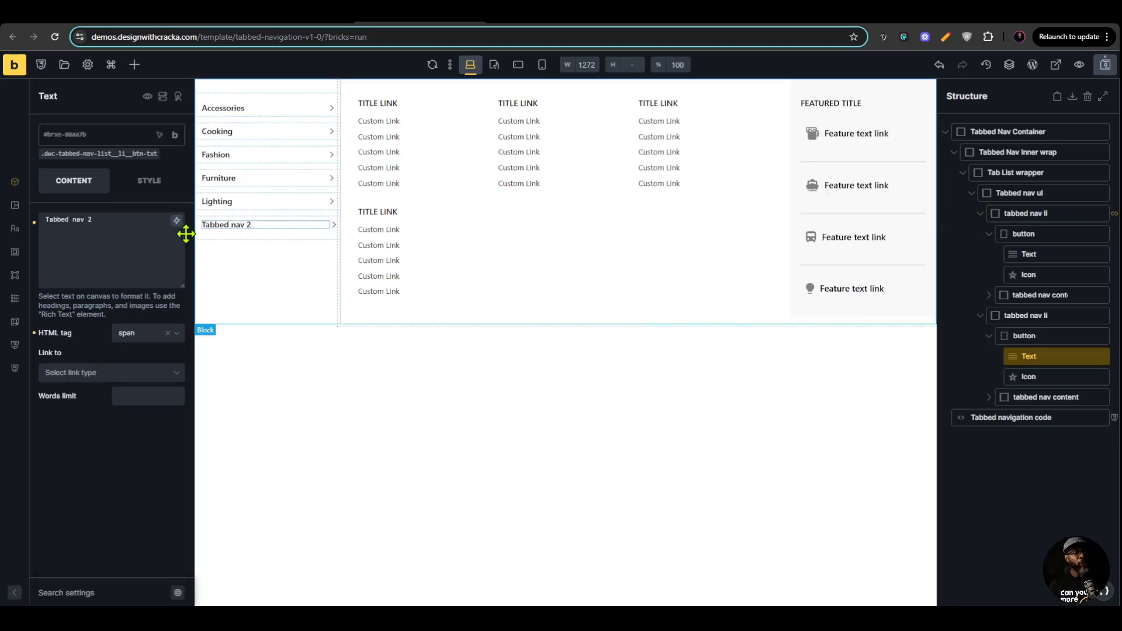
pyautogui.tripleClick(126, 226)
pyautogui.write('Static')
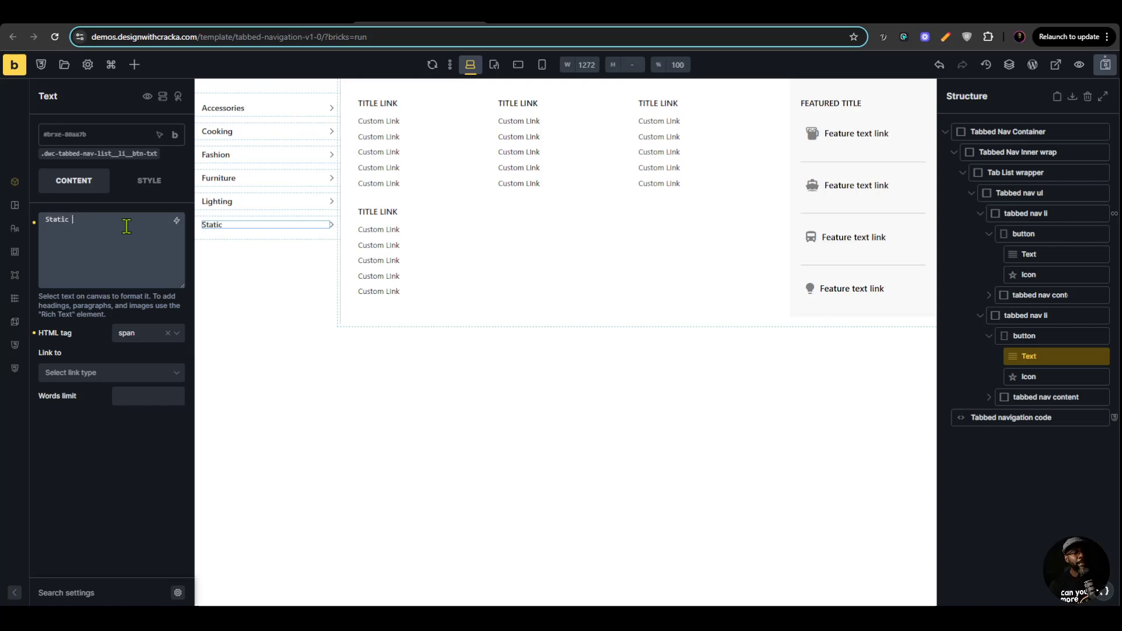
pyautogui.write('Item')
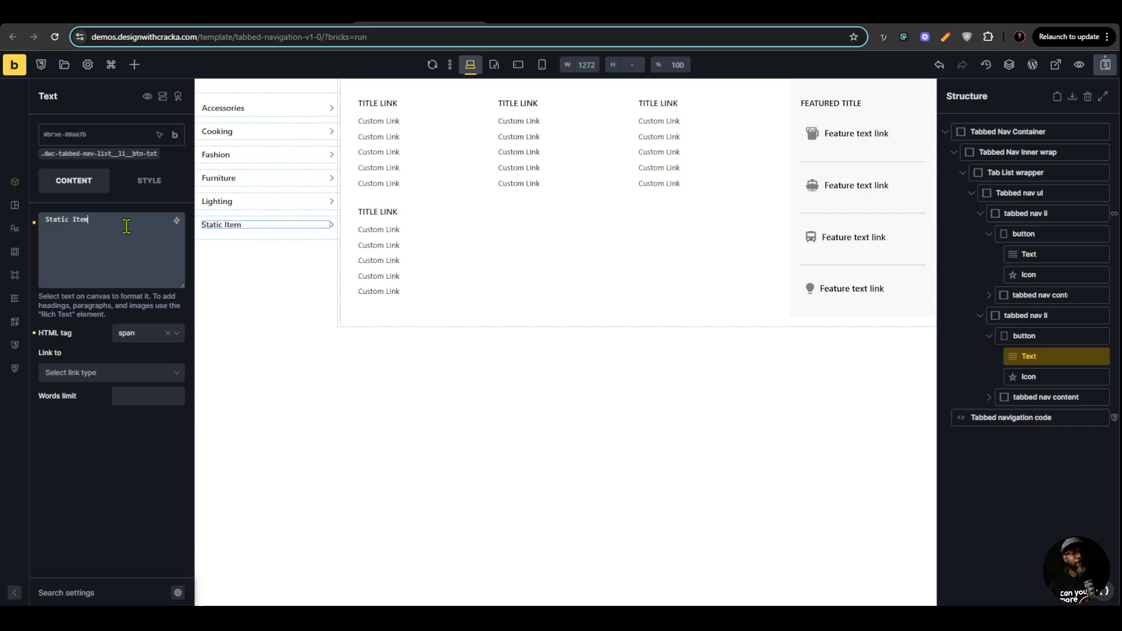
pyautogui.click(1105, 64)
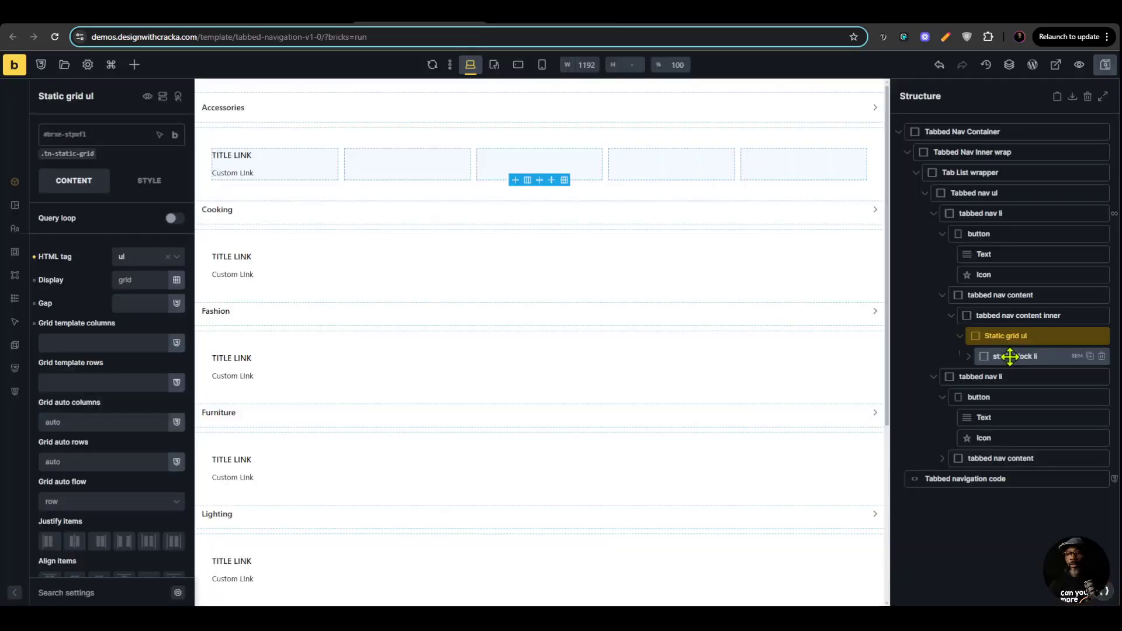
# Enable a query loop on the first tab's static block li for Product categories terms, with empty terms shown.
pyautogui.click(1011, 356)
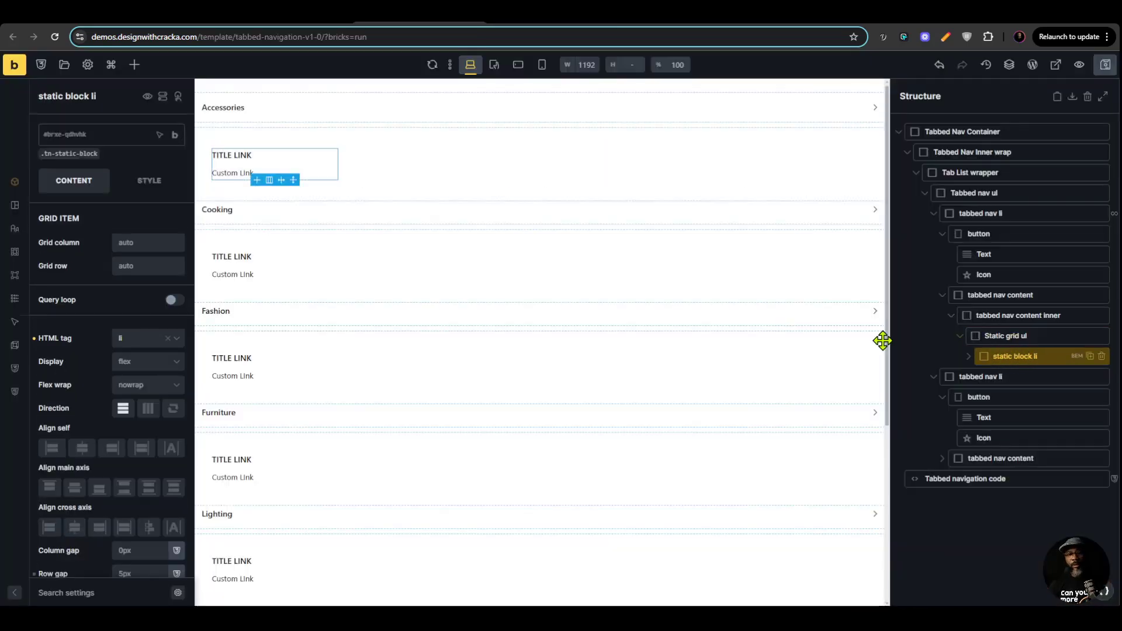
pyautogui.click(173, 299)
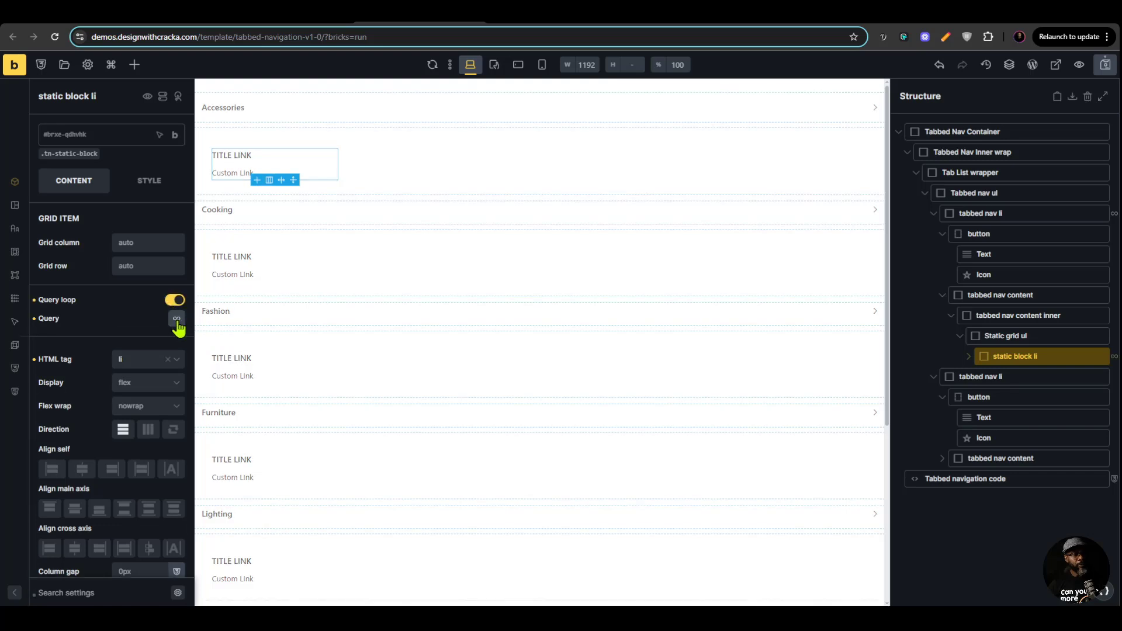
pyautogui.click(177, 320)
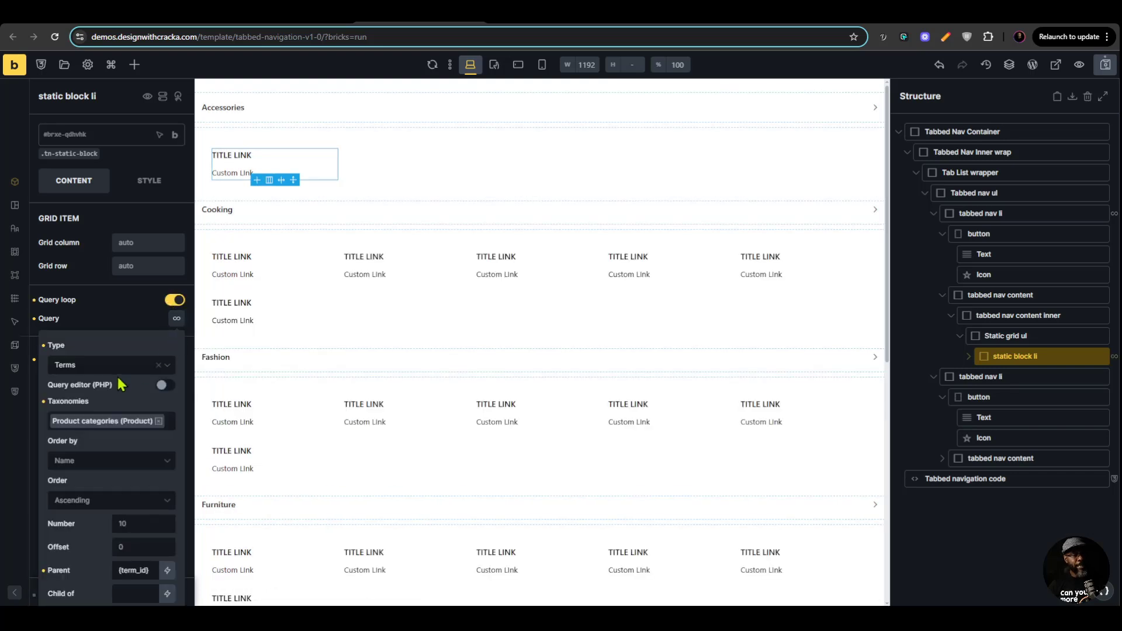
pyautogui.scroll(-3, 119, 374)
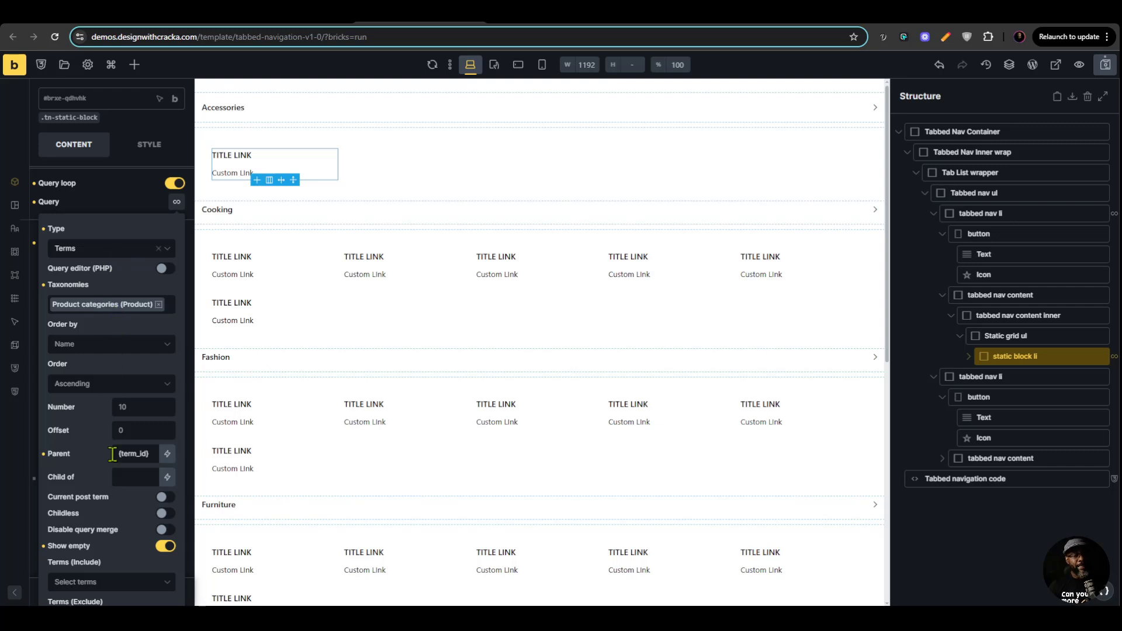
# Clear the static block li query's parent and set it to the dynamic Term id tag, {term_id}.
pyautogui.moveTo(146, 452); pyautogui.dragTo(110, 459)
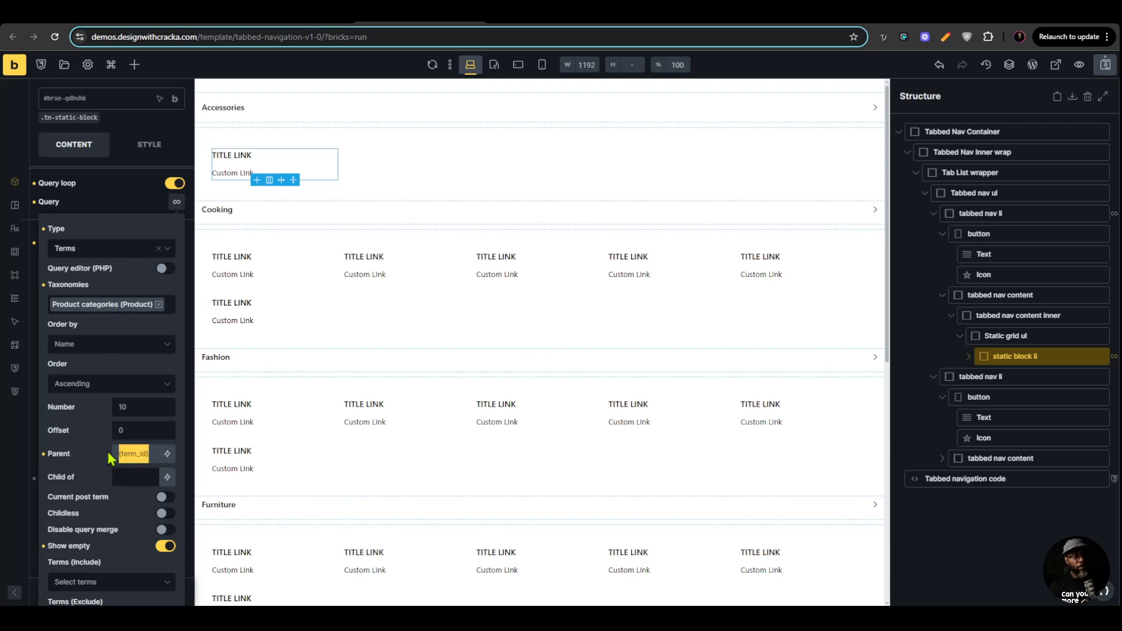
pyautogui.press('BackSpace')
pyautogui.click(167, 453)
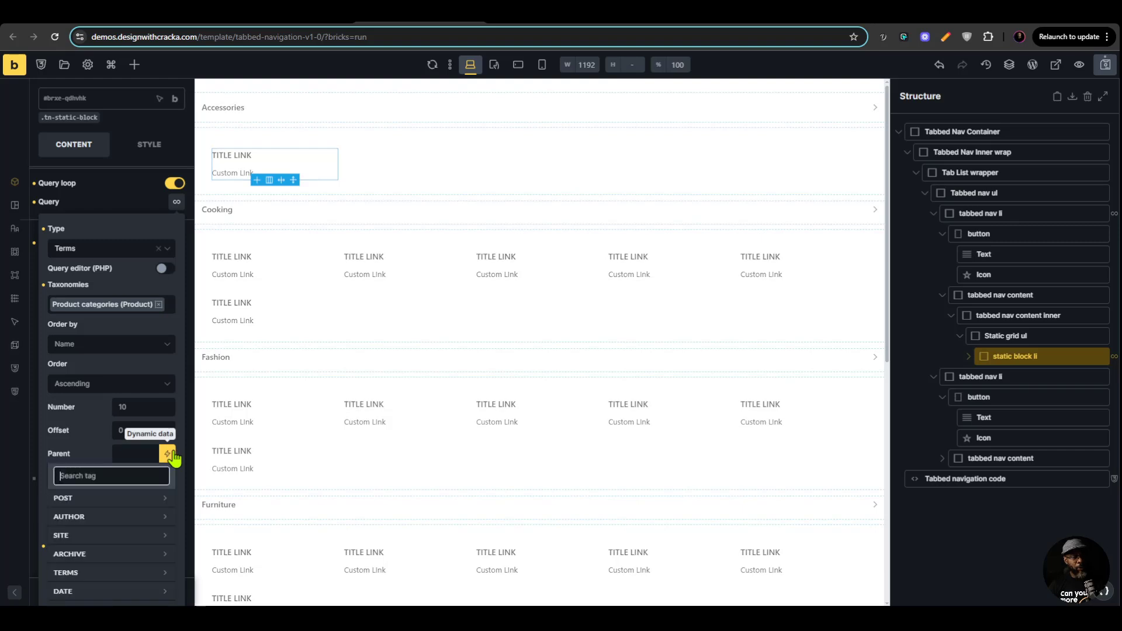
pyautogui.write('term')
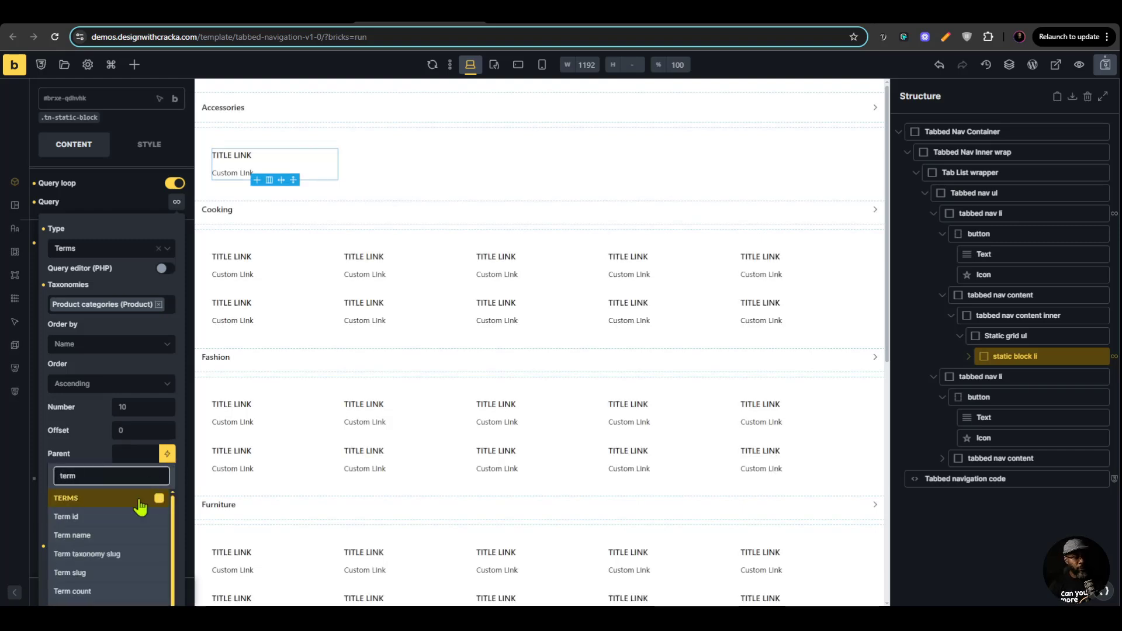
pyautogui.click(107, 524)
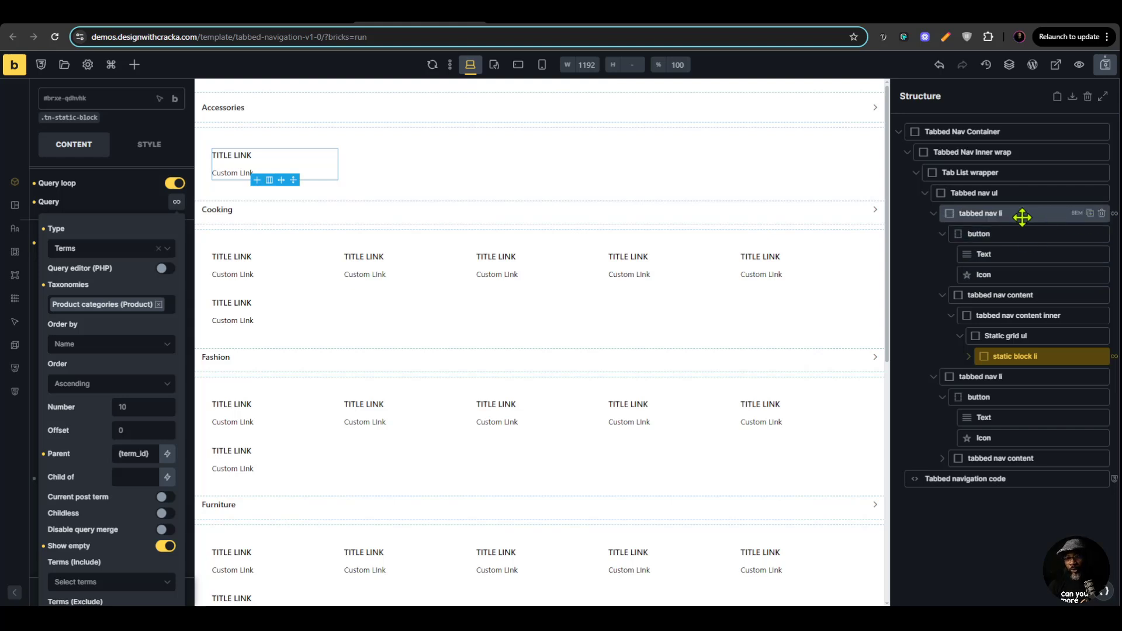
# Replace the static block's title link text with the dynamic Term name tag, {term_name}.
pyautogui.moveTo(1056, 217); pyautogui.dragTo(235, 164)
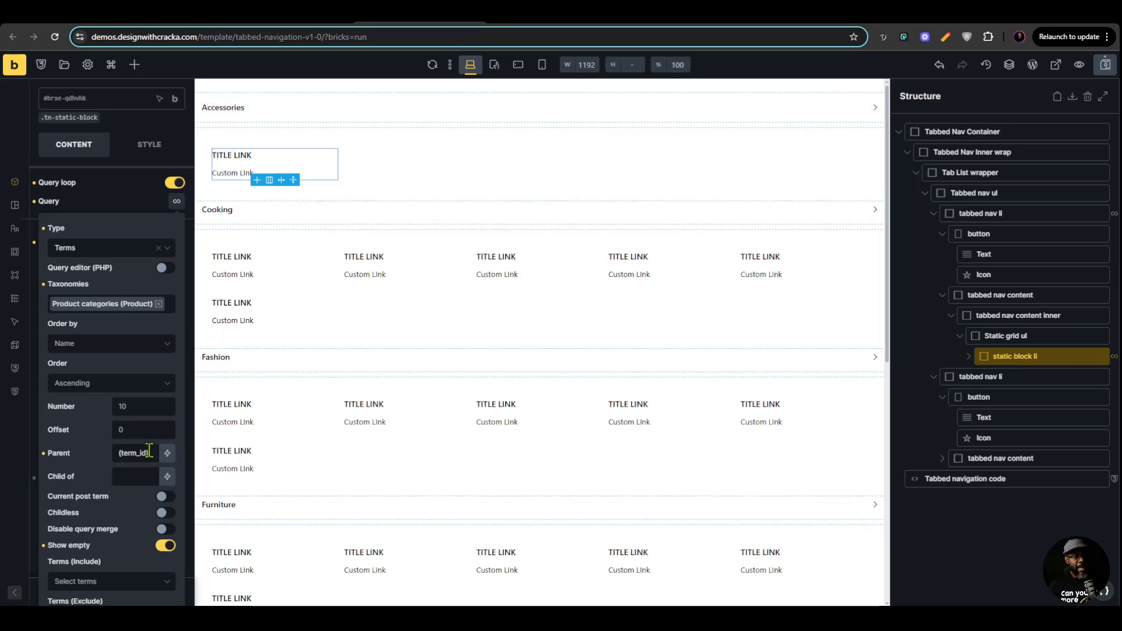
pyautogui.scroll(-2, 146, 450)
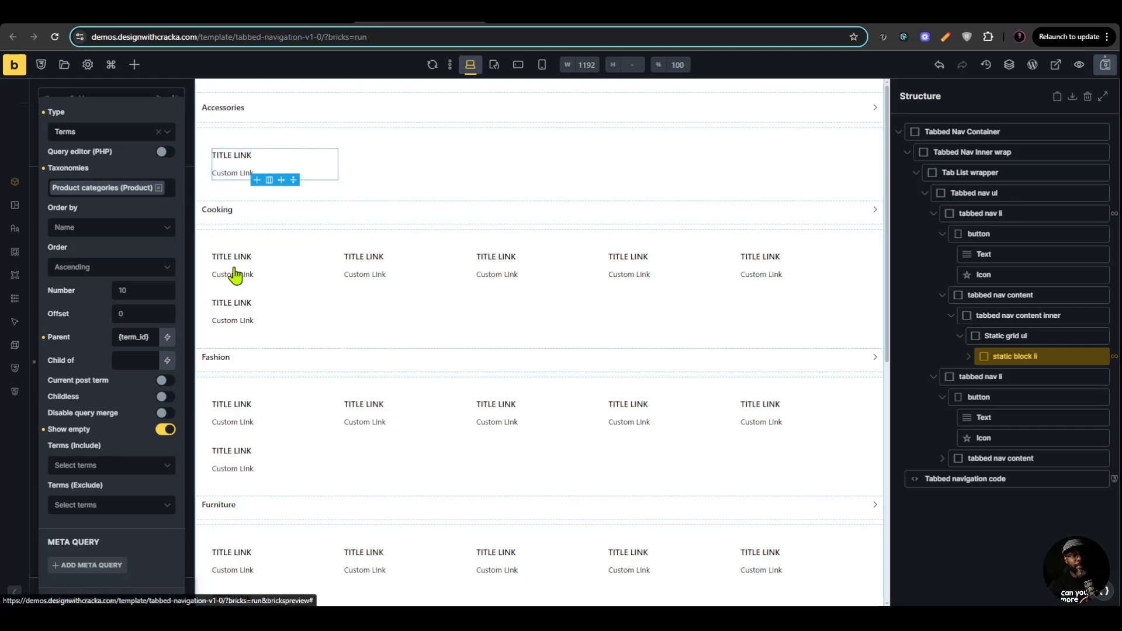
pyautogui.click(237, 155)
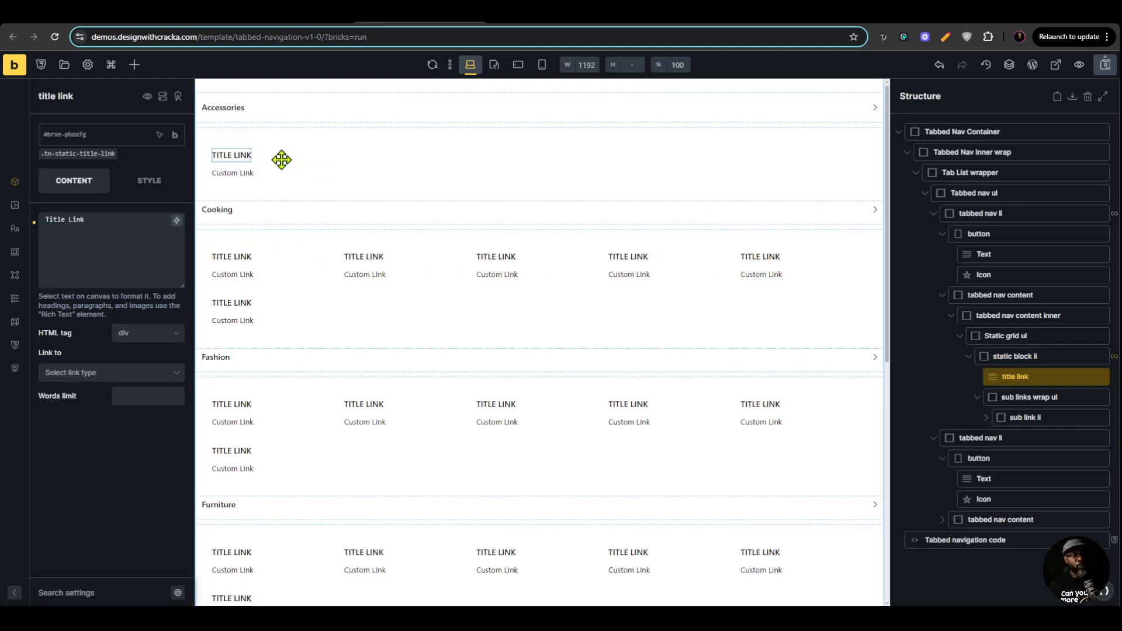
pyautogui.click(120, 238)
pyautogui.hotkey('ctrl', 'a')
pyautogui.press('BackSpace')
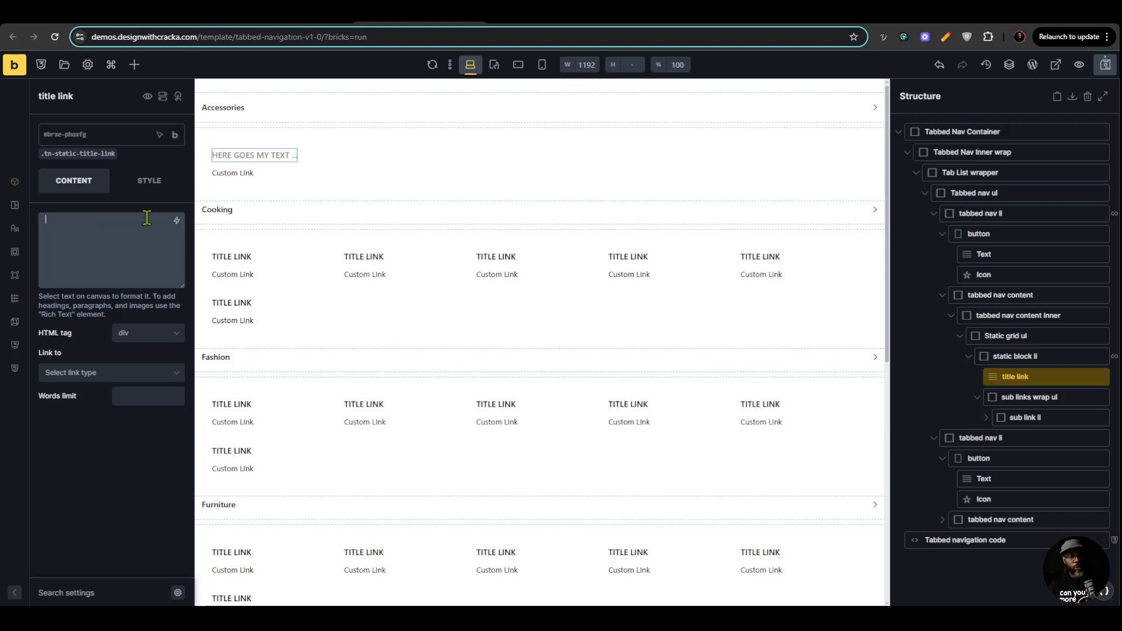
pyautogui.click(177, 220)
pyautogui.click(98, 363)
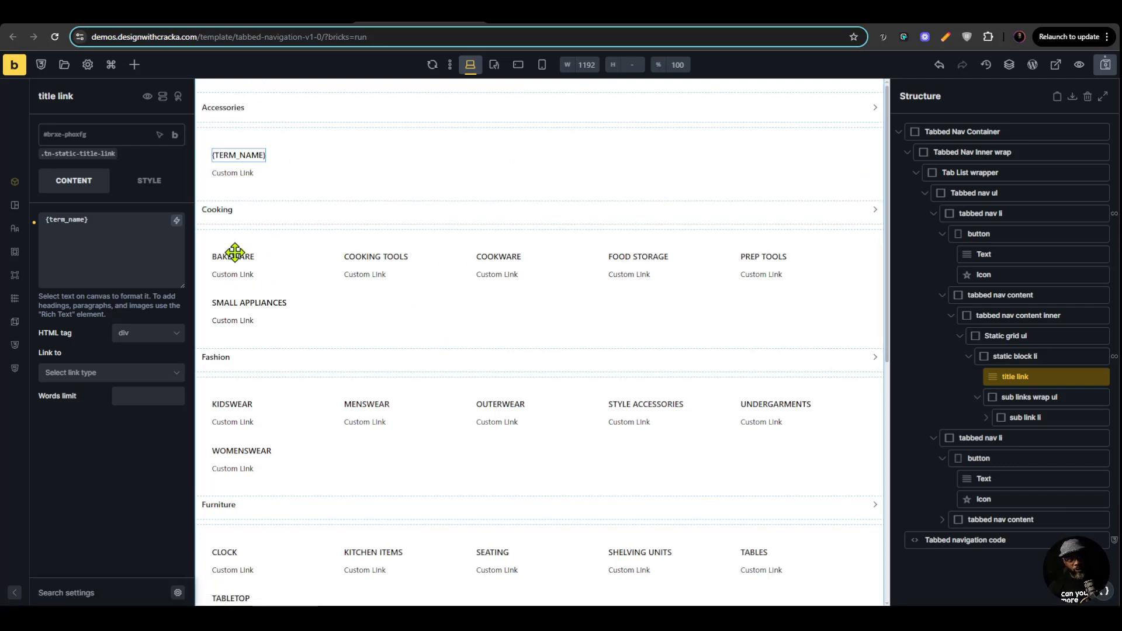
# Enable a query loop on the sub link li for Product categories terms, with parent {term_id} and empty terms shown.
pyautogui.click(240, 170)
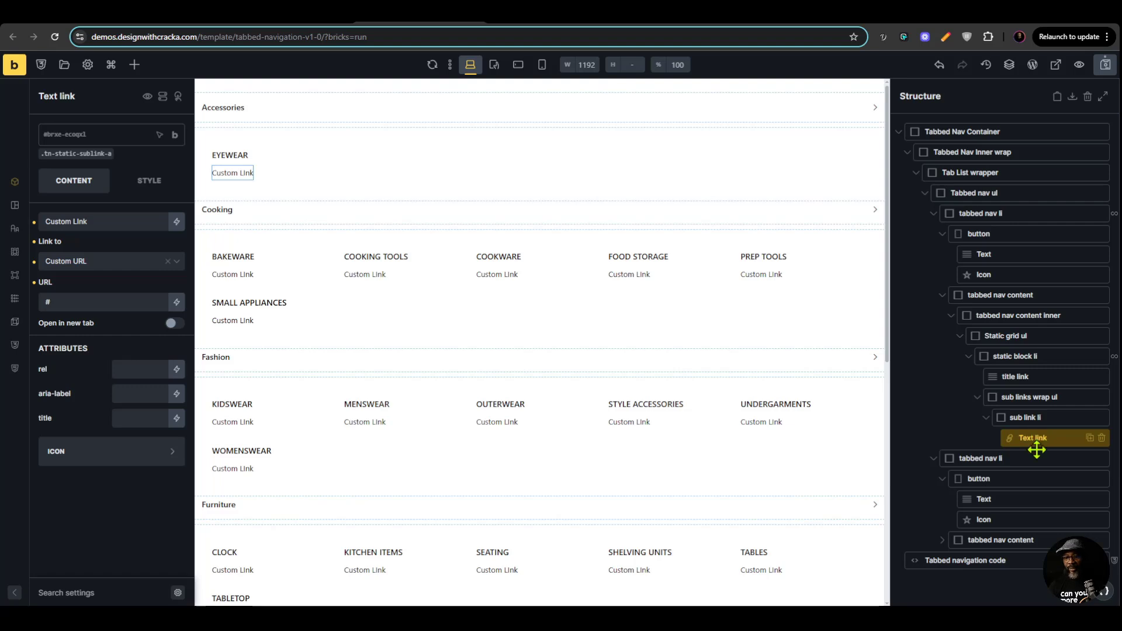
pyautogui.click(1028, 417)
pyautogui.click(986, 417)
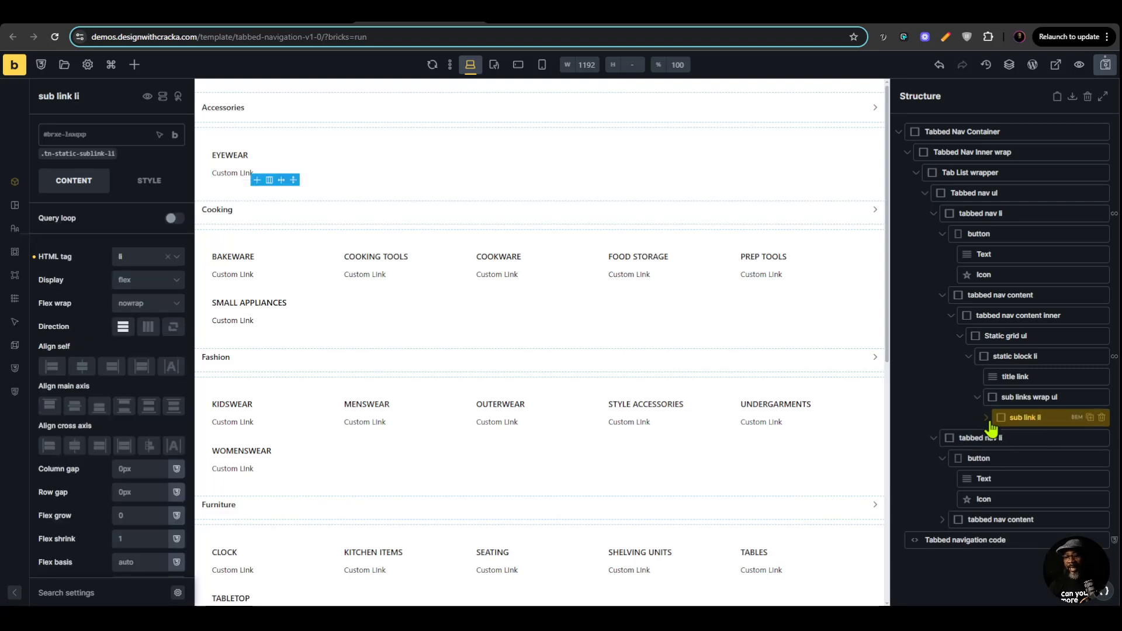
pyautogui.click(1030, 400)
pyautogui.click(1029, 417)
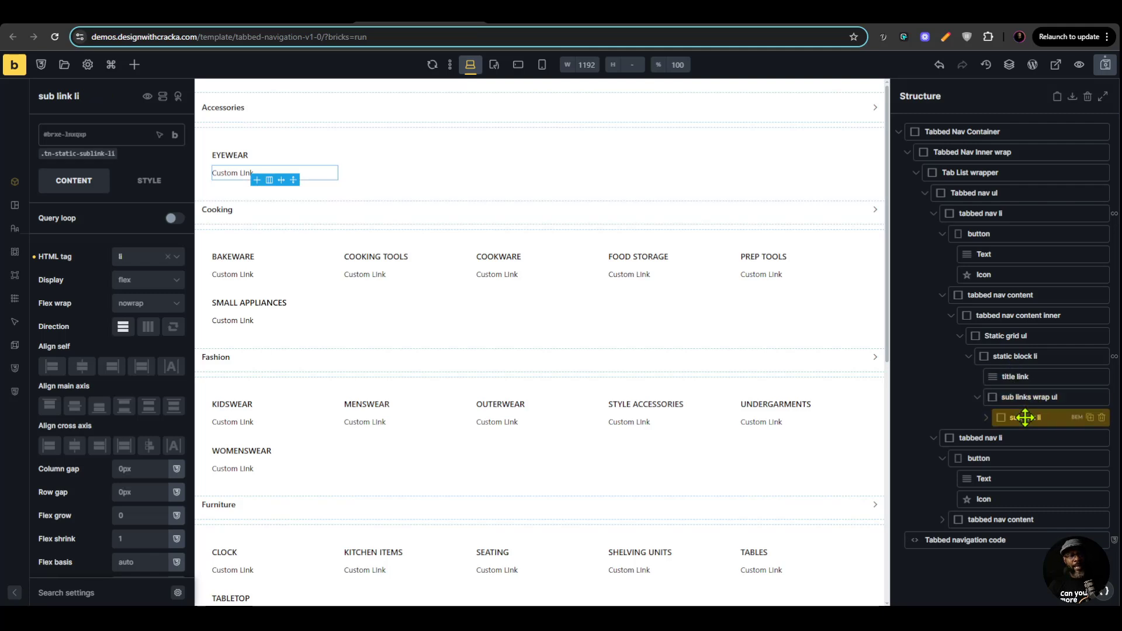
pyautogui.click(173, 218)
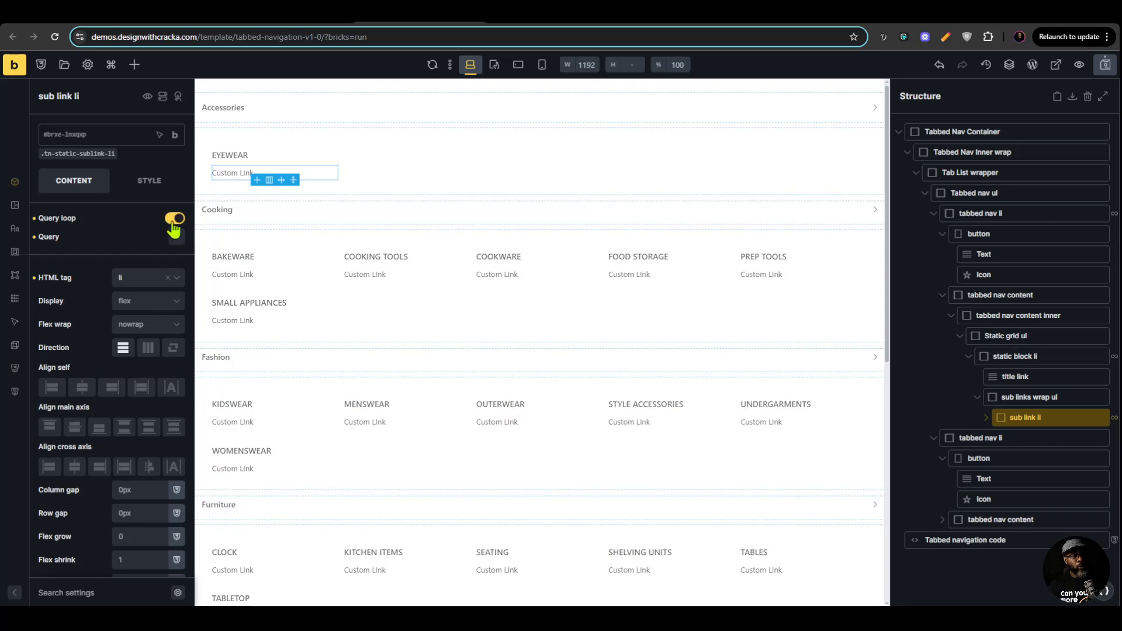
pyautogui.click(176, 238)
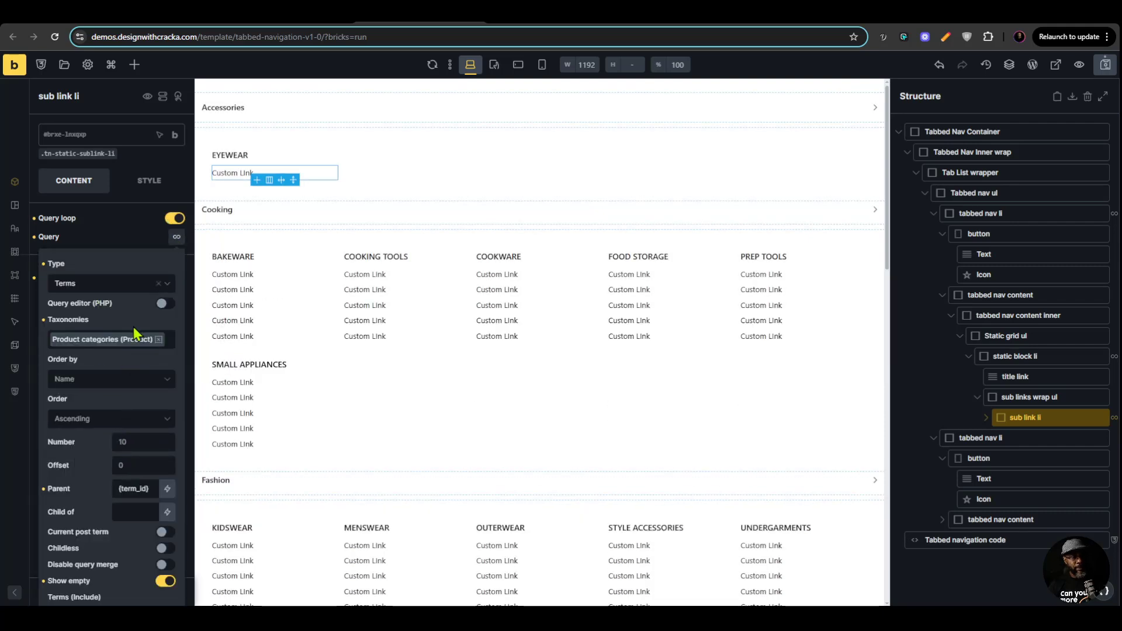
pyautogui.scroll(-2, 134, 333)
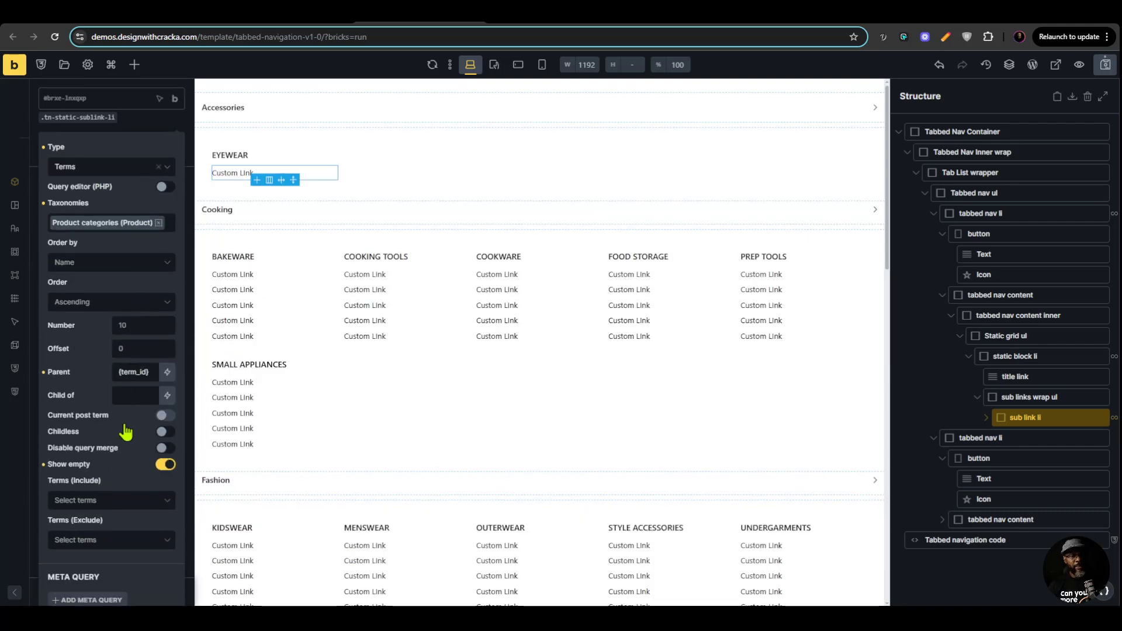
# Replace the sub link's "Custom Link" text with the dynamic Term name tag, {term_name}.
pyautogui.click(222, 173)
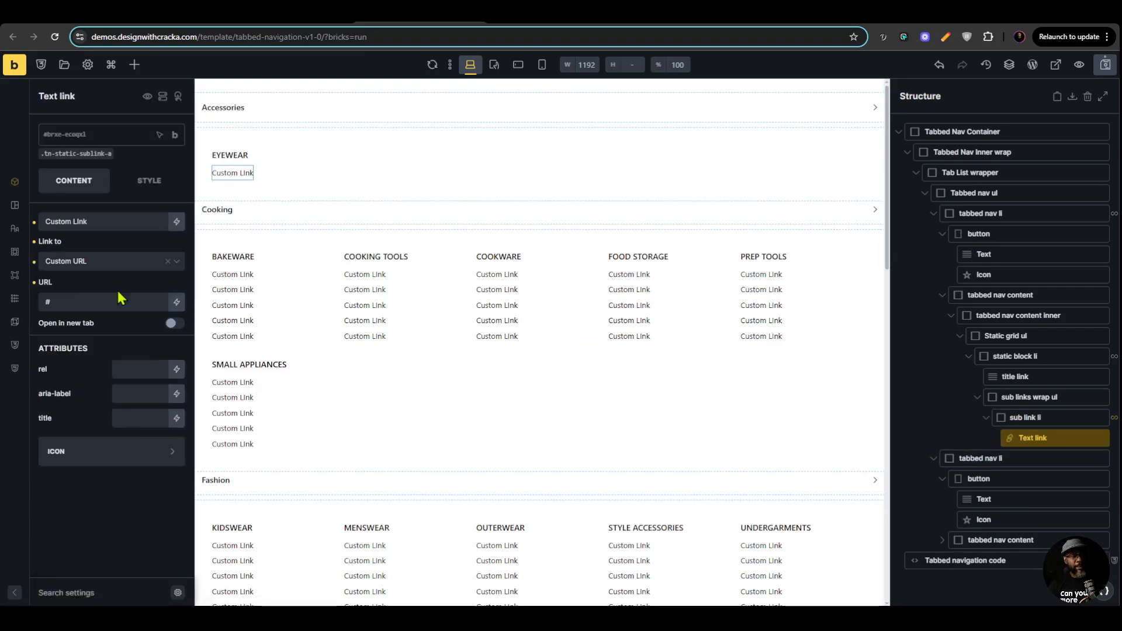
pyautogui.click(117, 221)
pyautogui.hotkey('ctrl', 'a')
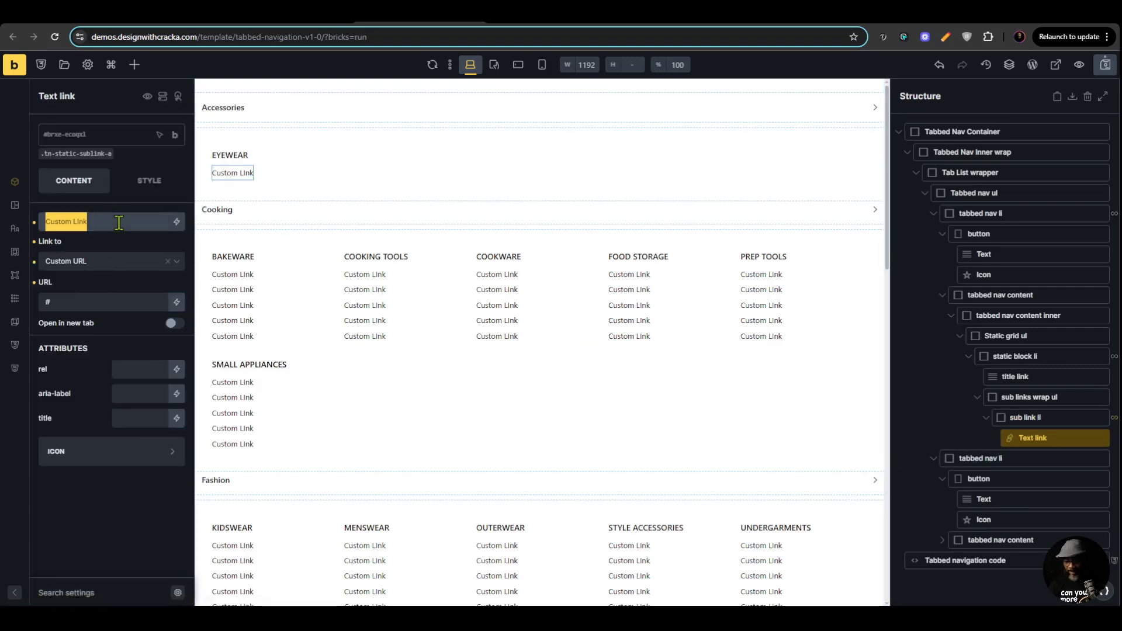
pyautogui.press('BackSpace')
pyautogui.click(176, 221)
pyautogui.write('term')
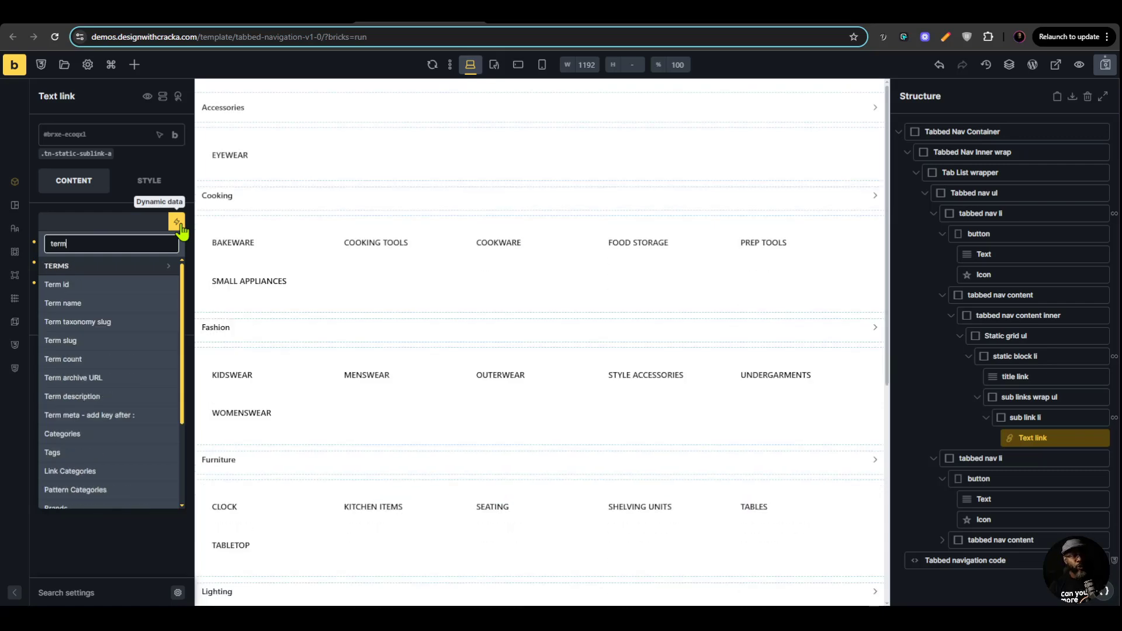
pyautogui.click(103, 311)
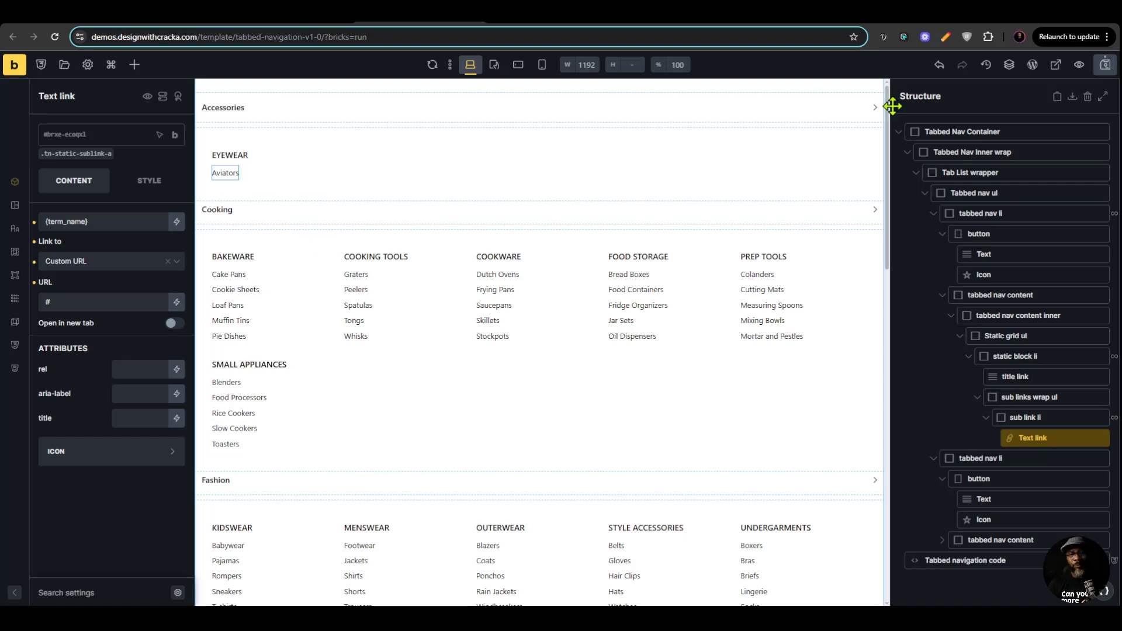
# Save the template and check the Tabbed Mega Menu's category tabs on the live demo site.
pyautogui.click(1104, 65)
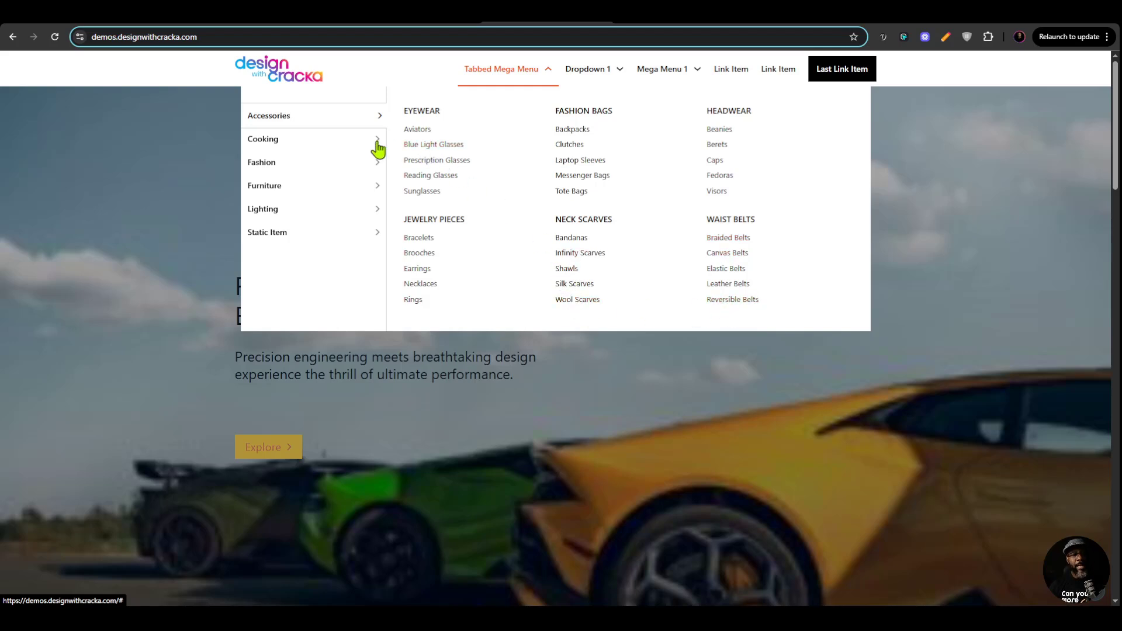
pyautogui.moveTo(368, 235)
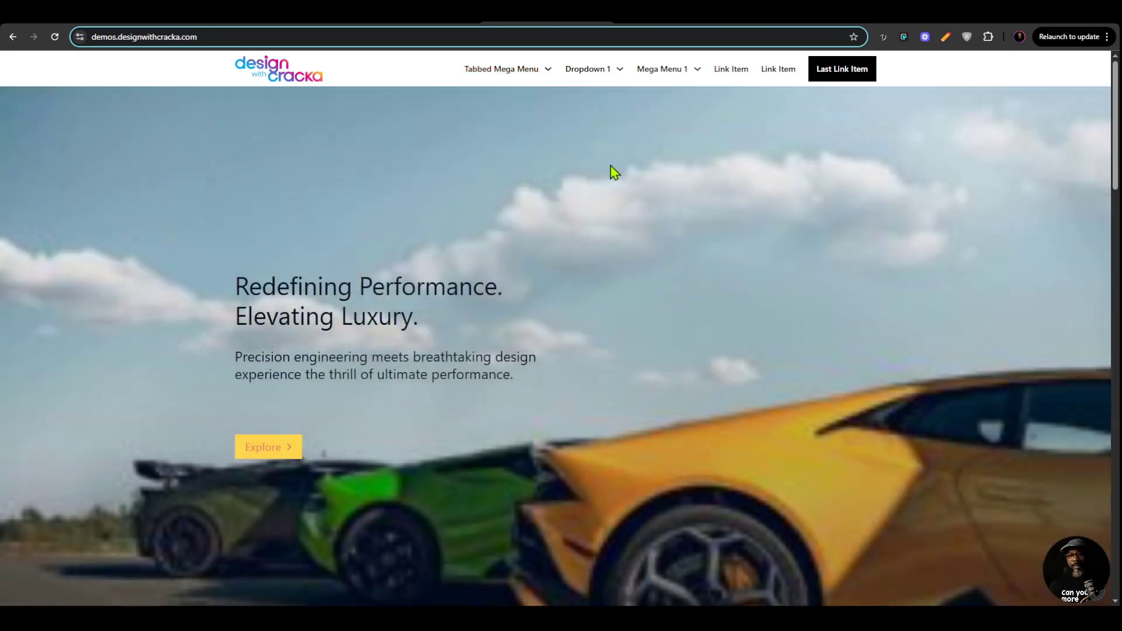
pyautogui.moveTo(535, 70)
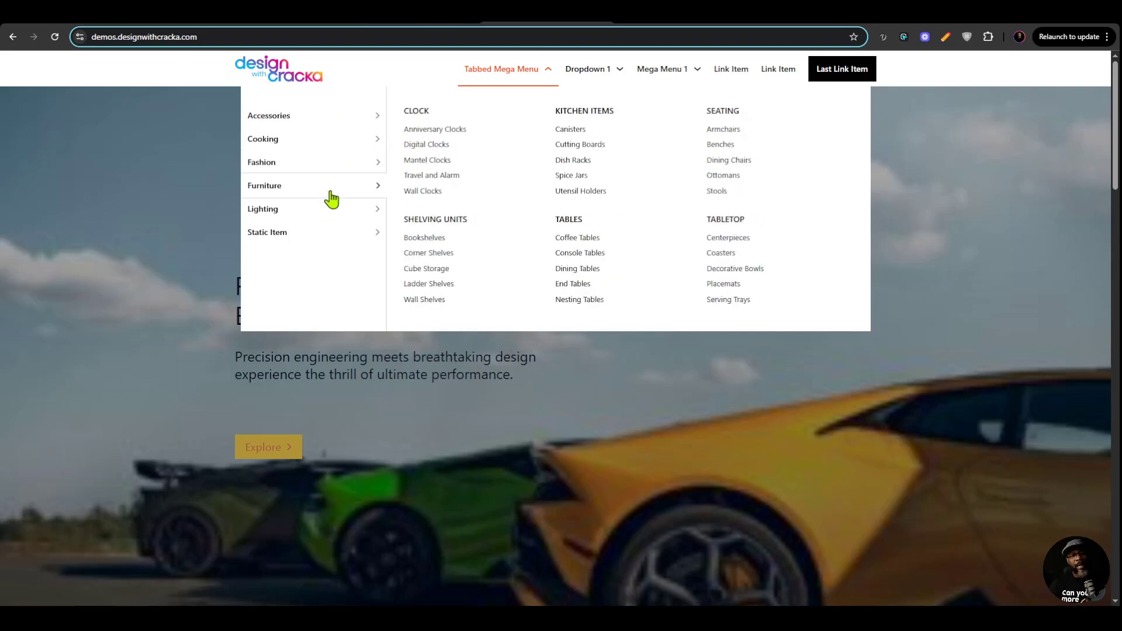
pyautogui.moveTo(354, 137)
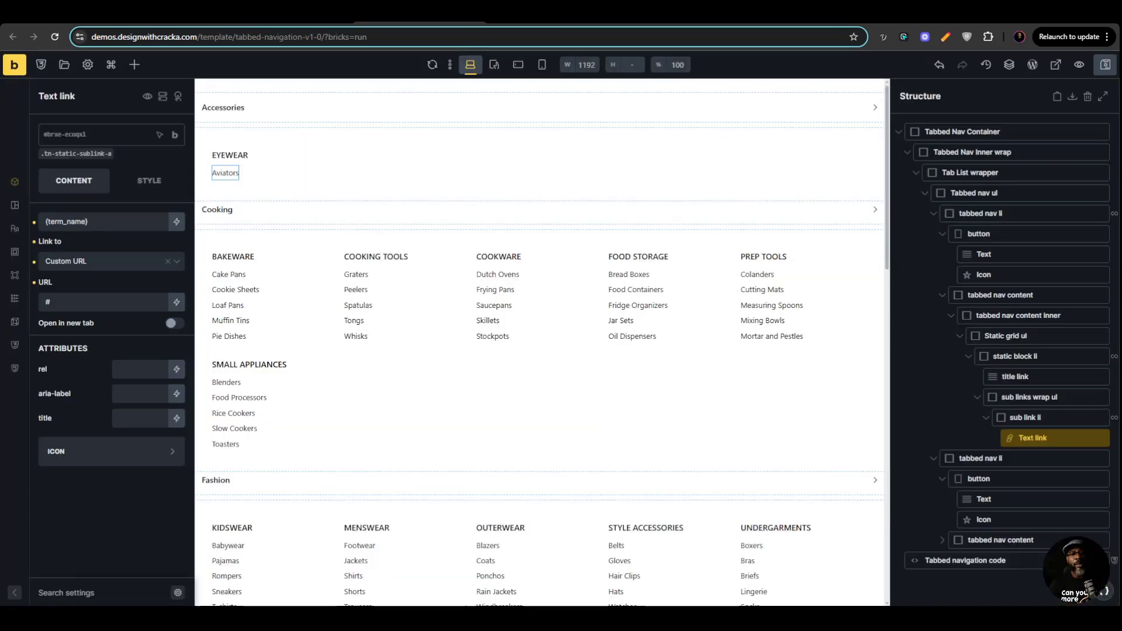
# Bring up the Tabbed Nav Container's custom attributes in the template editor and examine data-slide-in.
pyautogui.click(993, 132)
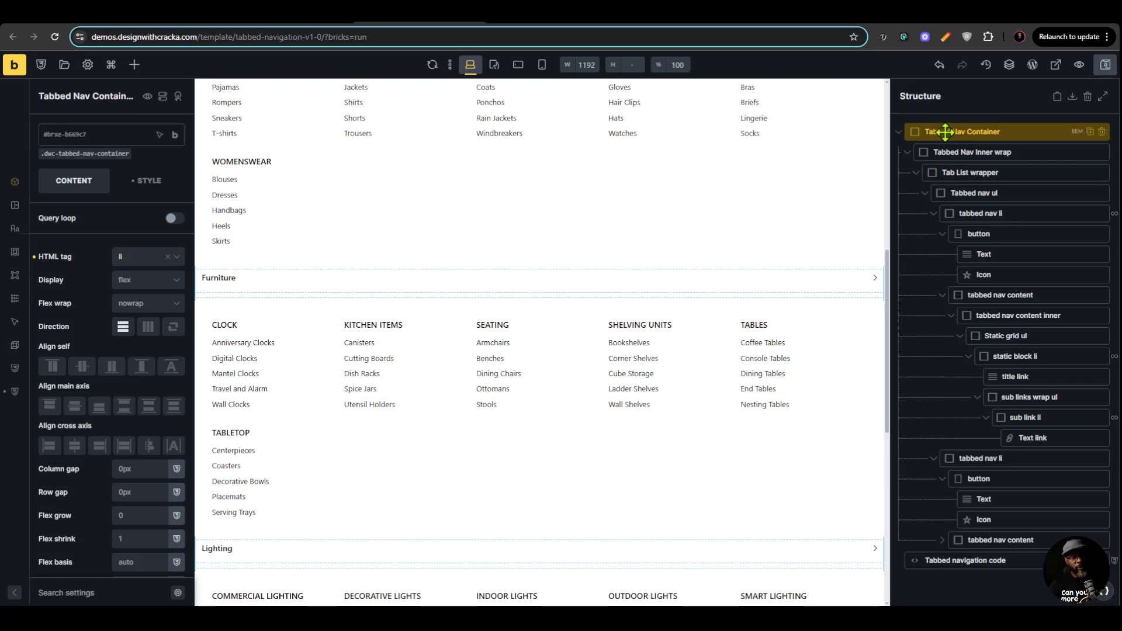
pyautogui.click(14, 392)
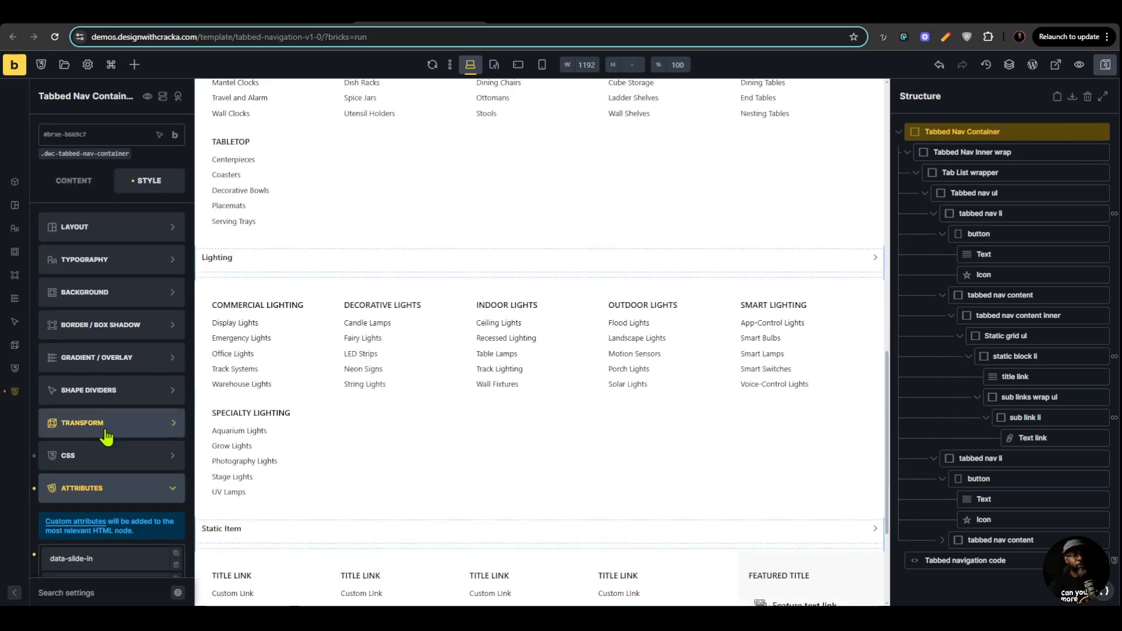
pyautogui.scroll(-3, 122, 428)
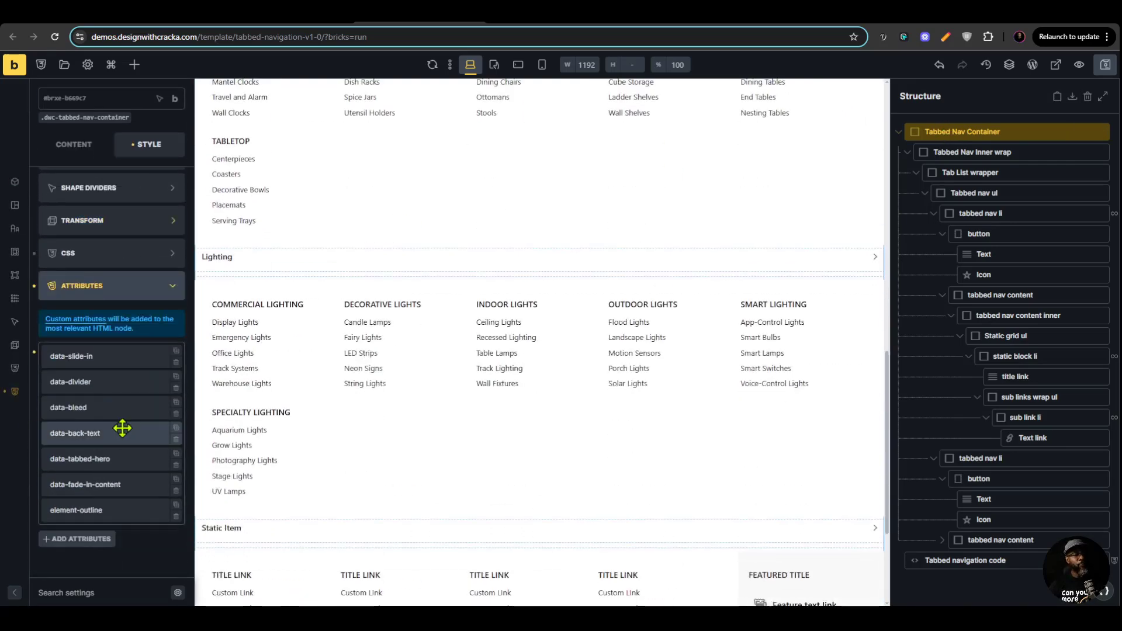
pyautogui.click(97, 356)
pyautogui.click(98, 358)
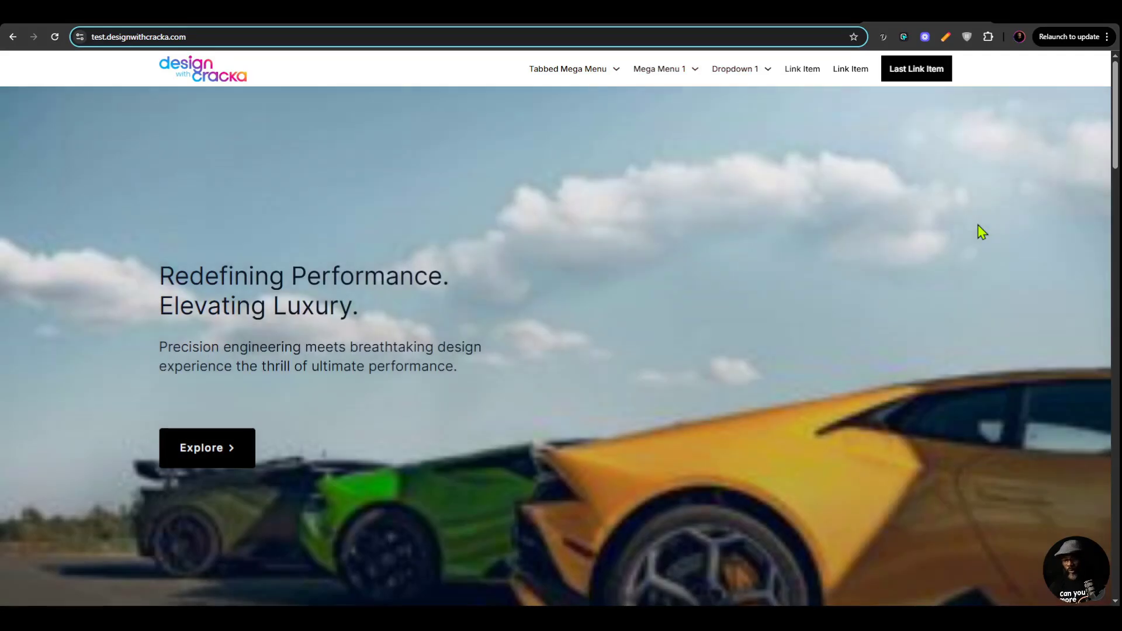
# Preview the test site in a mobile device view and open the Accessories tab of its Tabbed Mega Menu.
pyautogui.press('F12')
pyautogui.click(826, 59)
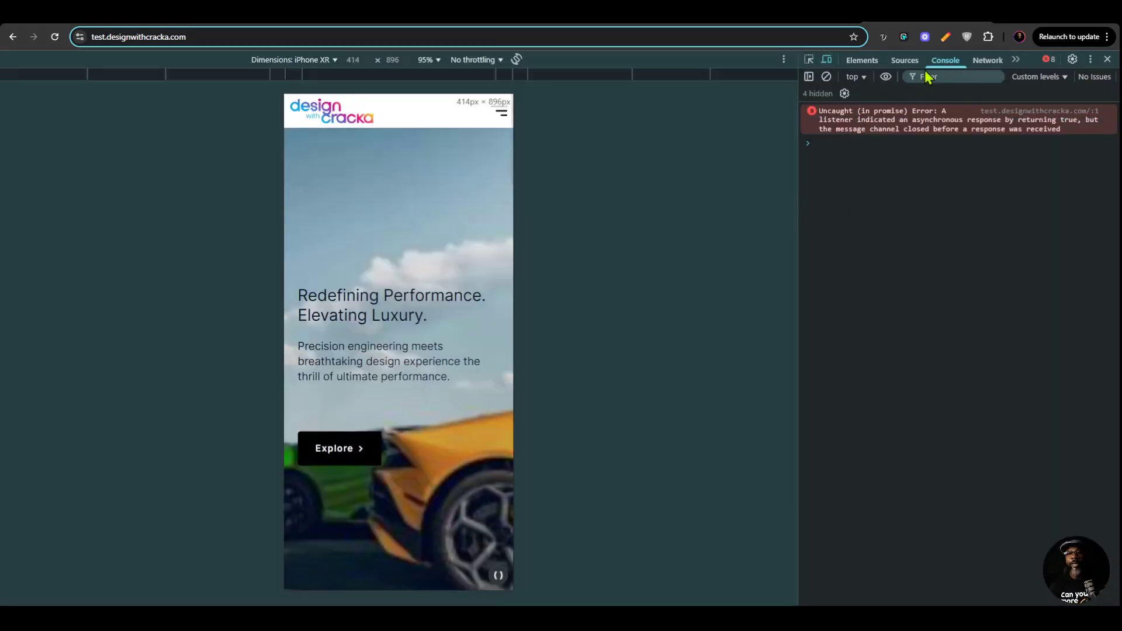
pyautogui.click(500, 111)
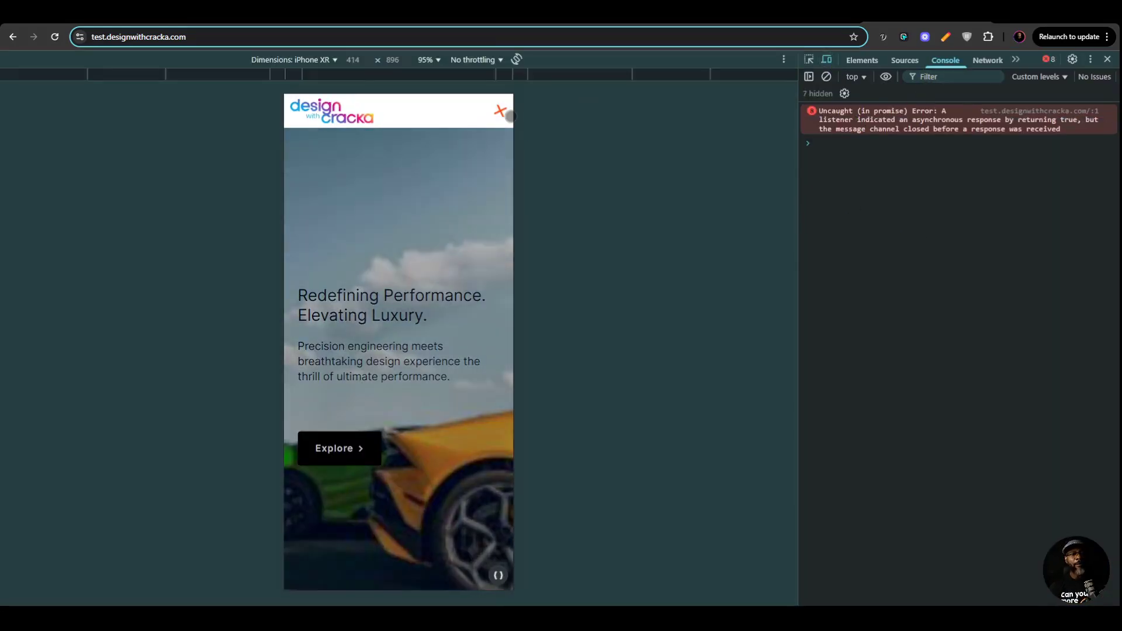
pyautogui.click(483, 141)
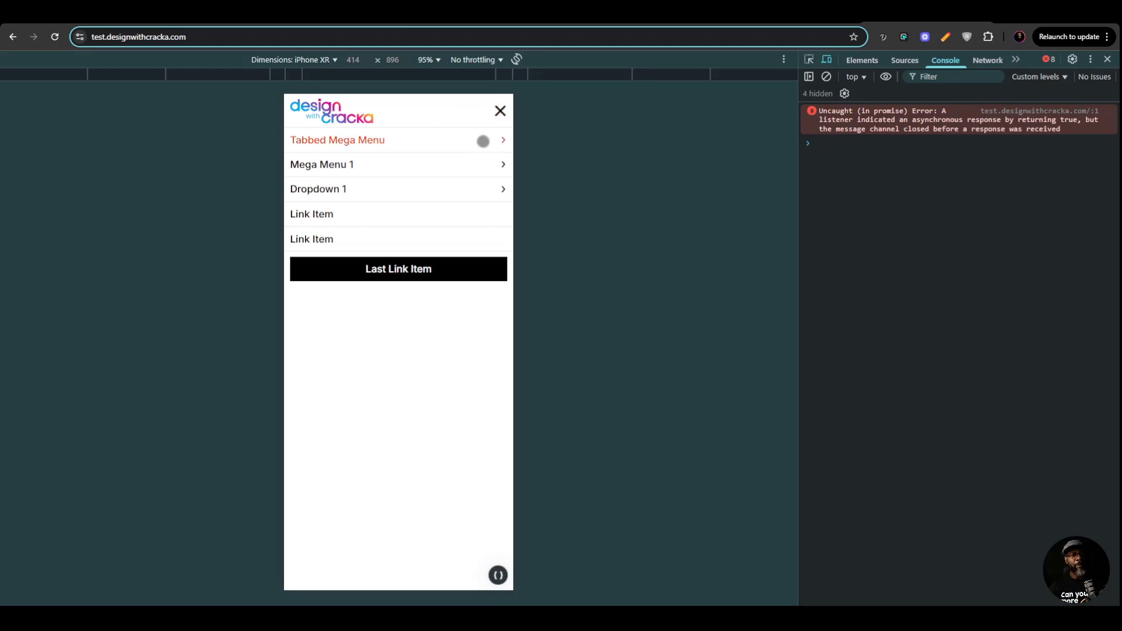
pyautogui.click(483, 141)
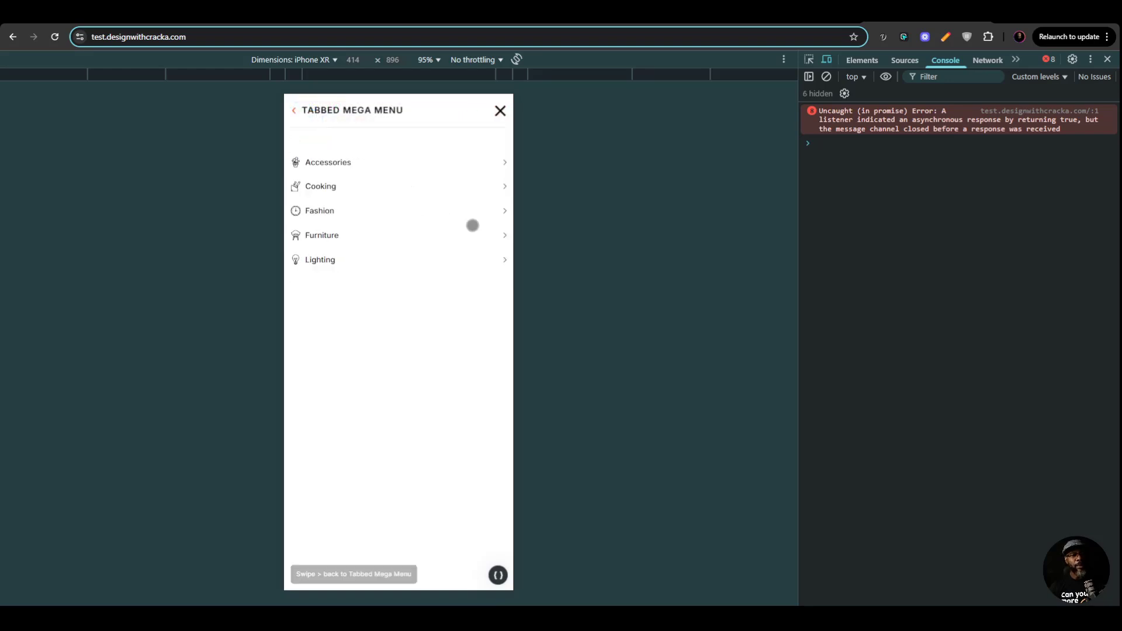
pyautogui.click(503, 164)
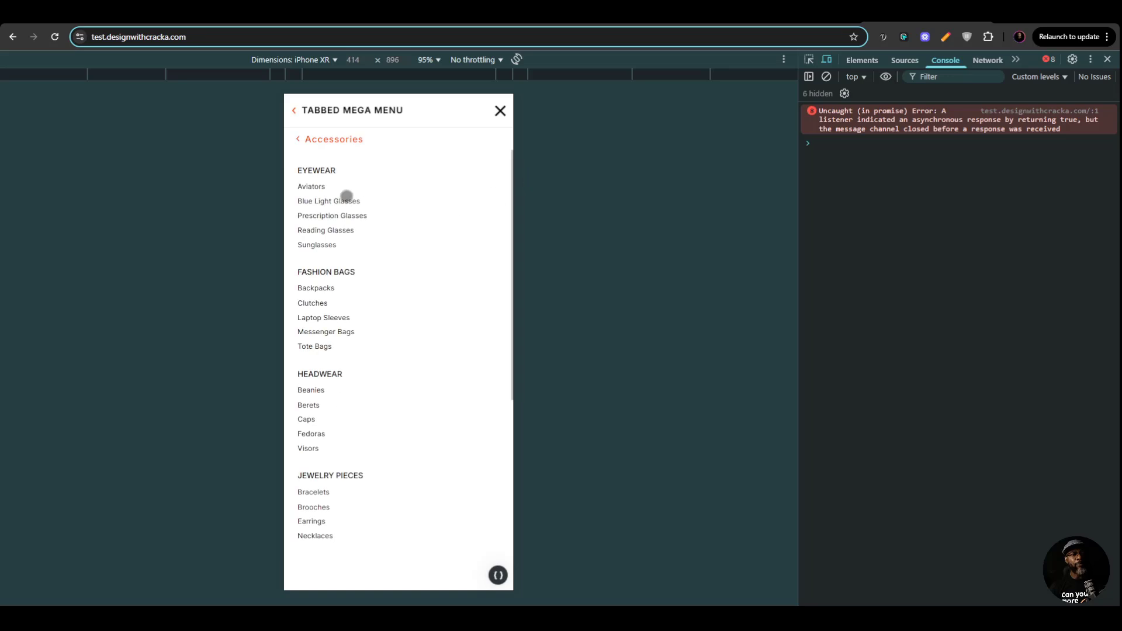
# Look through the Accessories subcategories, go back to the tab list, and close the mobile menu and developer tools.
pyautogui.scroll(-3, 362, 323)
pyautogui.scroll(3, 362, 323)
pyautogui.scroll(-5, 333, 150)
pyautogui.scroll(3, 363, 363)
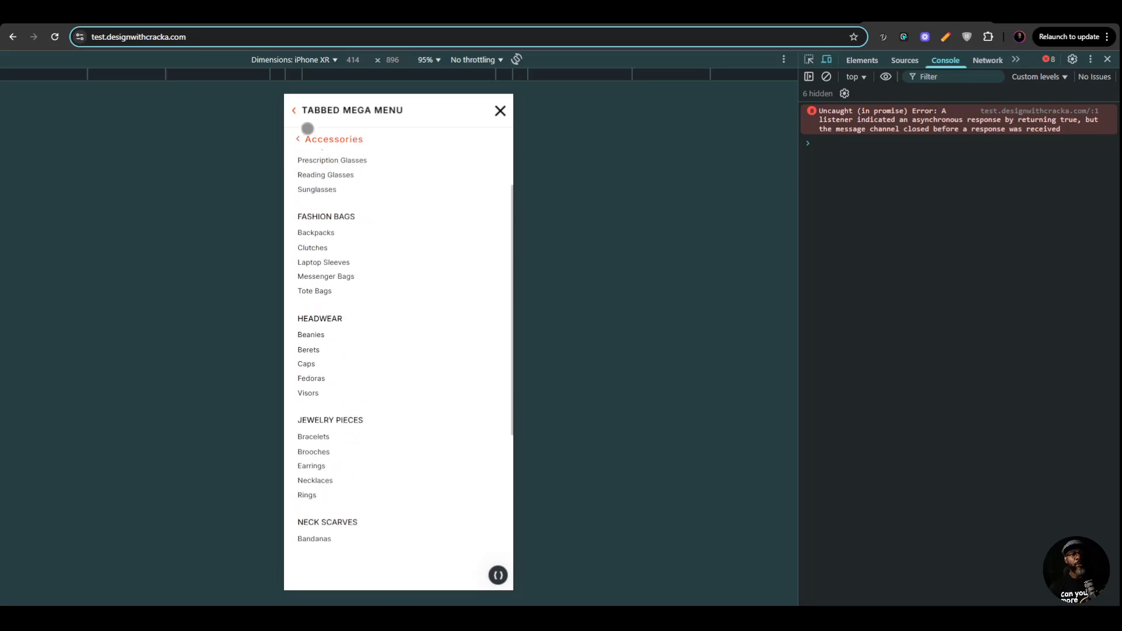
pyautogui.click(316, 139)
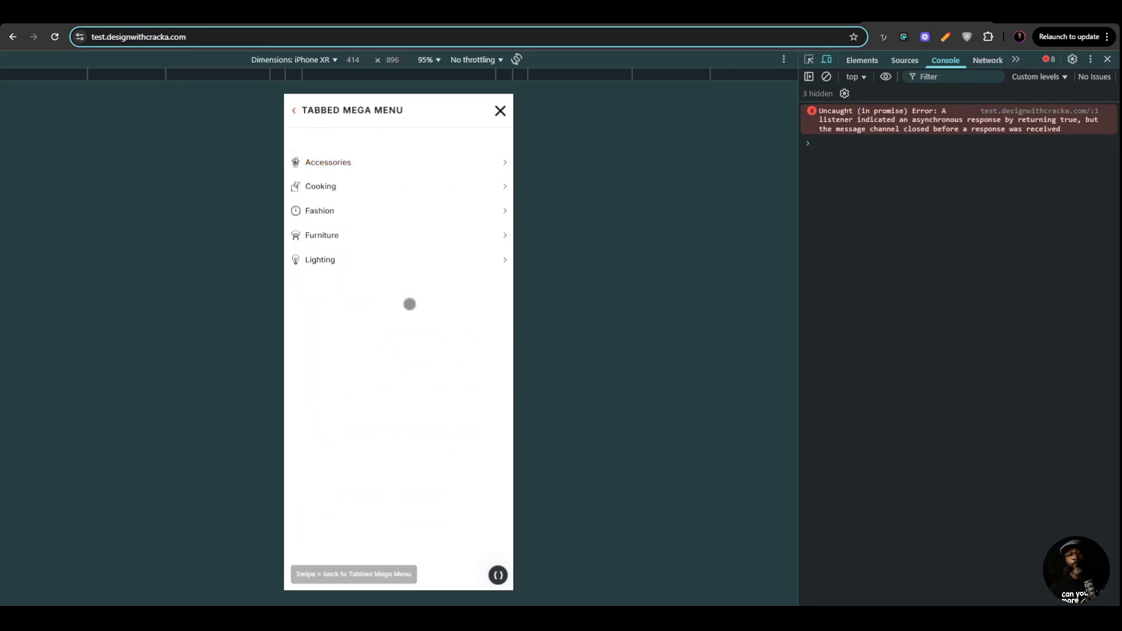
pyautogui.click(500, 110)
pyautogui.click(1107, 59)
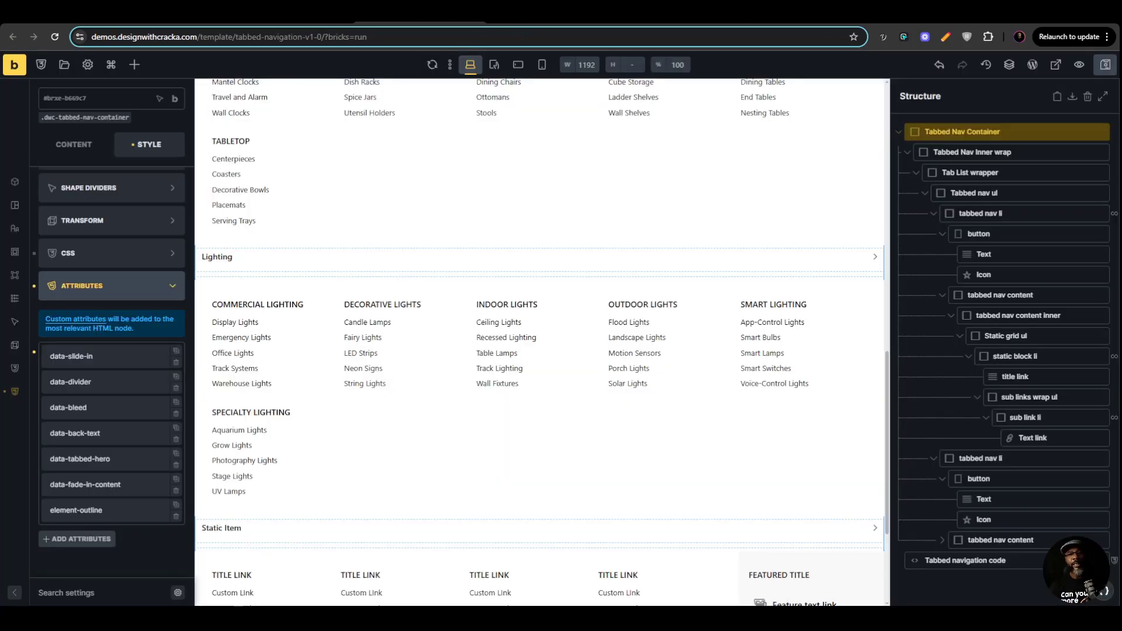
# Review the container's data-slide-in attribute in the template editor and check the Tabbed Mega Menu's tabs on the live demo site.
pyautogui.click(127, 356)
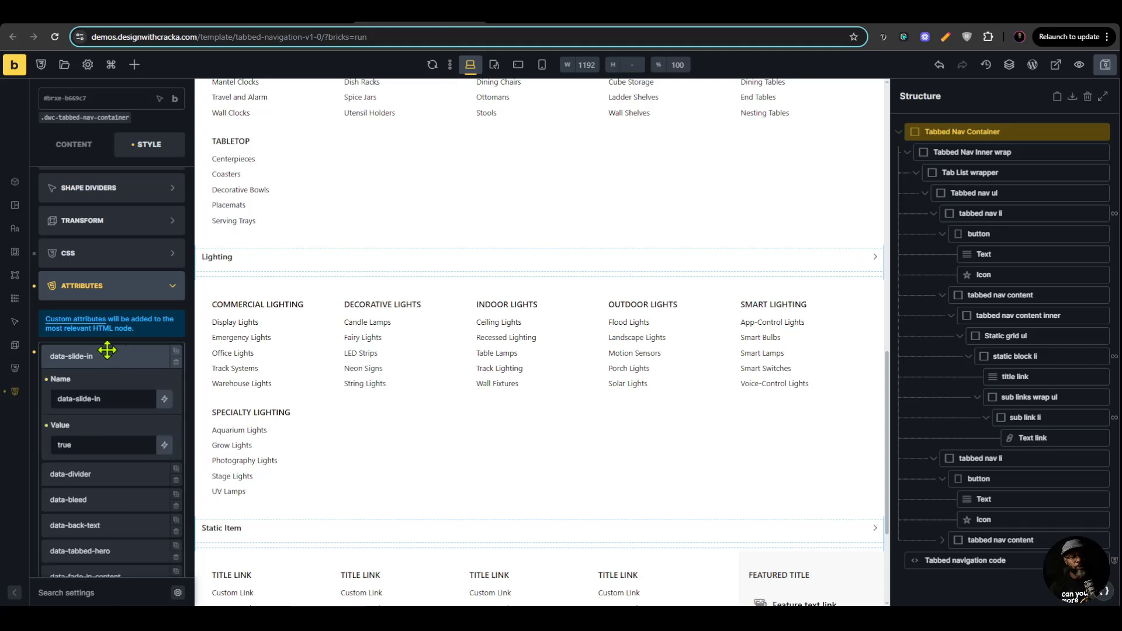
pyautogui.click(108, 350)
pyautogui.click(105, 407)
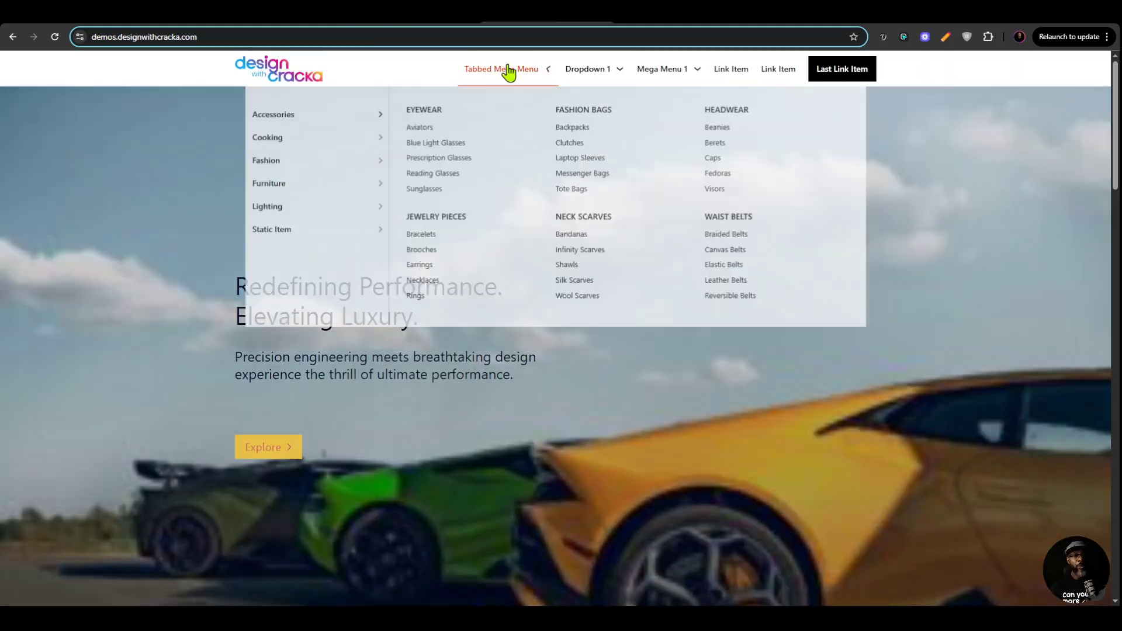
pyautogui.moveTo(353, 239)
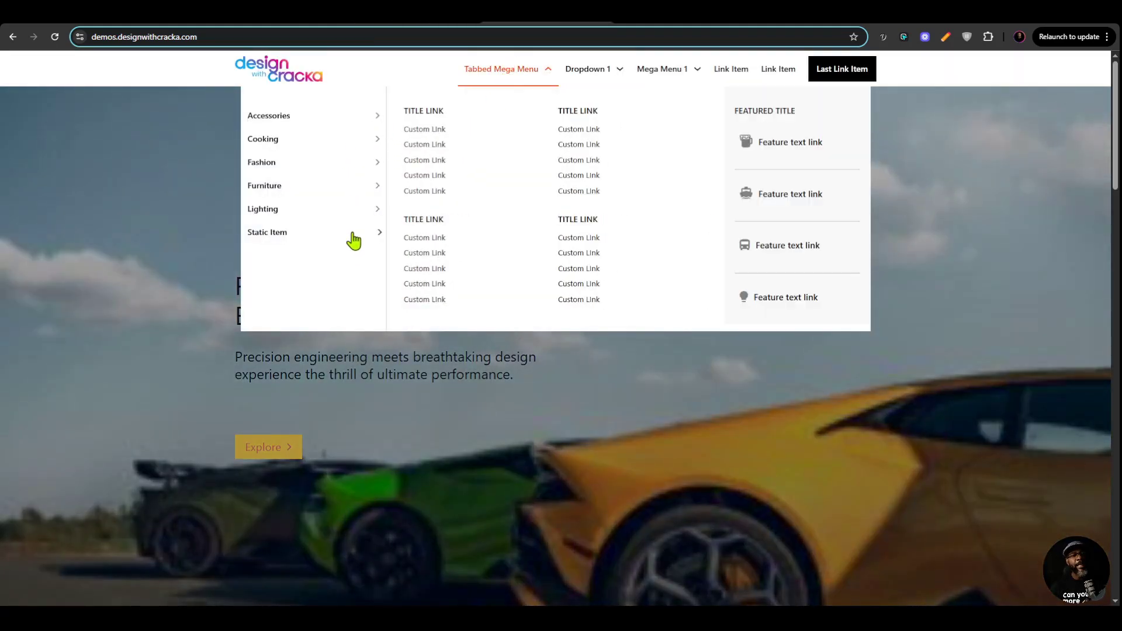
pyautogui.moveTo(376, 123)
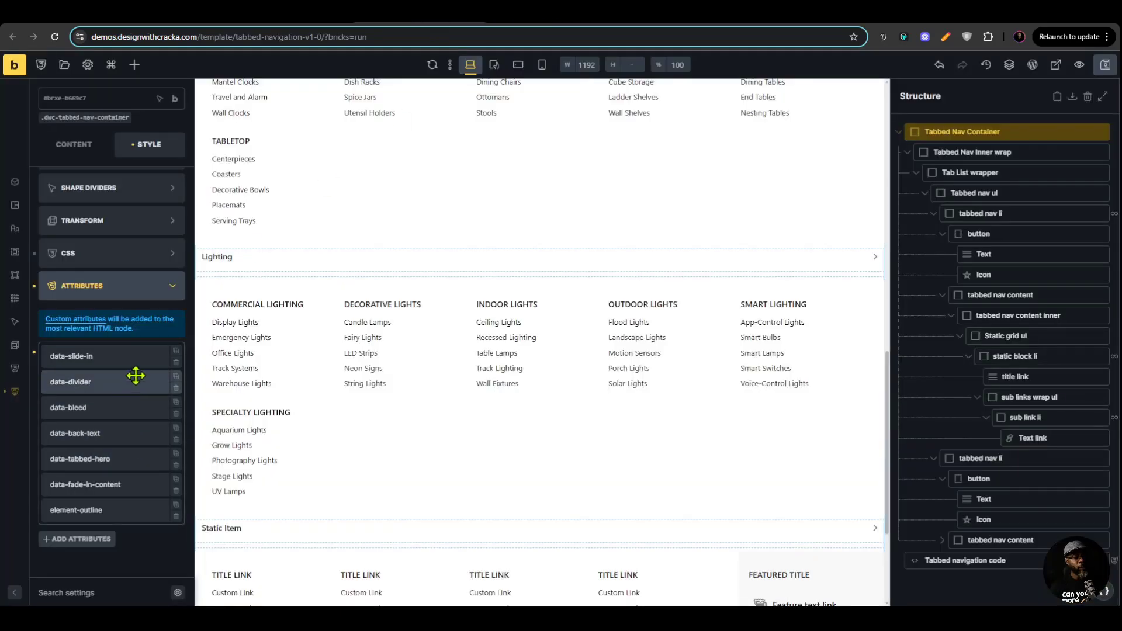
# Review the Tabbed Nav Container's custom attributes in the template editor, from data-divider to data-fade-in-content.
pyautogui.click(135, 379)
pyautogui.click(119, 387)
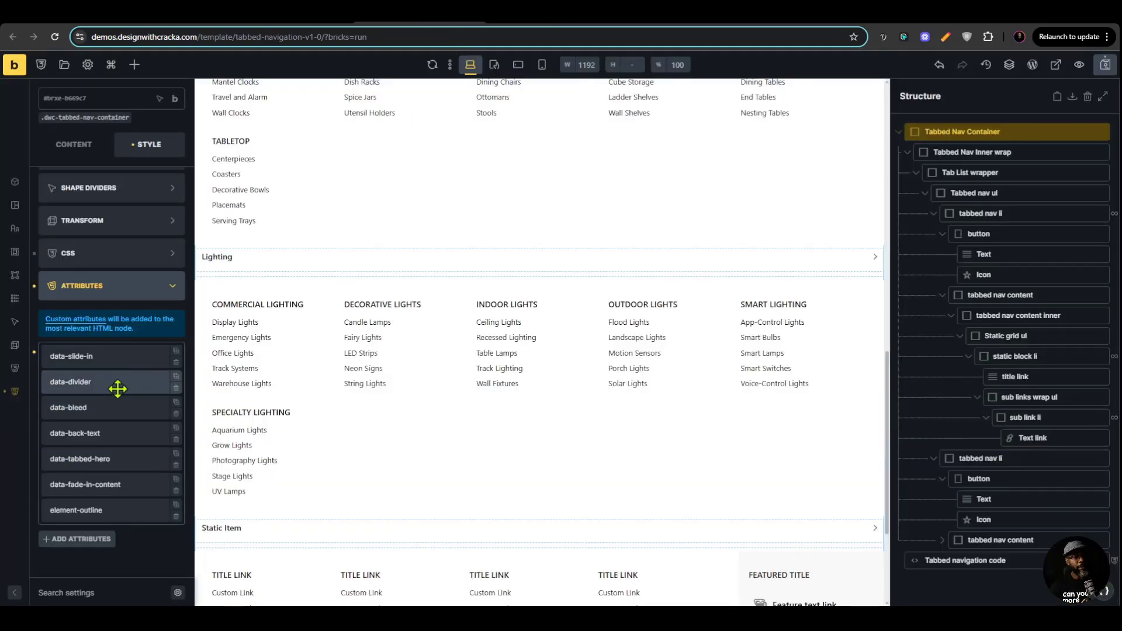
pyautogui.click(1108, 72)
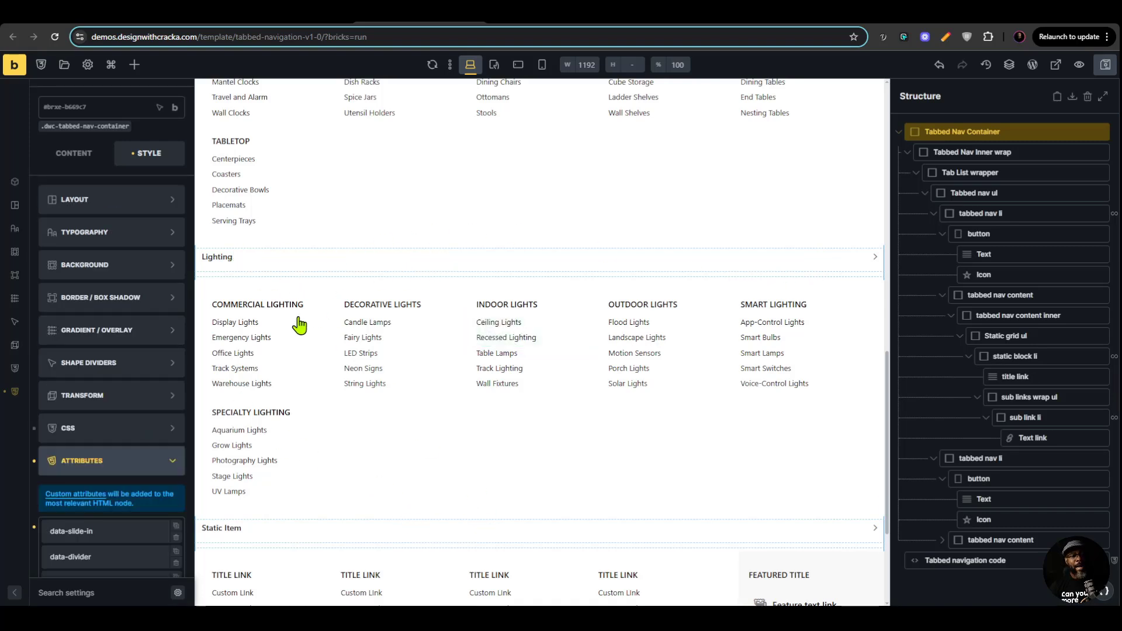
pyautogui.scroll(10, 533, 409)
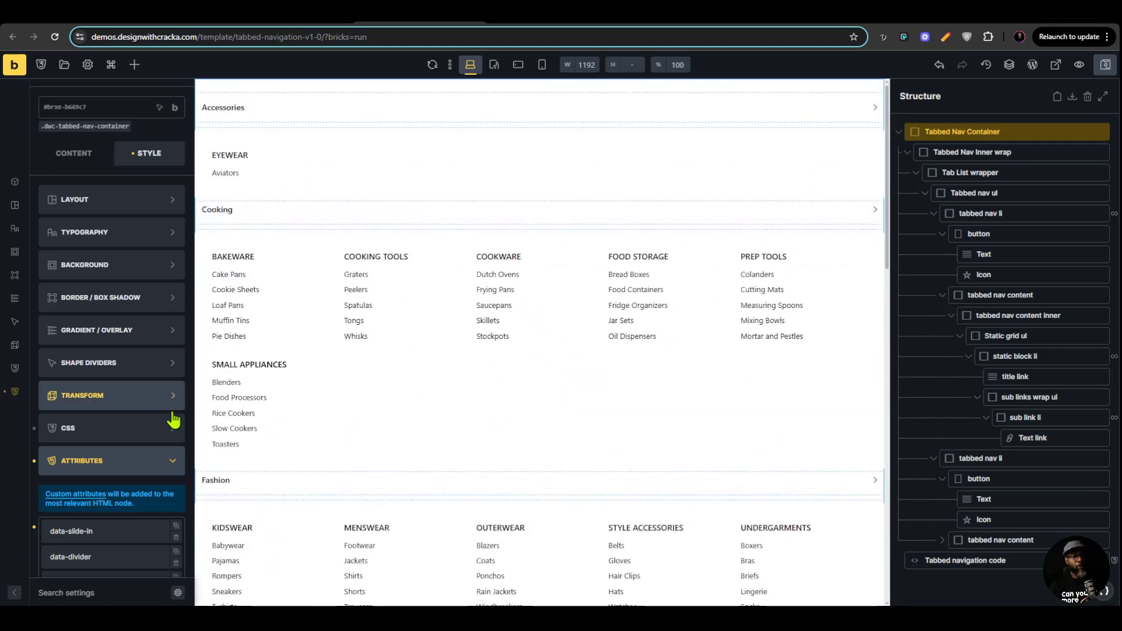
pyautogui.scroll(-5, 166, 415)
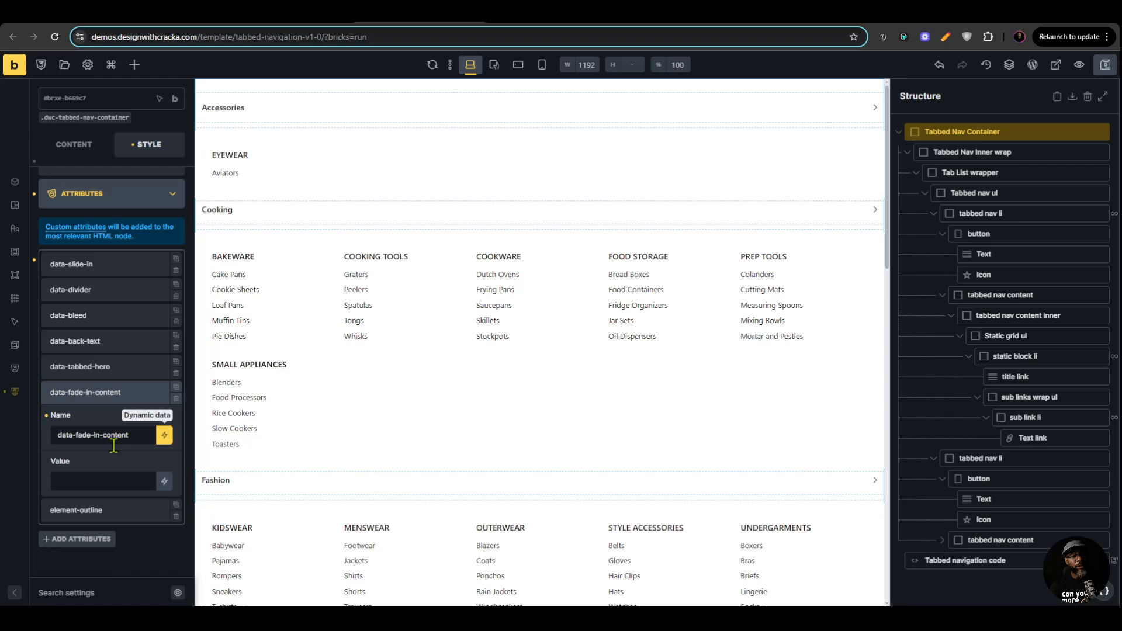
# Set the value of the Tabbed Nav Container's element-outline attribute to true.
pyautogui.click(110, 508)
pyautogui.click(45, 488)
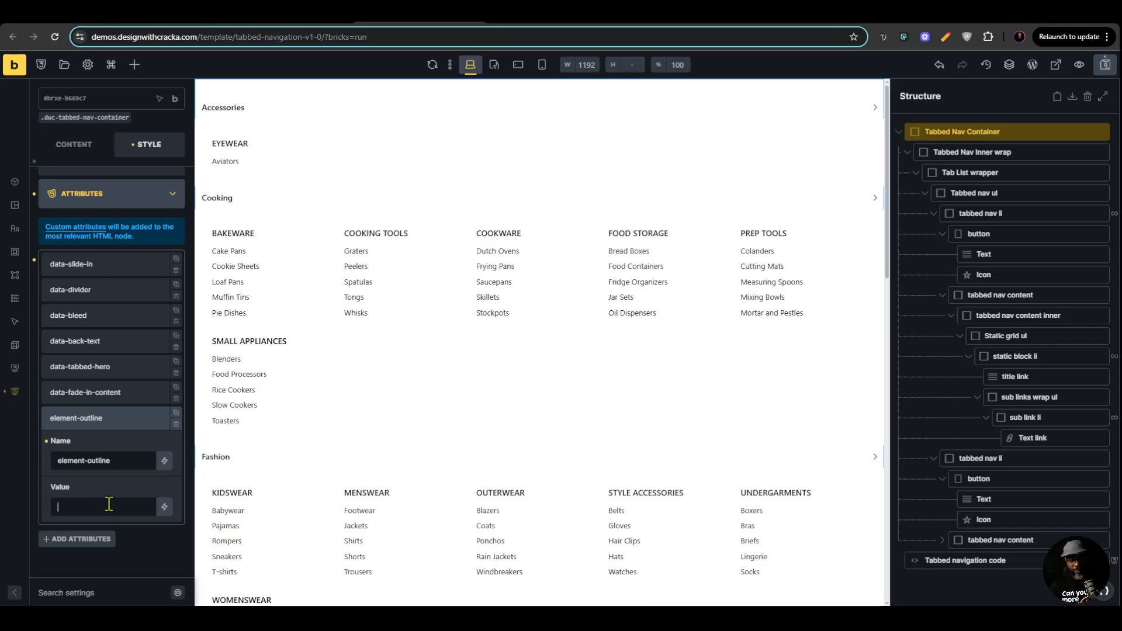
pyautogui.write('rue')
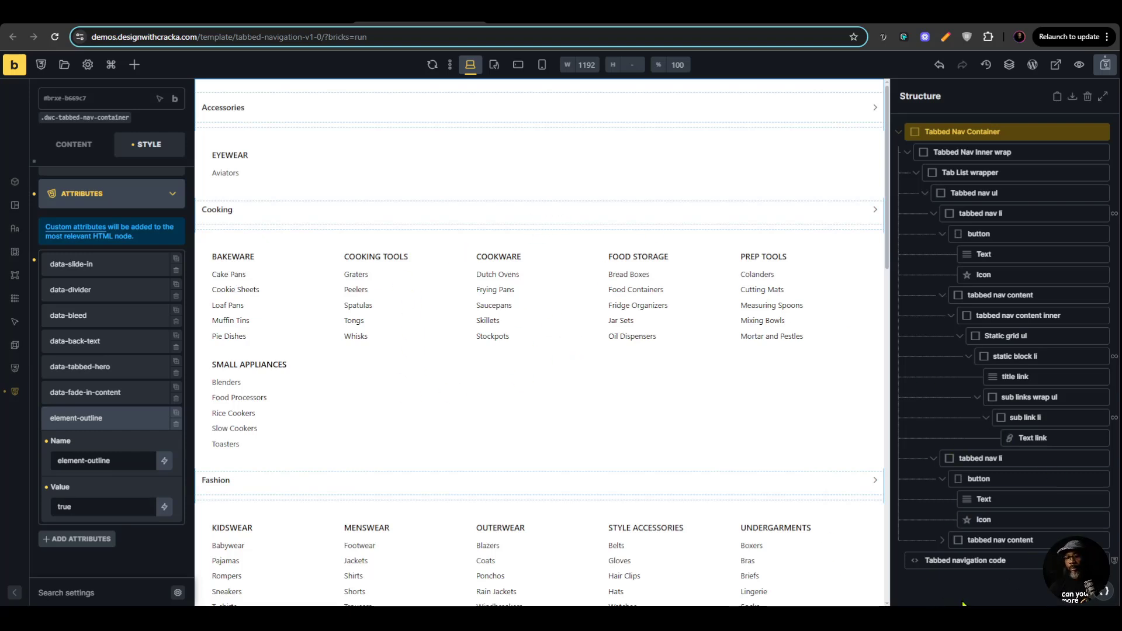
# Open the Tabbed navigation code element's content and examine its PHP & HTML comment, CSS variables and JavaScript configuration.
pyautogui.click(963, 561)
pyautogui.click(73, 168)
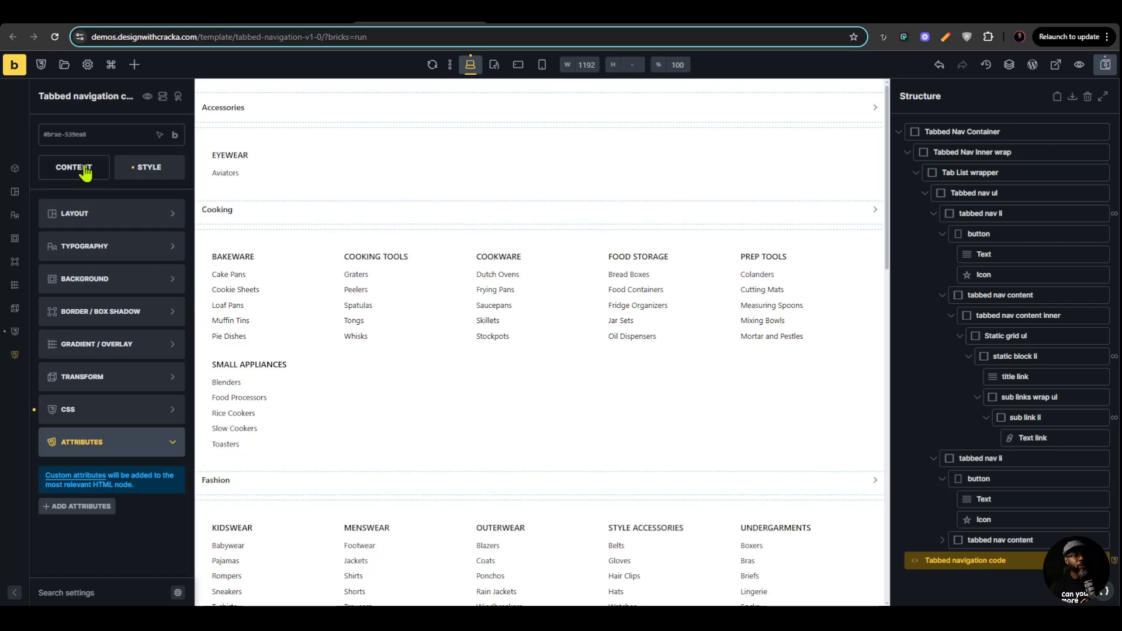
pyautogui.scroll(-5, 281, 222)
pyautogui.scroll(5, 254, 252)
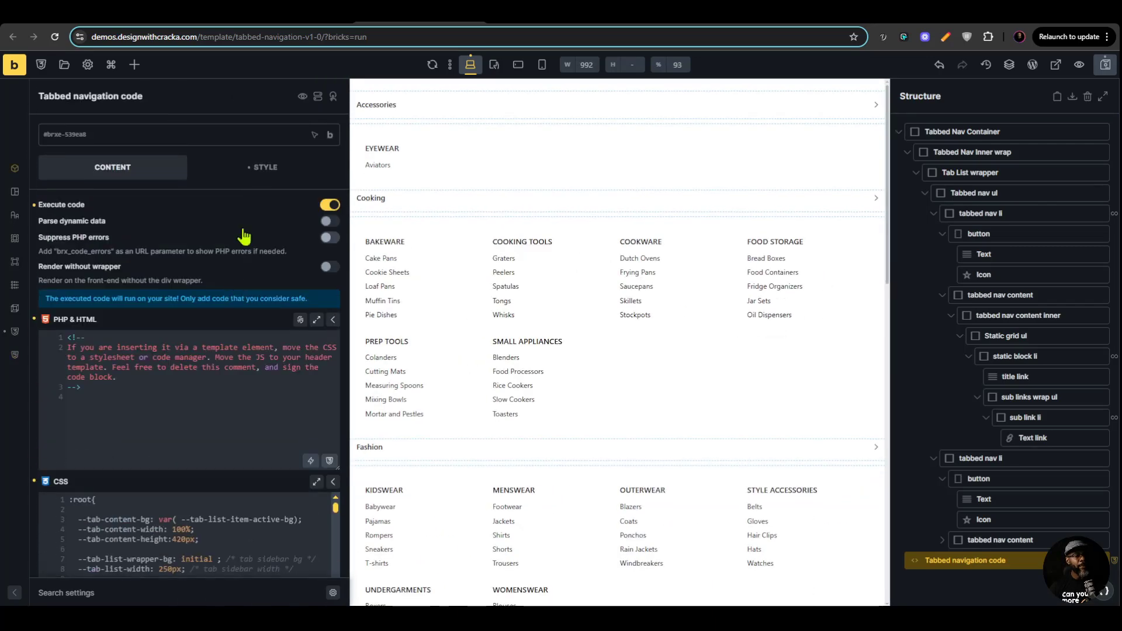
pyautogui.scroll(-2, 245, 233)
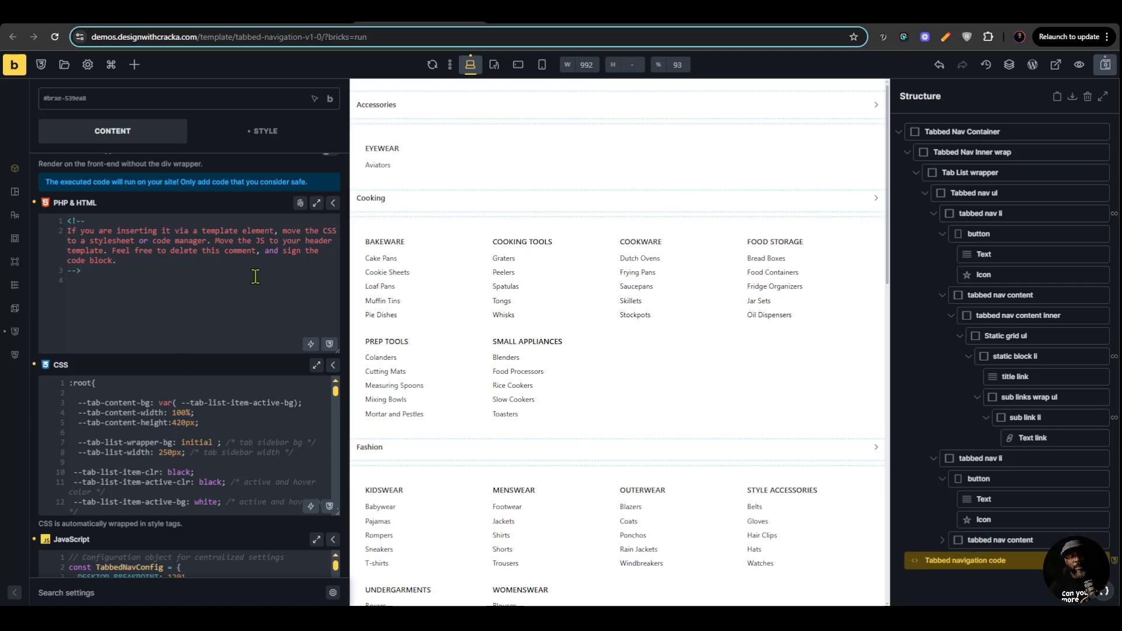
pyautogui.scroll(-5, 226, 490)
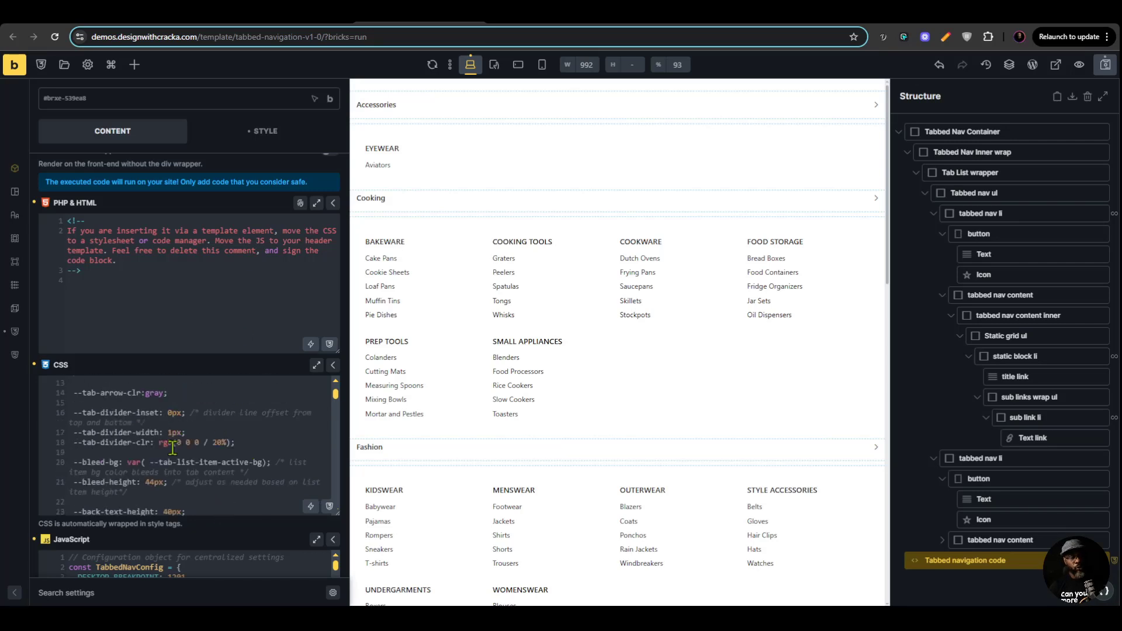
pyautogui.scroll(-3, 208, 298)
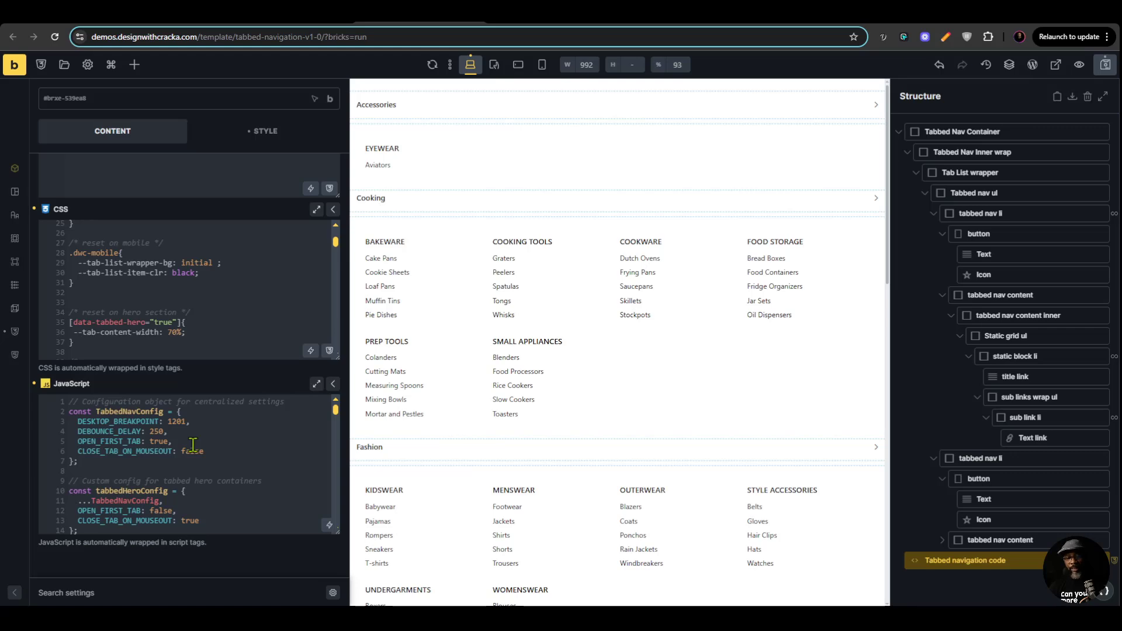
# Copy the Tabbed navigation code element and paste it at the root level of the mega menu header template.
pyautogui.rightClick(957, 559)
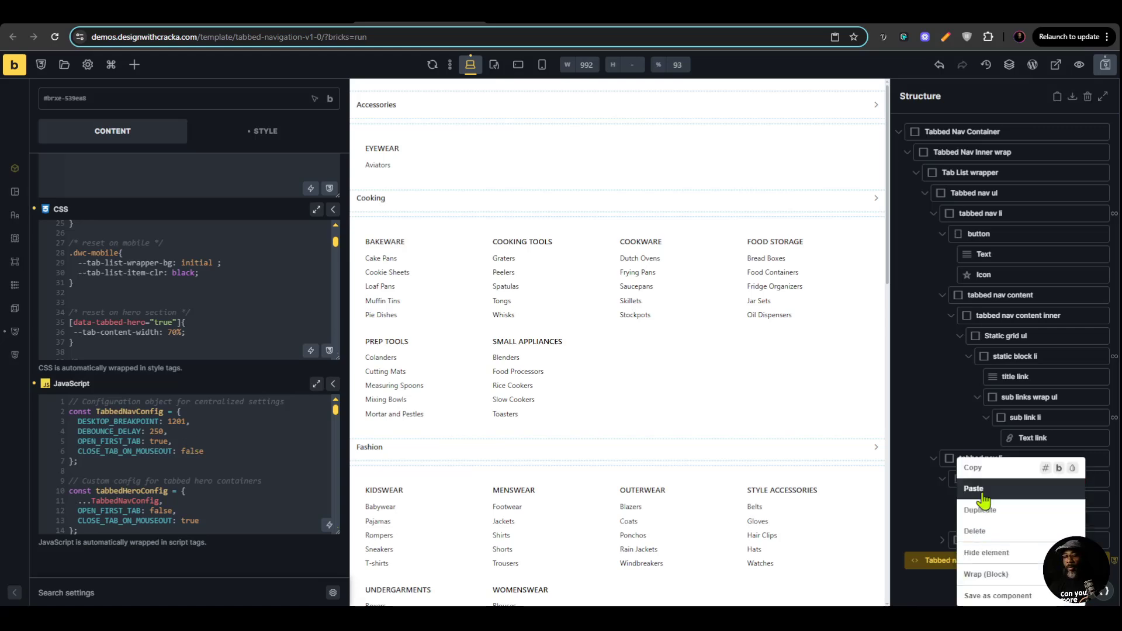
pyautogui.click(978, 468)
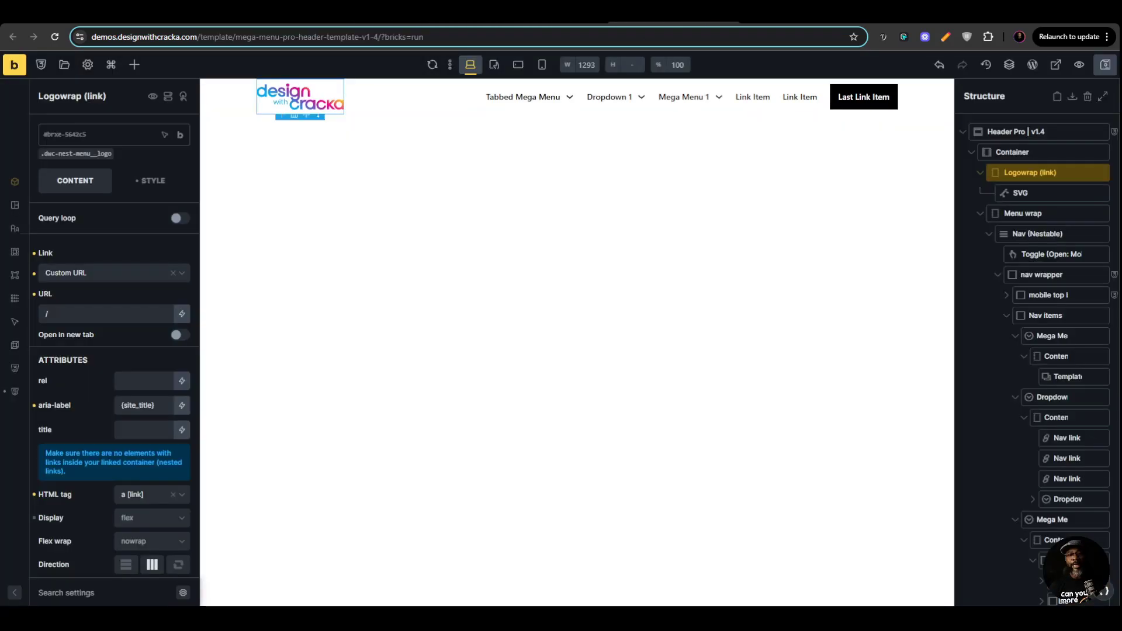
pyautogui.click(1102, 96)
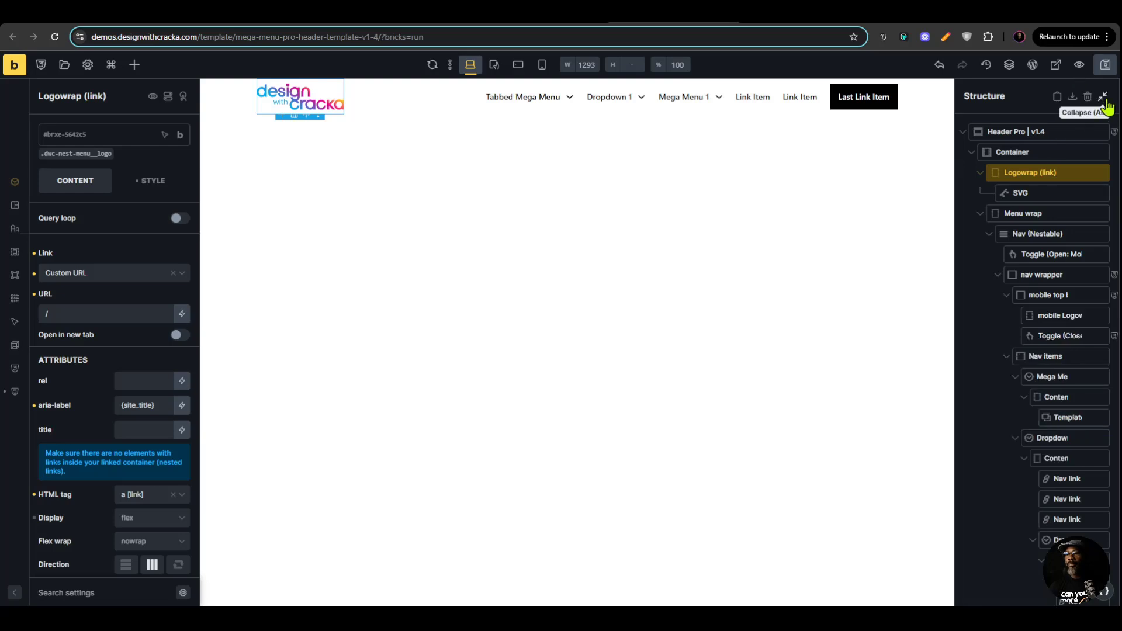
pyautogui.click(1103, 96)
pyautogui.press('Escape')
pyautogui.hotkey('ctrl', 'v')
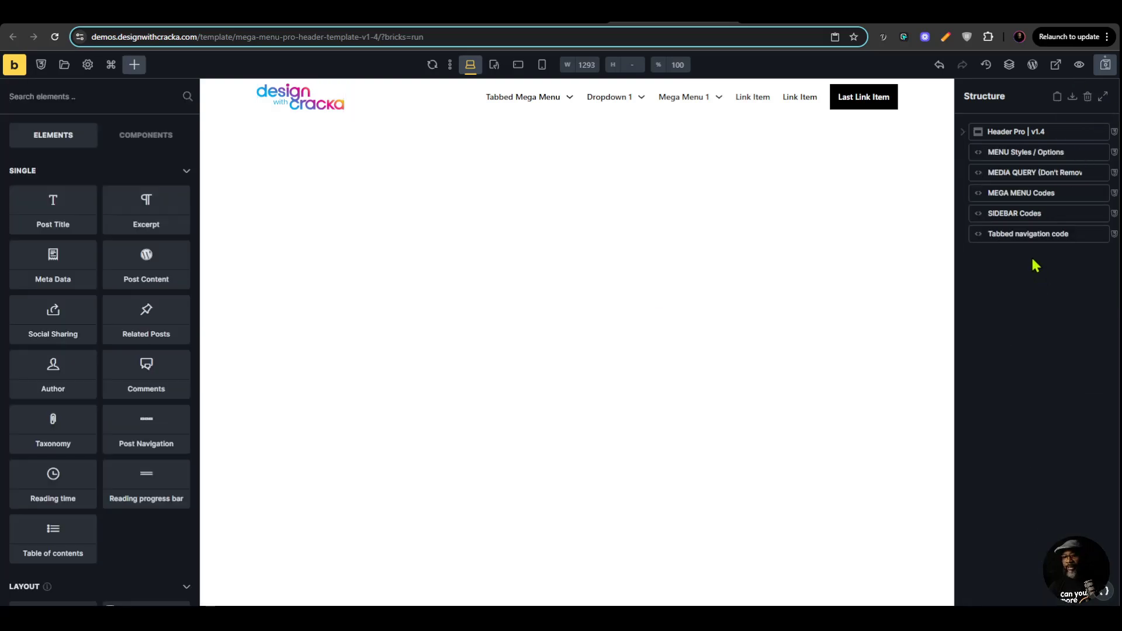
# Delete all the CSS from the Tabbed navigation code element in the header template.
pyautogui.click(1011, 234)
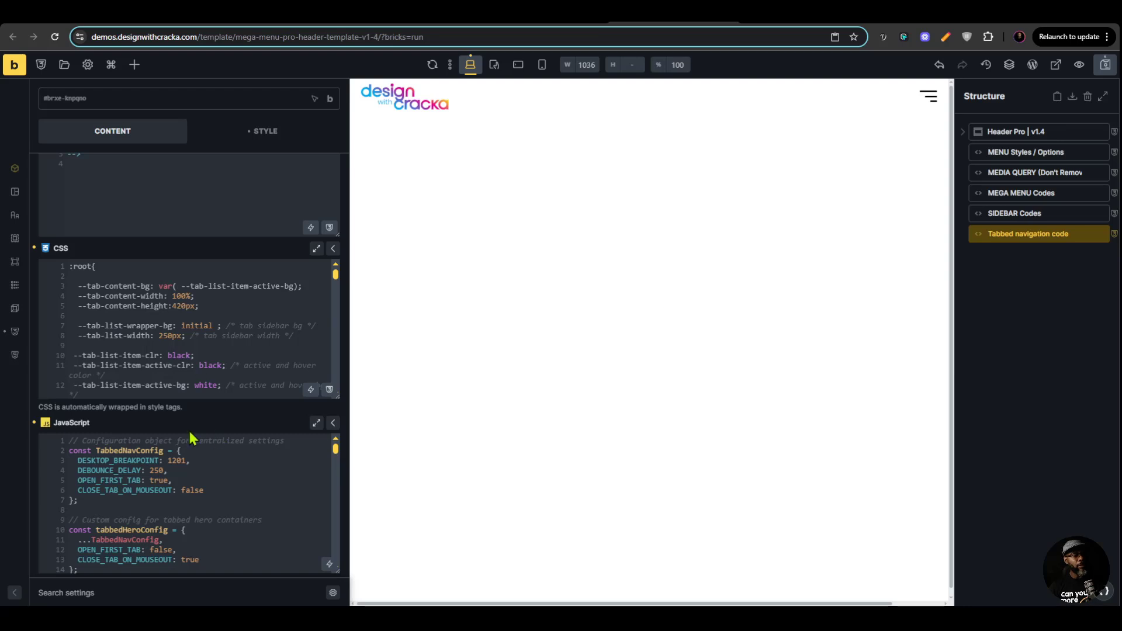
pyautogui.hotkey('ctrl', 'a')
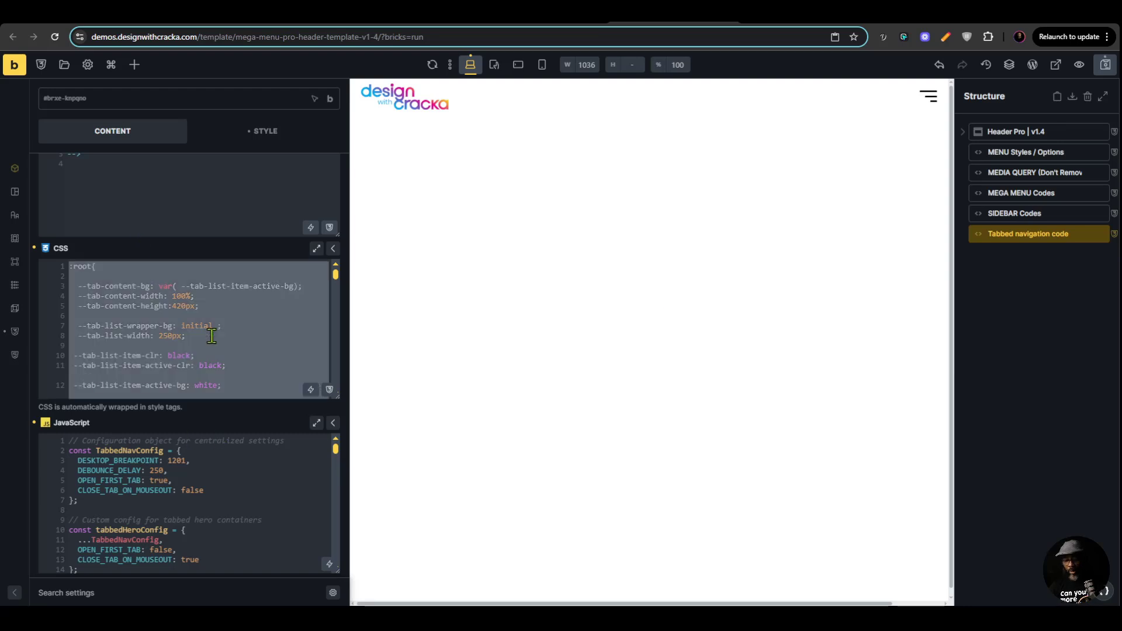
pyautogui.press('BackSpace')
# Delete the PHP & HTML comment from the header template's Tabbed navigation code and sign the element's code.
pyautogui.scroll(4, 191, 359)
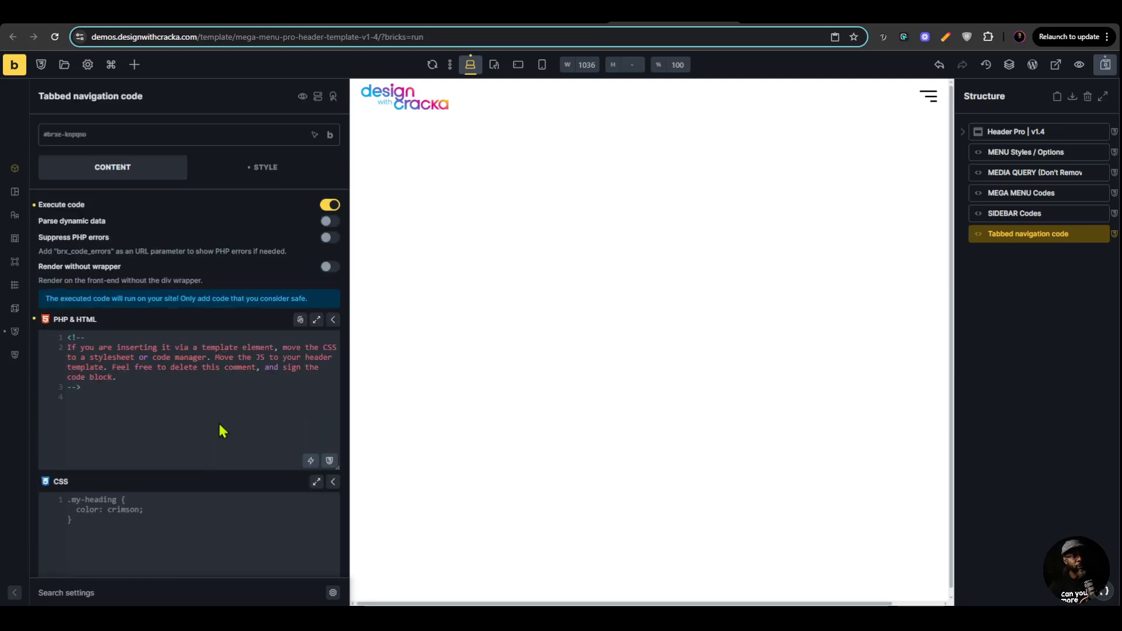
pyautogui.click(162, 386)
pyautogui.hotkey('ctrl', 'a')
pyautogui.press('BackSpace')
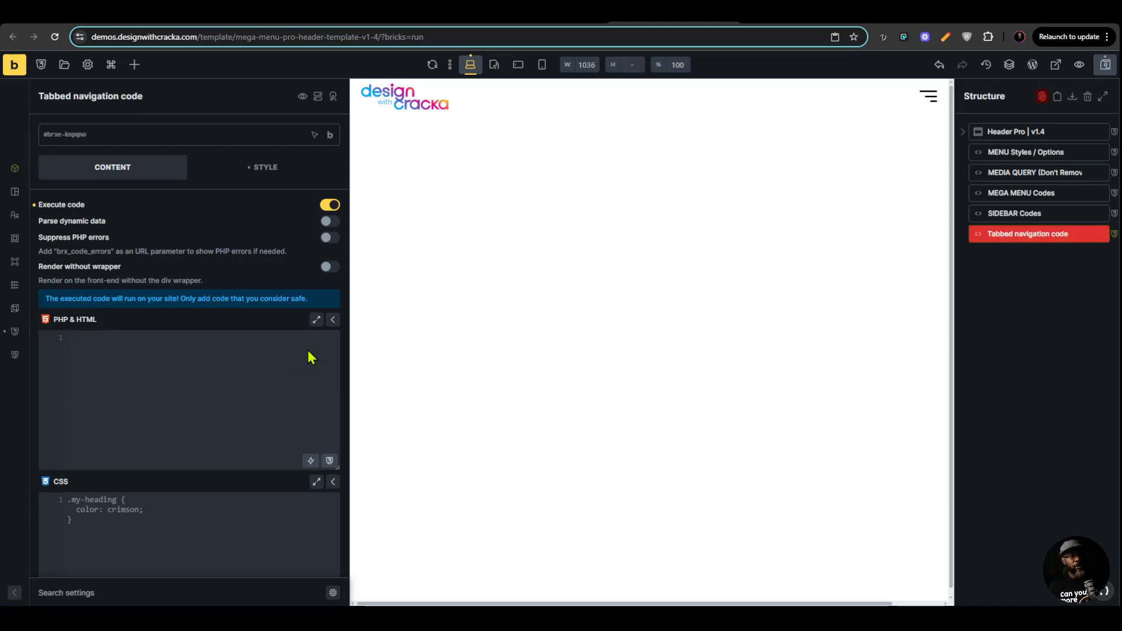
pyautogui.click(1042, 96)
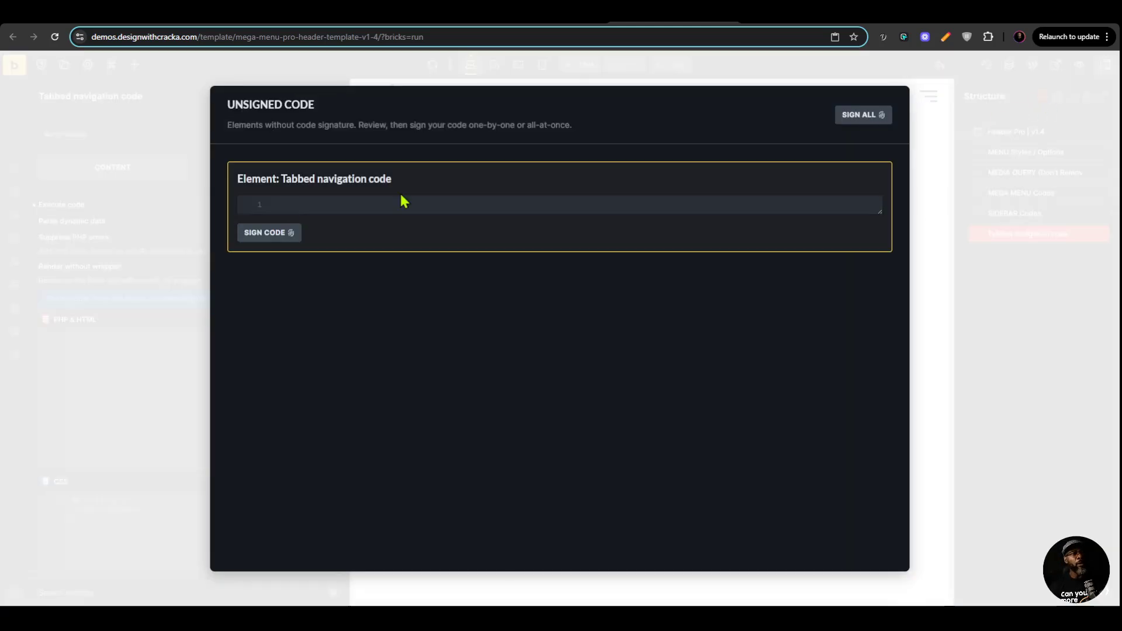
pyautogui.click(266, 232)
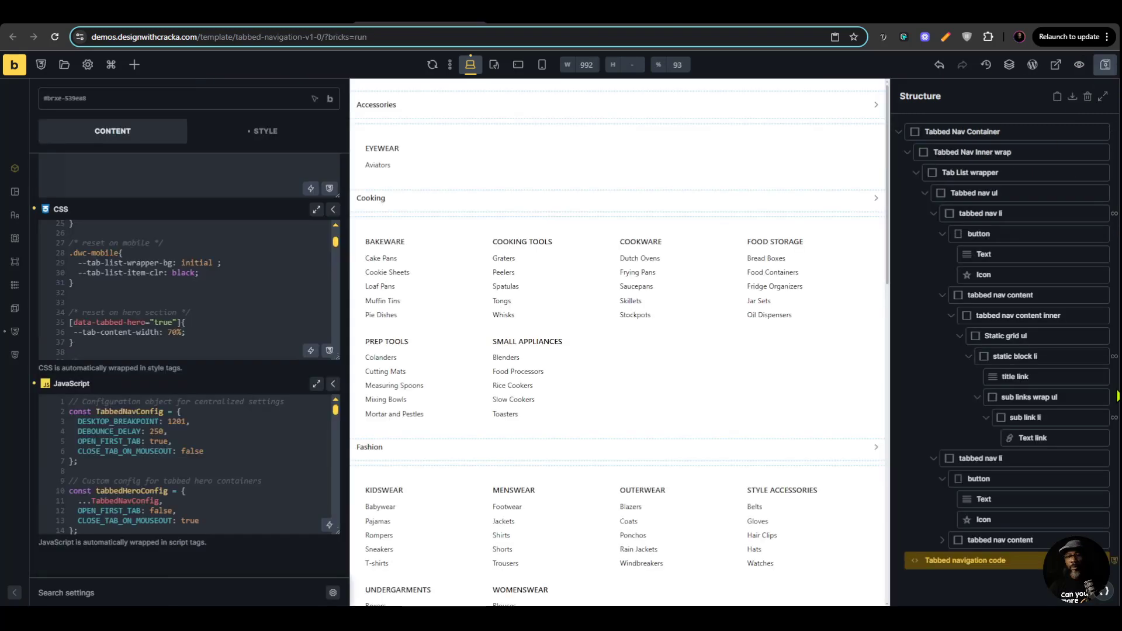
# Return to the tabbed navigation template and delete all the JavaScript from its Tabbed navigation code element.
pyautogui.hotkey('ctrl', 'a')
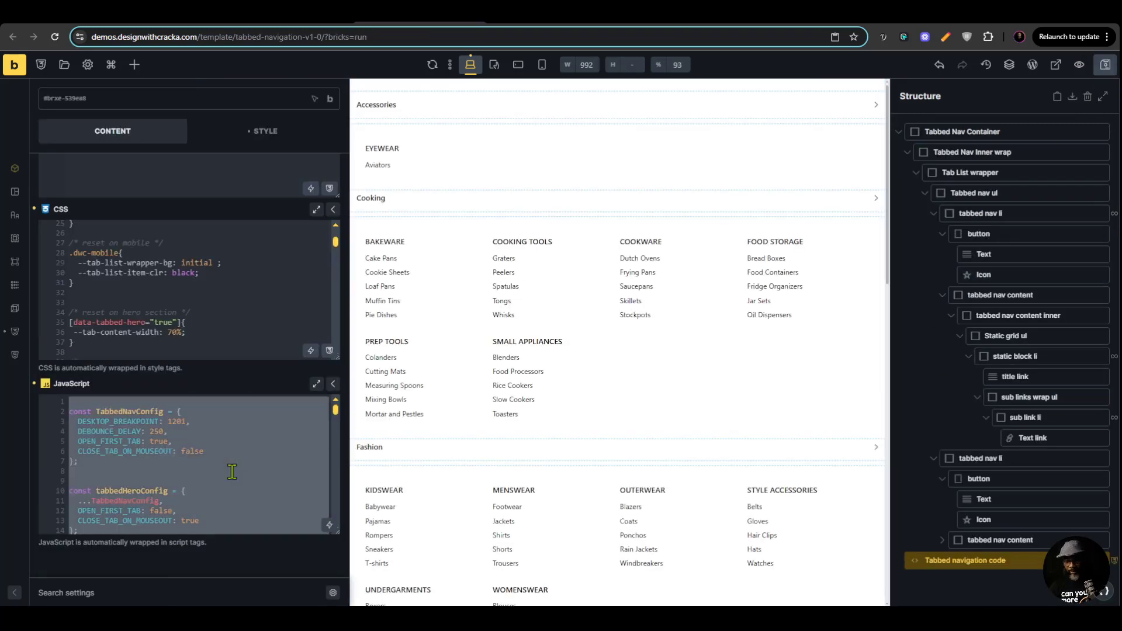
pyautogui.press('BackSpace')
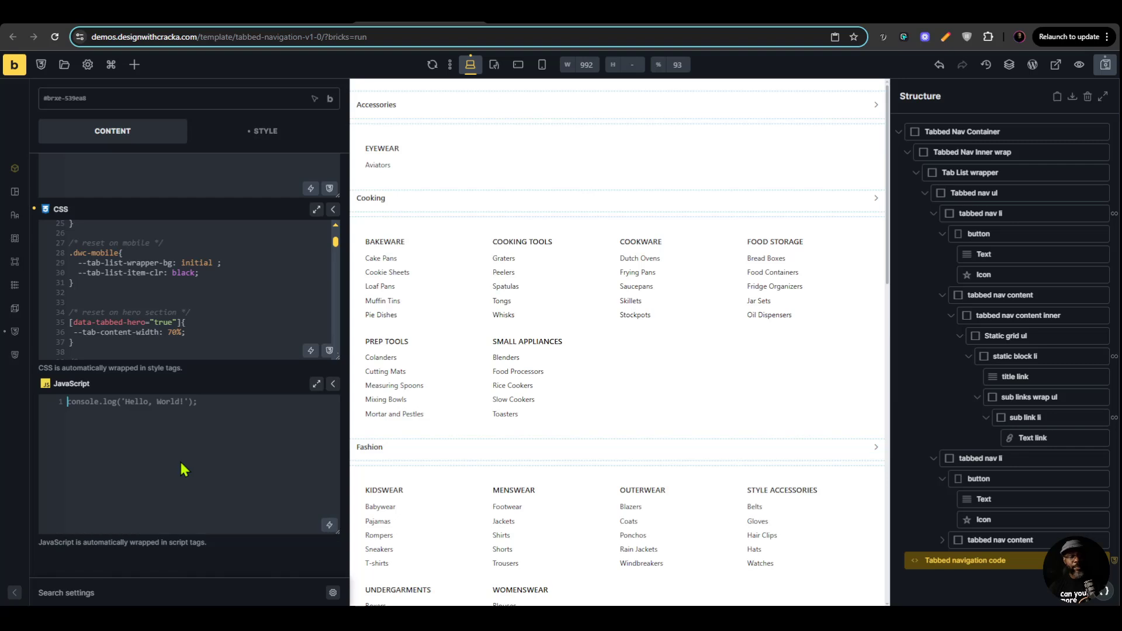
pyautogui.click(1105, 64)
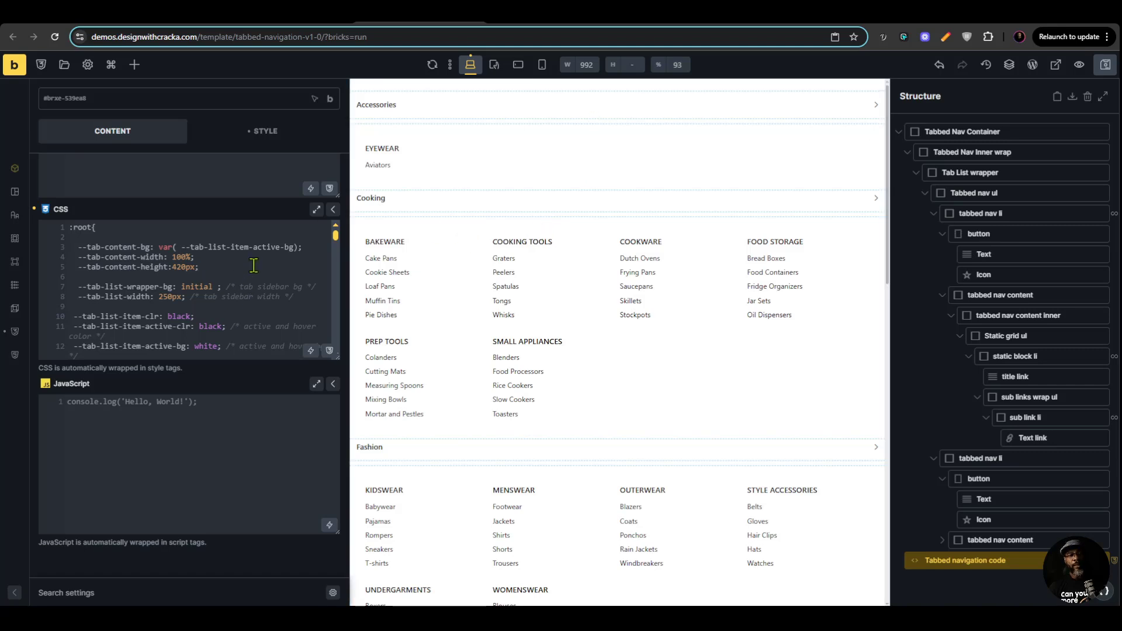
# Enlarge the CSS editor of the Tabbed navigation code element and examine the tab, divider and bleed variables under :root.
pyautogui.hotkey('ctrl', 'a')
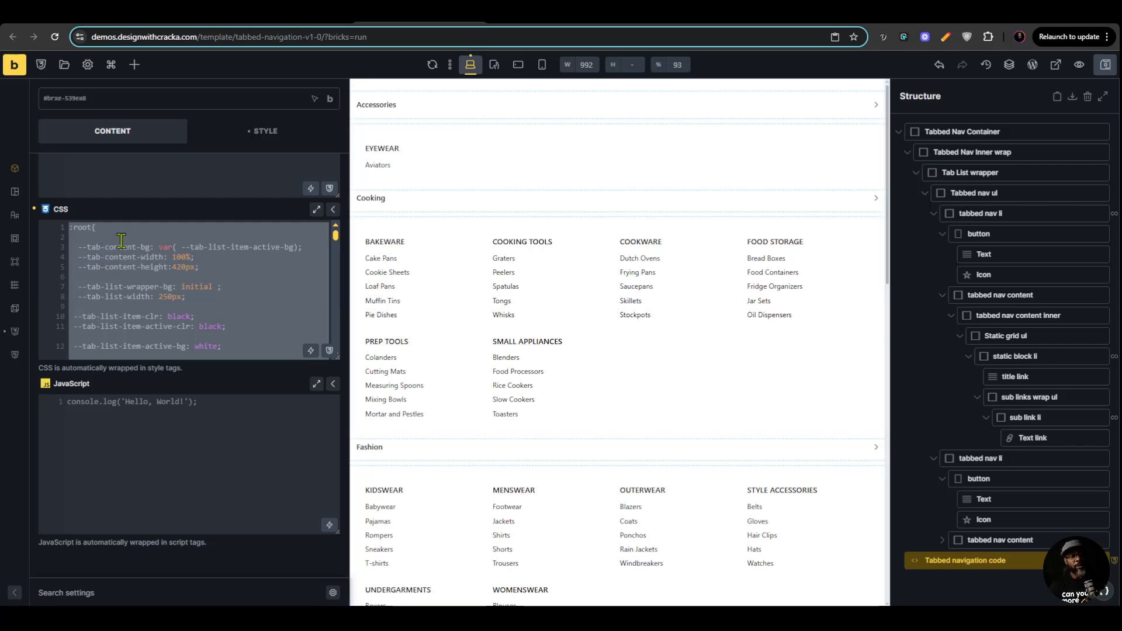
pyautogui.scroll(3, 281, 327)
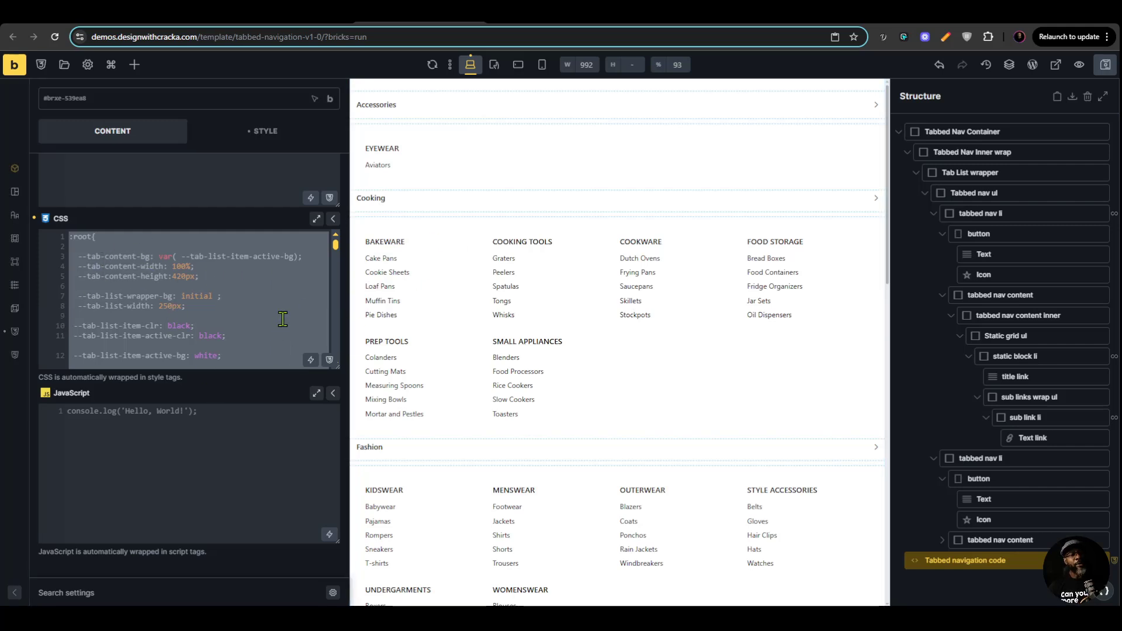
pyautogui.scroll(-2, 314, 251)
pyautogui.scroll(3, 283, 267)
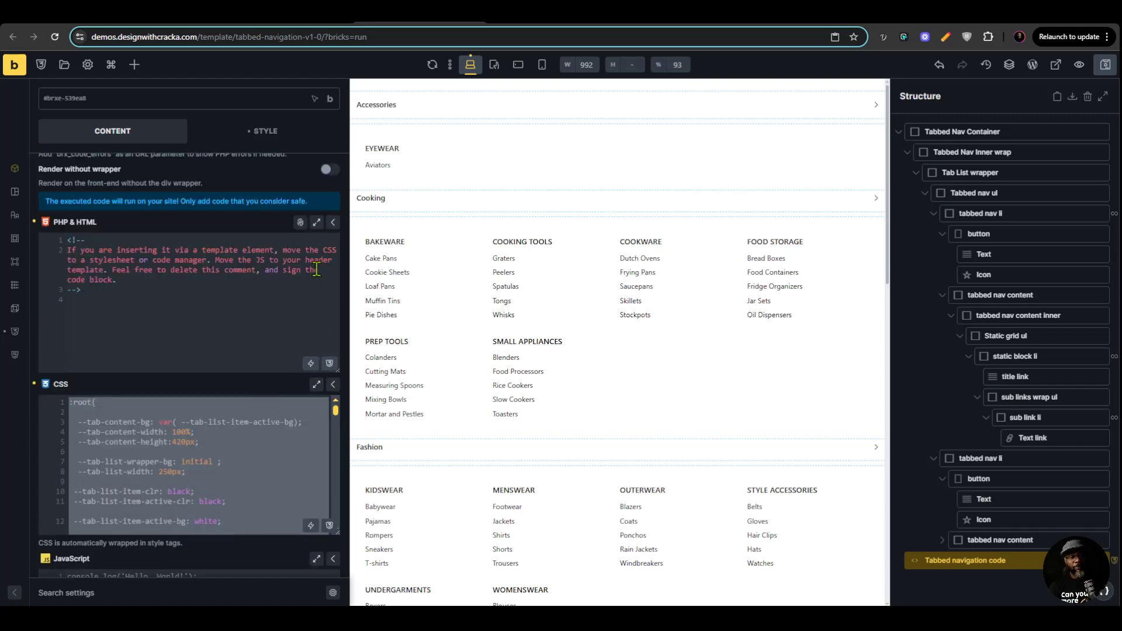
pyautogui.scroll(-3, 286, 272)
pyautogui.click(272, 275)
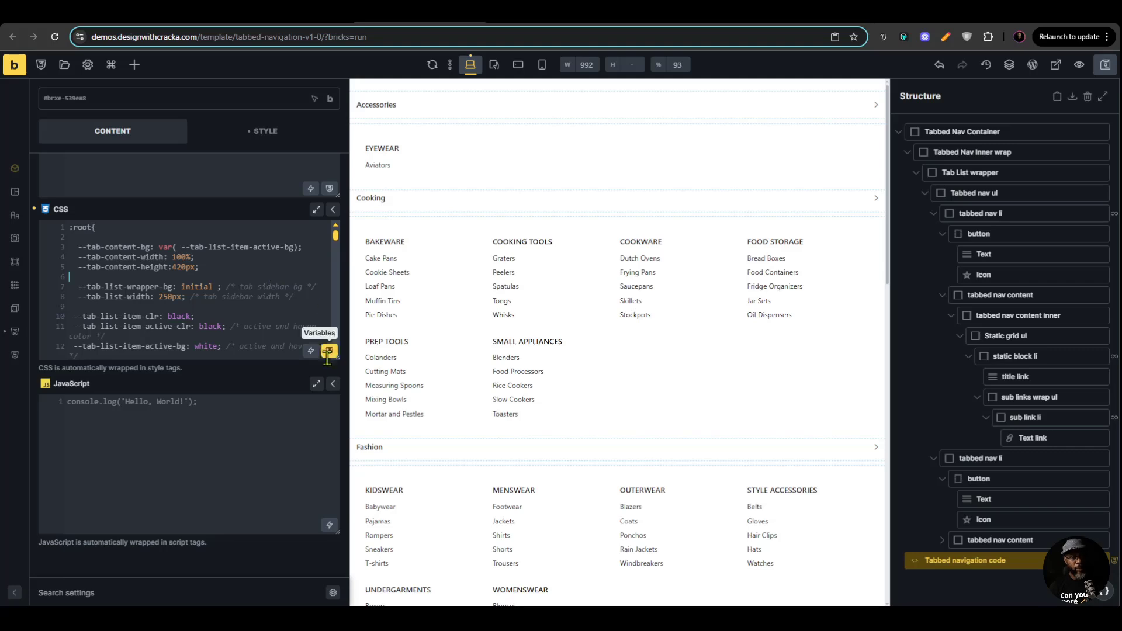
pyautogui.moveTo(338, 356); pyautogui.dragTo(340, 513)
pyautogui.scroll(3, 257, 353)
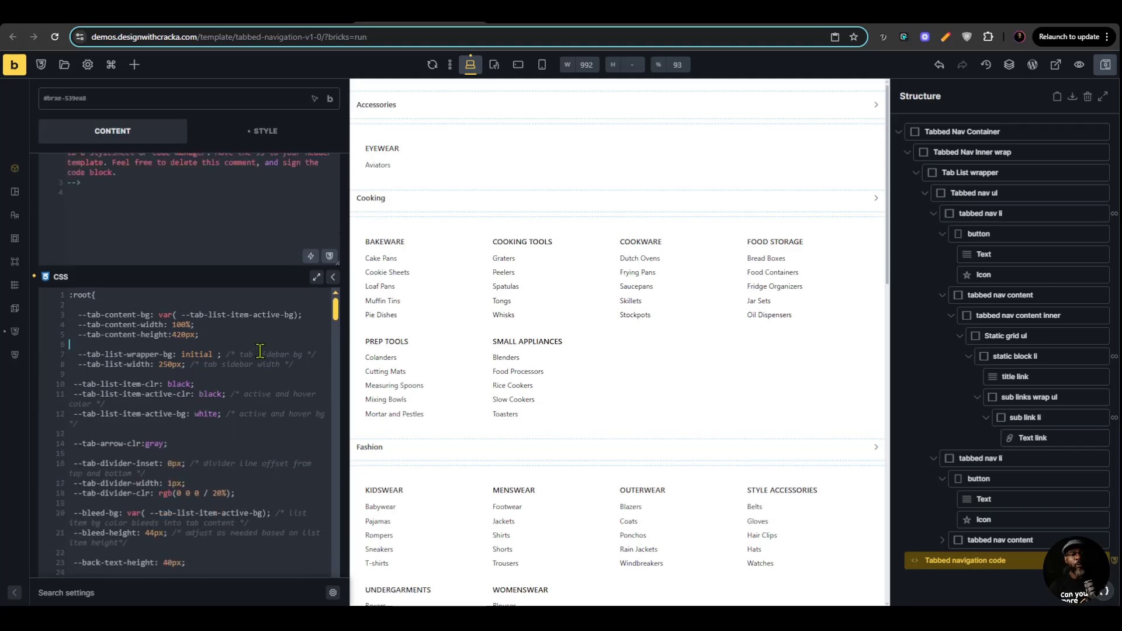
pyautogui.scroll(-2, 242, 292)
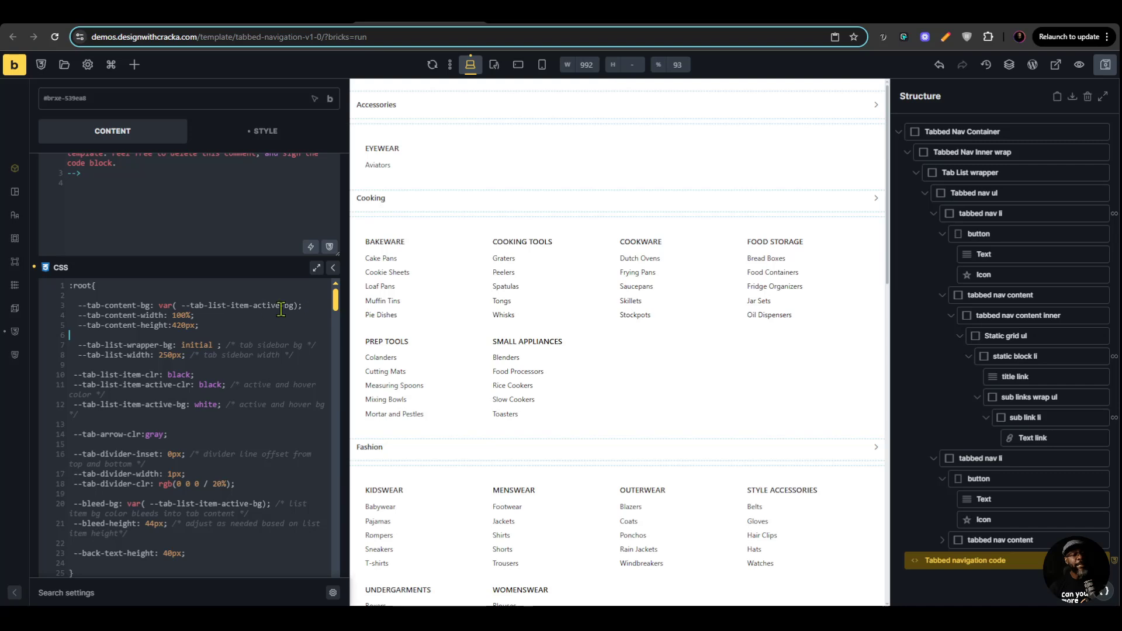
pyautogui.click(270, 334)
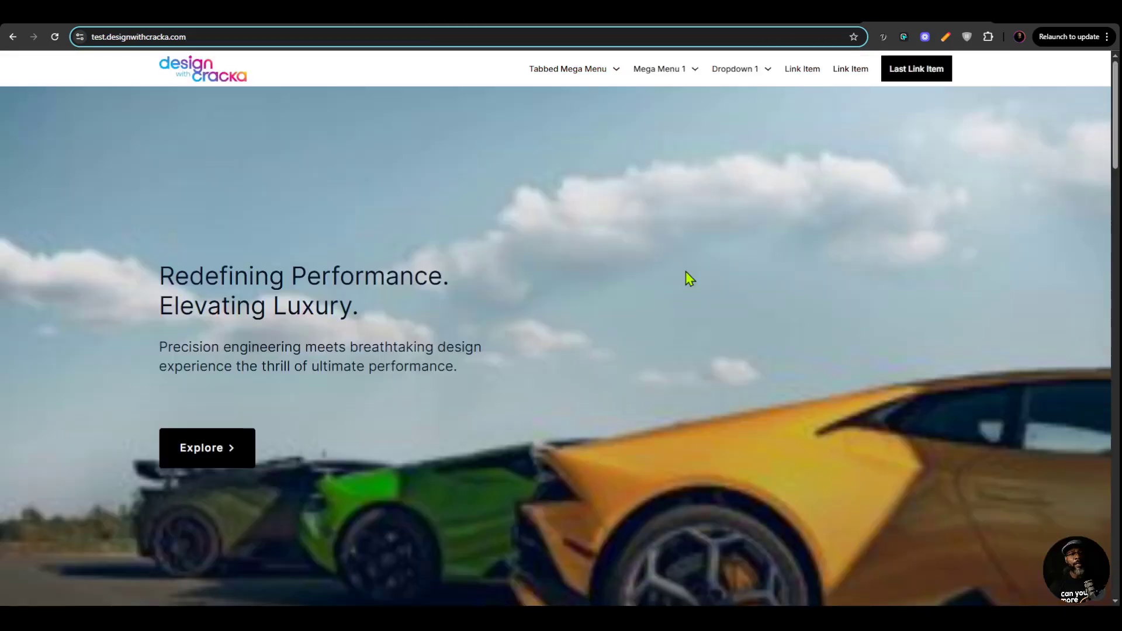
# Check the Accessories and Cooking tabs of the Tabbed Mega Menu on the test site and close the page's developer tools.
pyautogui.moveTo(569, 64)
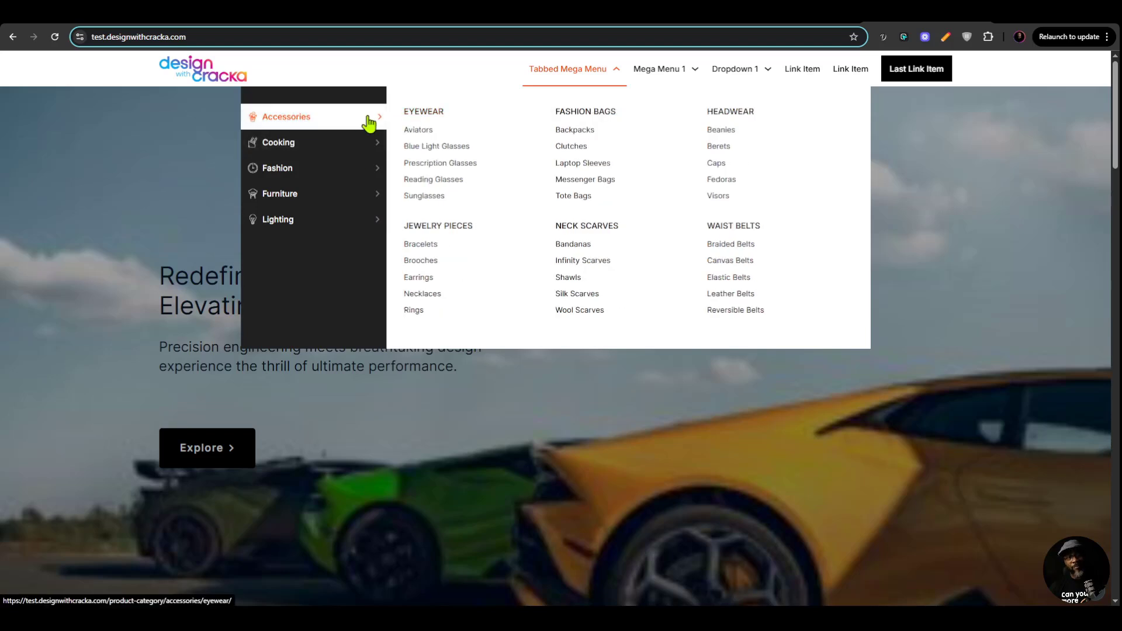
pyautogui.moveTo(356, 153)
pyautogui.moveTo(351, 129)
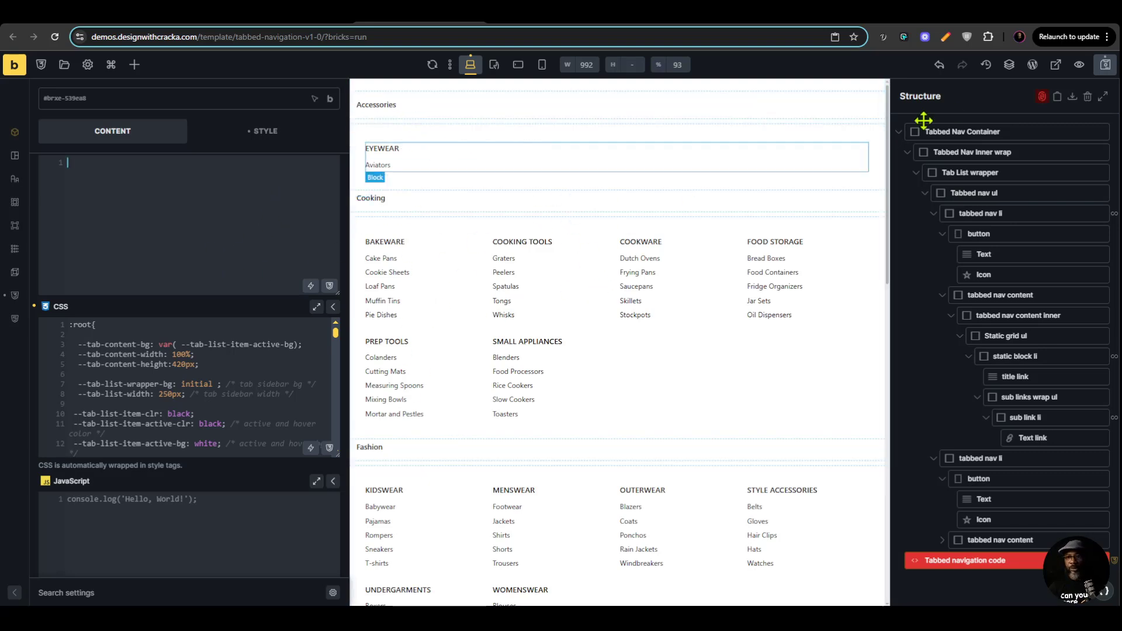
pyautogui.click(1010, 76)
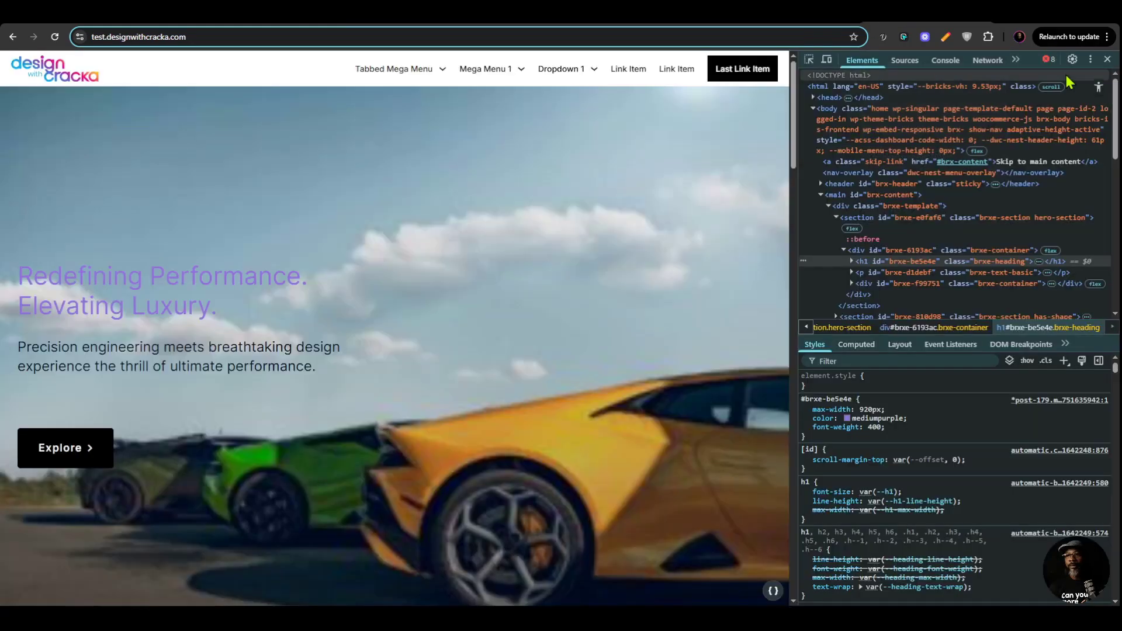
pyautogui.press('F12')
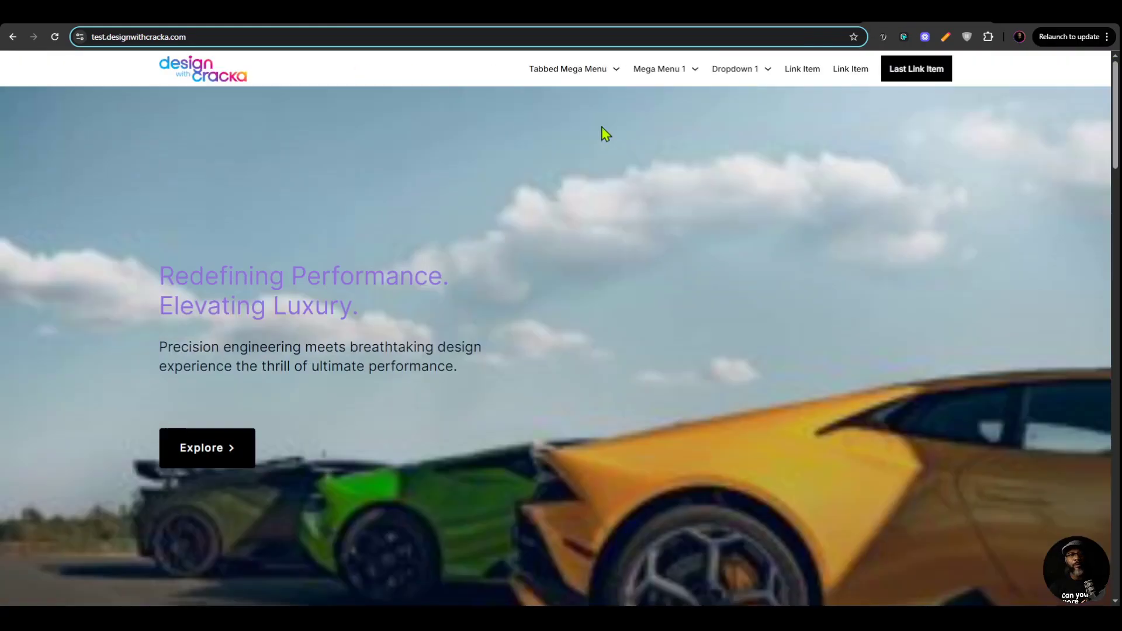
# Set the --tab-list-wrapper-bg variable to rebeccapurple in the CSS of the tabbed navigation template's code element.
pyautogui.moveTo(548, 70)
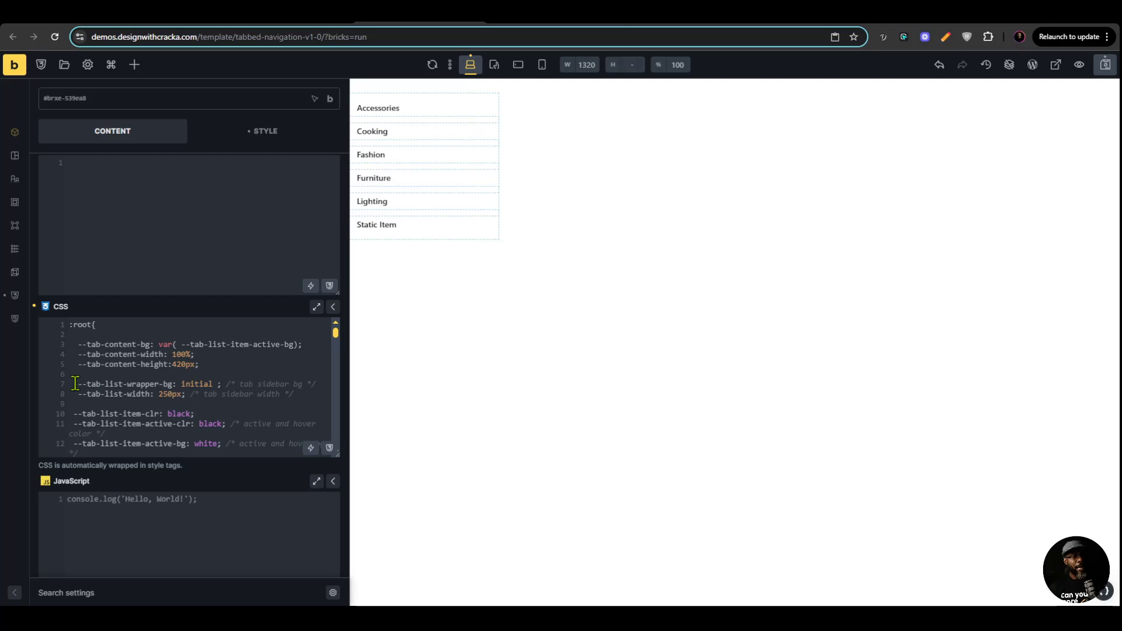
pyautogui.doubleClick(191, 384)
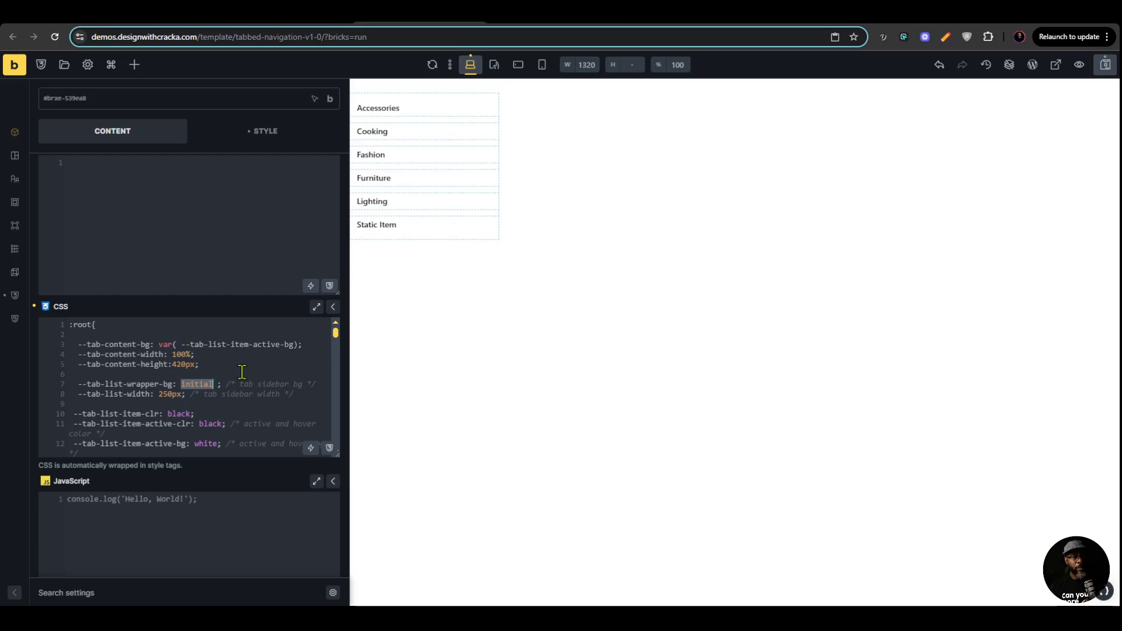
pyautogui.write('rebeca')
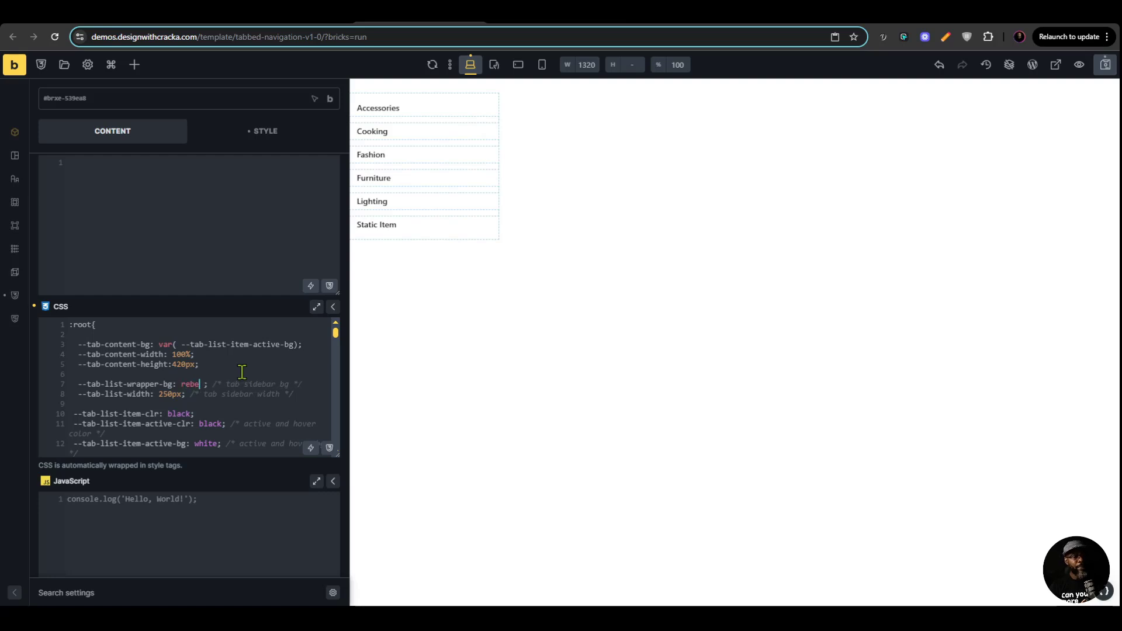
pyautogui.write('purple')
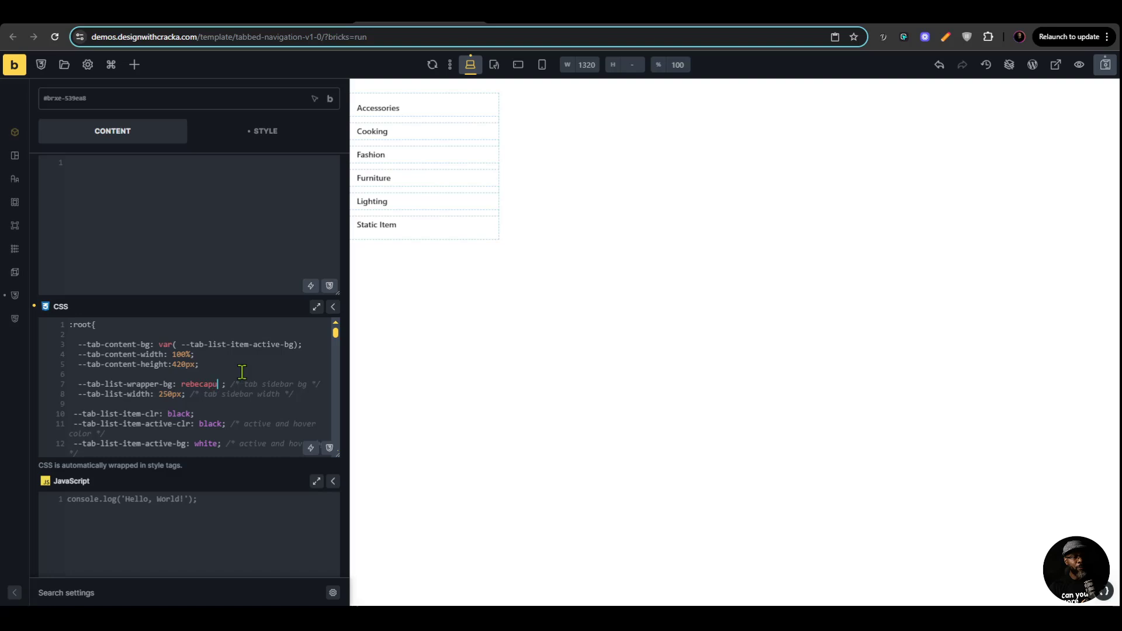
pyautogui.click(204, 384)
pyautogui.write('c')
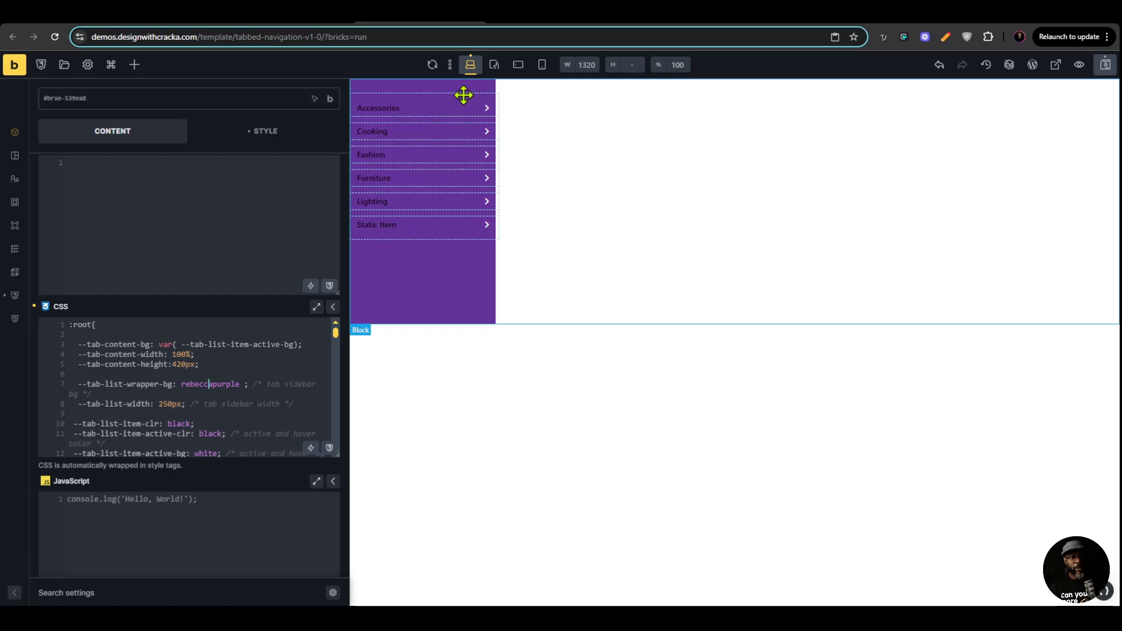
# Set --tab-list-item-clr to white and --tab-list-item-active-clr to rebeccapurple in the same :root block.
pyautogui.scroll(-1, 224, 405)
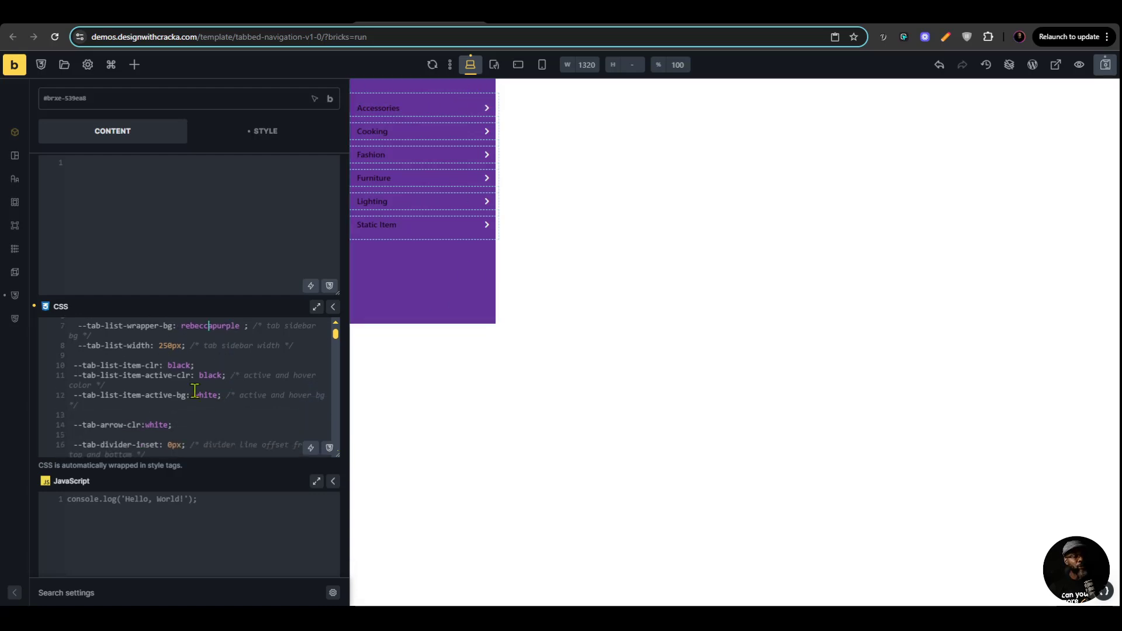
pyautogui.doubleClick(180, 364)
pyautogui.write('w')
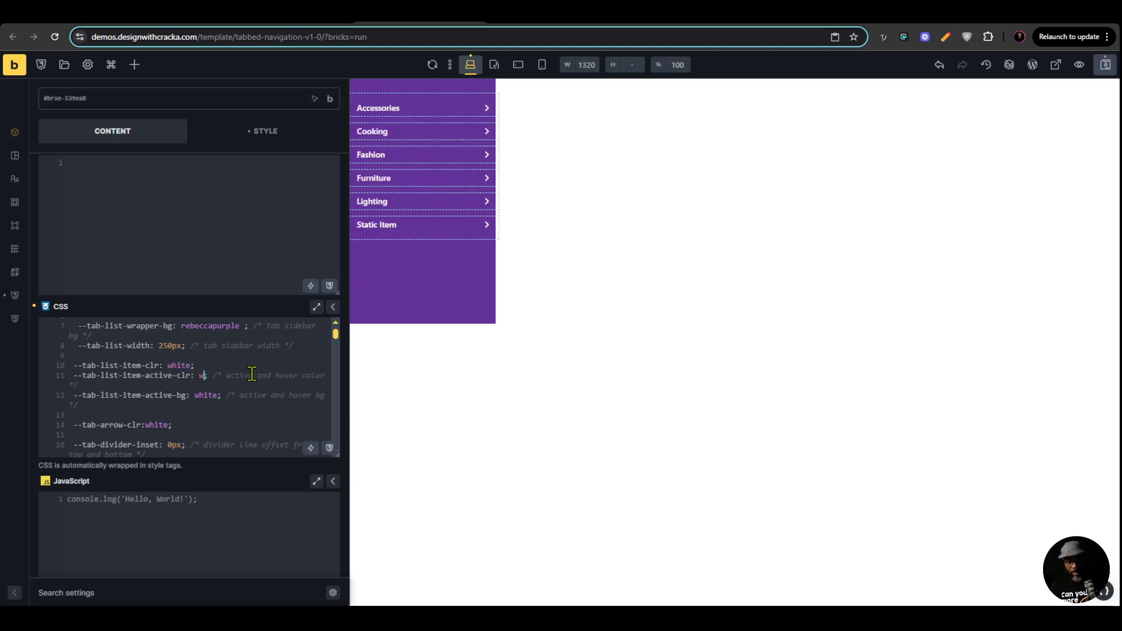
pyautogui.write('hite')
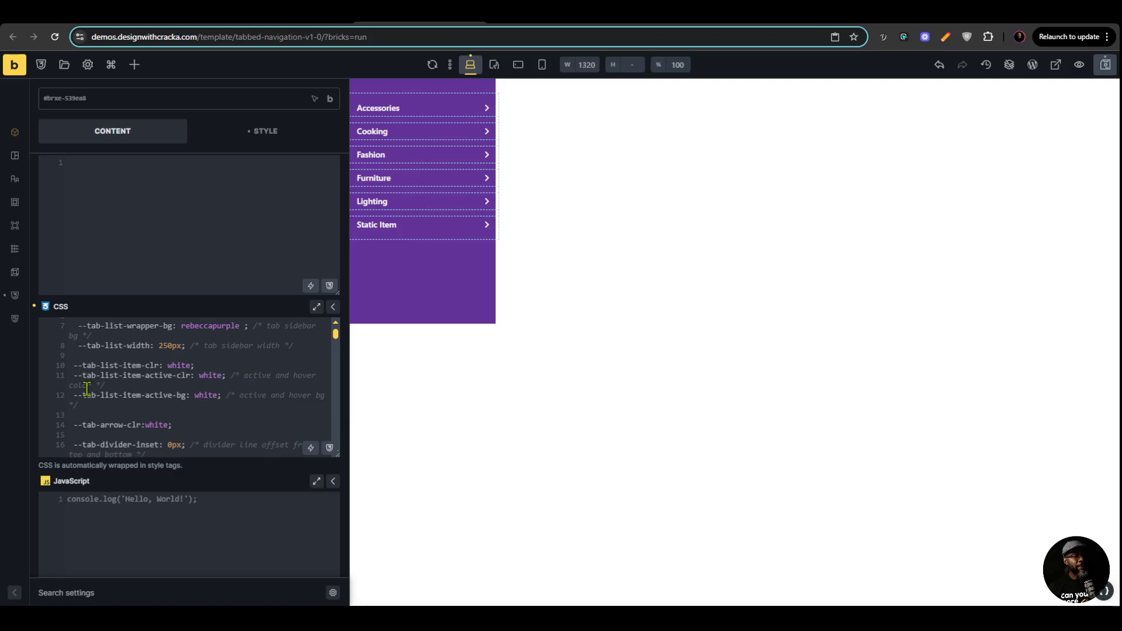
pyautogui.doubleClick(206, 375)
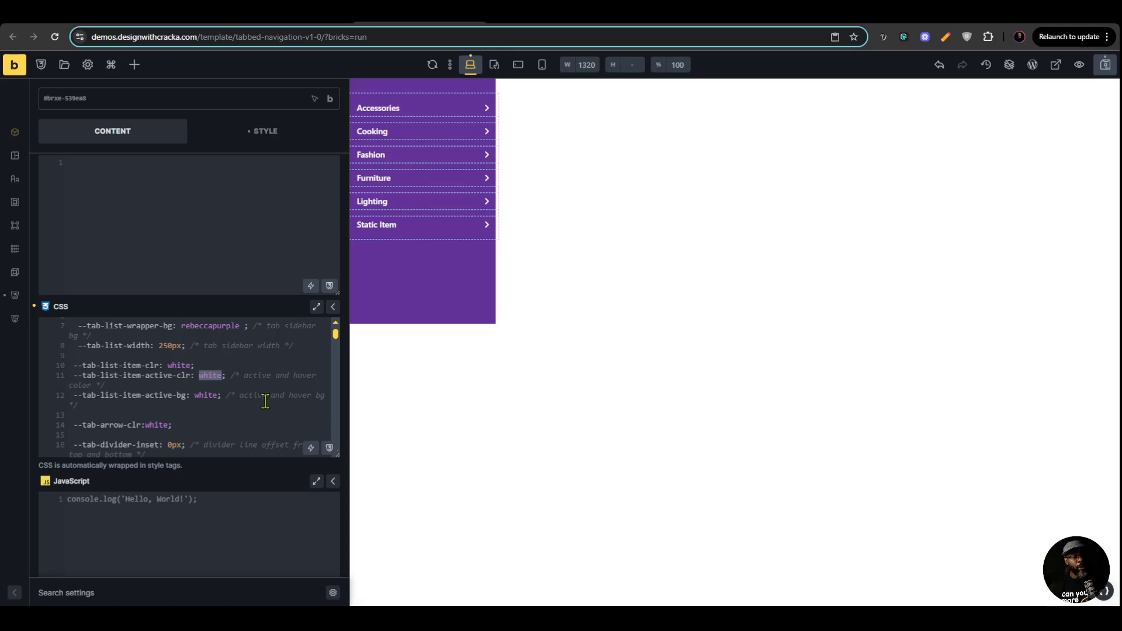
pyautogui.write('rbe')
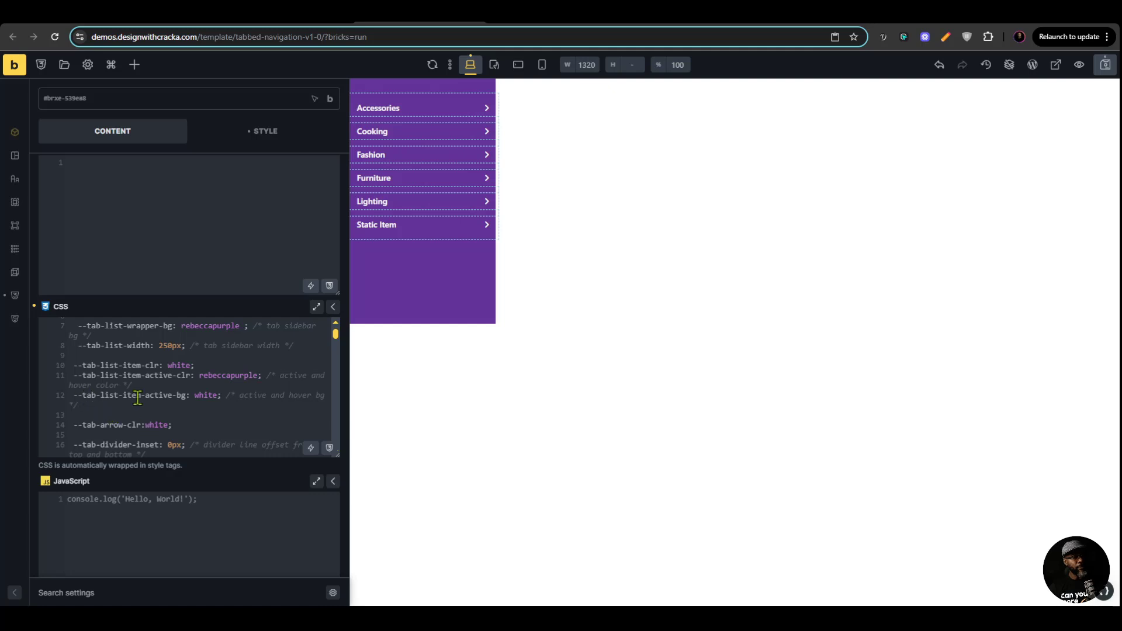
# Set --tab-arrow-clr to mediumpurple, save the template and check the Tabbed Mega Menu on the demo site.
pyautogui.scroll(-2, 224, 393)
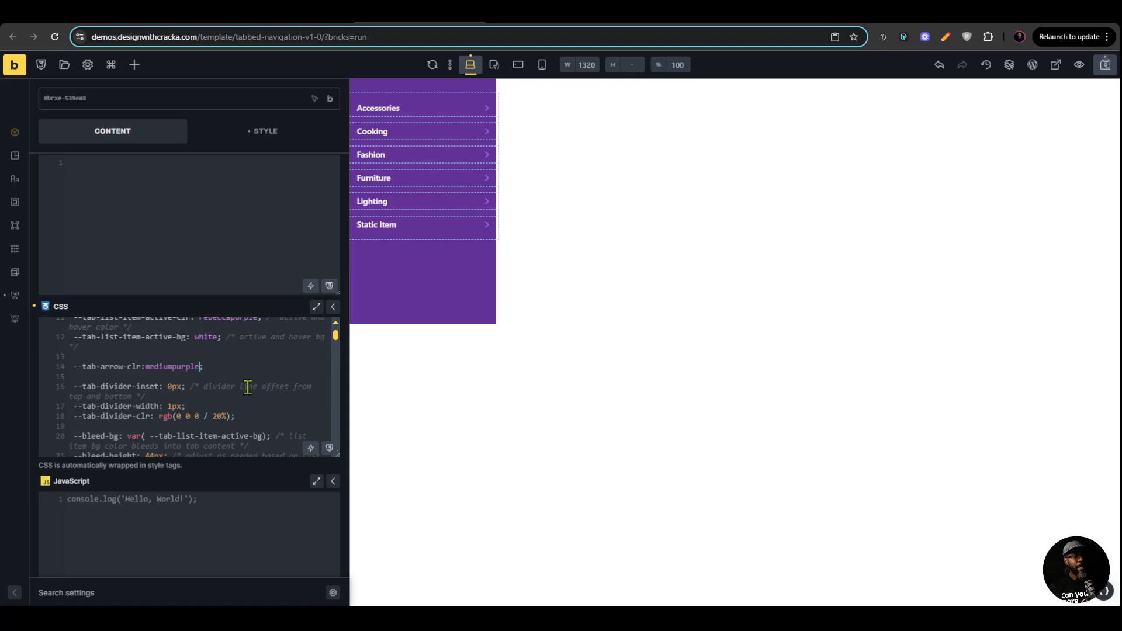
pyautogui.hotkey('ctrl', 's')
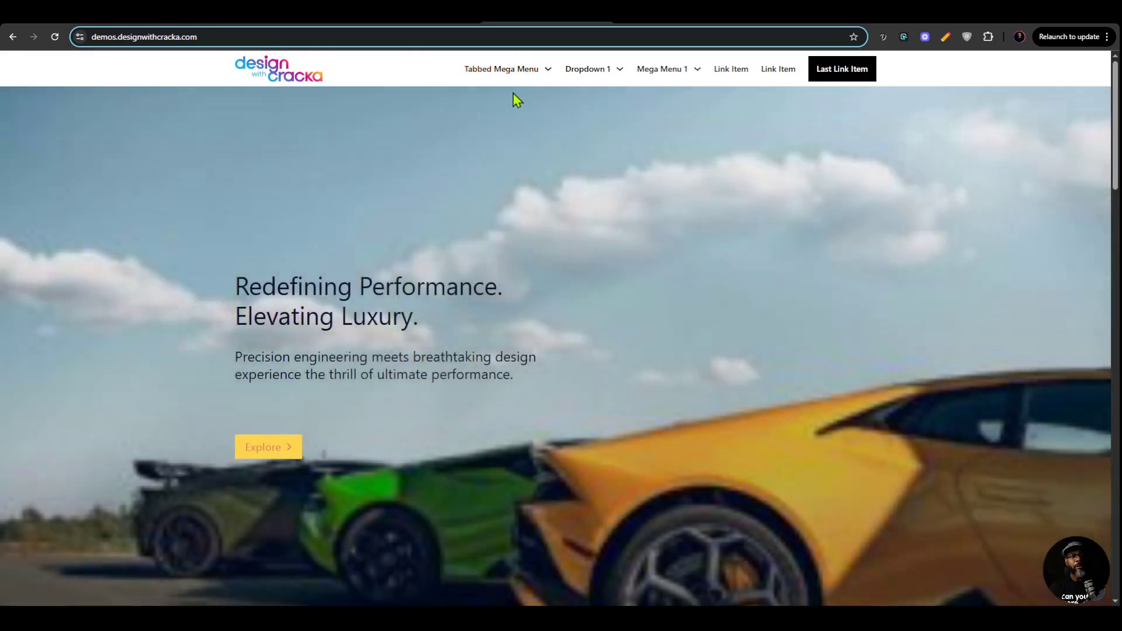
pyautogui.moveTo(498, 73)
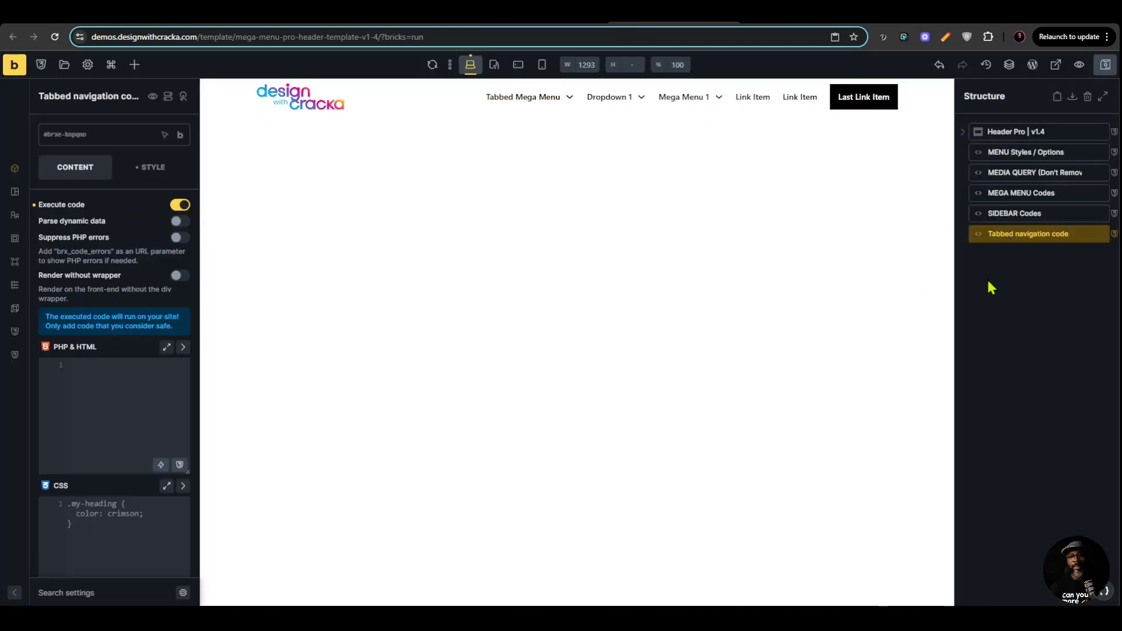
# Set --primary-clr to rebeccapurple in the header template's MENU Styles / Options CSS, save, and check the Tabbed Mega Menu on the demo site.
pyautogui.click(1037, 151)
pyautogui.scroll(-4, 302, 314)
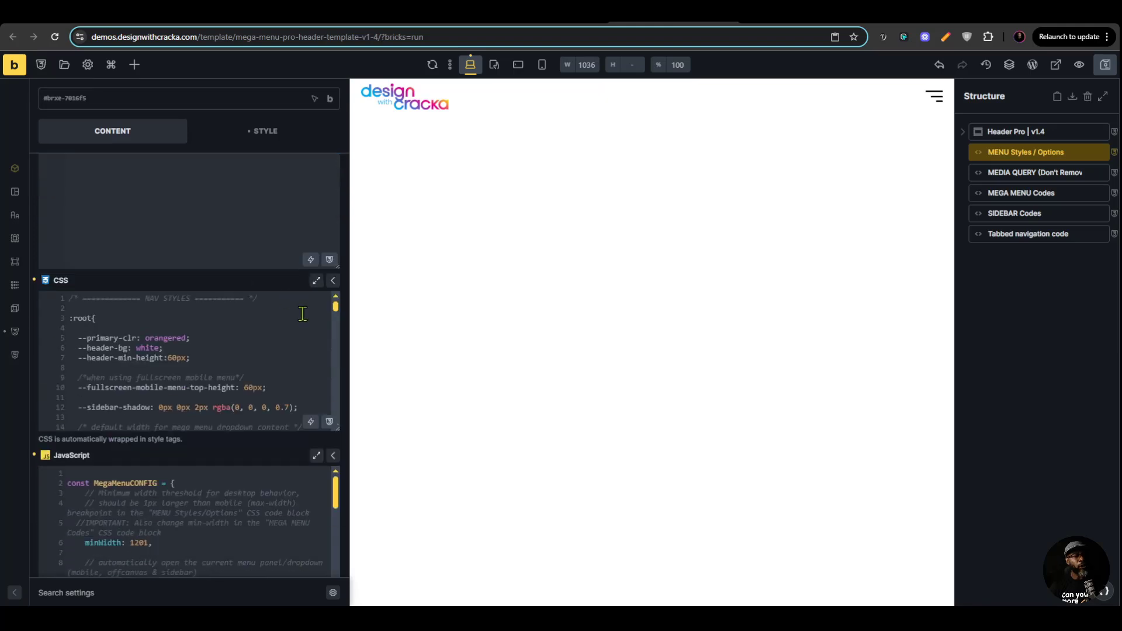
pyautogui.doubleClick(174, 339)
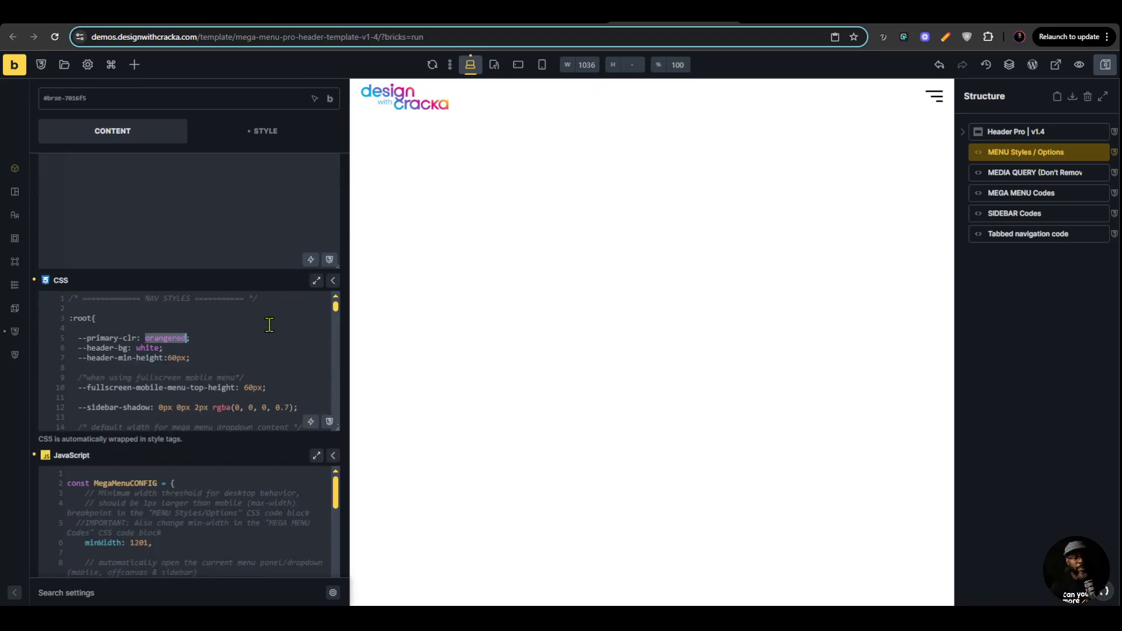
pyautogui.write('rebe')
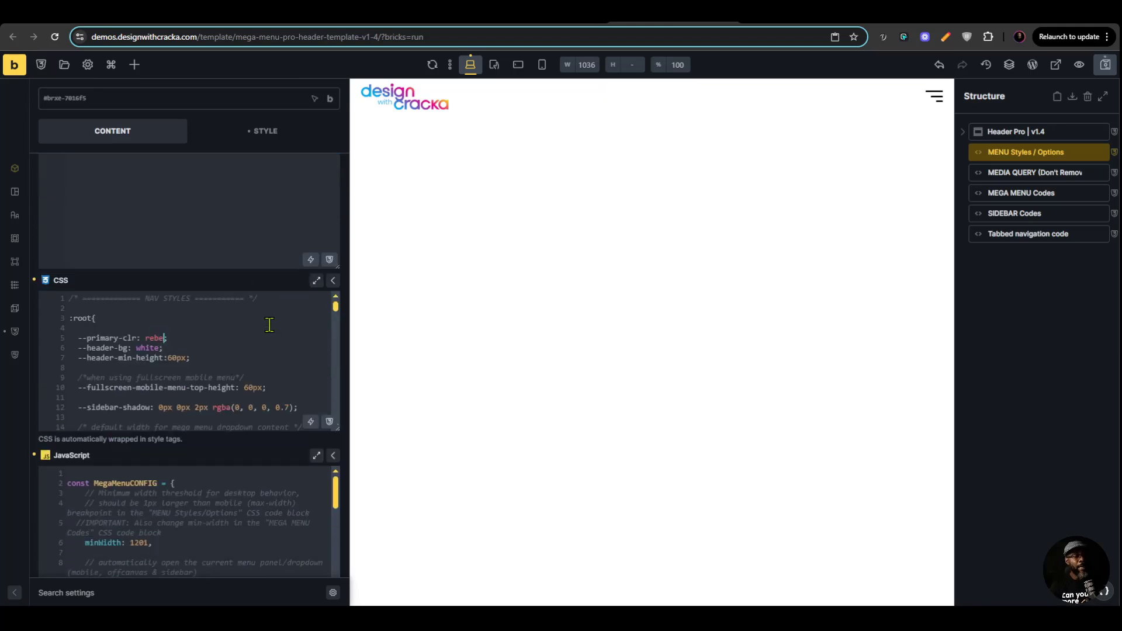
pyautogui.write('ccapurple')
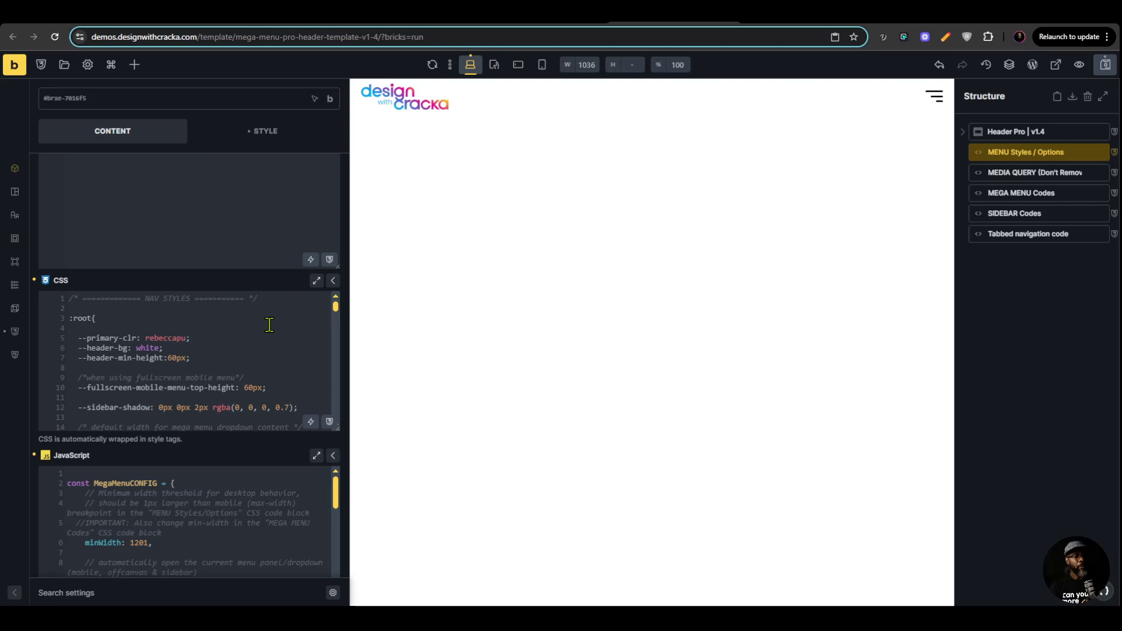
pyautogui.click(1106, 69)
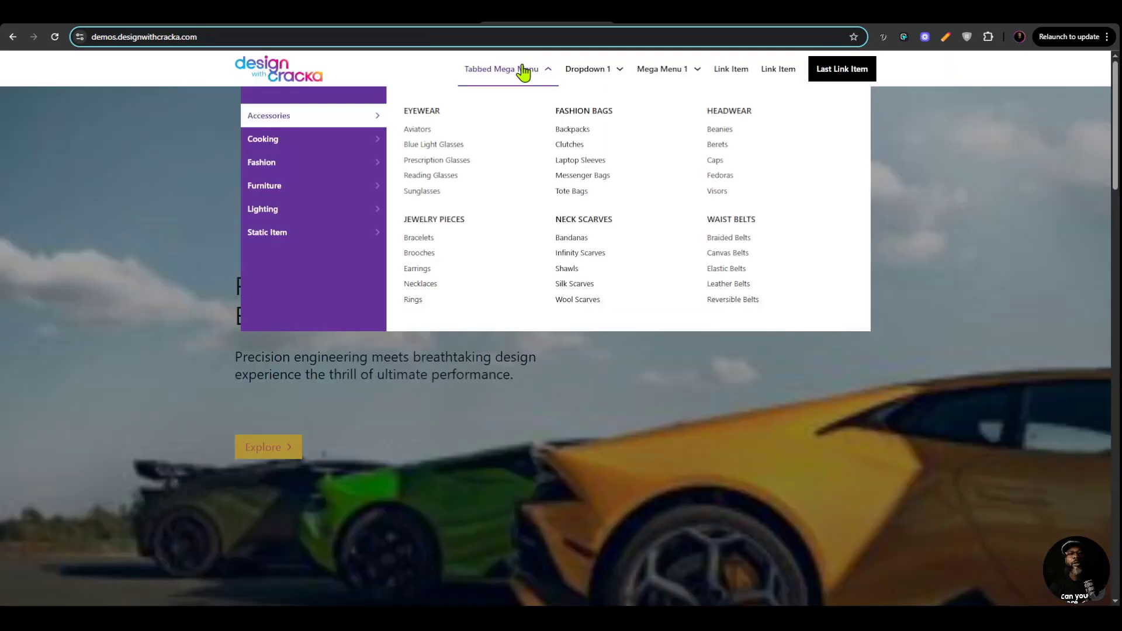
pyautogui.moveTo(619, 76)
pyautogui.moveTo(513, 75)
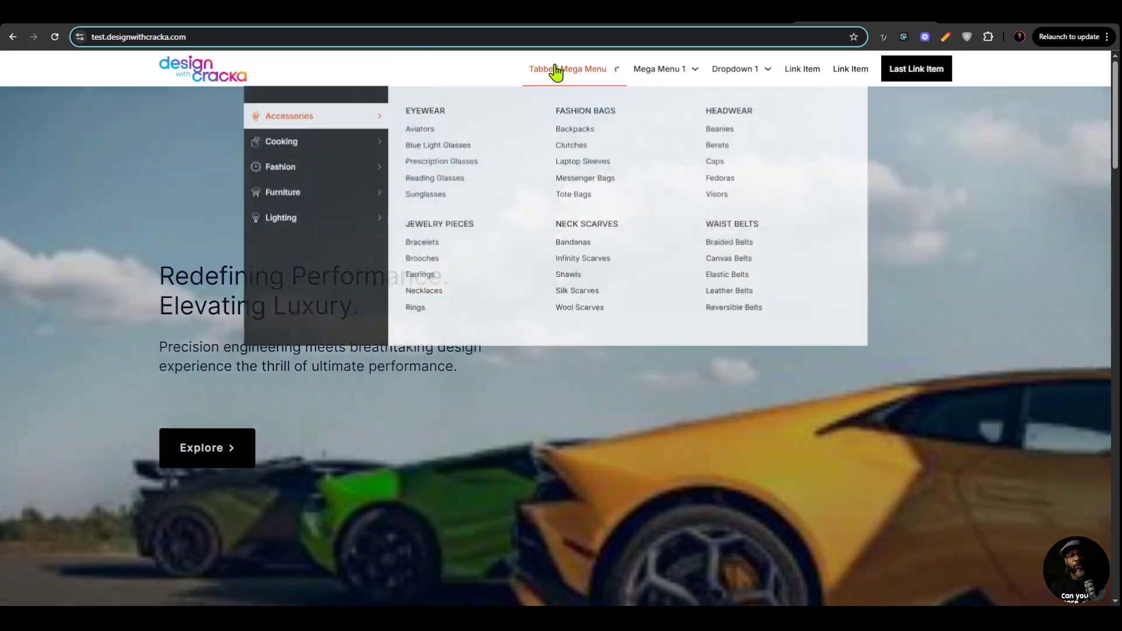
# Examine how the test site's header and Tabbed Mega Menu are styled over the hero, dark and video sections.
pyautogui.scroll(-18, 795, 266)
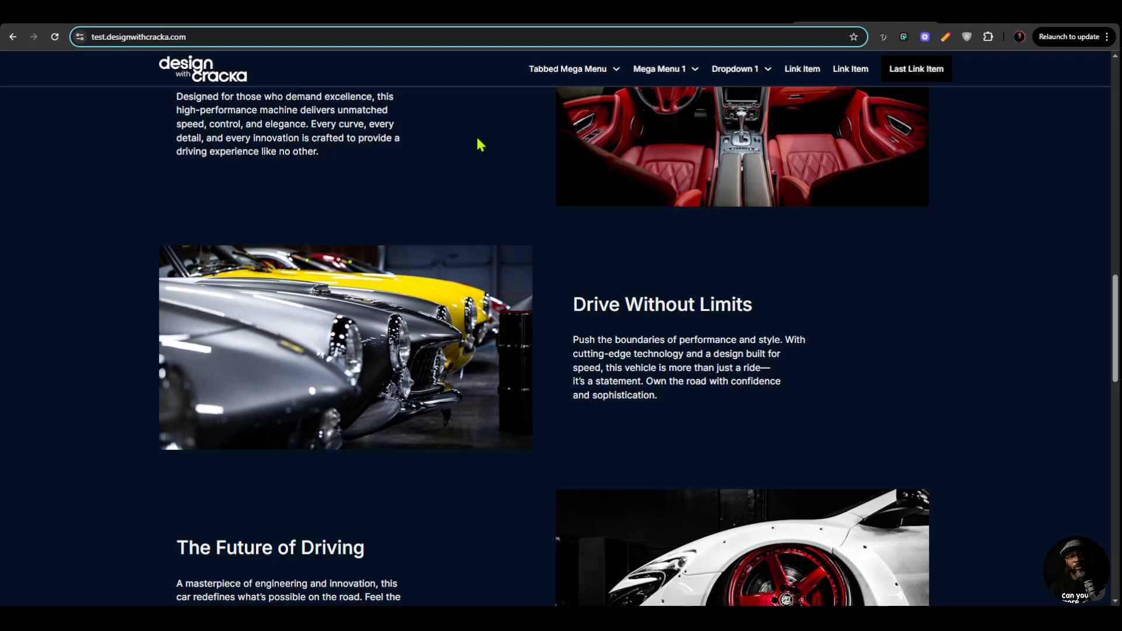
pyautogui.scroll(-15, 479, 145)
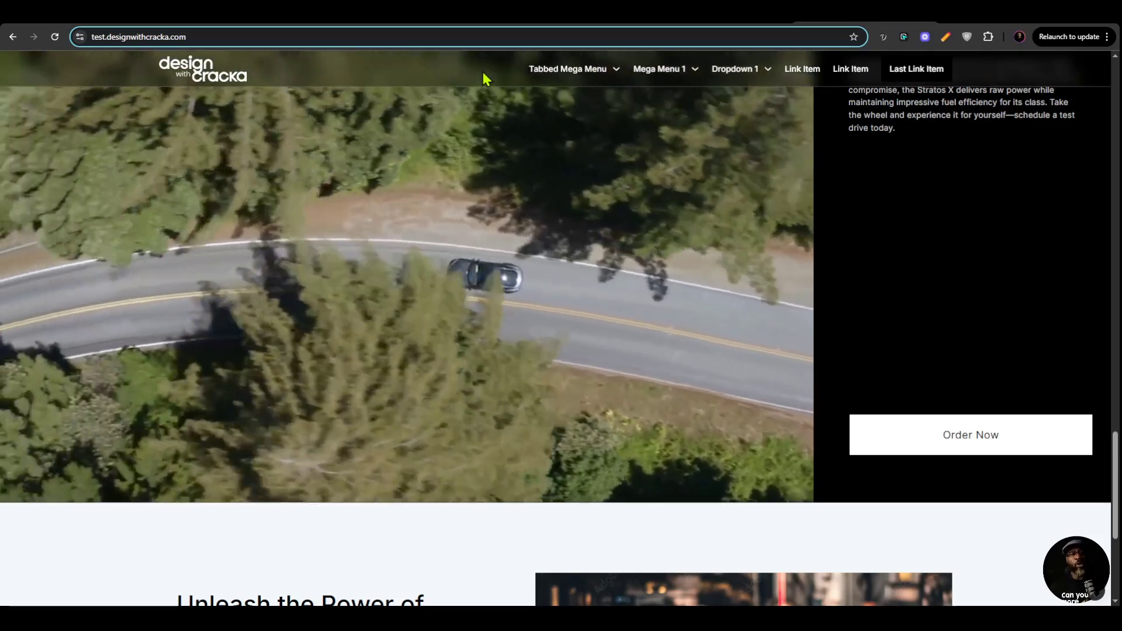
pyautogui.scroll(15, 553, 326)
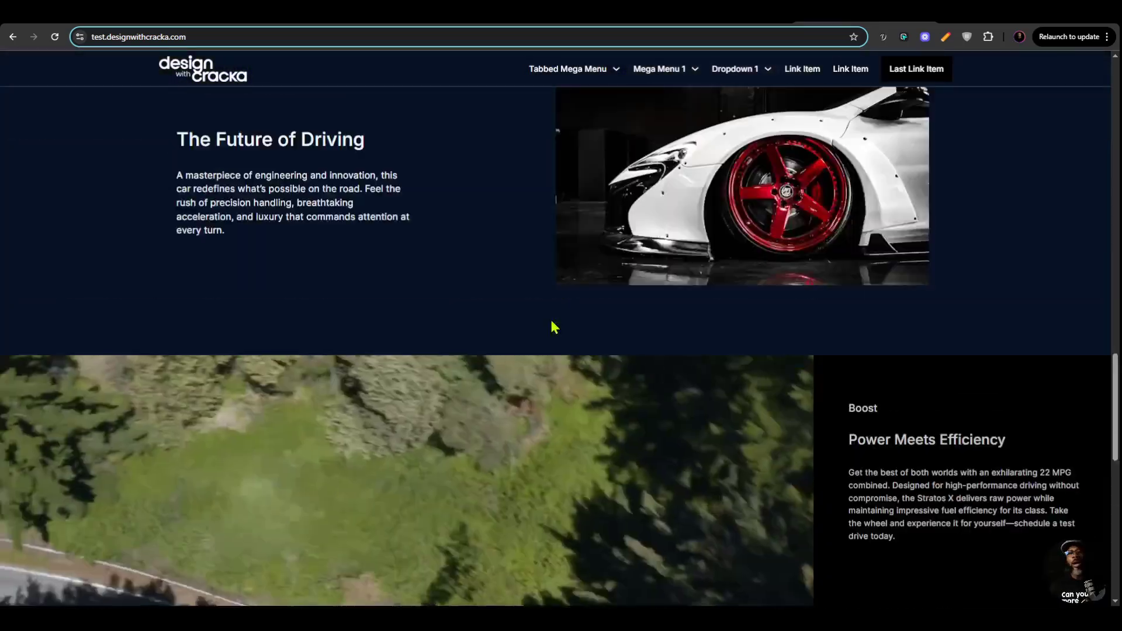
pyautogui.scroll(3, 554, 326)
pyautogui.scroll(-13, 554, 326)
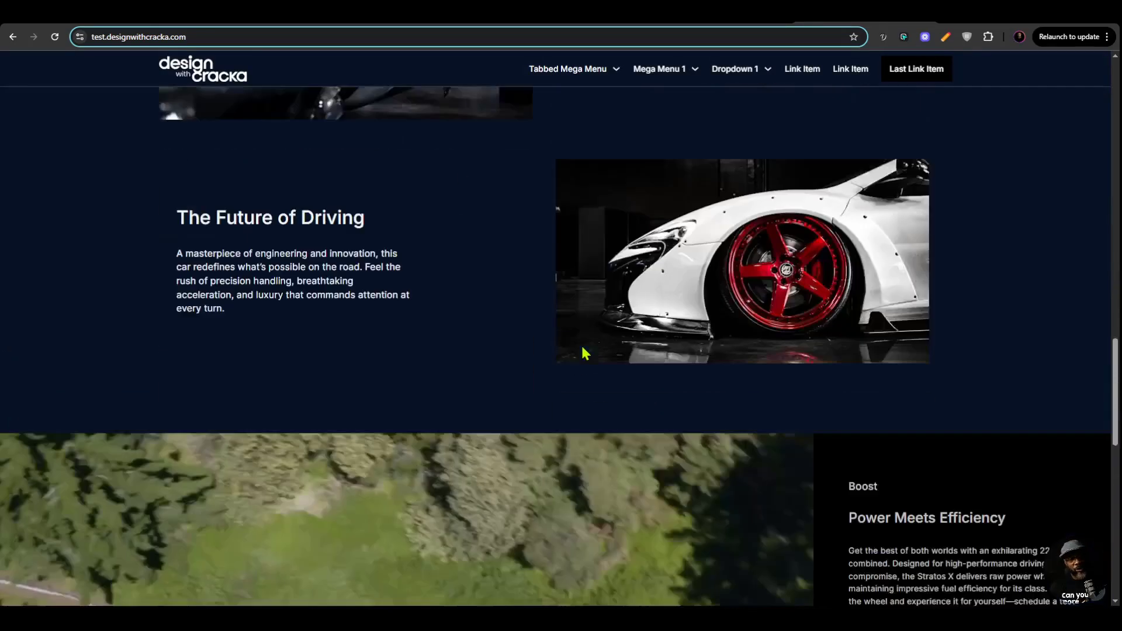
pyautogui.scroll(20, 563, 356)
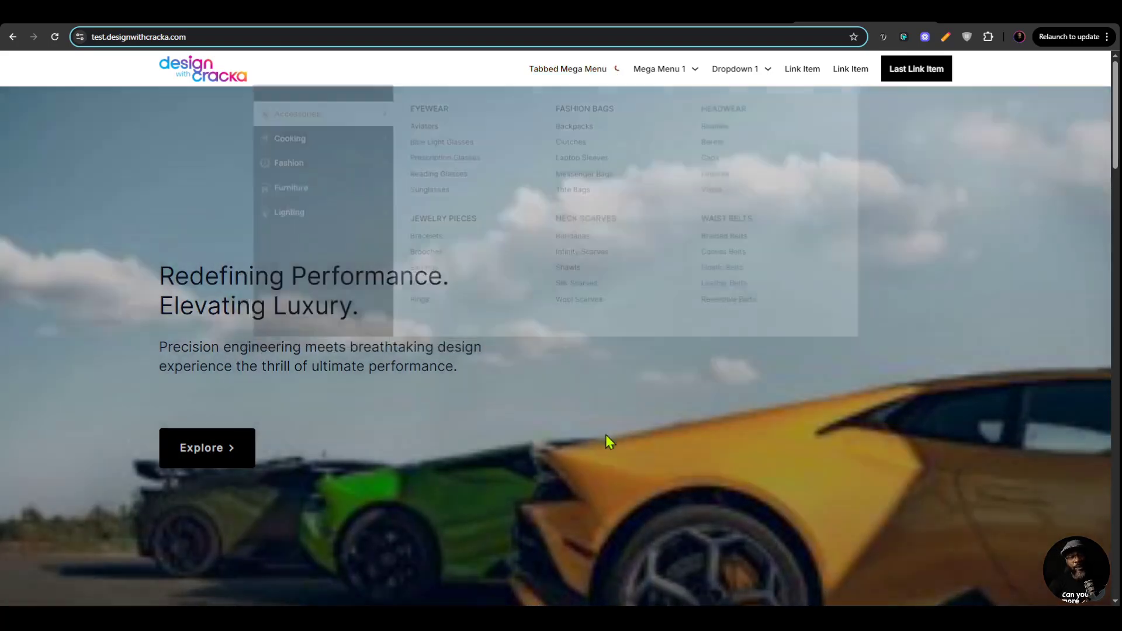
pyautogui.scroll(-7, 606, 433)
pyautogui.scroll(-20, 686, 311)
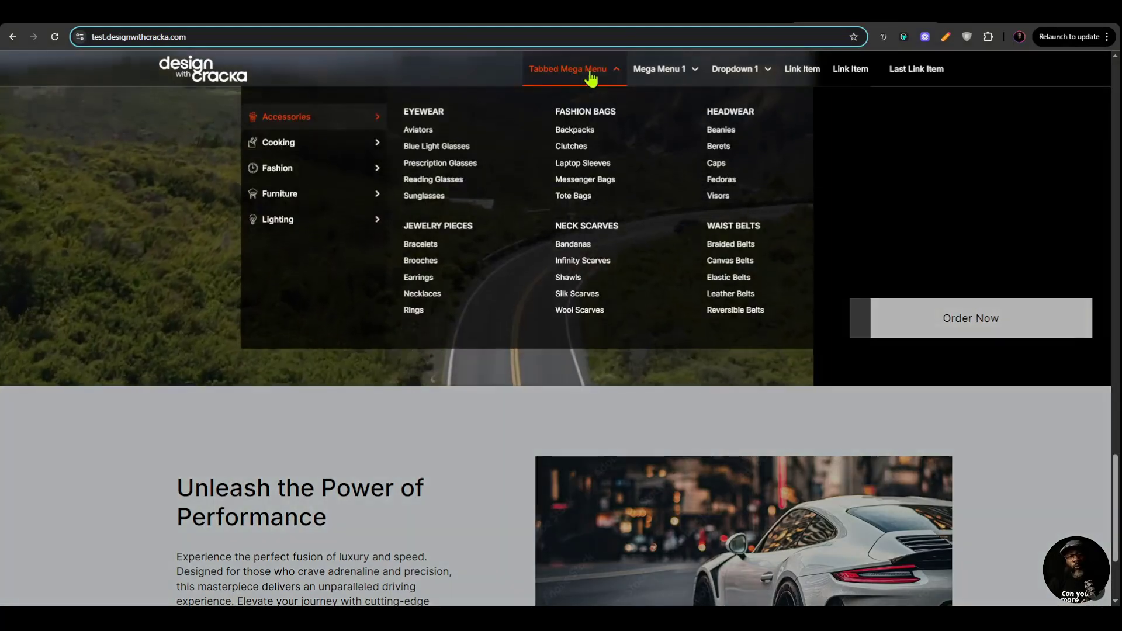
pyautogui.scroll(4, 755, 416)
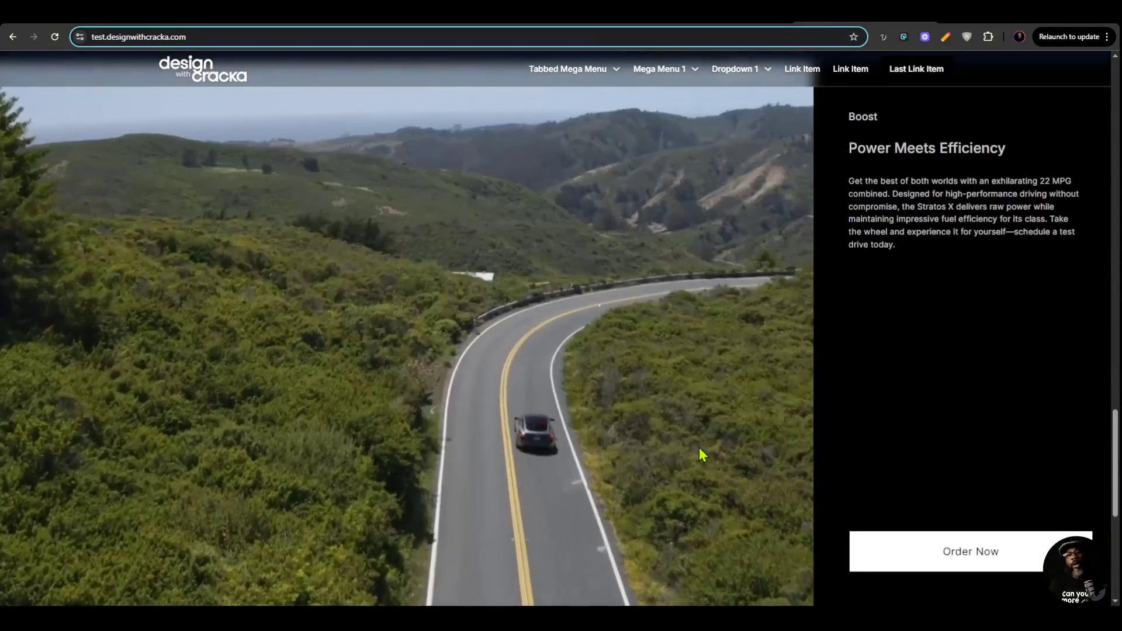
pyautogui.scroll(5, 683, 473)
pyautogui.scroll(-1, 699, 319)
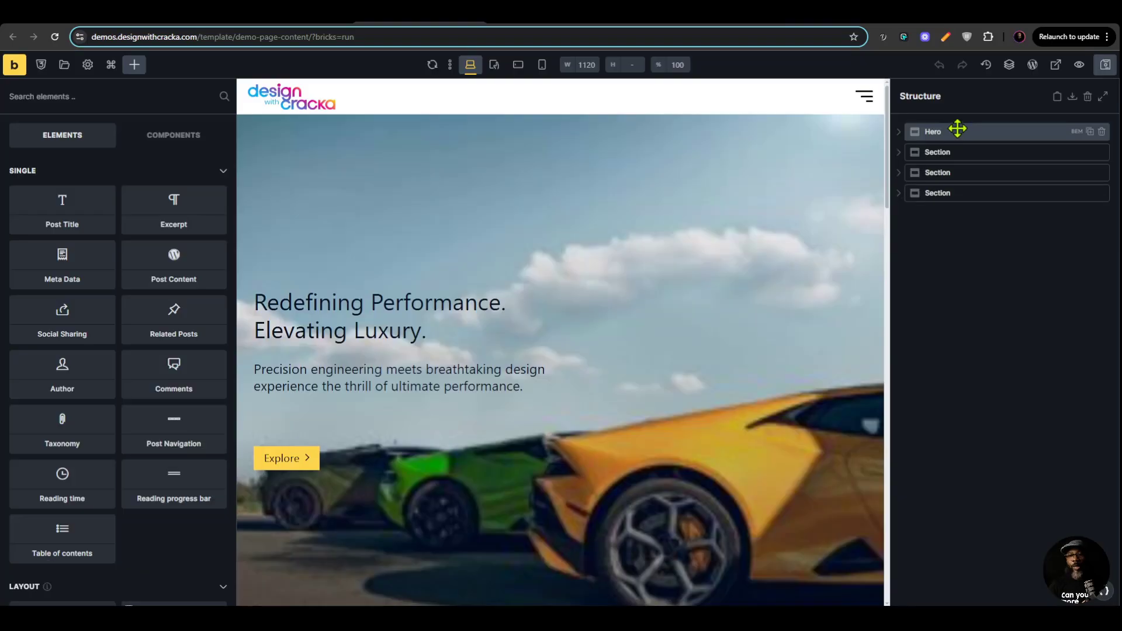
# Inspect the Hero and the other sections of the demo page content template, including the hero-section and video-section classes.
pyautogui.click(957, 129)
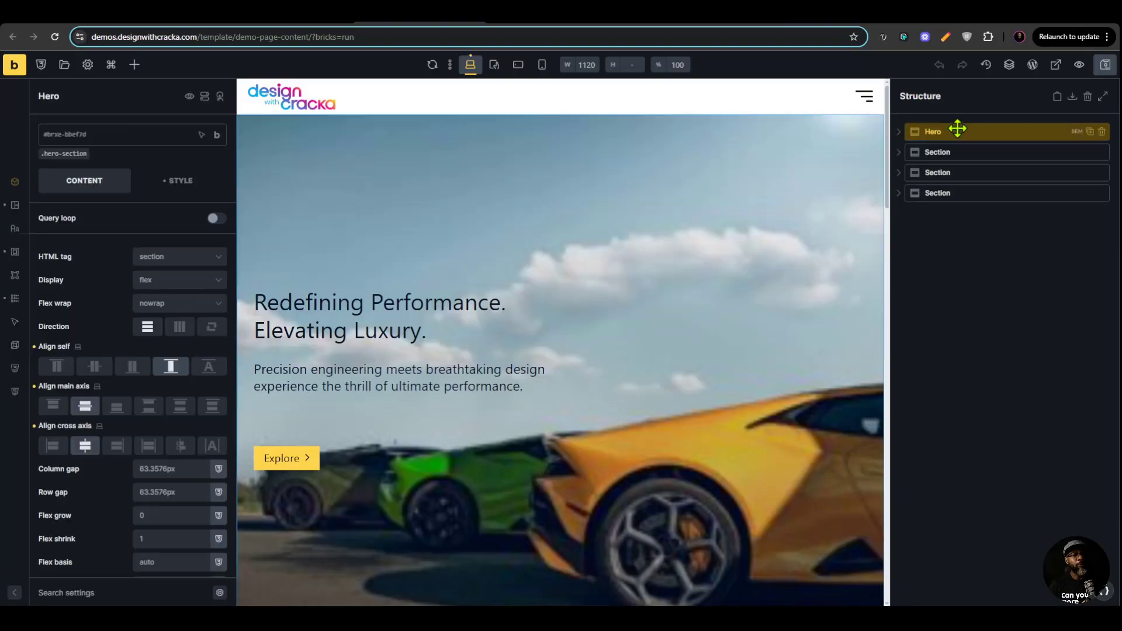
pyautogui.click(66, 155)
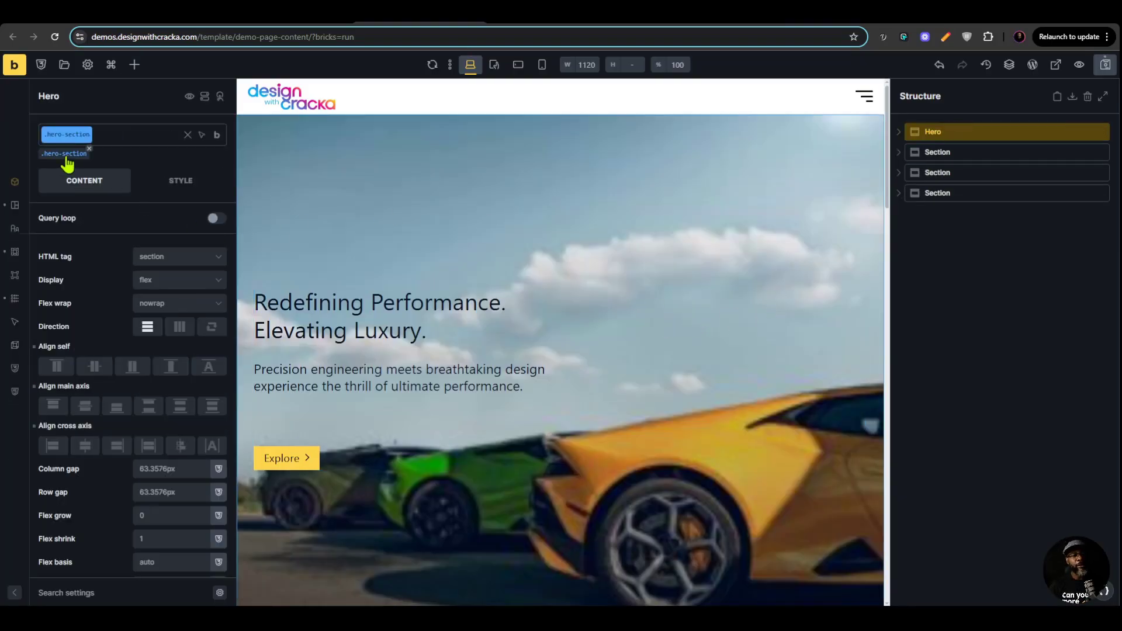
pyautogui.click(964, 193)
pyautogui.click(964, 172)
pyautogui.click(968, 193)
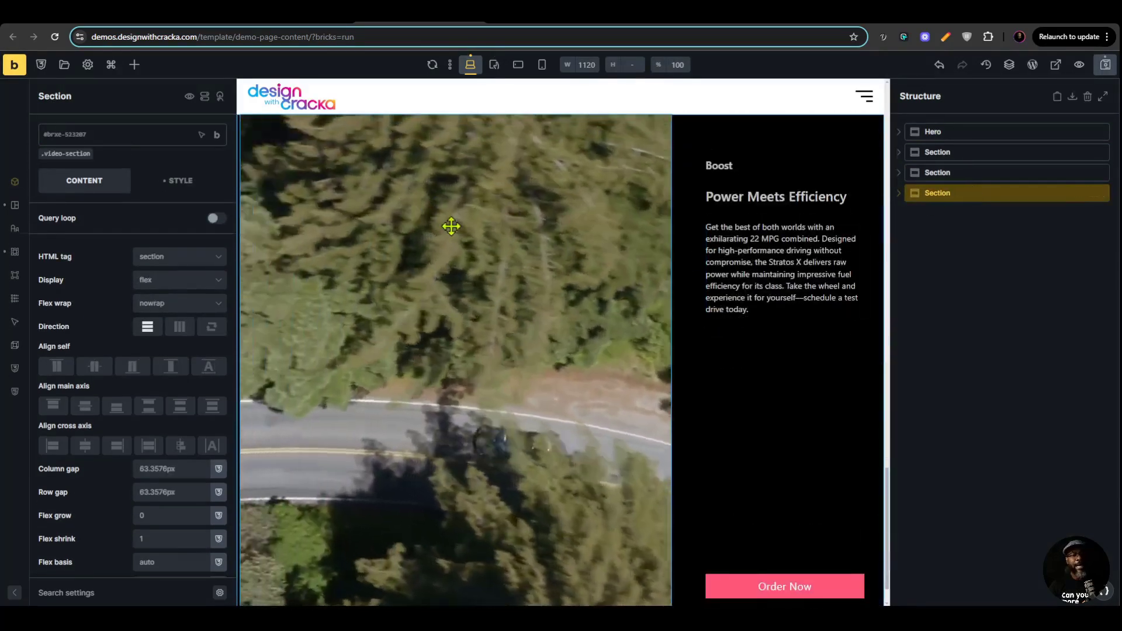
pyautogui.click(61, 155)
pyautogui.click(60, 155)
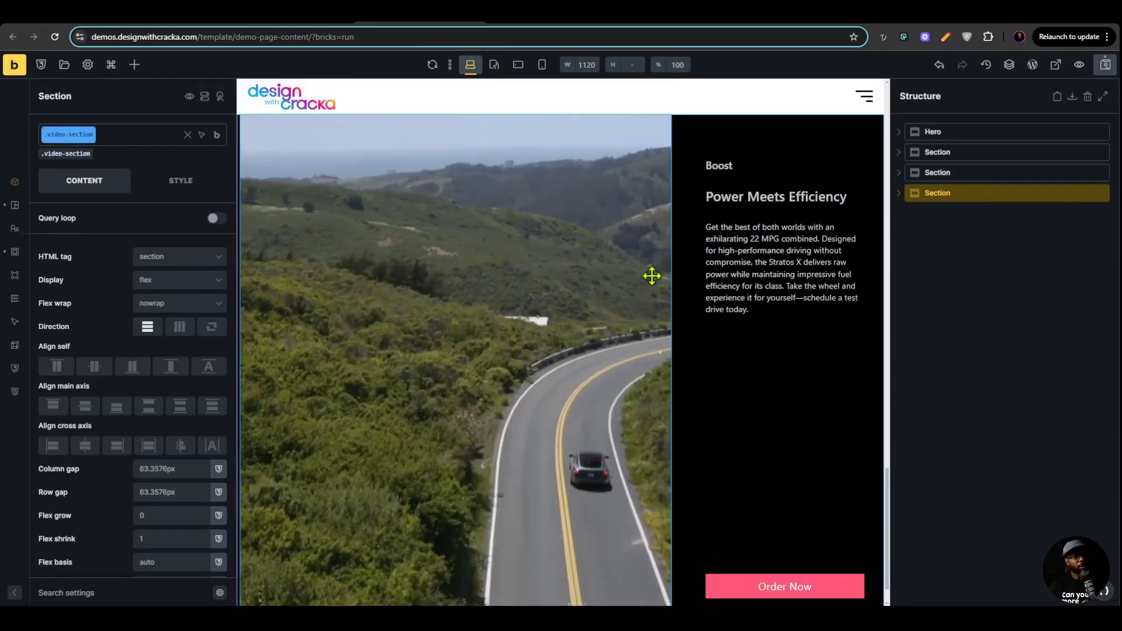
pyautogui.click(959, 133)
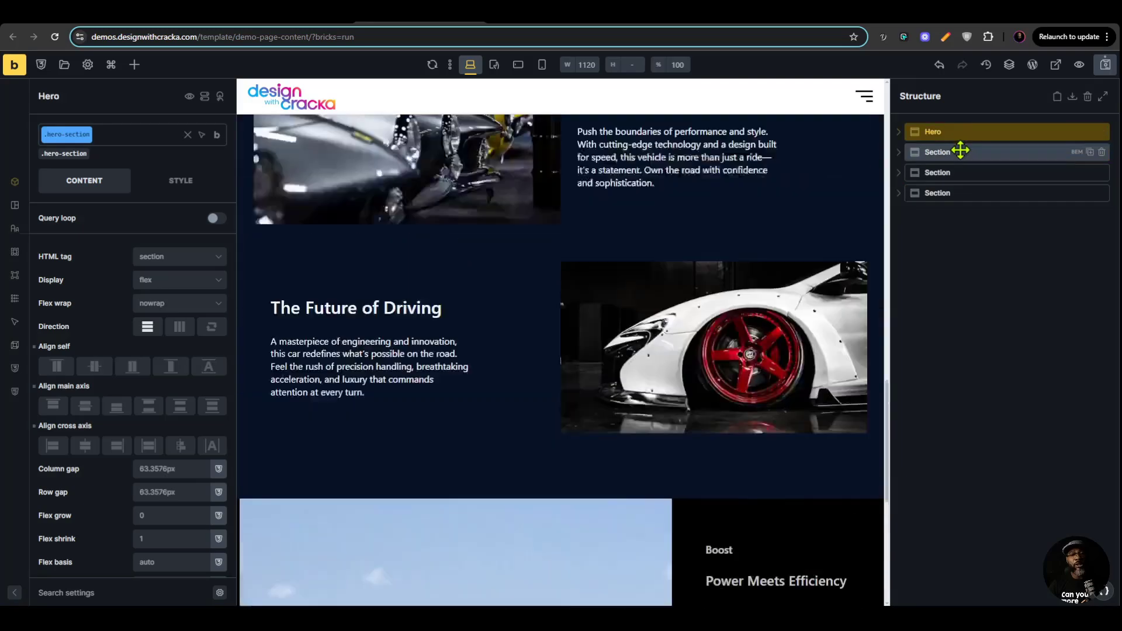
pyautogui.click(960, 151)
pyautogui.click(956, 172)
pyautogui.click(940, 193)
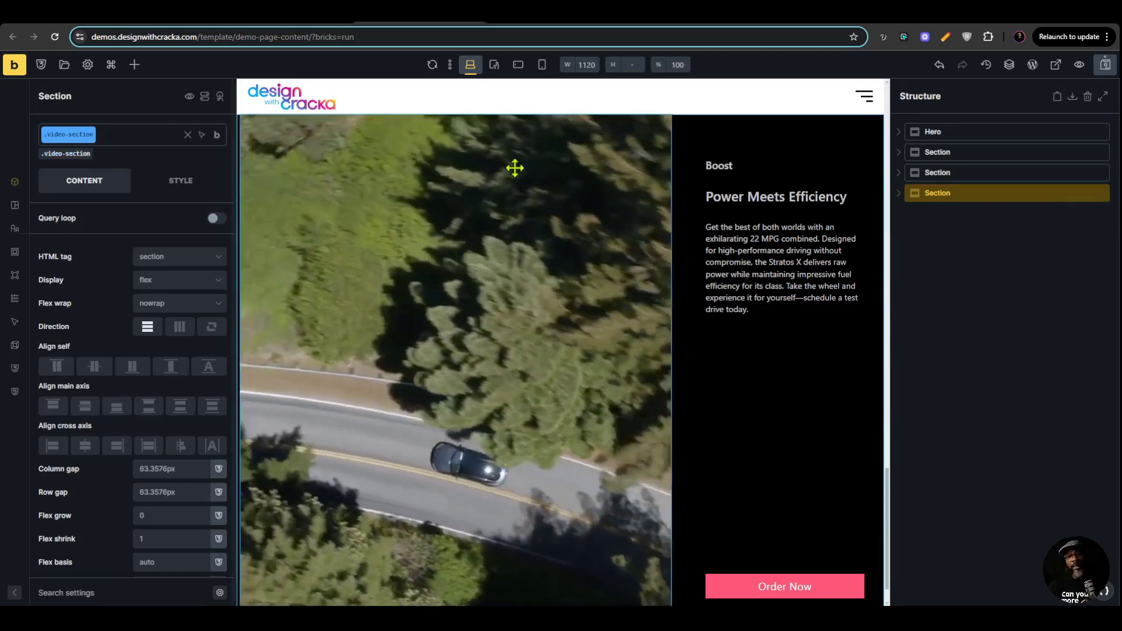
pyautogui.click(956, 131)
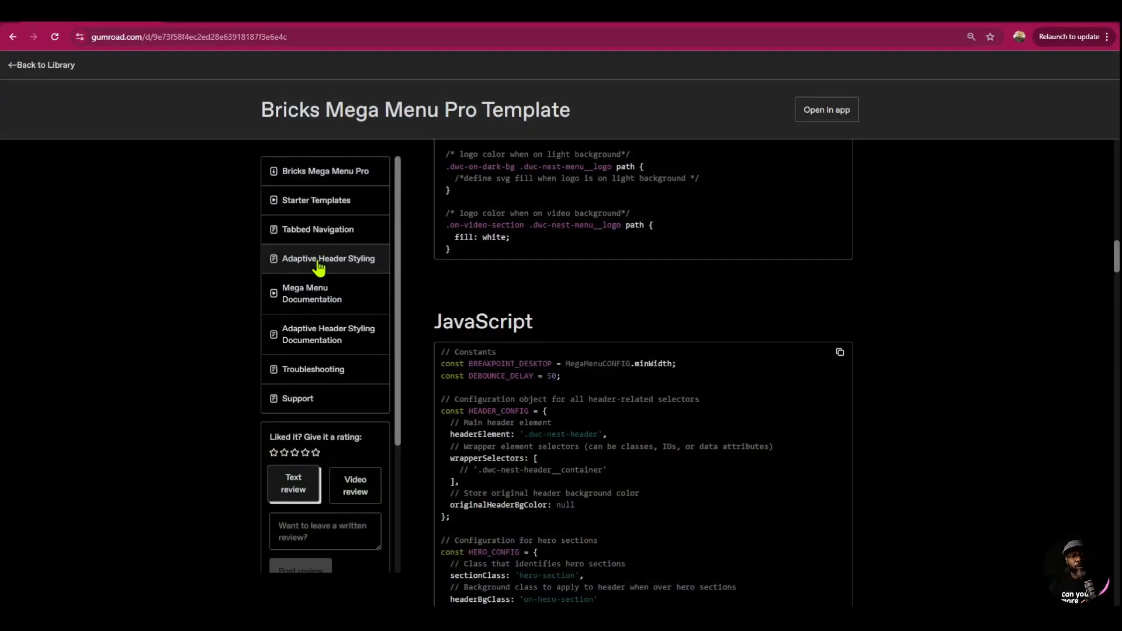
# Copy the Adaptive Header Styling CSS and JavaScript from the Bricks Mega Menu Pro Template page on Gumroad.
pyautogui.scroll(15, 684, 330)
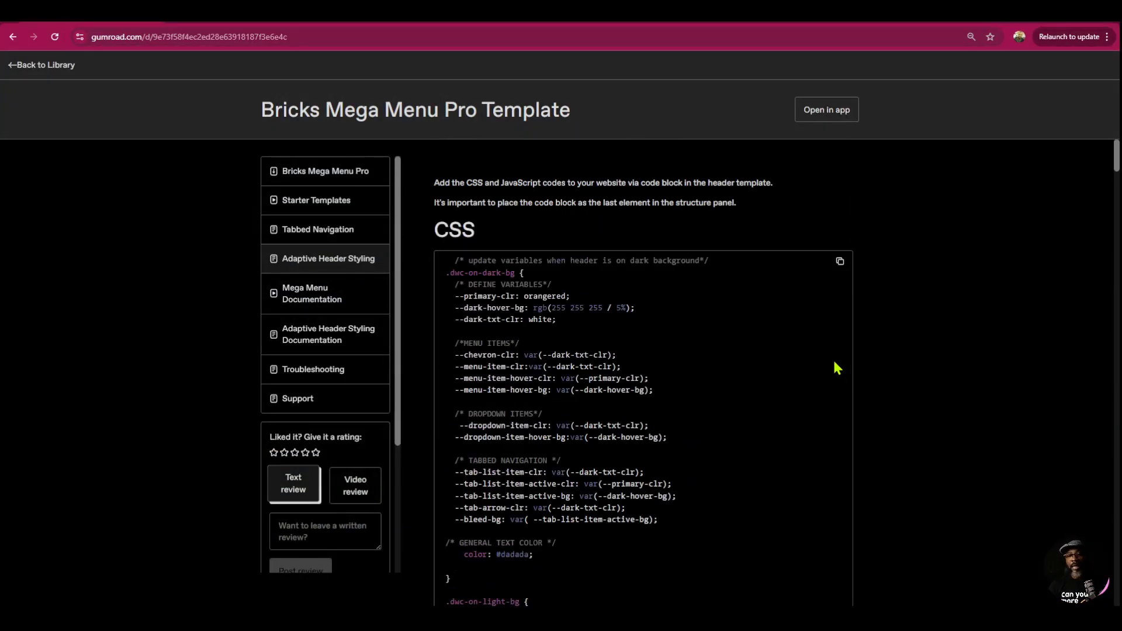
pyautogui.click(839, 263)
pyautogui.scroll(-6, 950, 342)
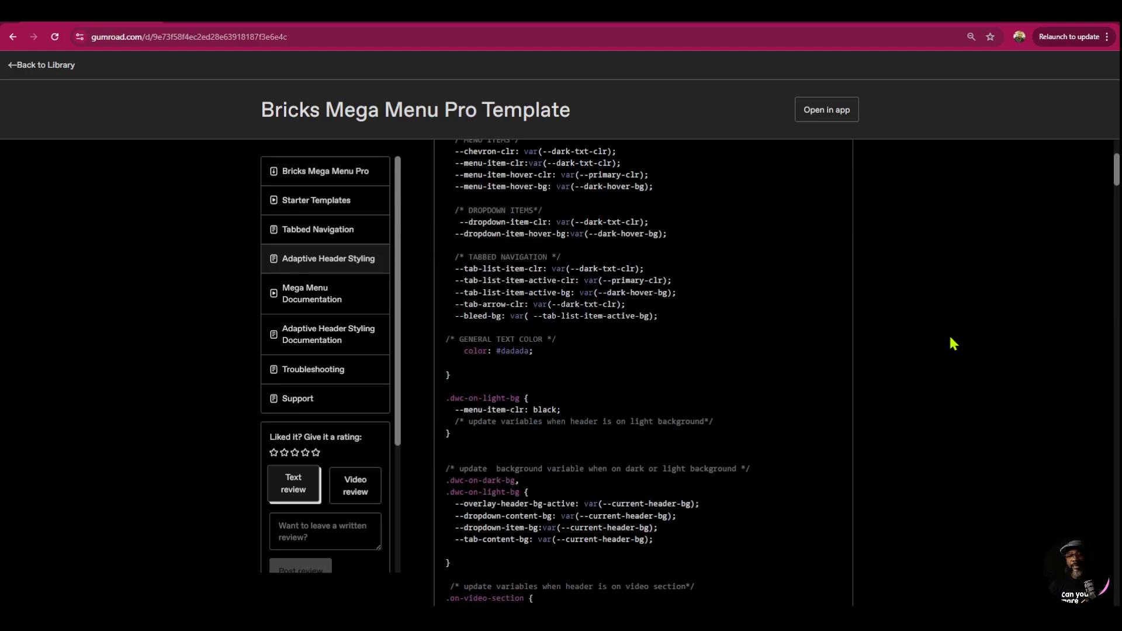
pyautogui.scroll(-8, 949, 345)
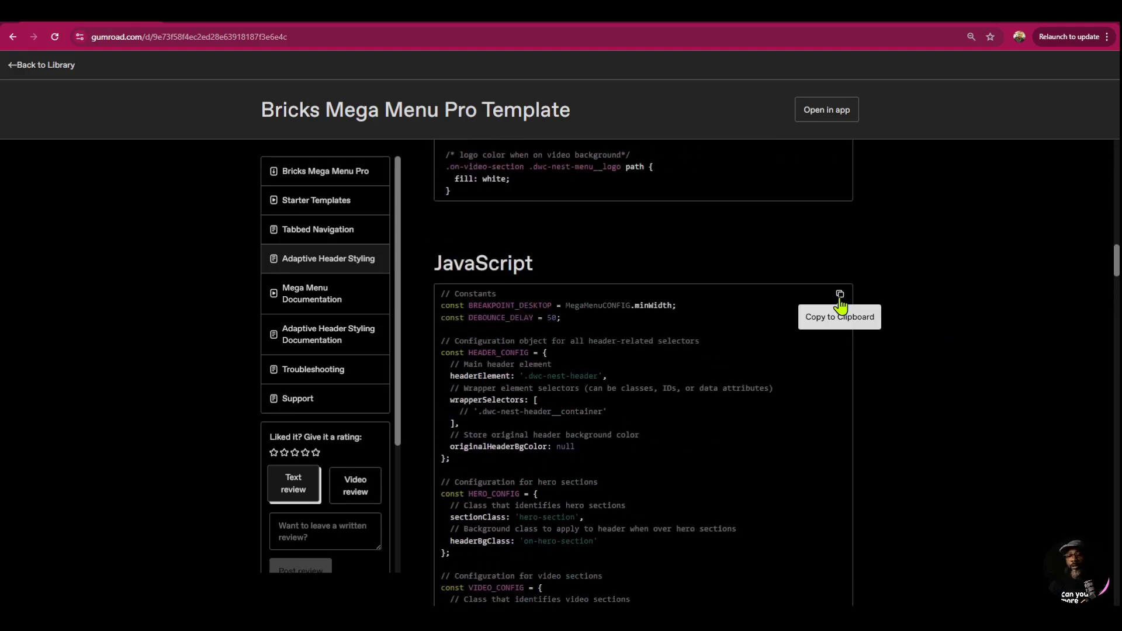
pyautogui.click(839, 294)
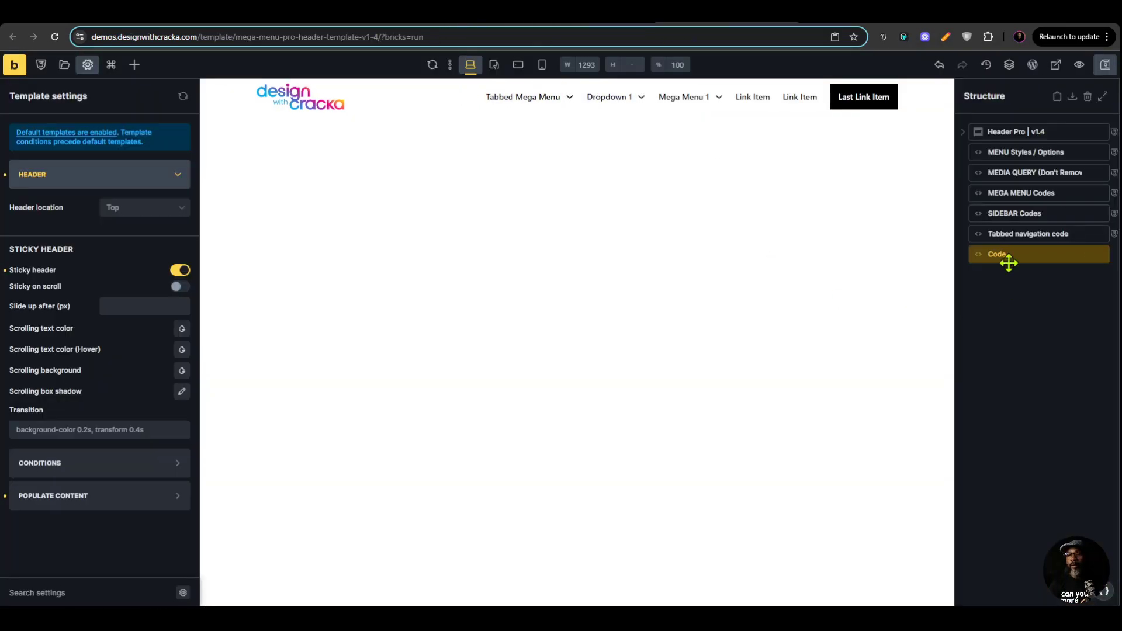
# Review the CSS and JavaScript in the header template's last Code element, and switch Execute code off and back on.
pyautogui.click(1008, 263)
pyautogui.scroll(-5, 175, 350)
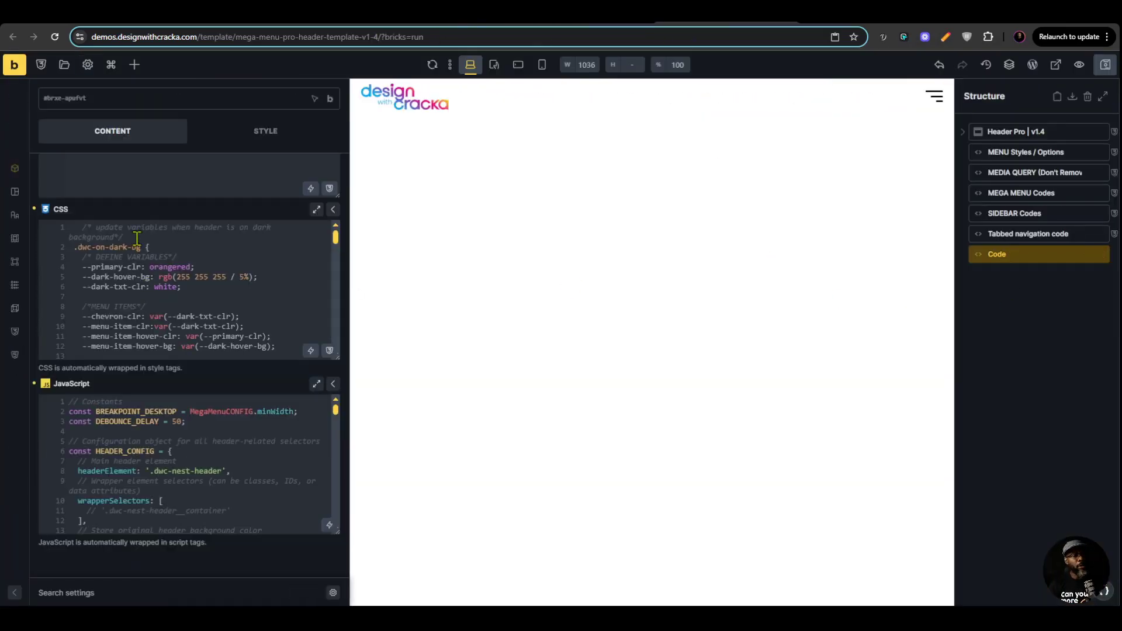
pyautogui.scroll(-3, 222, 343)
pyautogui.scroll(3, 199, 270)
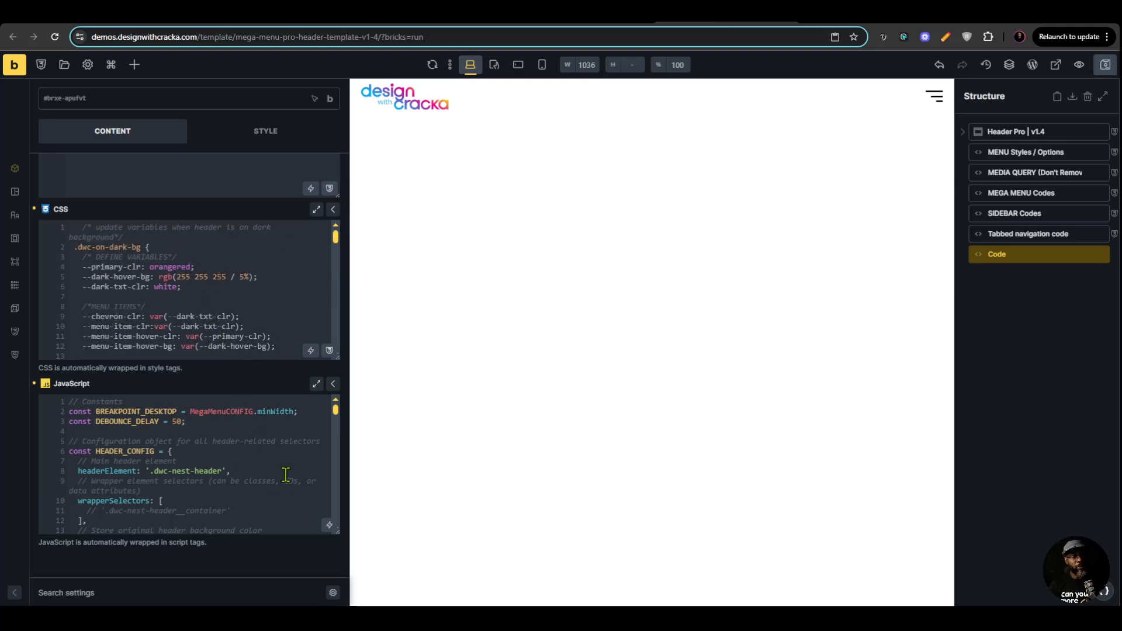
pyautogui.scroll(5, 286, 474)
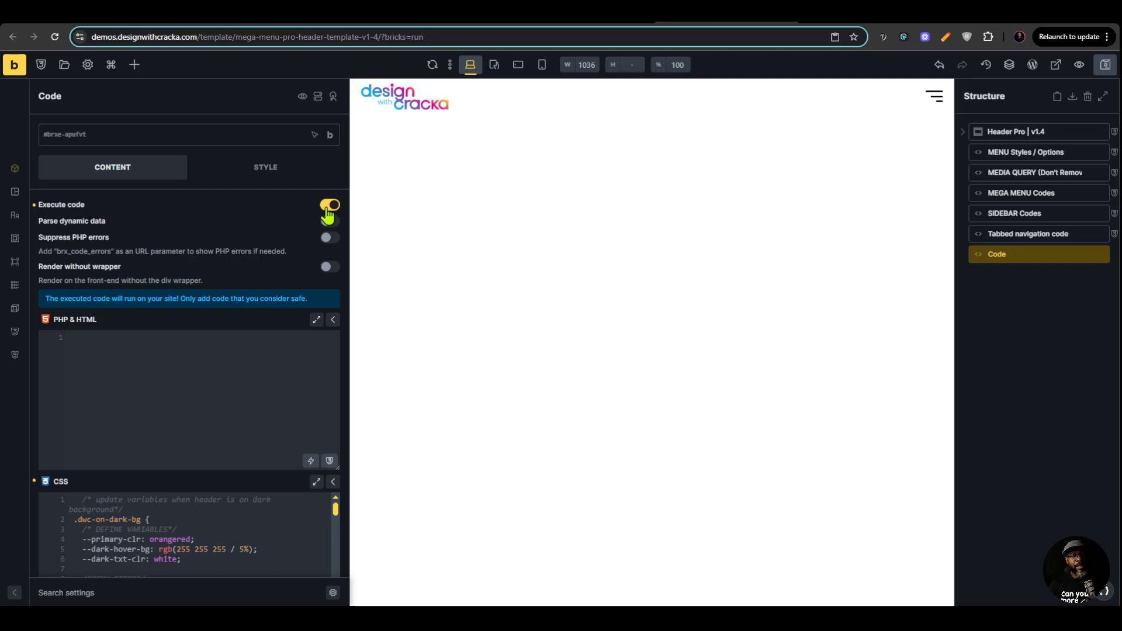
pyautogui.click(331, 205)
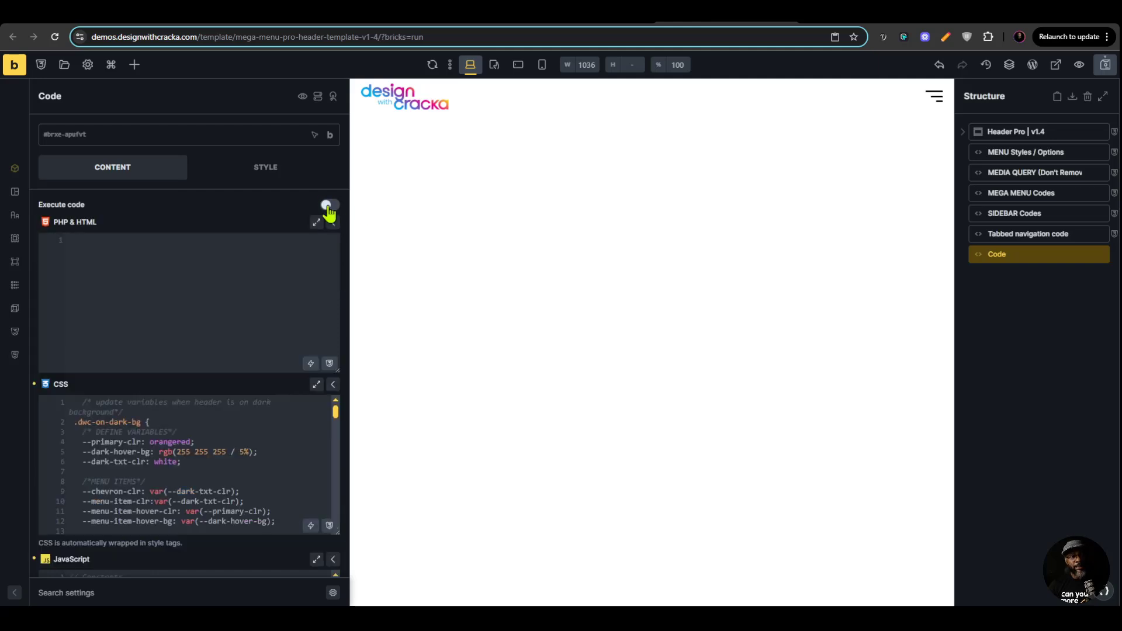
pyautogui.click(328, 208)
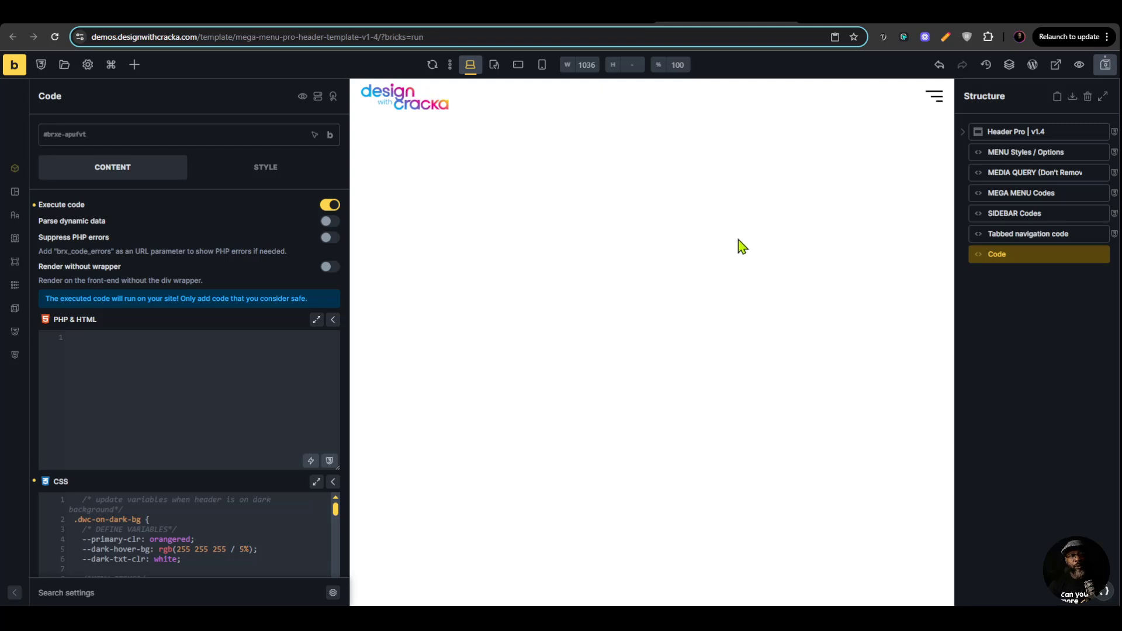
# Examine the header template's sticky header settings and how the header behaves while scrolling the test site.
pyautogui.click(86, 69)
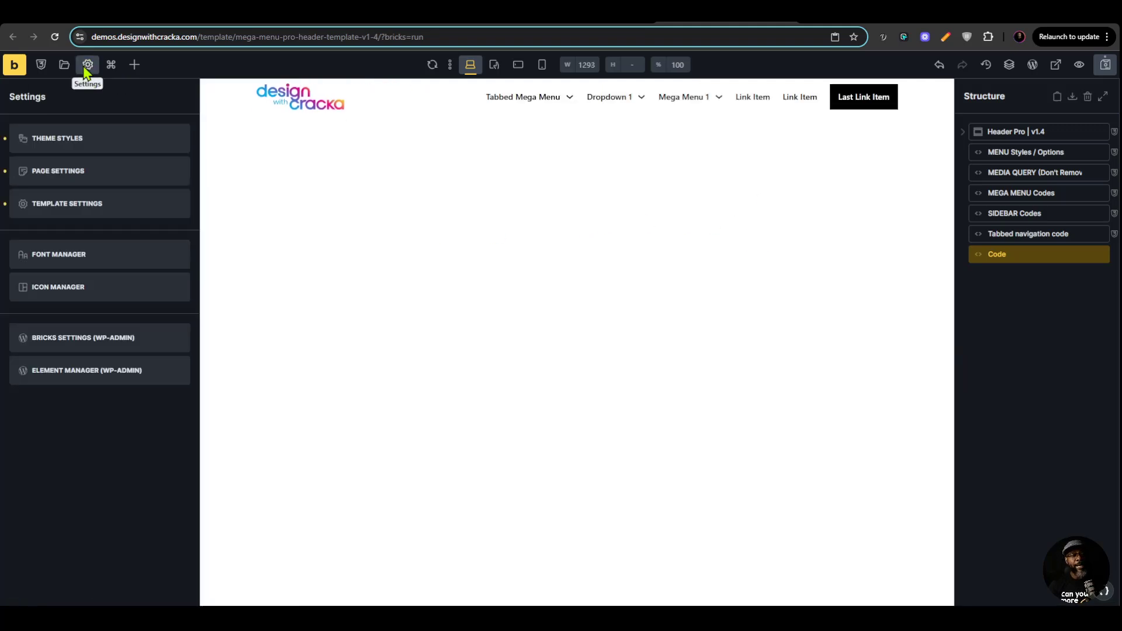
pyautogui.scroll(-3, 783, 262)
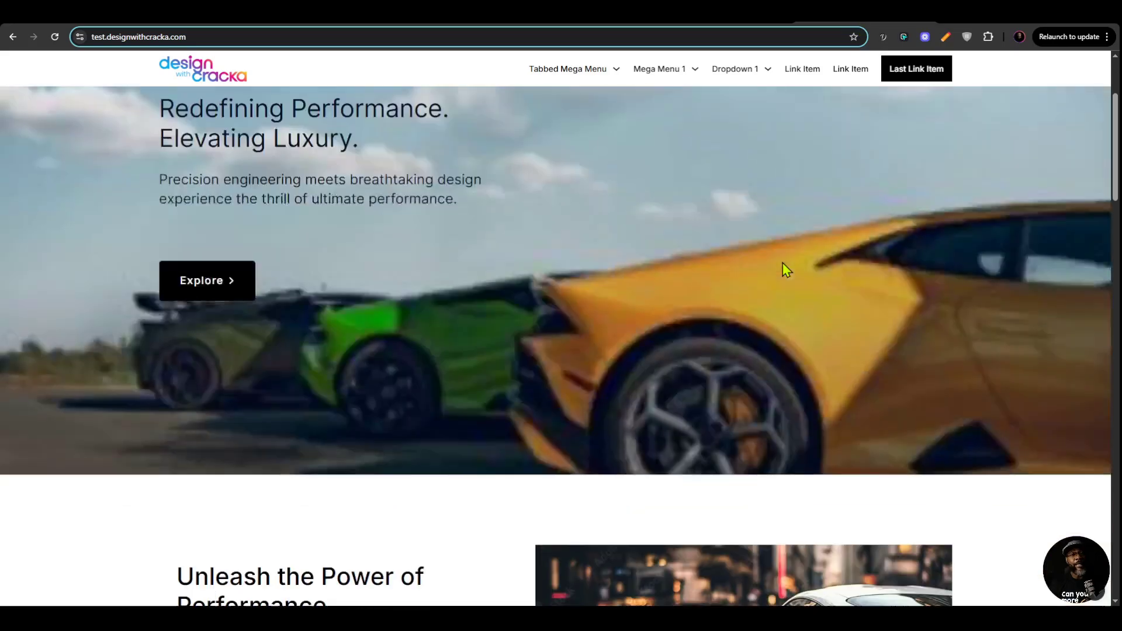
pyautogui.scroll(3, 783, 262)
pyautogui.scroll(-12, 783, 262)
pyautogui.scroll(10, 785, 270)
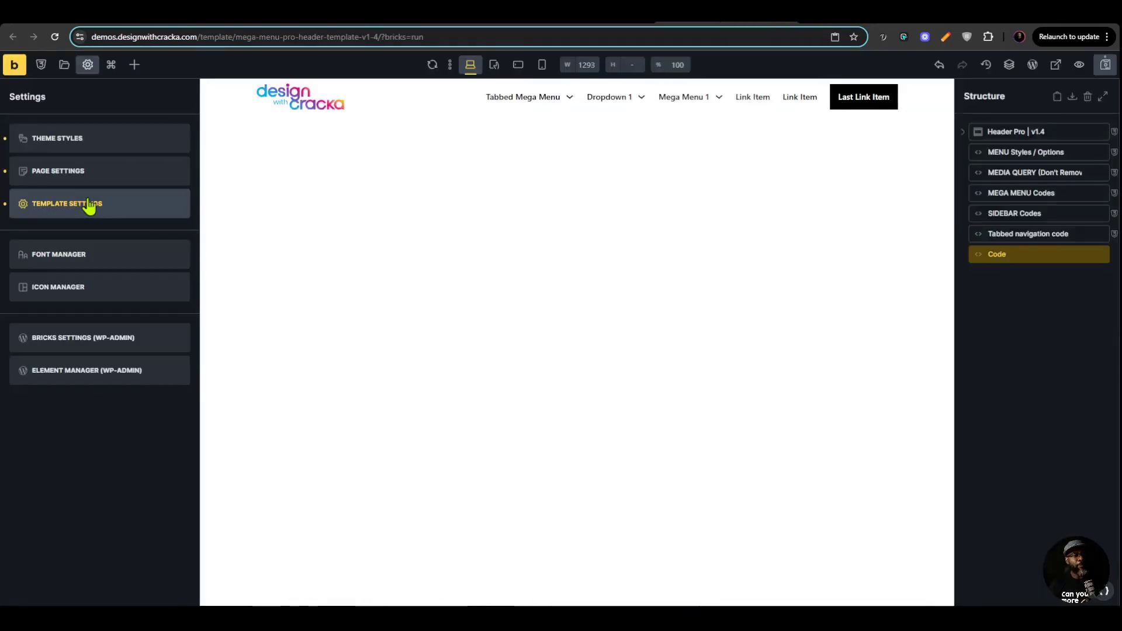
pyautogui.click(89, 204)
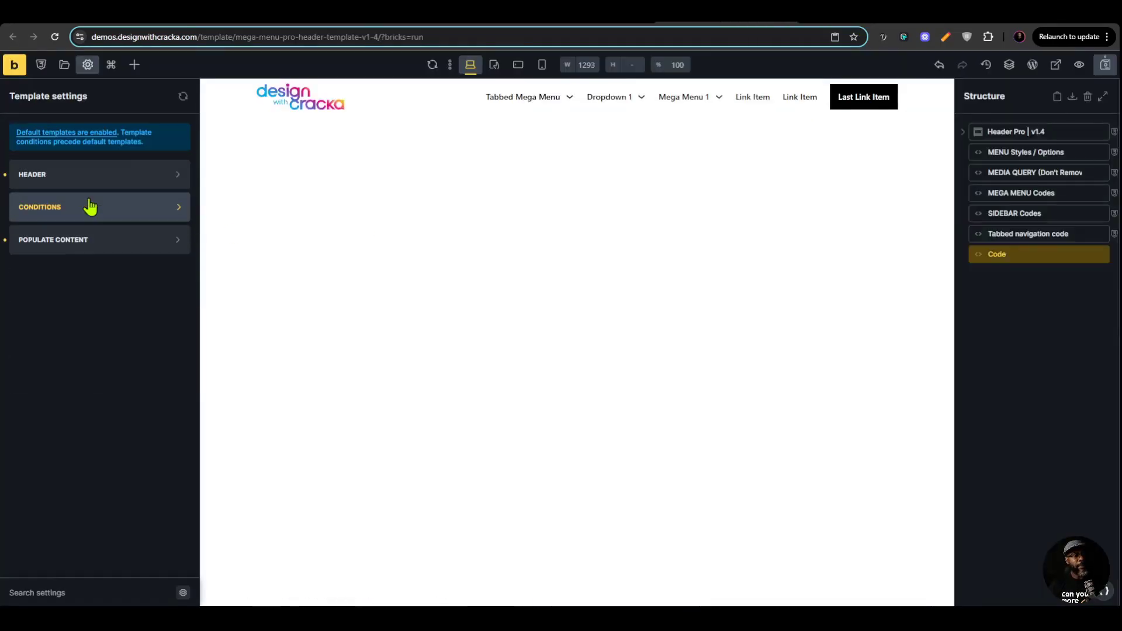
pyautogui.click(88, 179)
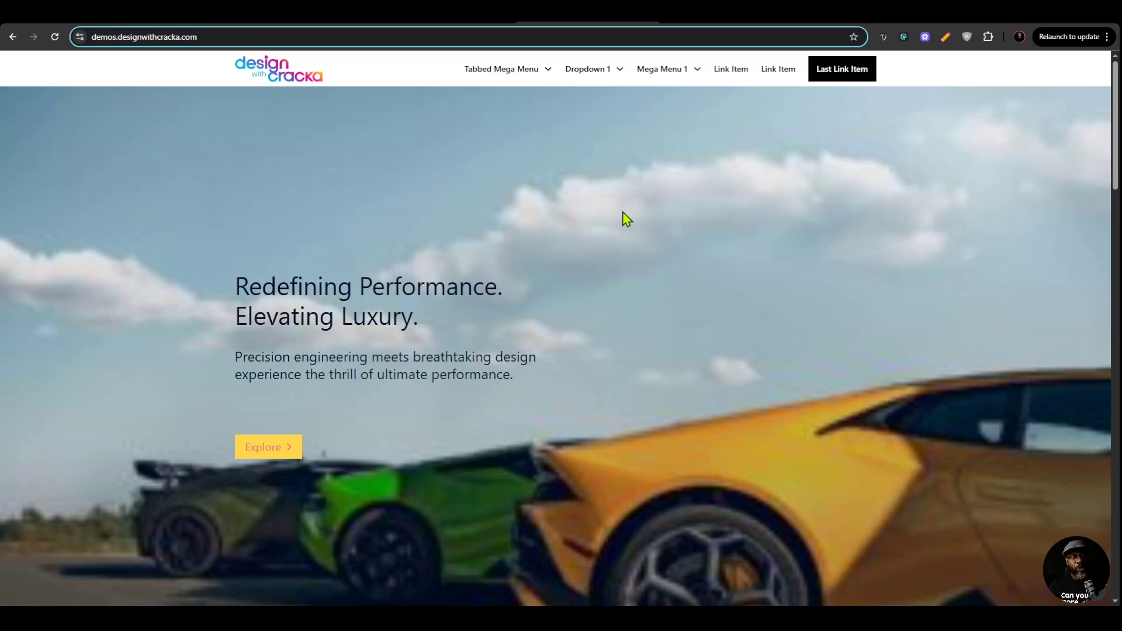
# Examine the demo site's header and open Tabbed Mega Menu over the hero, light, dark and video sections.
pyautogui.scroll(-15, 623, 213)
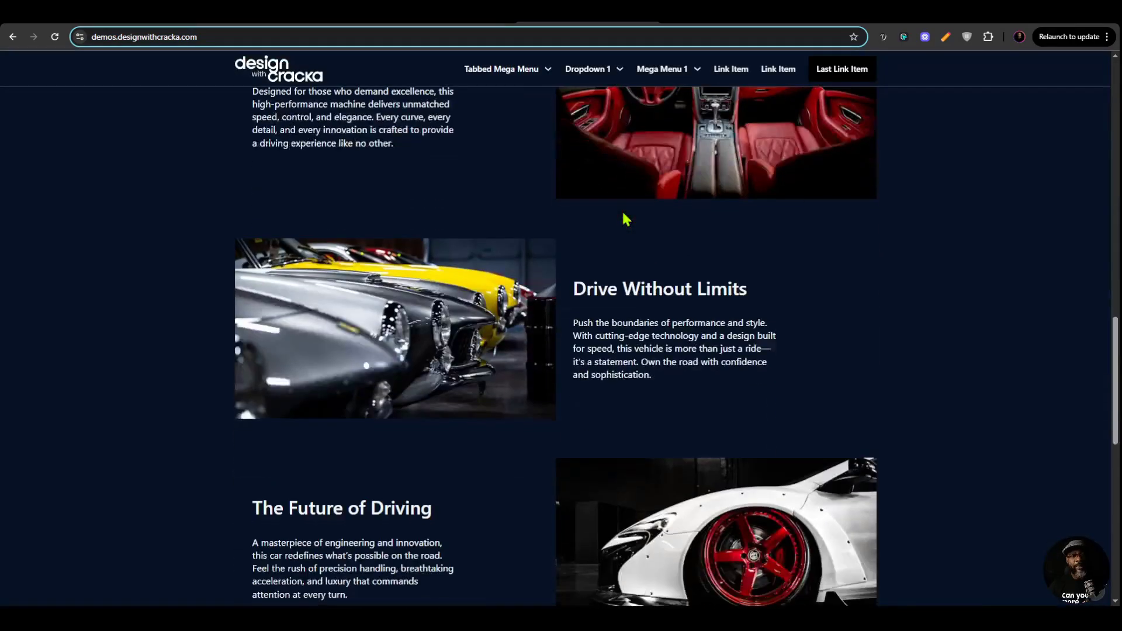
pyautogui.moveTo(523, 75)
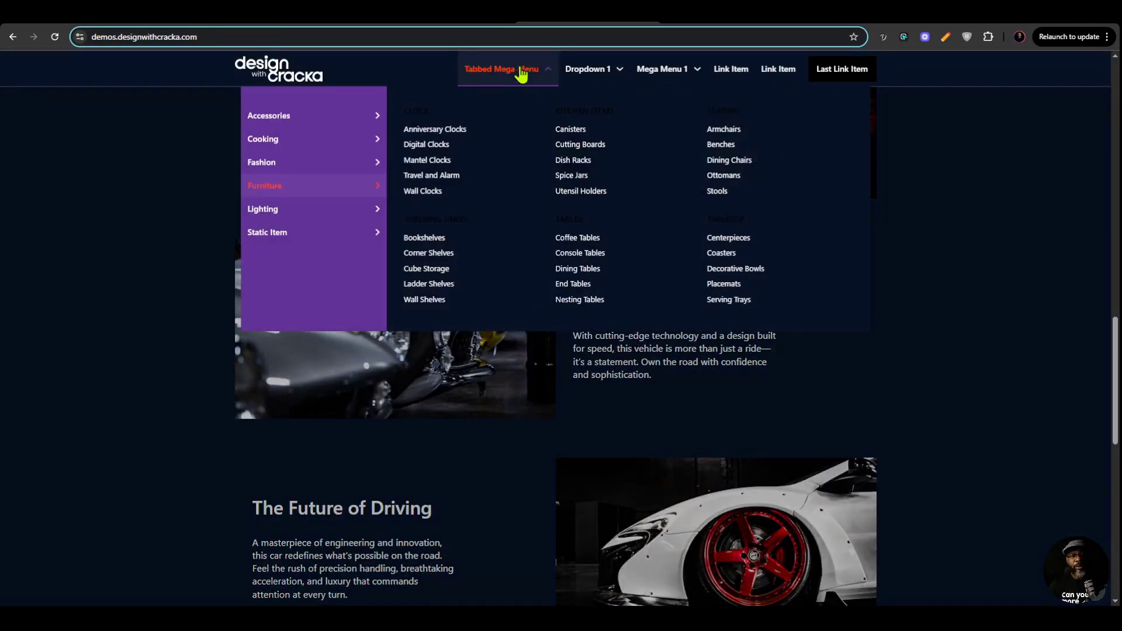
pyautogui.moveTo(368, 209)
pyautogui.scroll(-5, 556, 183)
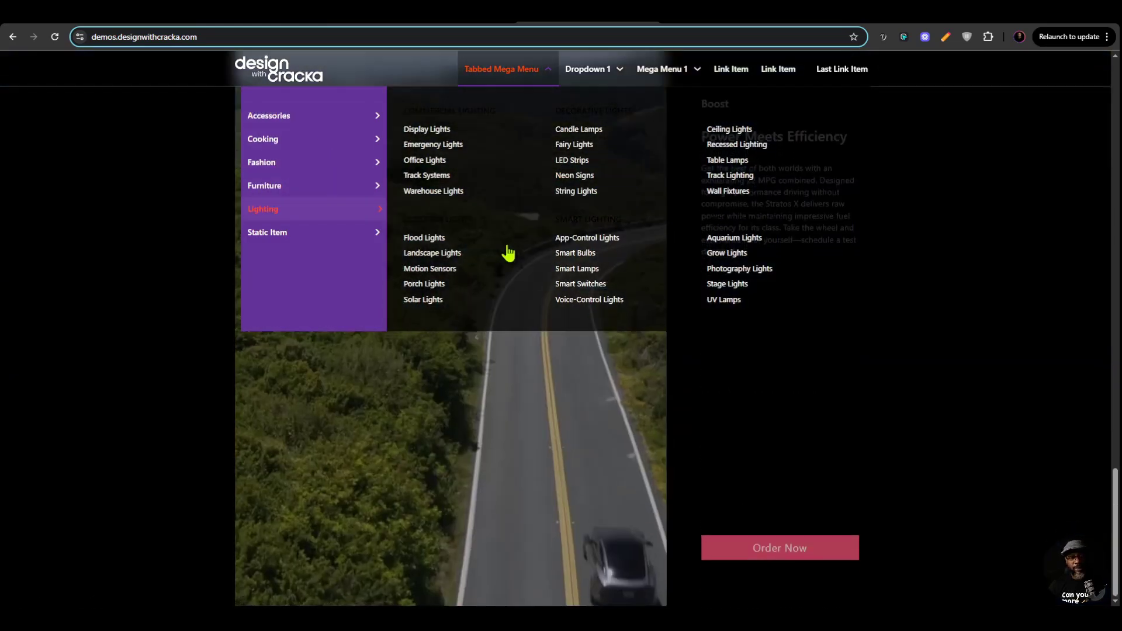
pyautogui.scroll(5, 509, 251)
pyautogui.scroll(10, 526, 234)
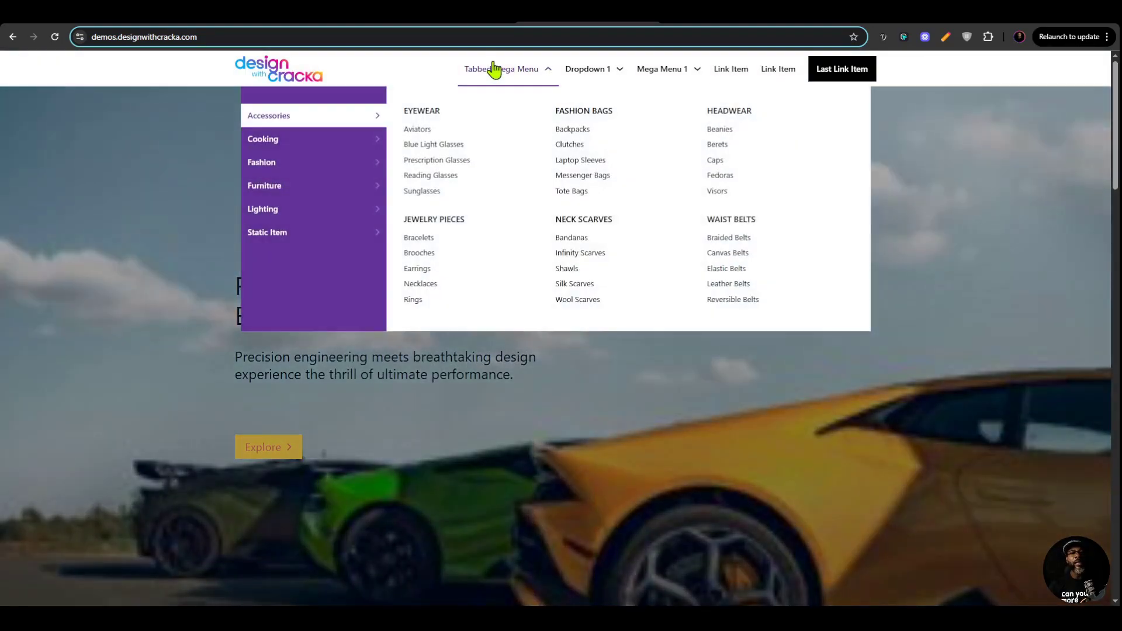
pyautogui.moveTo(634, 74)
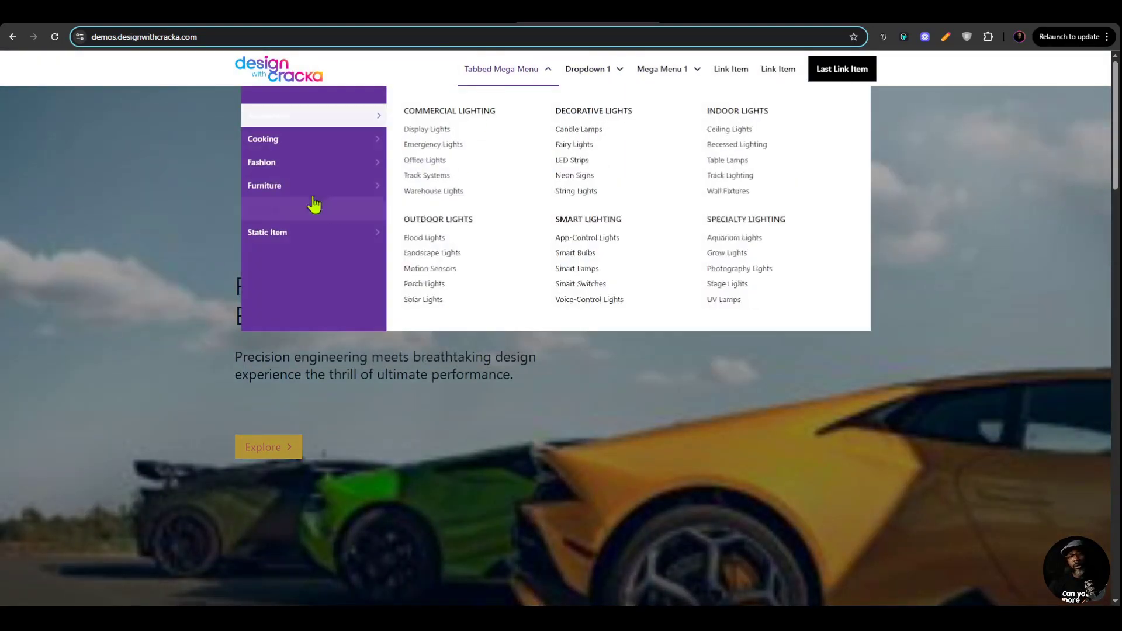
pyautogui.scroll(-6, 477, 161)
pyautogui.scroll(-4, 482, 166)
pyautogui.scroll(10, 488, 176)
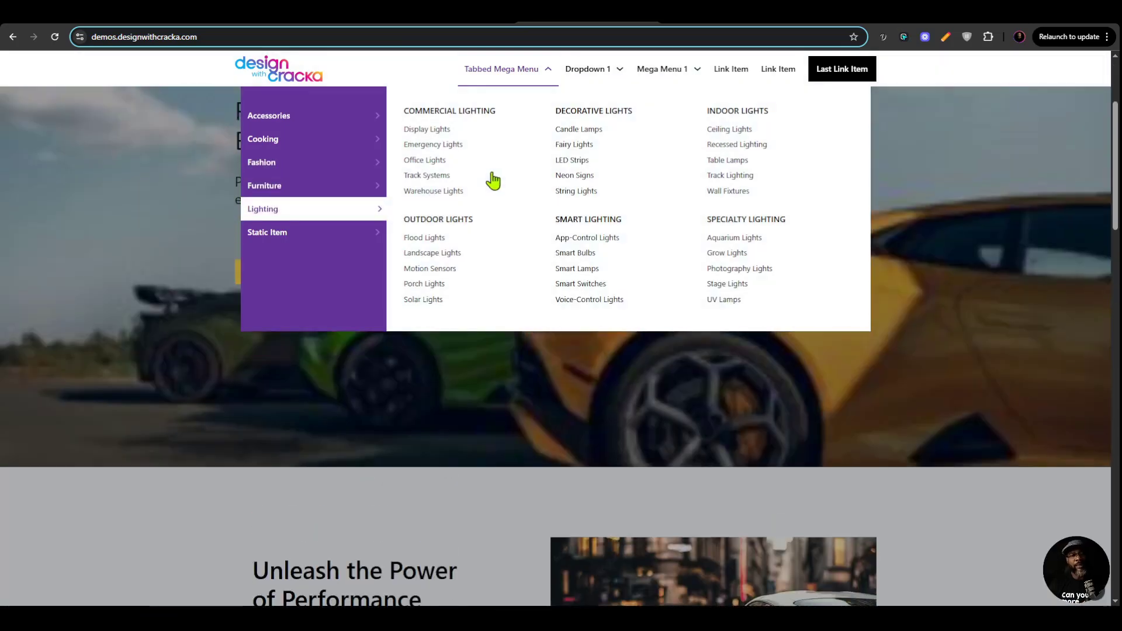
pyautogui.scroll(-15, 493, 186)
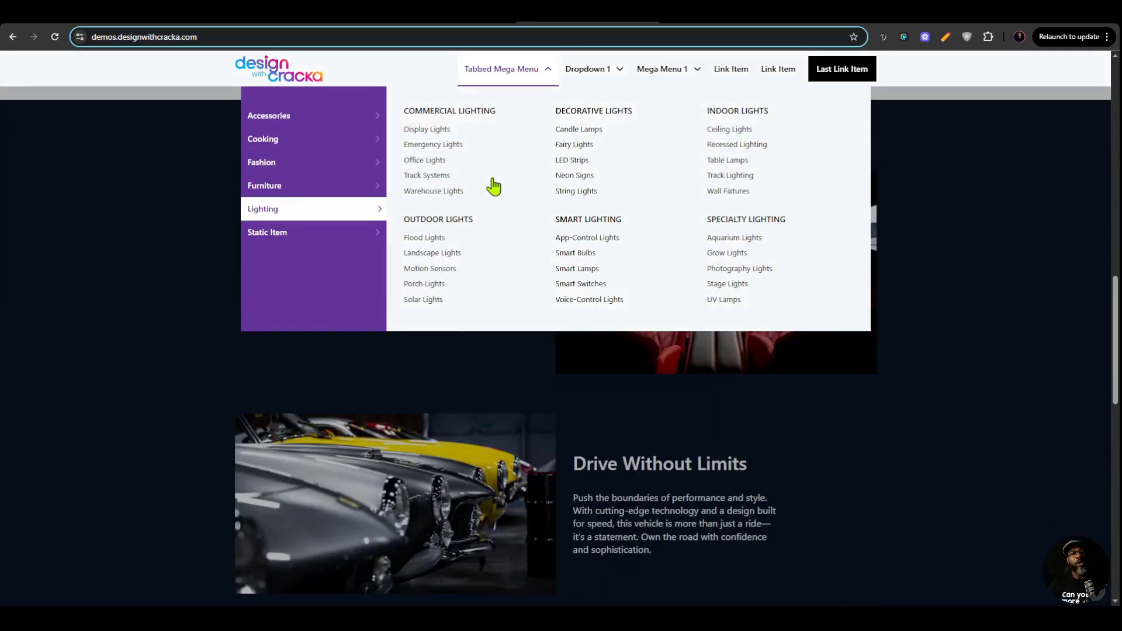
pyautogui.scroll(-10, 490, 285)
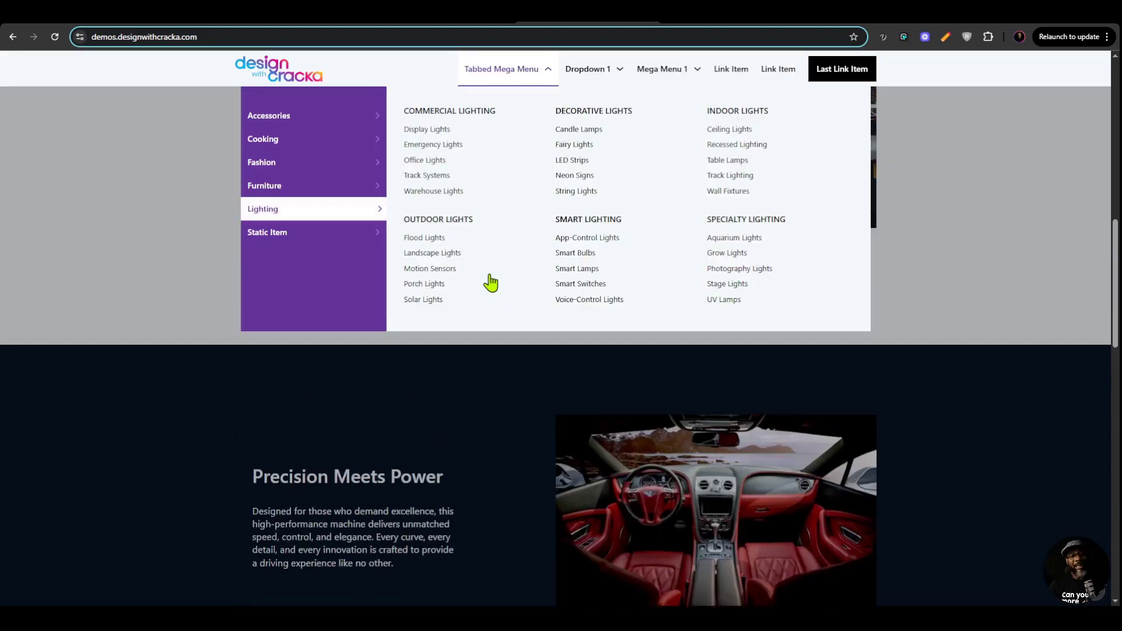
pyautogui.scroll(10, 494, 257)
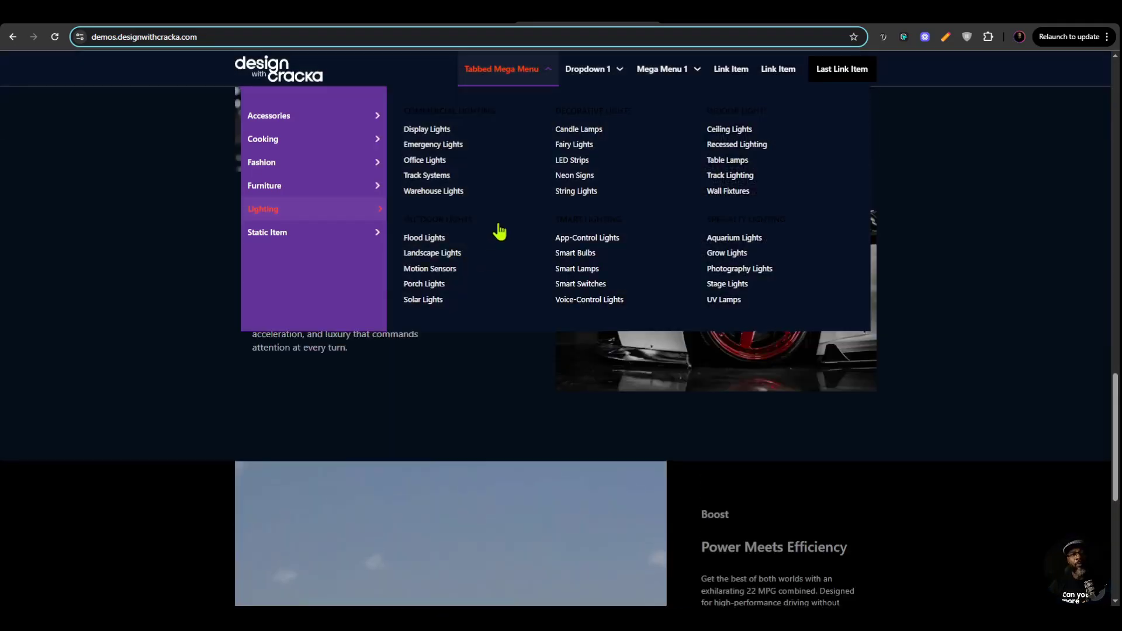
# Review the dark, light and video background variables in the expanded CSS of the header template's adaptive styling Code element.
pyautogui.click(718, 22)
pyautogui.click(993, 256)
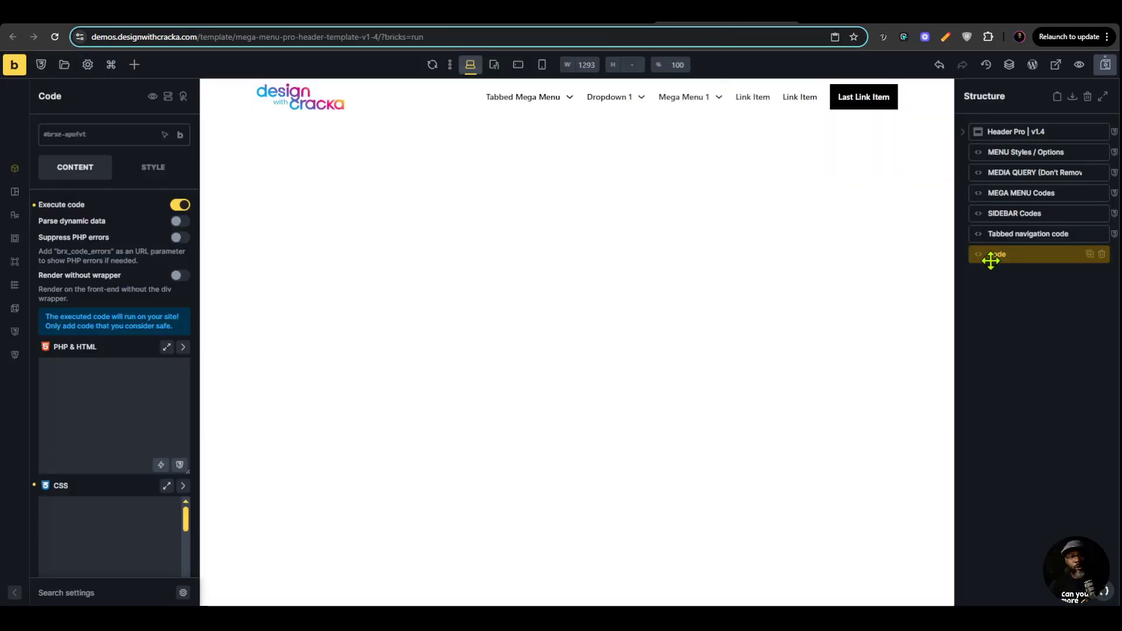
pyautogui.click(316, 210)
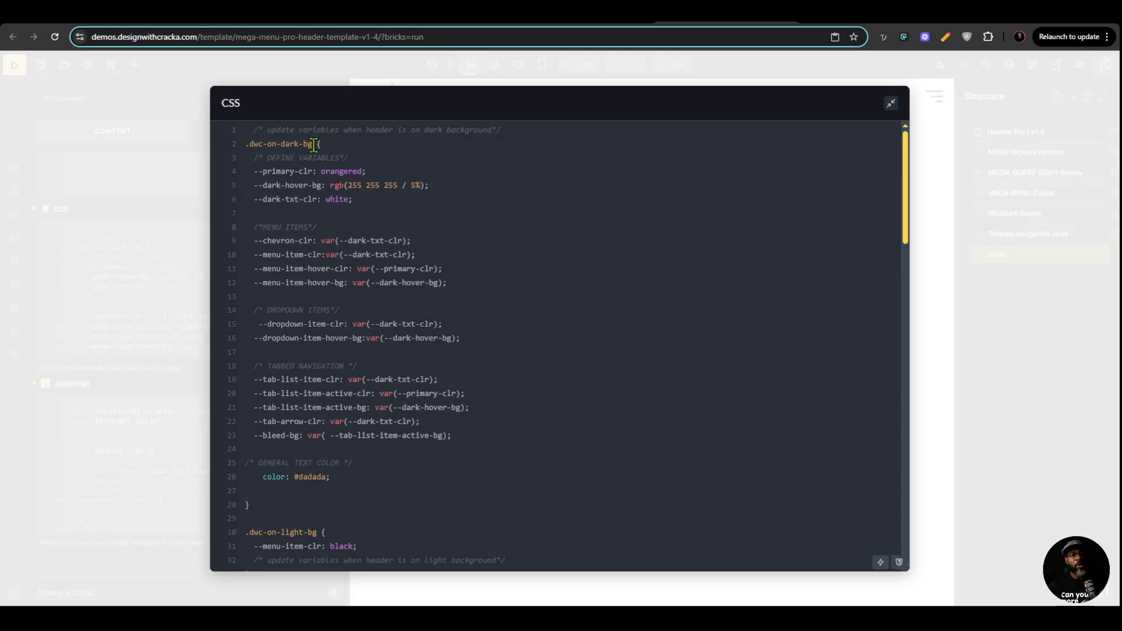
pyautogui.moveTo(314, 144); pyautogui.dragTo(223, 153)
pyautogui.scroll(-1, 367, 191)
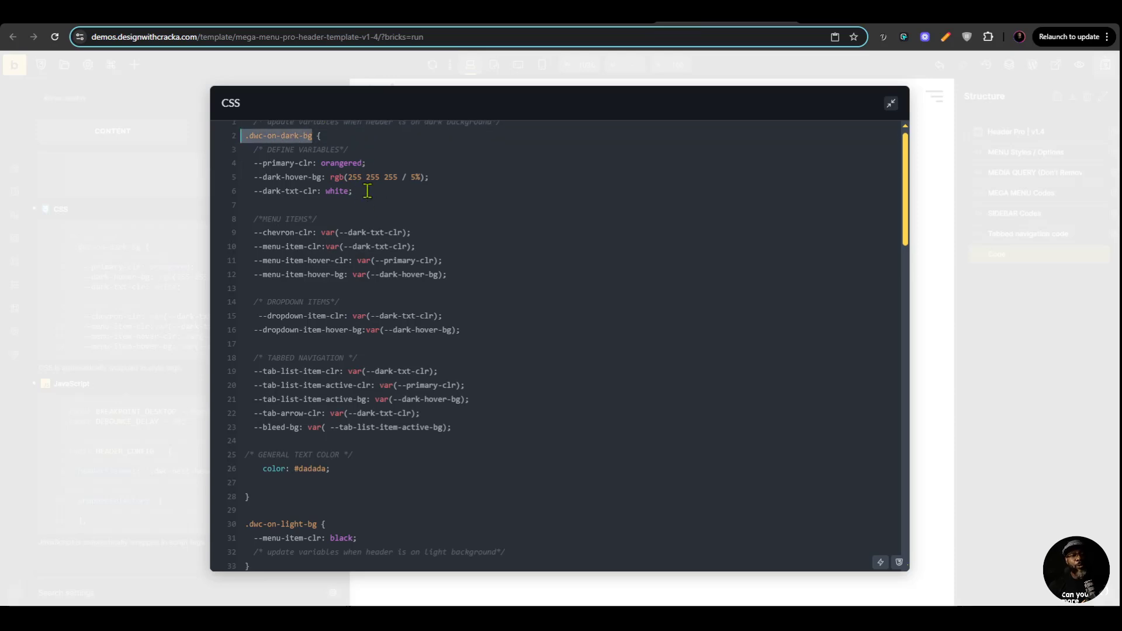
pyautogui.scroll(-12, 367, 191)
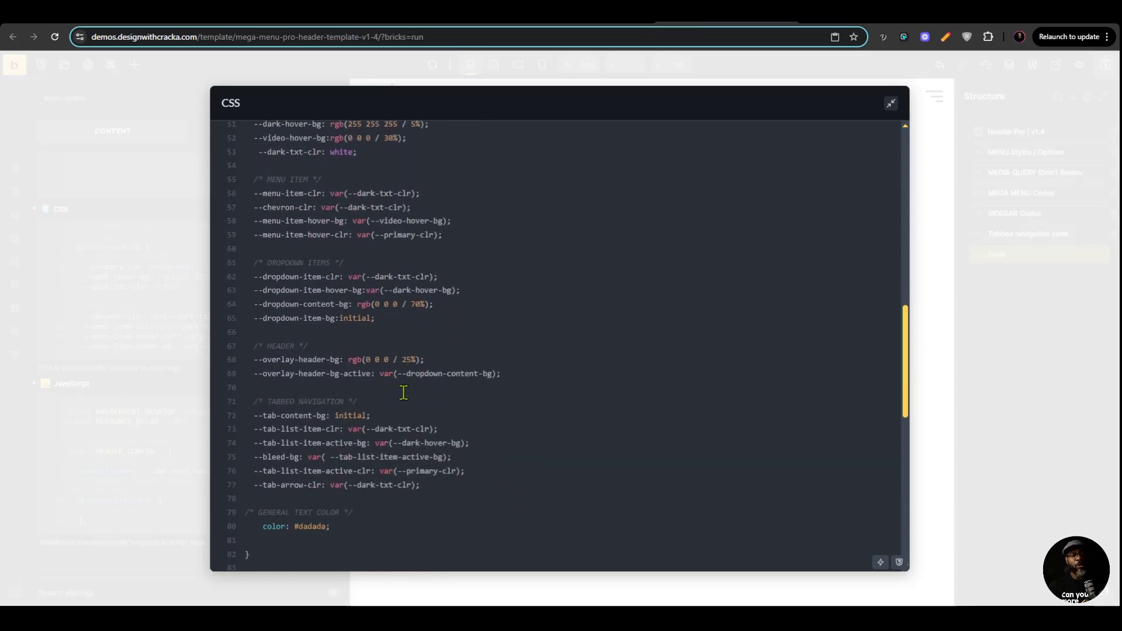
pyautogui.scroll(5, 403, 393)
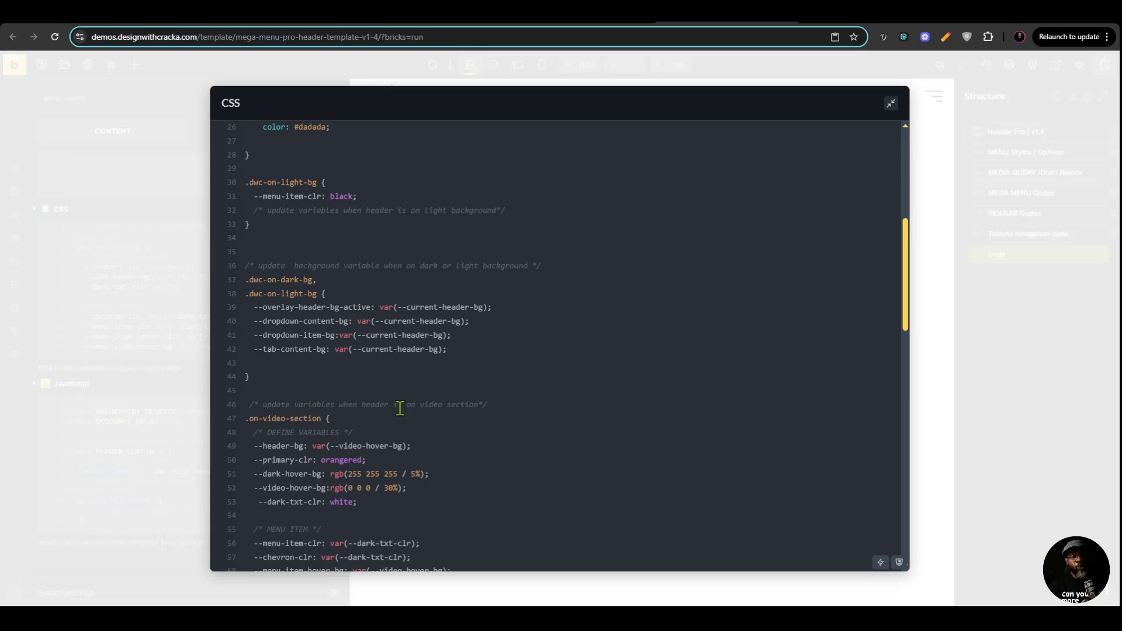
pyautogui.scroll(-4, 300, 260)
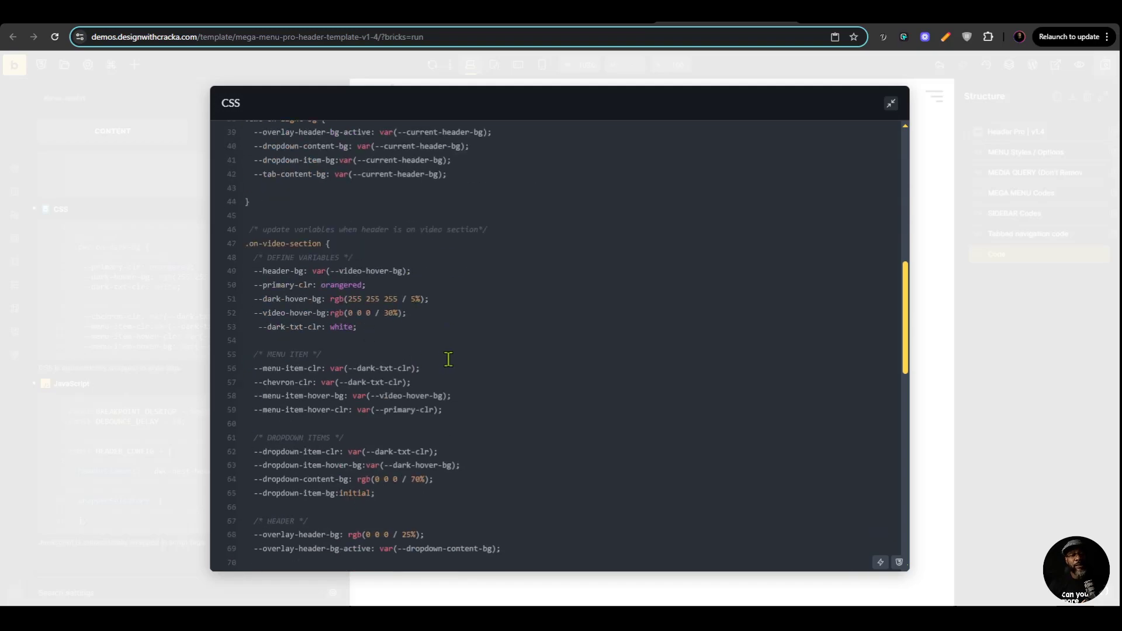
pyautogui.scroll(5, 449, 359)
# Check the Tabbed Mega Menu's tab list background over the dark section of the demo site.
pyautogui.click(602, 24)
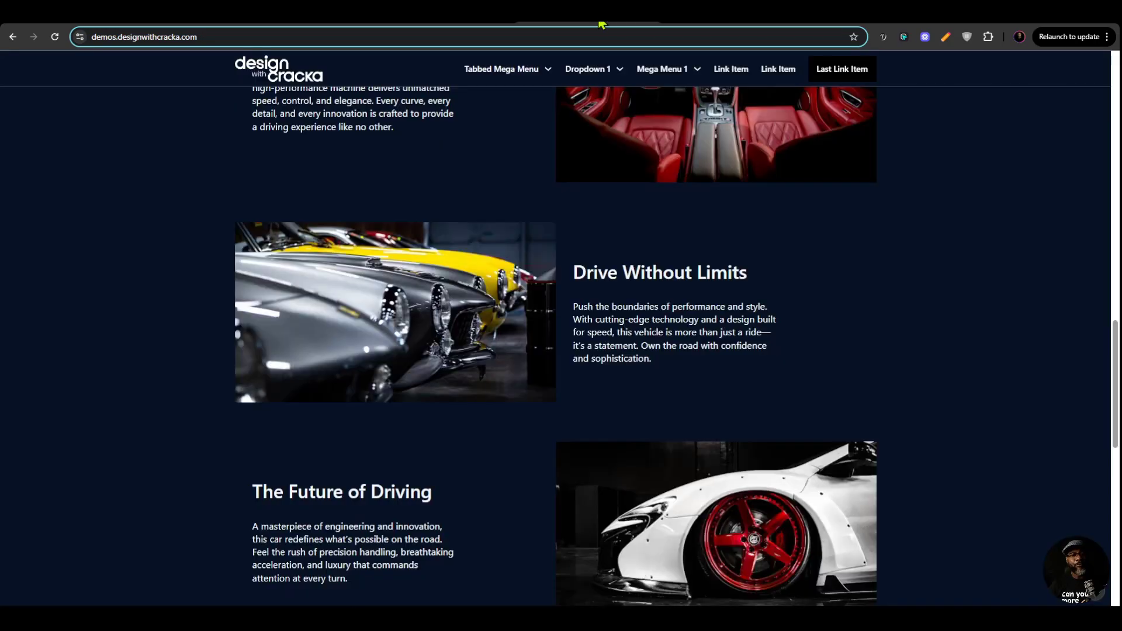
pyautogui.scroll(12, 656, 327)
pyautogui.scroll(-12, 655, 327)
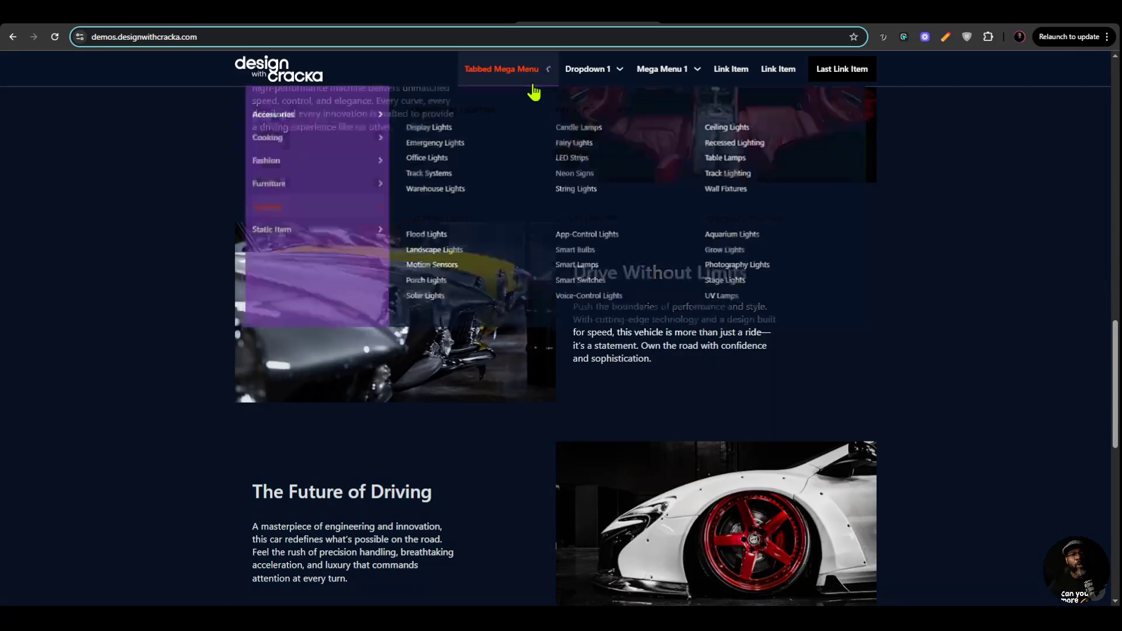
pyautogui.moveTo(314, 237)
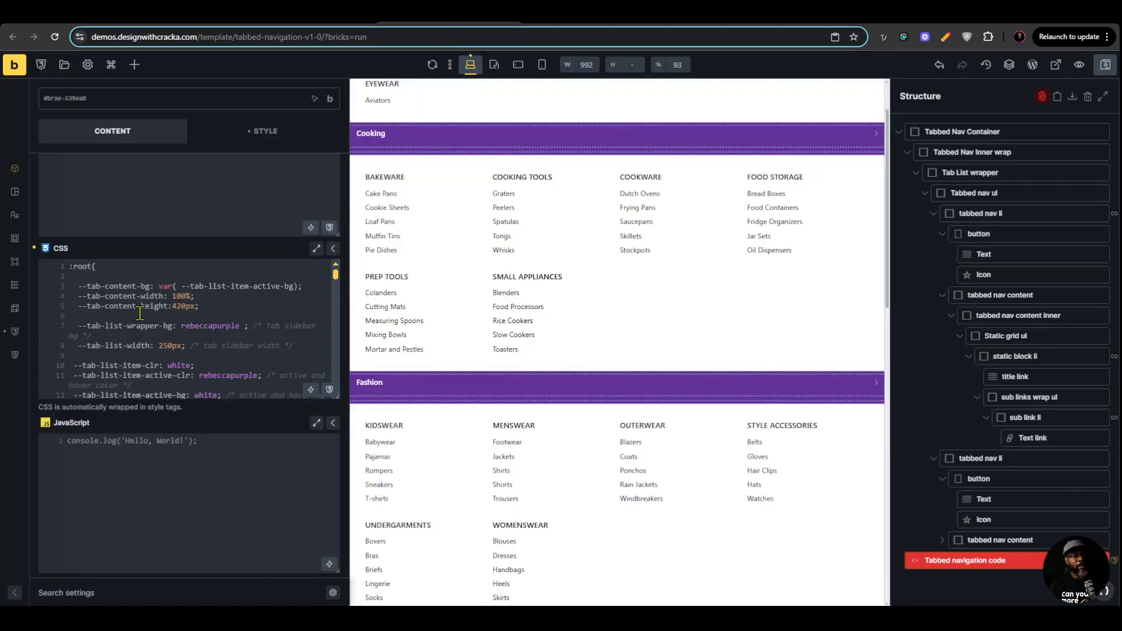
# Copy the tab list wrapper background variable from the tabbed navigation CSS, add --tab-list-wrapper-bg: black to the header's .dwc-on-dark-bg rule, and save.
pyautogui.moveTo(78, 325); pyautogui.dragTo(165, 326)
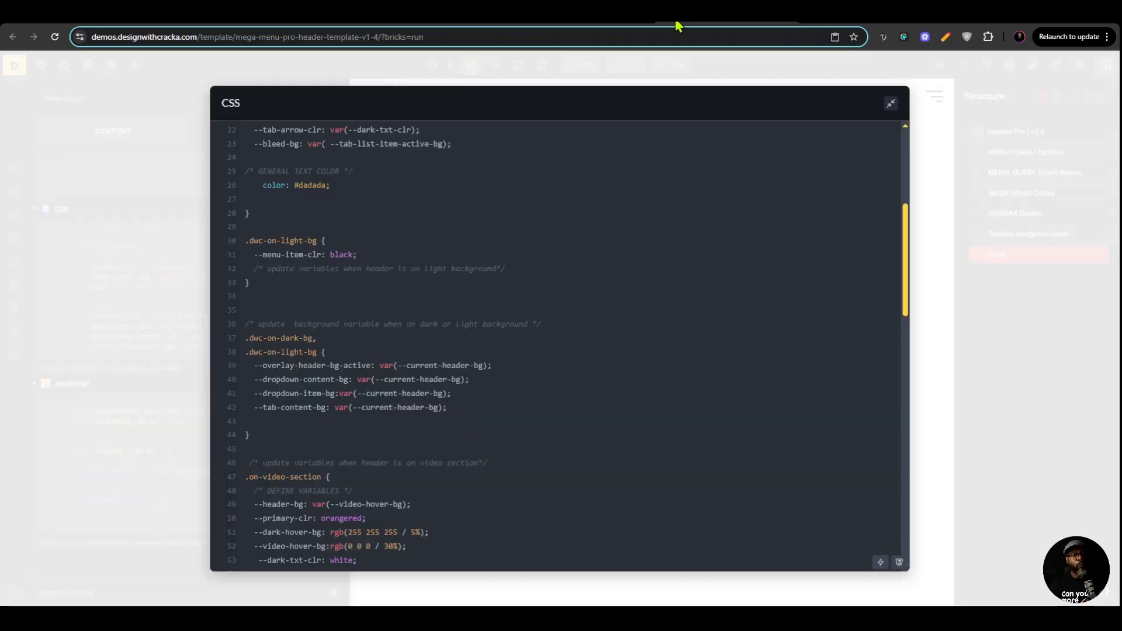
pyautogui.scroll(5, 543, 333)
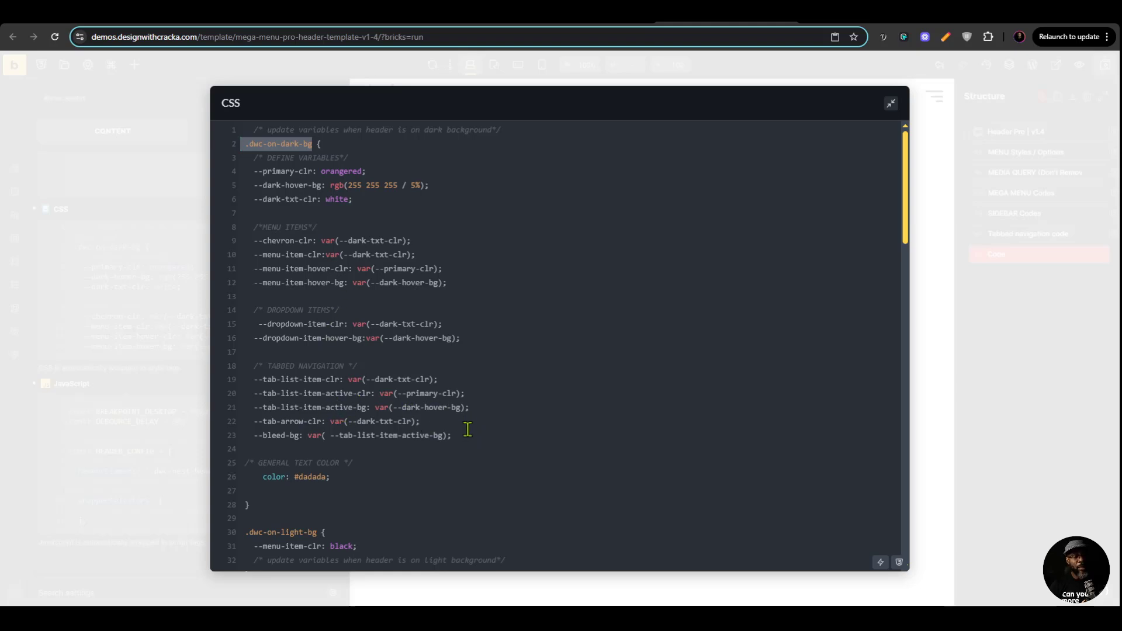
pyautogui.click(478, 410)
pyautogui.press('Return')
pyautogui.write('--tab-list-wrapper-bg')
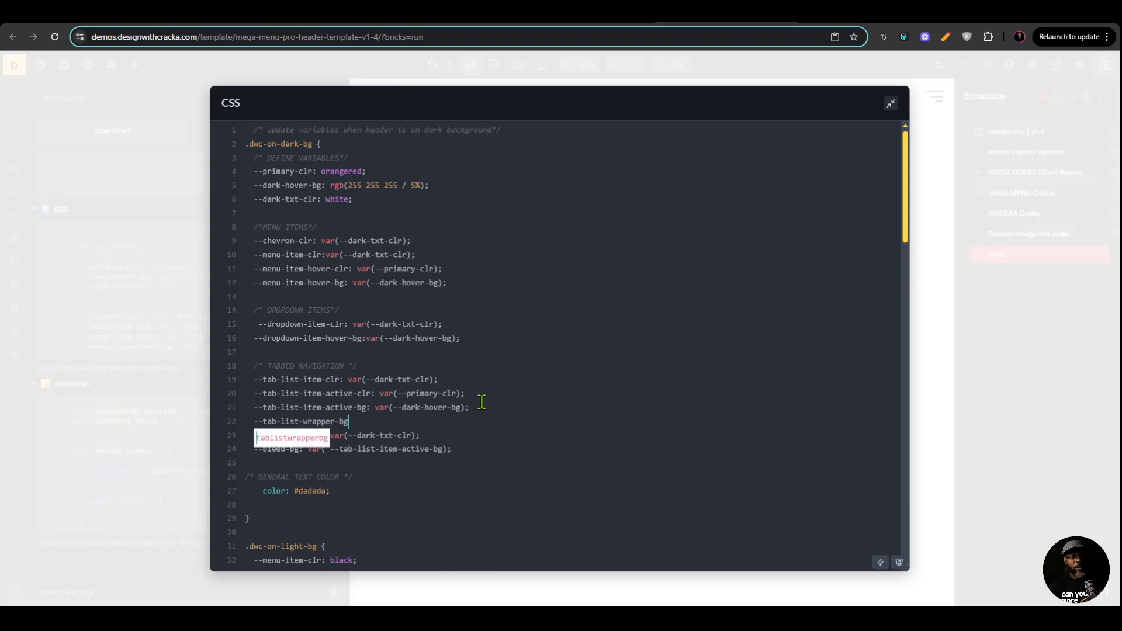
pyautogui.write(':;')
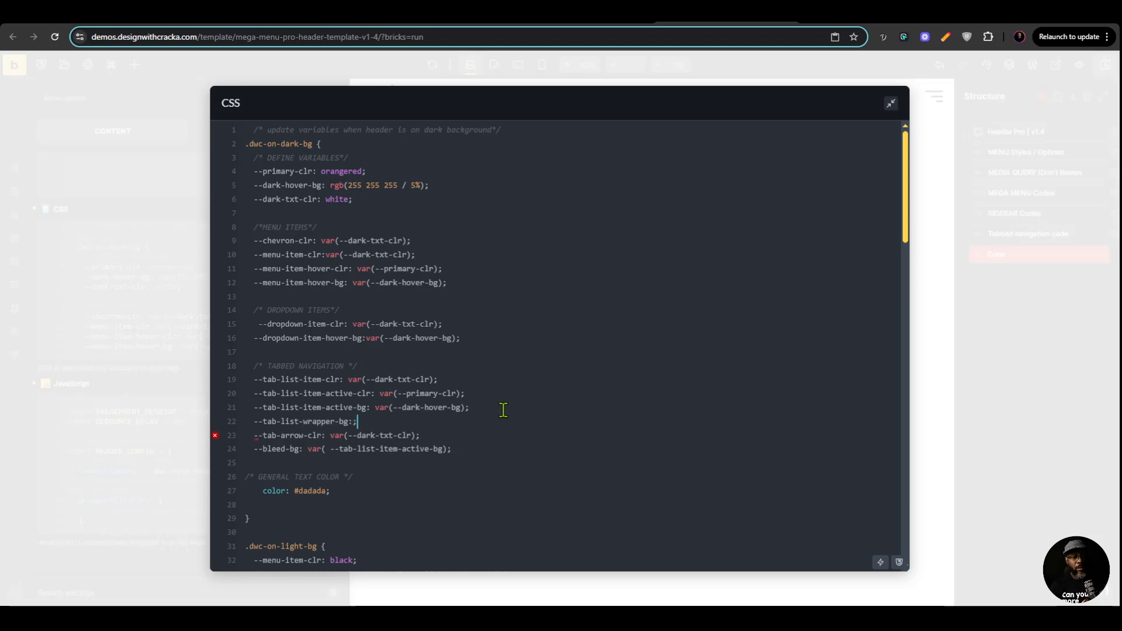
pyautogui.press('Left')
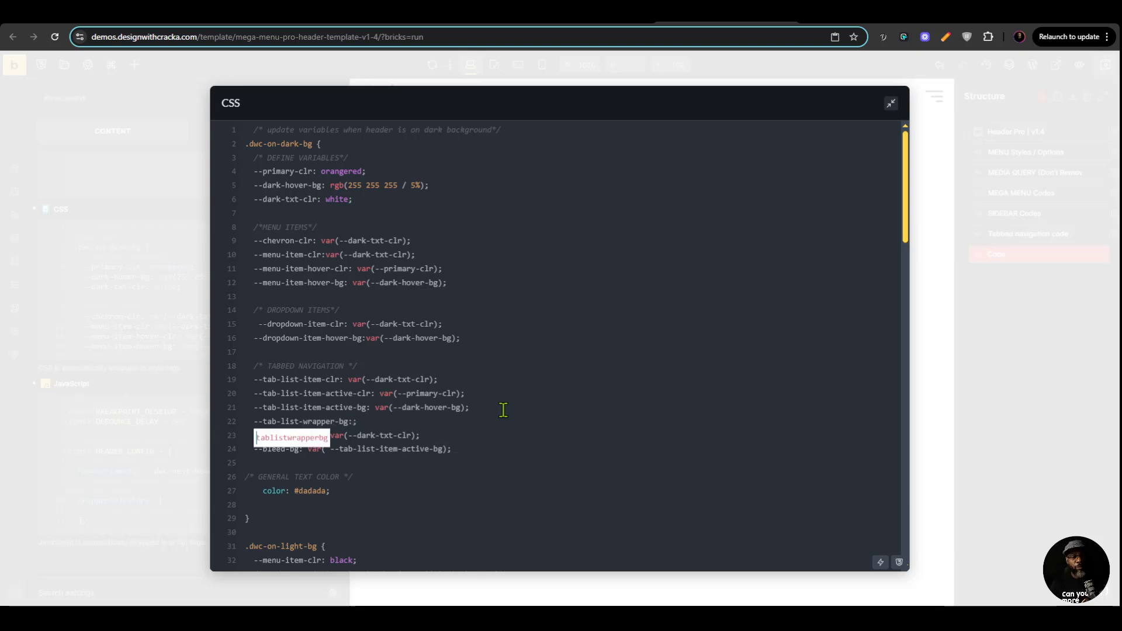
pyautogui.write('black')
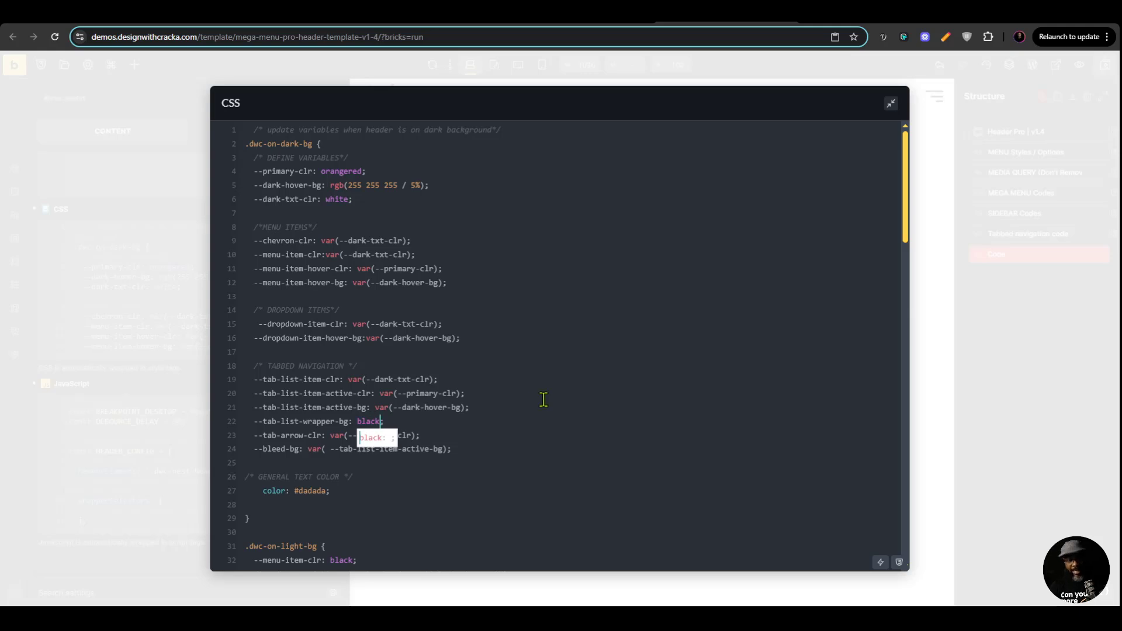
pyautogui.hotkey('ctrl', 's')
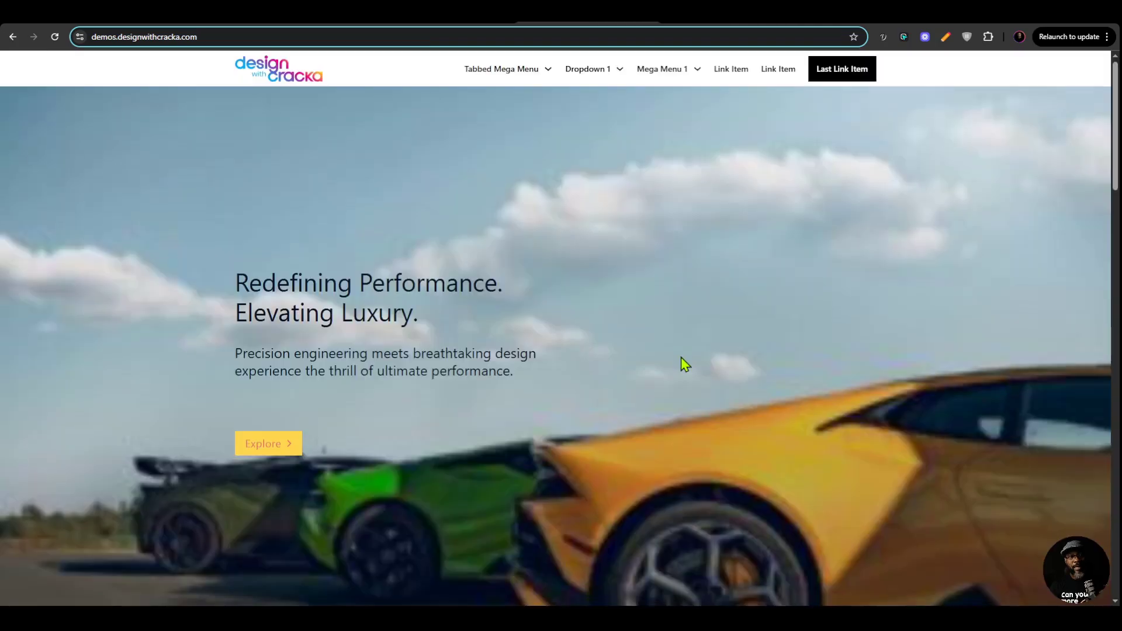
# Check the Tabbed Mega Menu's tab list background over the dark and video sections of the demo site.
pyautogui.scroll(-18, 681, 356)
pyautogui.moveTo(503, 70)
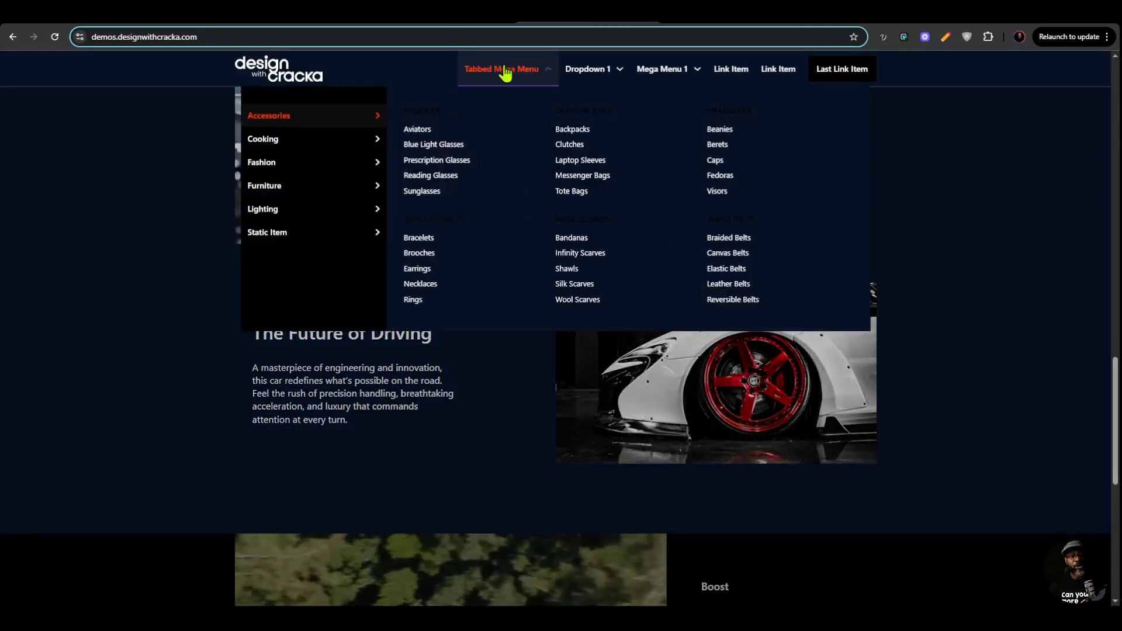
pyautogui.moveTo(327, 231)
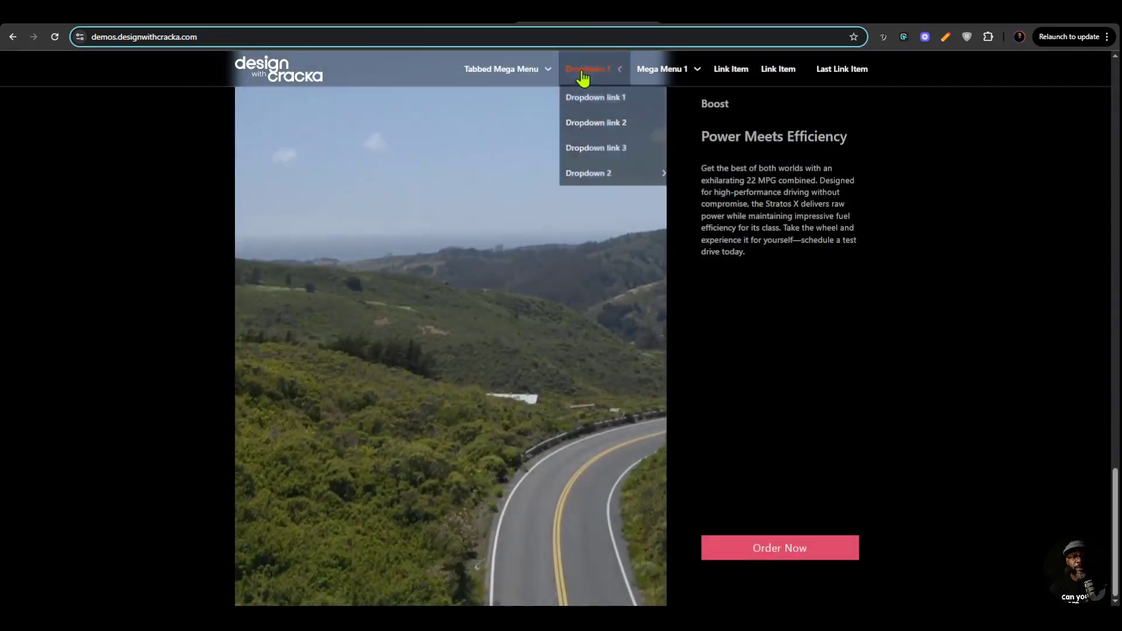
pyautogui.moveTo(503, 71)
pyautogui.click(332, 135)
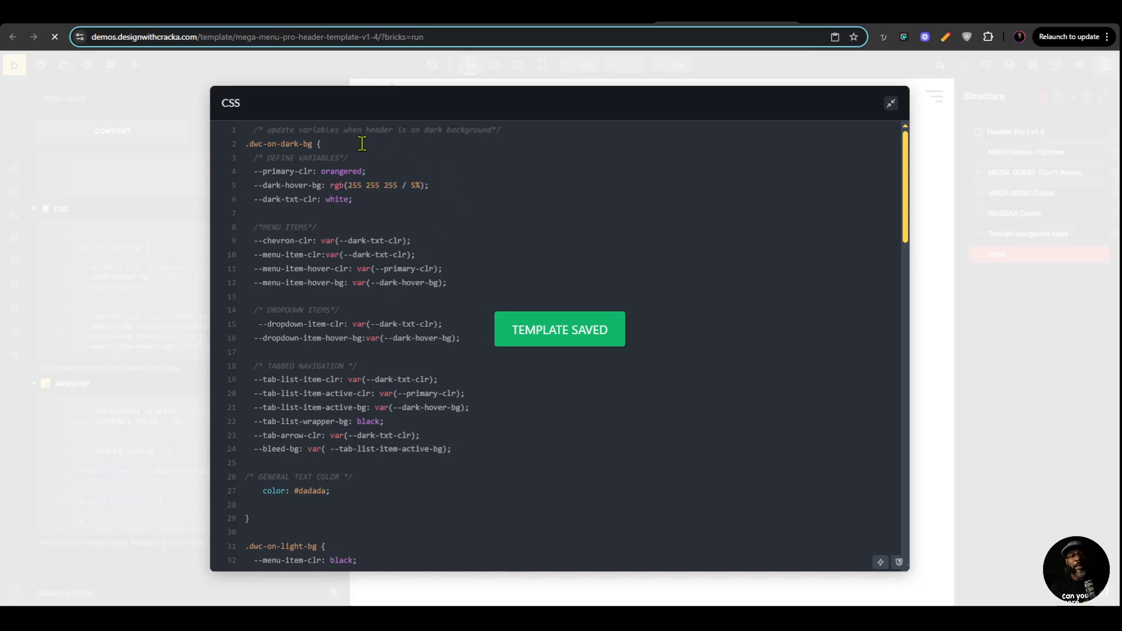
# Add --tab-list-wrapper-bg: black to the tabbed navigation variables in the header template's .on-video-section rule.
pyautogui.scroll(-10, 363, 144)
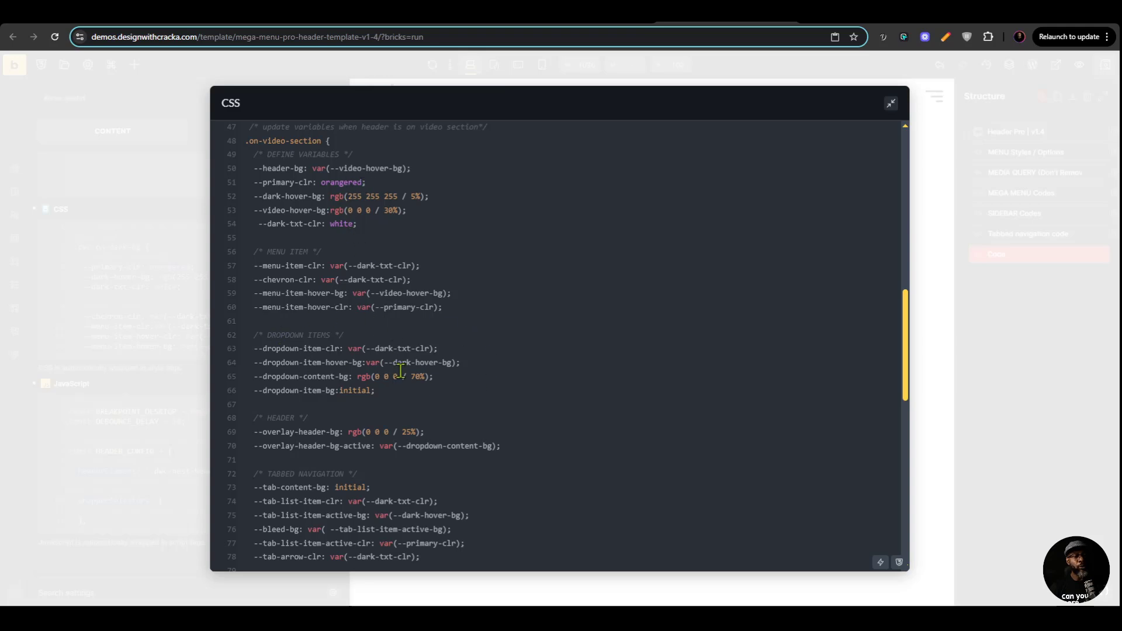
pyautogui.scroll(-3, 327, 377)
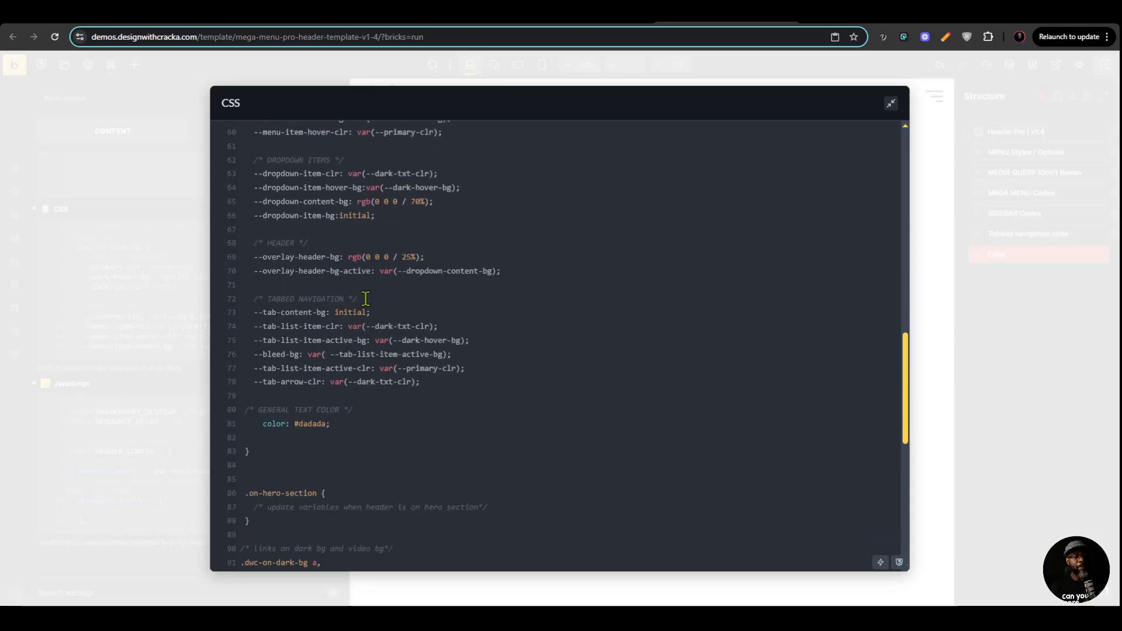
pyautogui.click(402, 312)
pyautogui.press('Return')
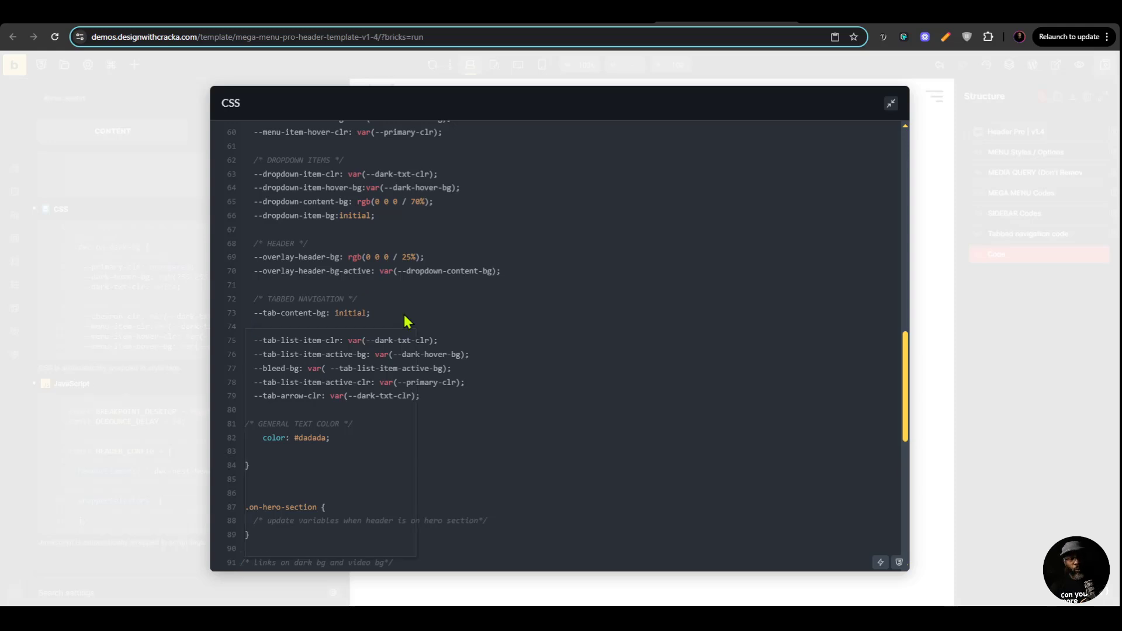
pyautogui.press('super+v')
pyautogui.press('Escape')
pyautogui.write('--tab-list-wrapper-bg')
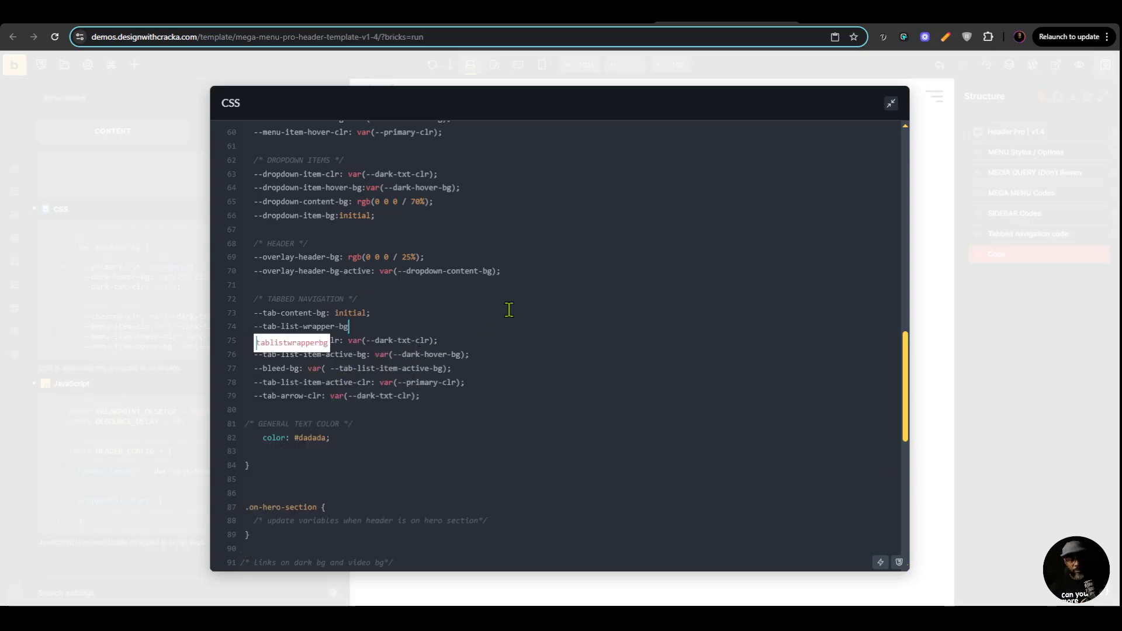
pyautogui.write(': black;')
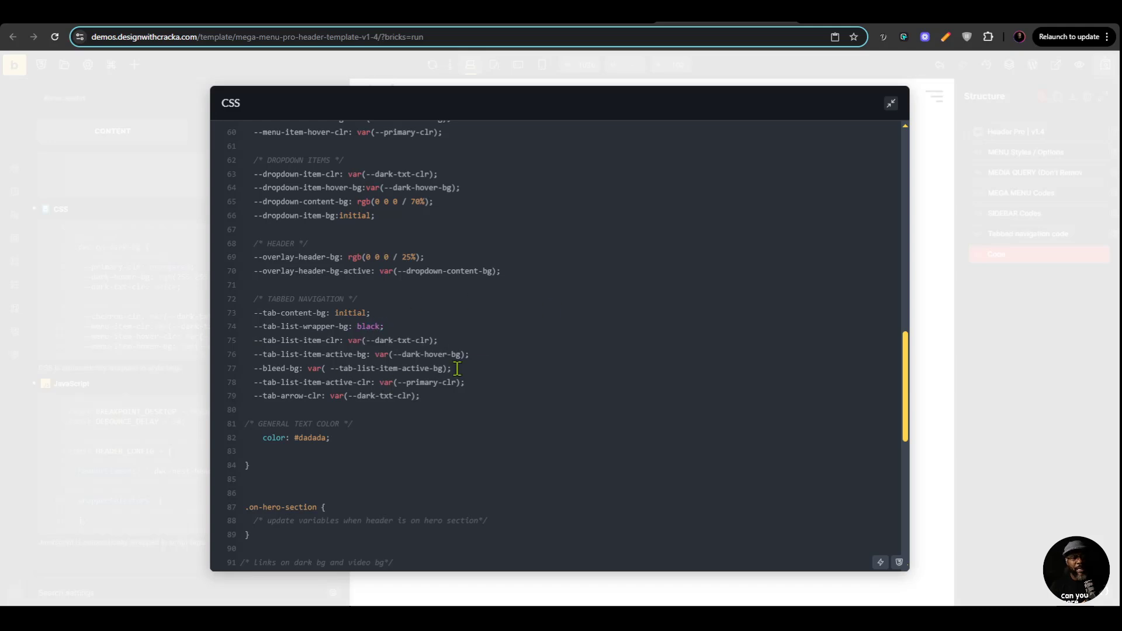
# Set the video section's --tab-list-wrapper-bg to var(--video-hover-bg) and save the header template.
pyautogui.scroll(5, 434, 371)
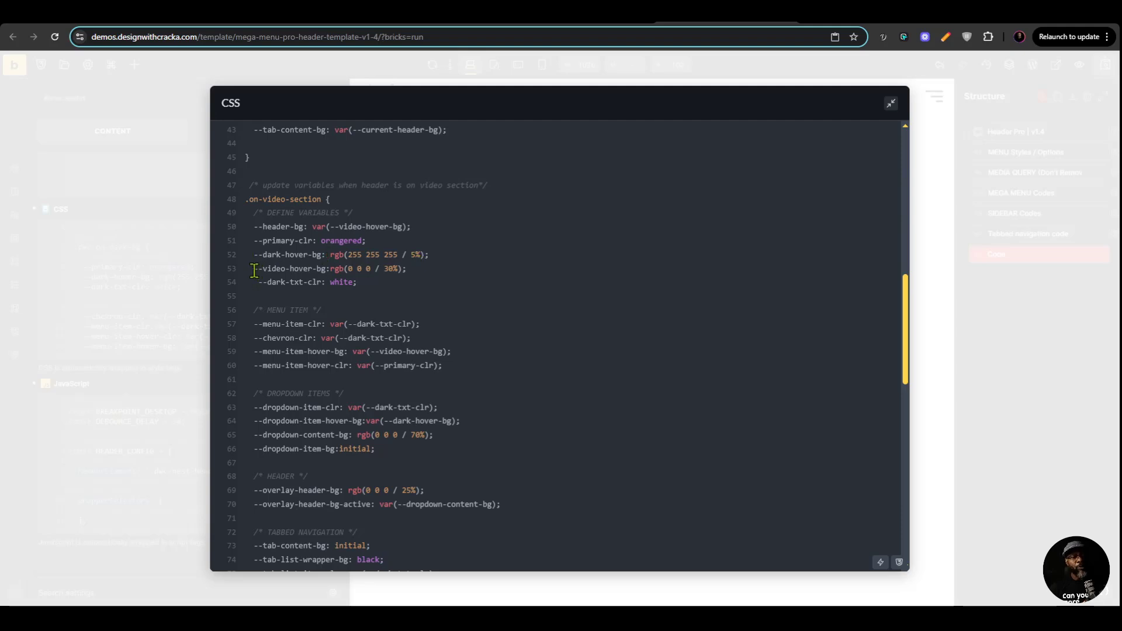
pyautogui.moveTo(254, 270); pyautogui.dragTo(319, 270)
pyautogui.scroll(-5, 426, 292)
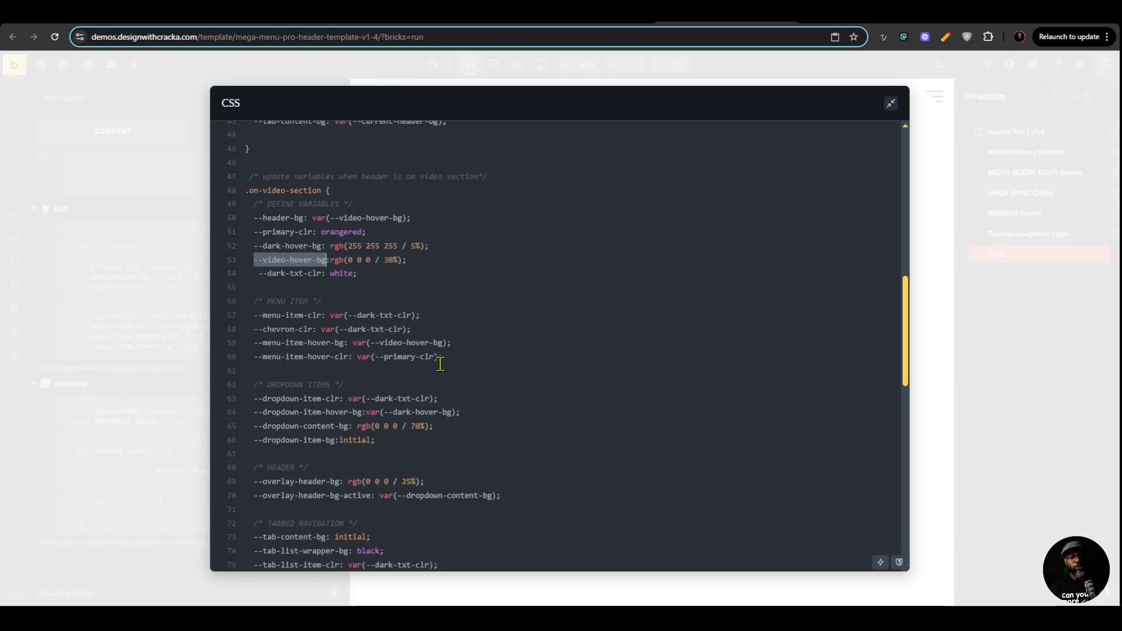
pyautogui.doubleClick(369, 267)
pyautogui.write('var')
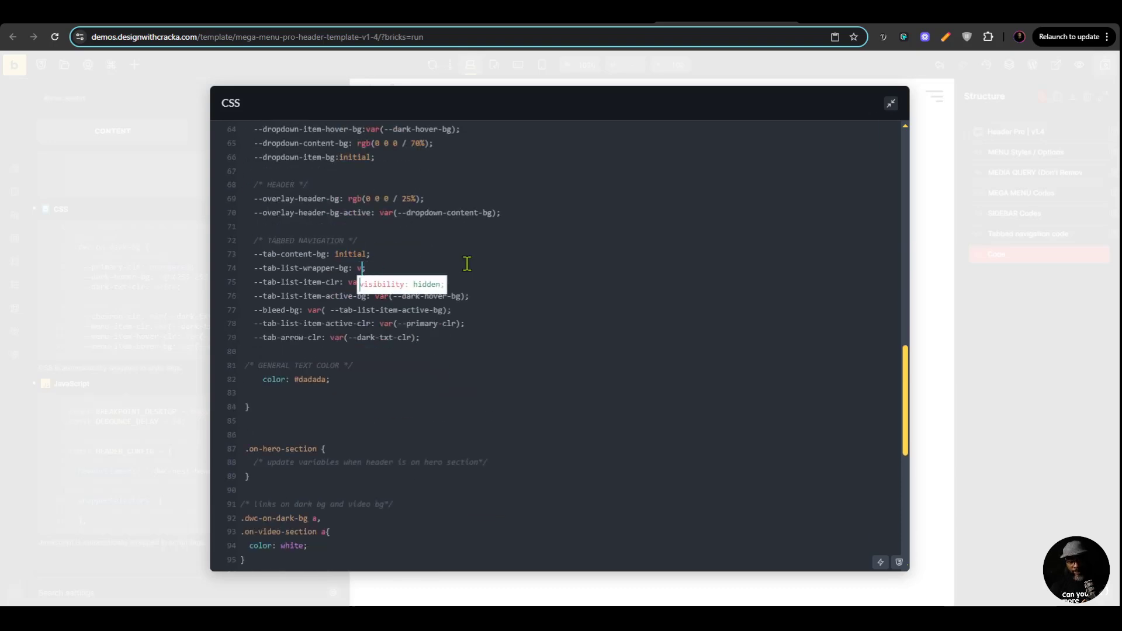
pyautogui.write('(')
pyautogui.write('--video-hover-bg')
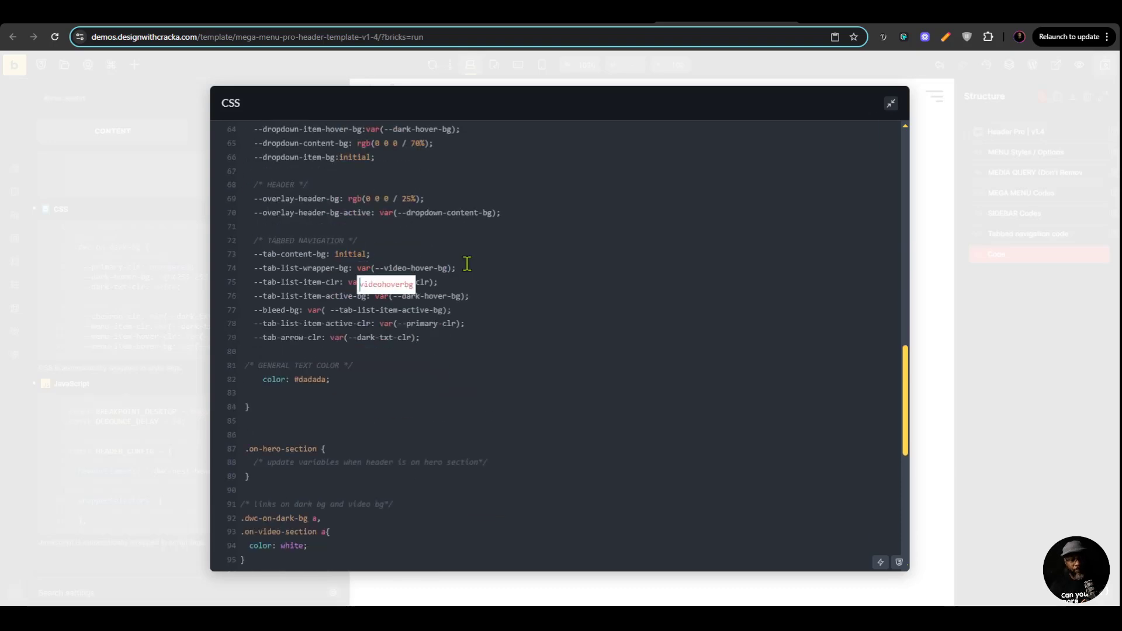
pyautogui.hotkey('ctrl', 's')
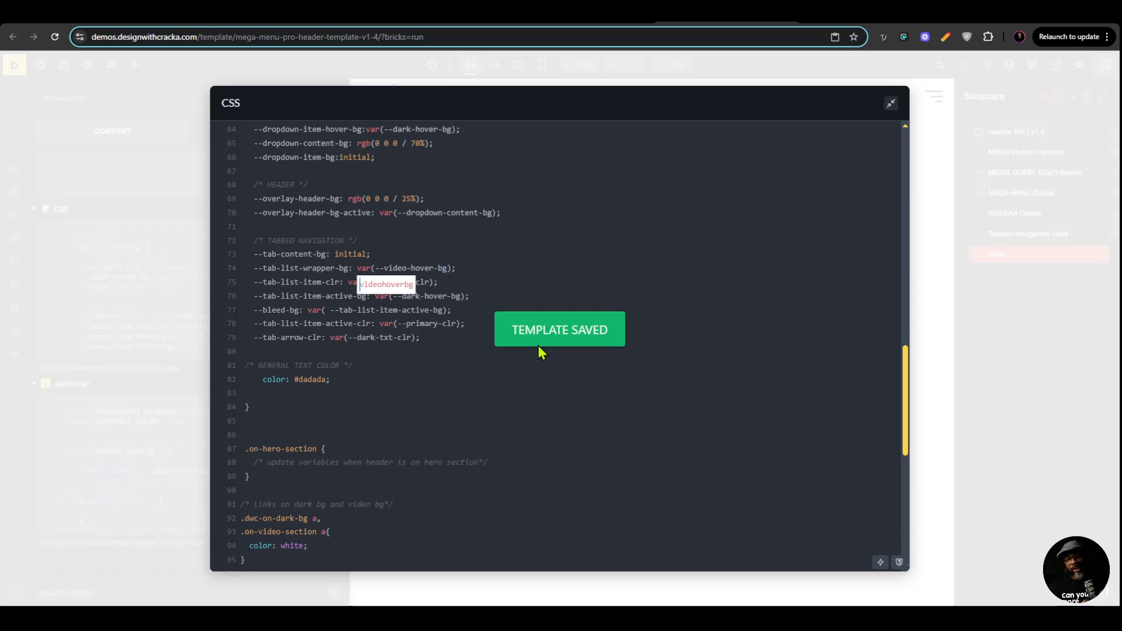
# Reload the demo site and check the Tabbed Mega Menu's tabs and title links over the video and light sections.
pyautogui.click(601, 23)
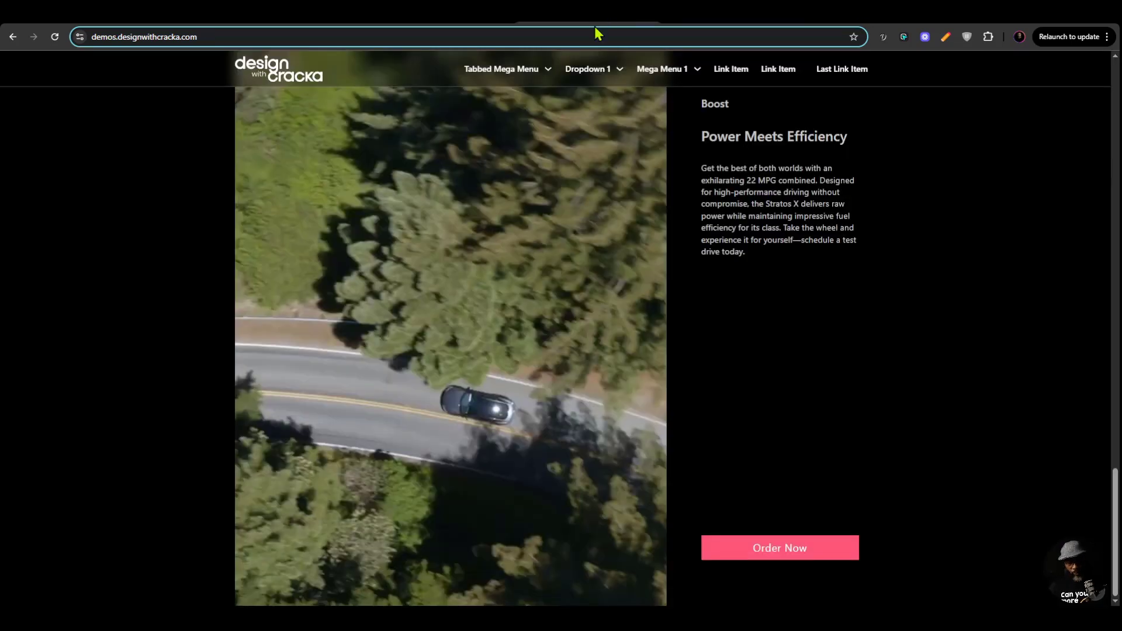
pyautogui.hotkey('ctrl', 'r')
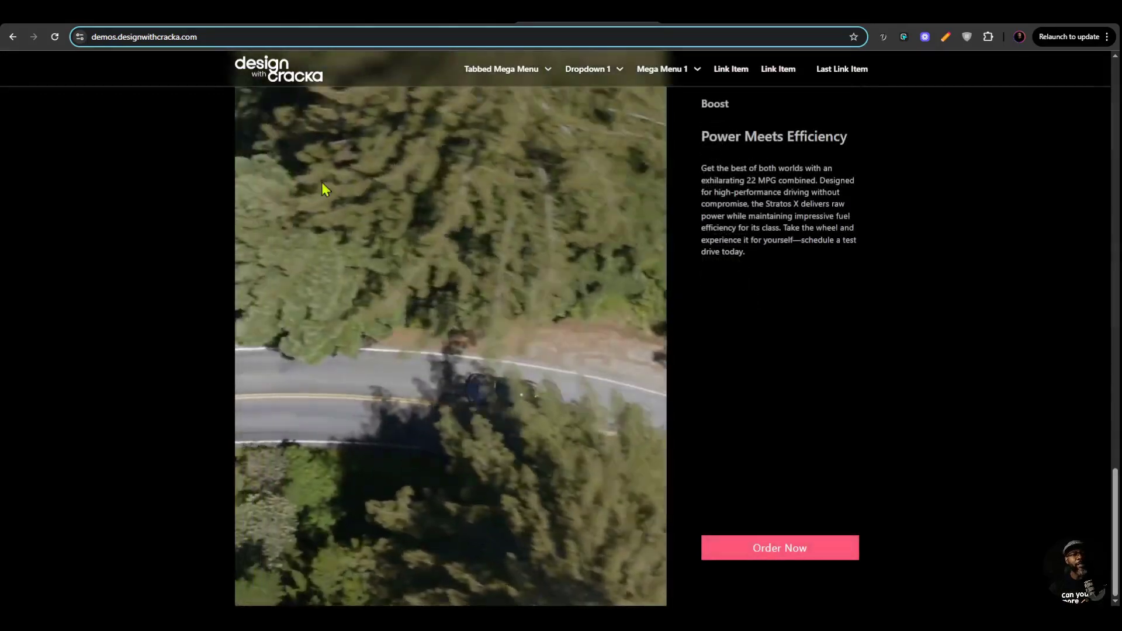
pyautogui.moveTo(501, 79)
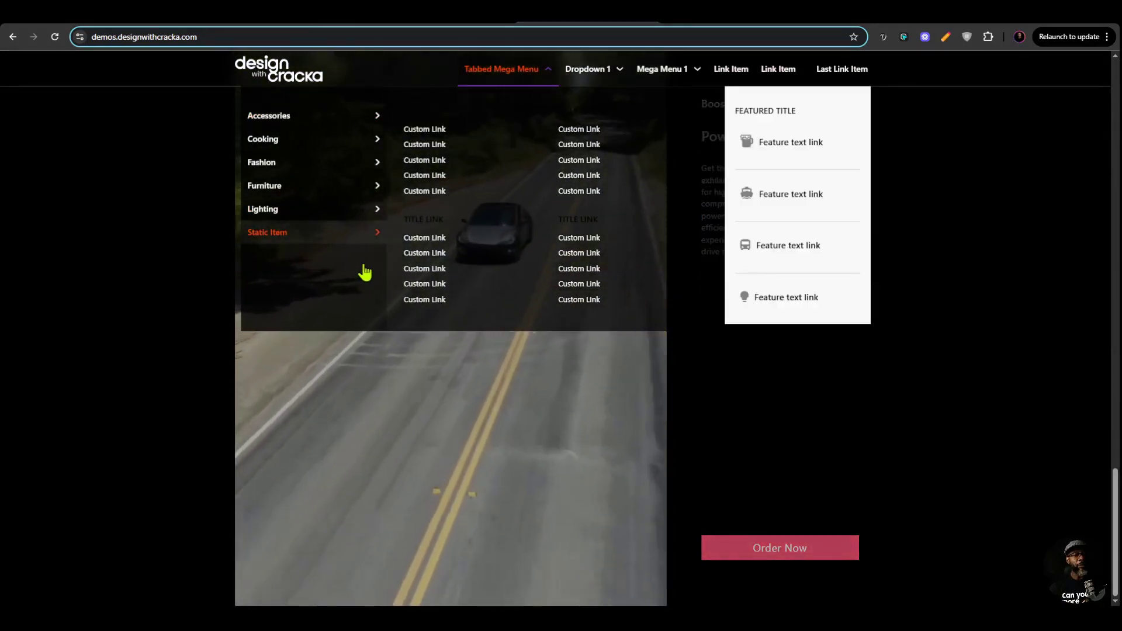
pyautogui.moveTo(346, 153)
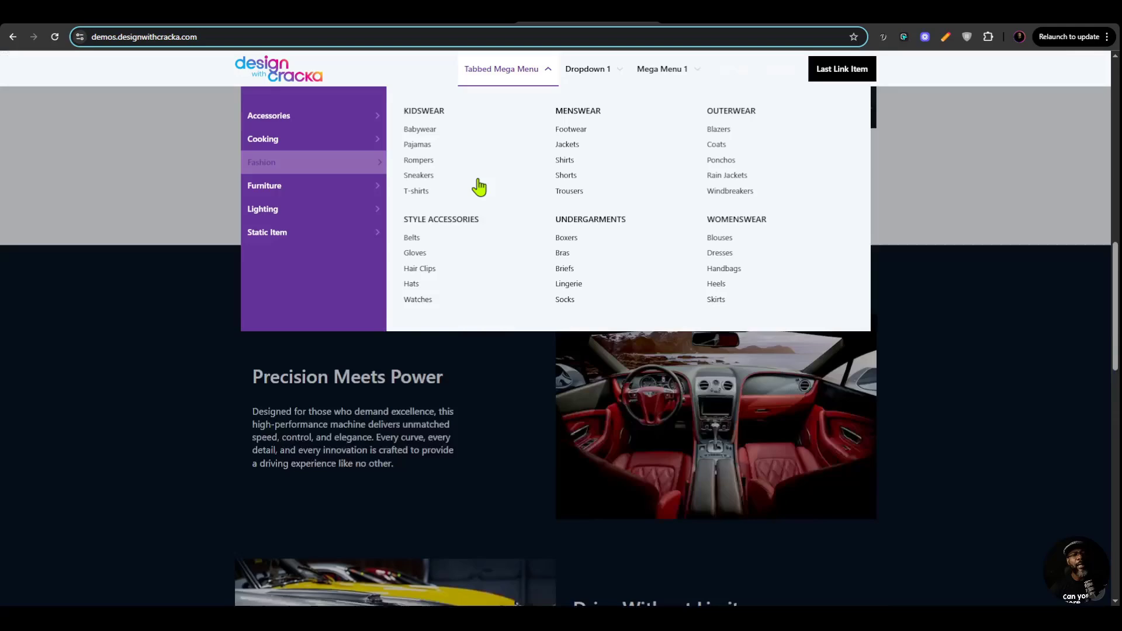
pyautogui.scroll(10, 478, 193)
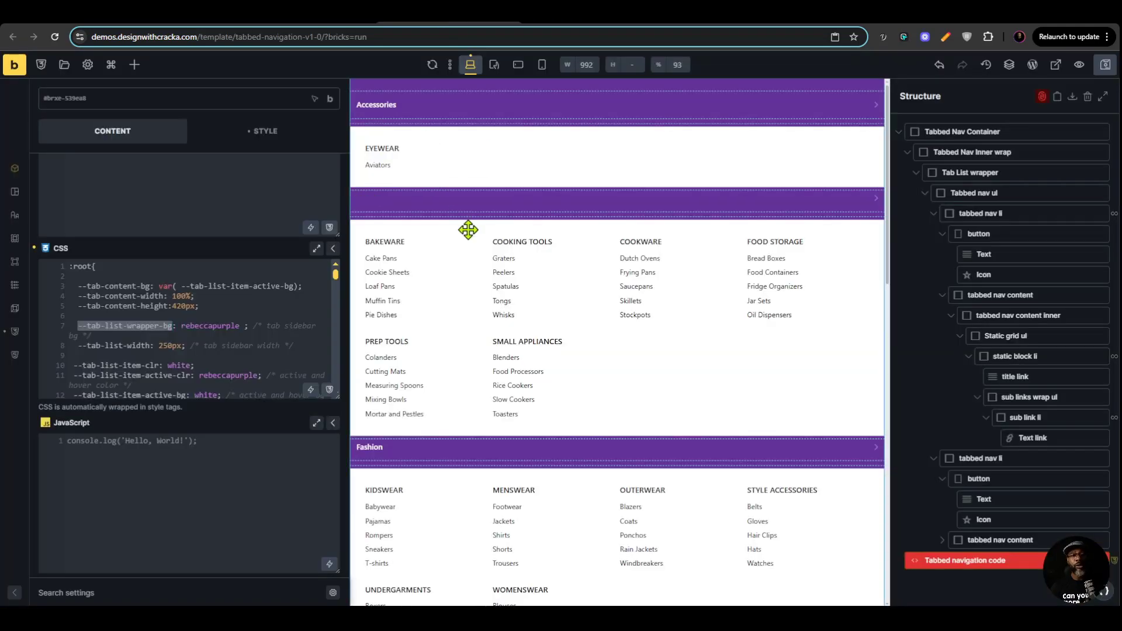
# Select the title link element in the tabbed navigation template, examine the .tn-static-title-link class's custom CSS, and copy the class name.
pyautogui.click(383, 149)
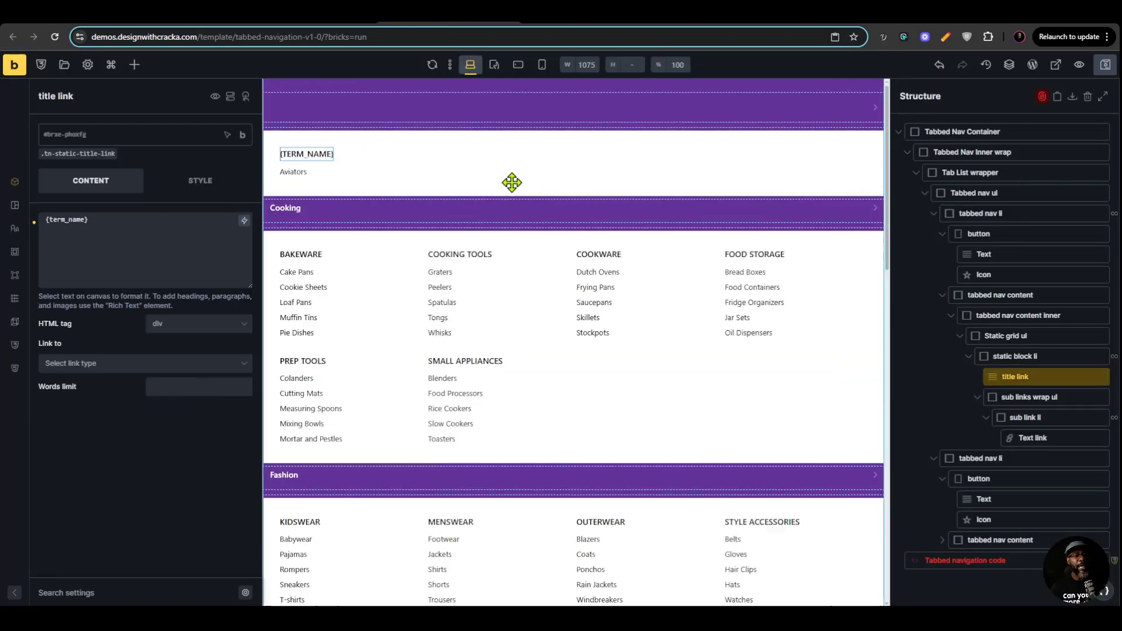
pyautogui.click(94, 153)
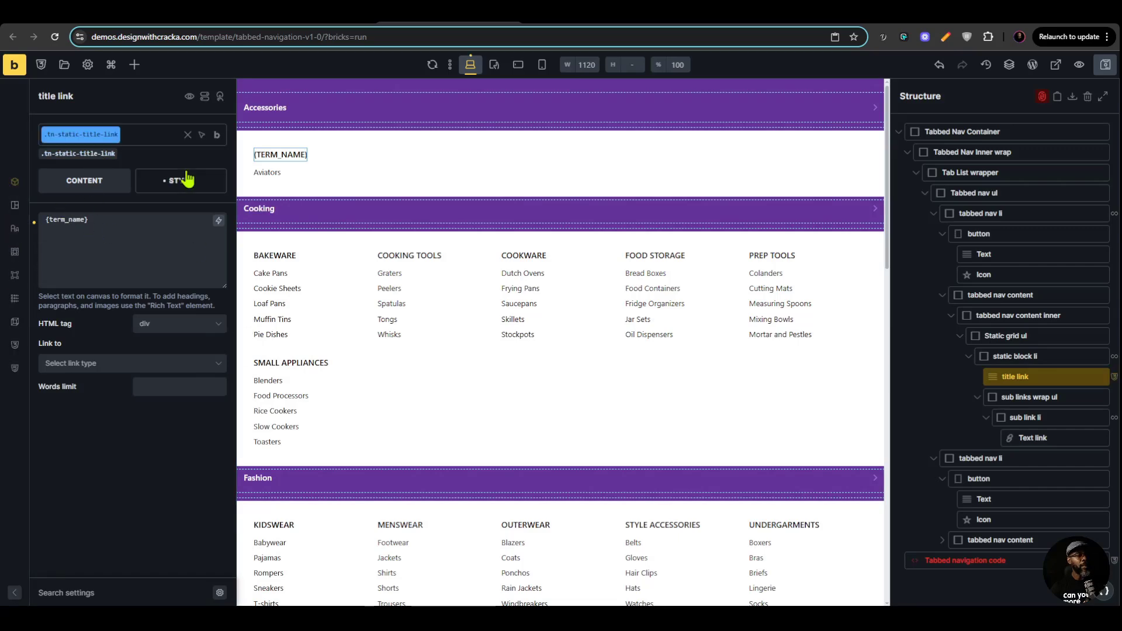
pyautogui.click(173, 181)
pyautogui.scroll(-3, 176, 409)
pyautogui.scroll(-1, 191, 378)
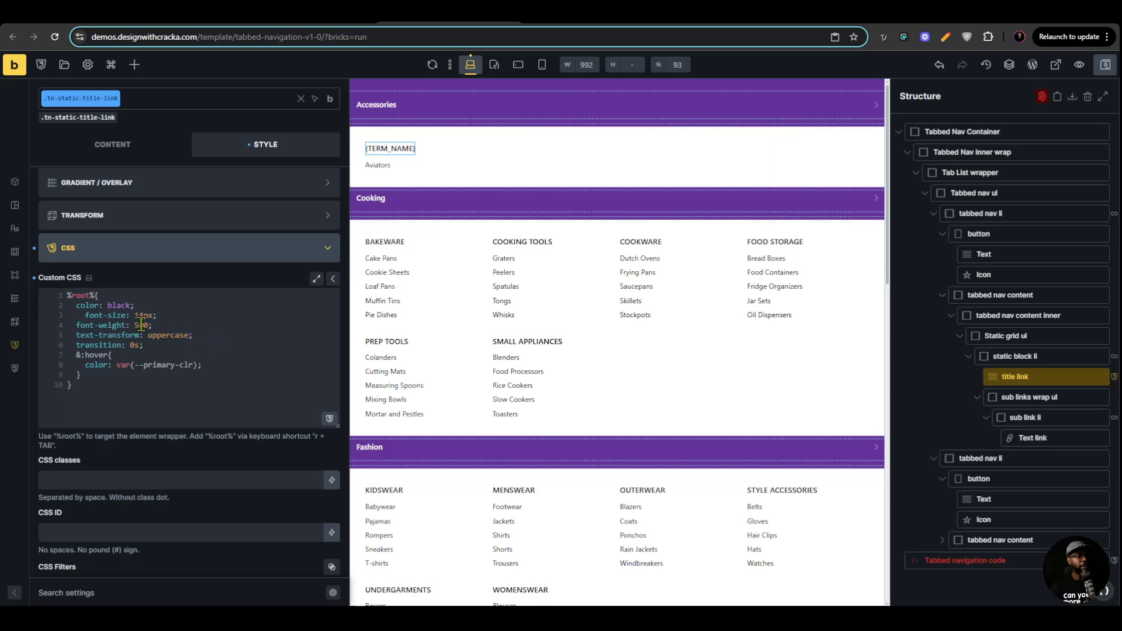
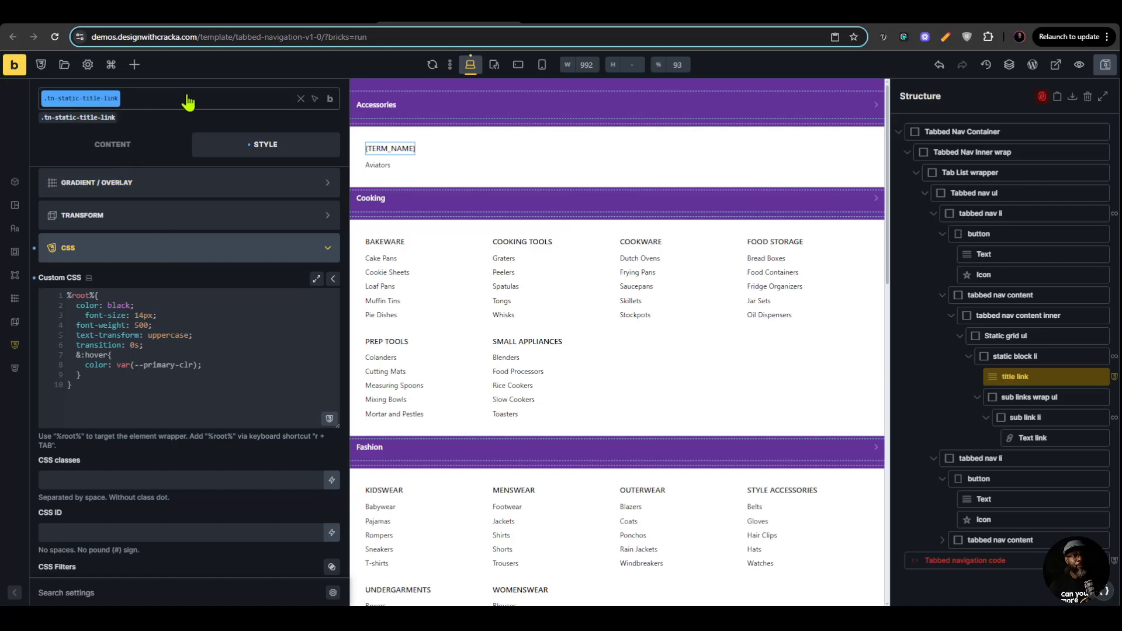
pyautogui.click(99, 118)
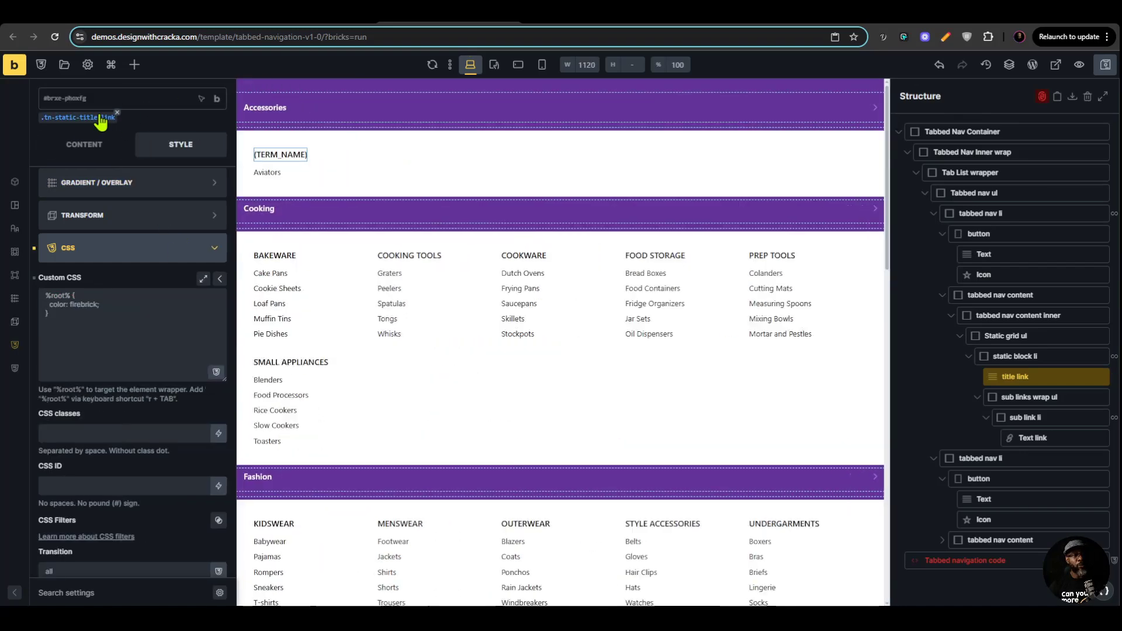
pyautogui.click(100, 119)
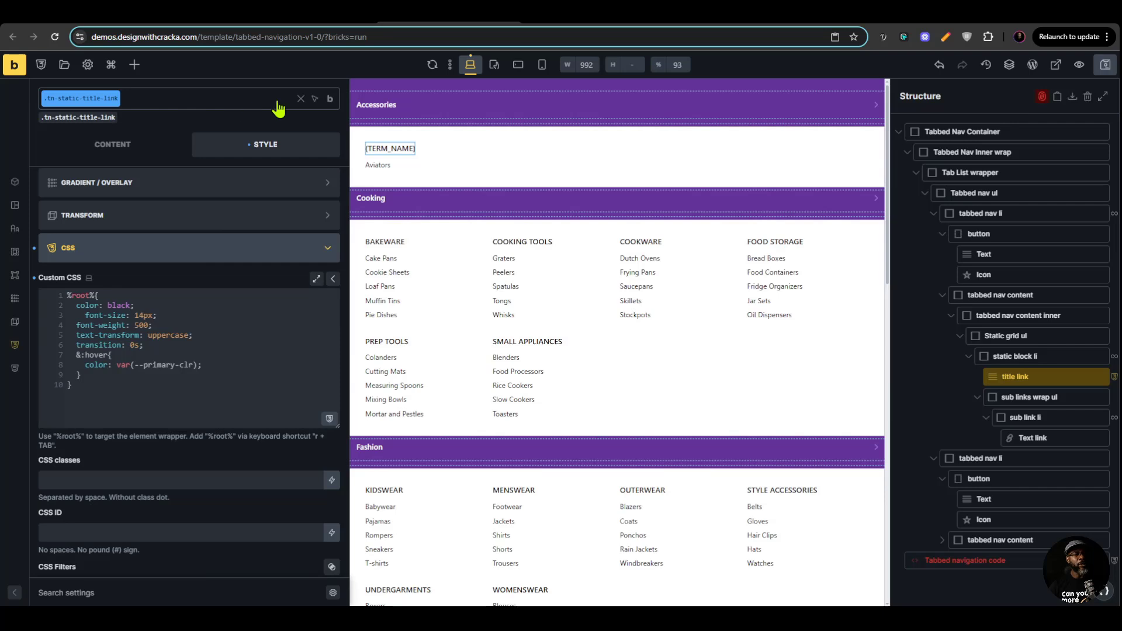
pyautogui.click(329, 98)
pyautogui.click(330, 174)
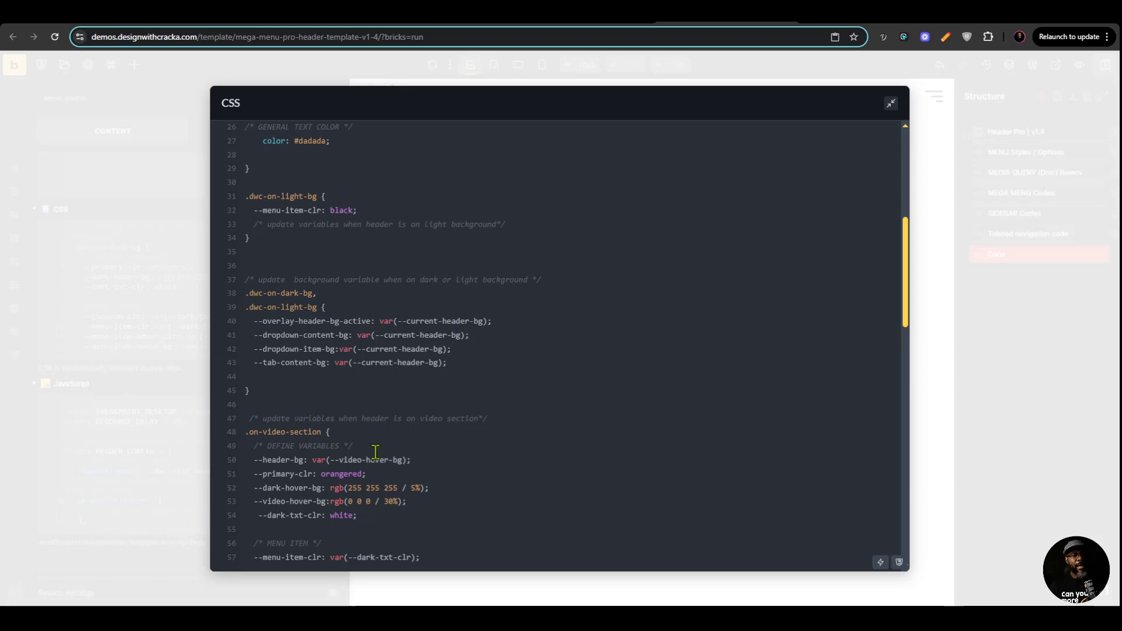
# Add a .tn-static-title-link rule with color: white below the .on-video-section variables rule in the header template's CSS.
pyautogui.scroll(1, 391, 456)
pyautogui.scroll(-15, 403, 444)
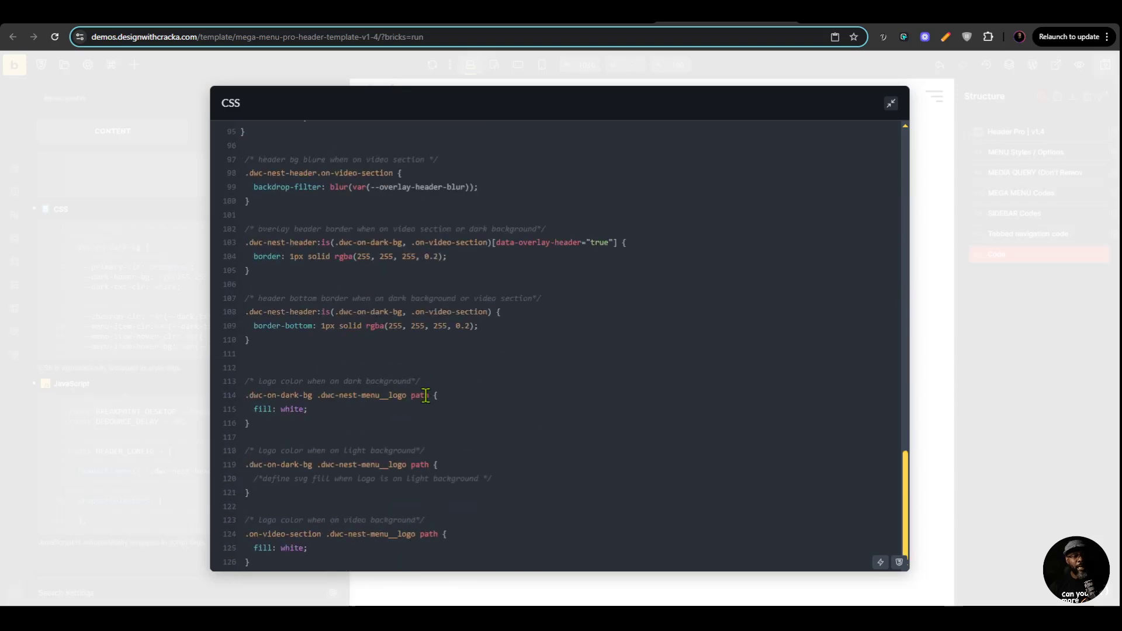
pyautogui.scroll(10, 337, 261)
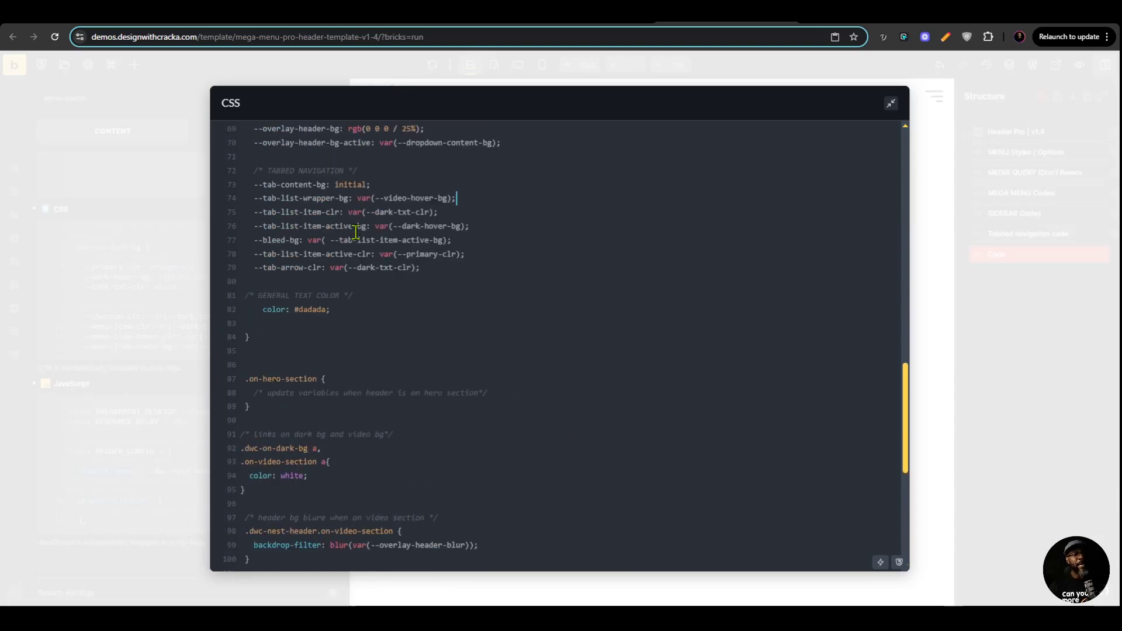
pyautogui.scroll(-3, 346, 423)
pyautogui.scroll(-2, 344, 409)
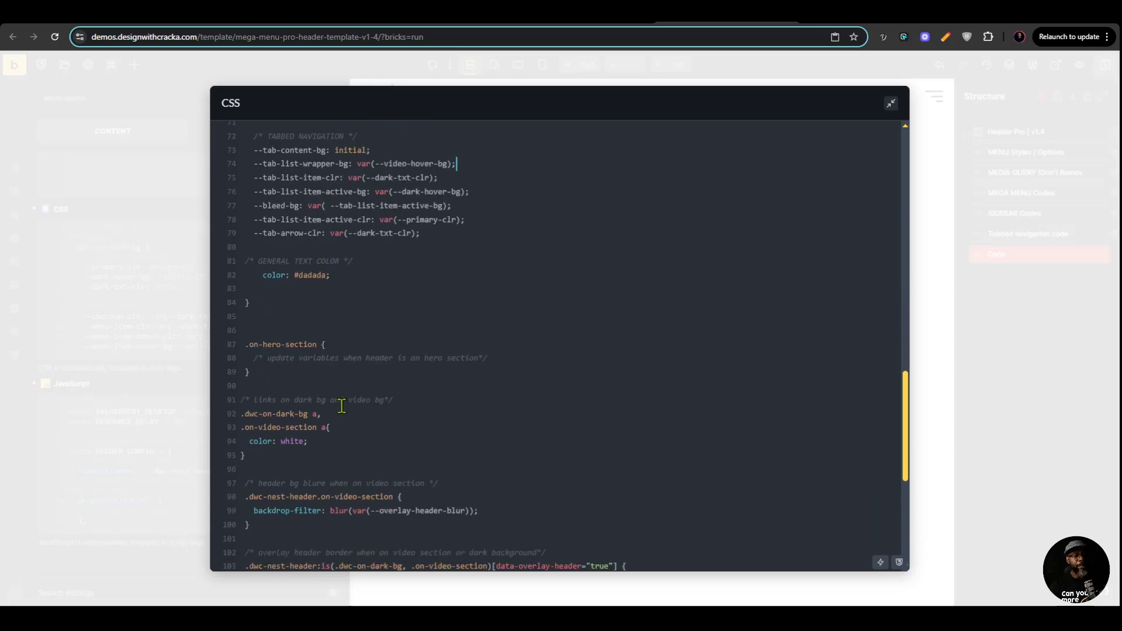
pyautogui.click(284, 283)
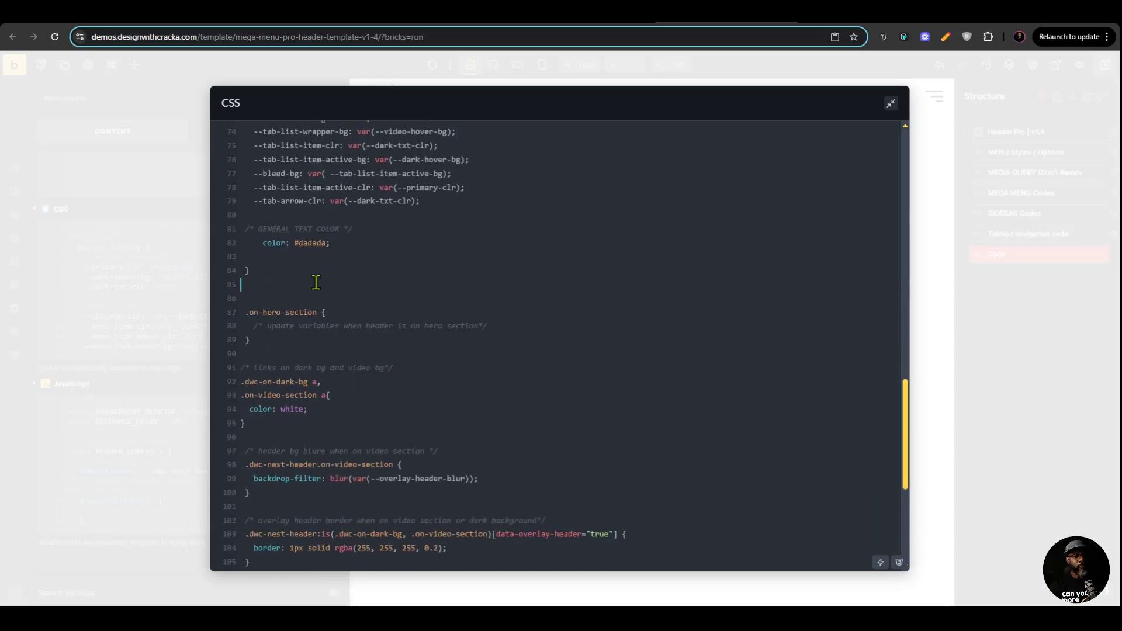
pyautogui.write('.tn-static-title-link{')
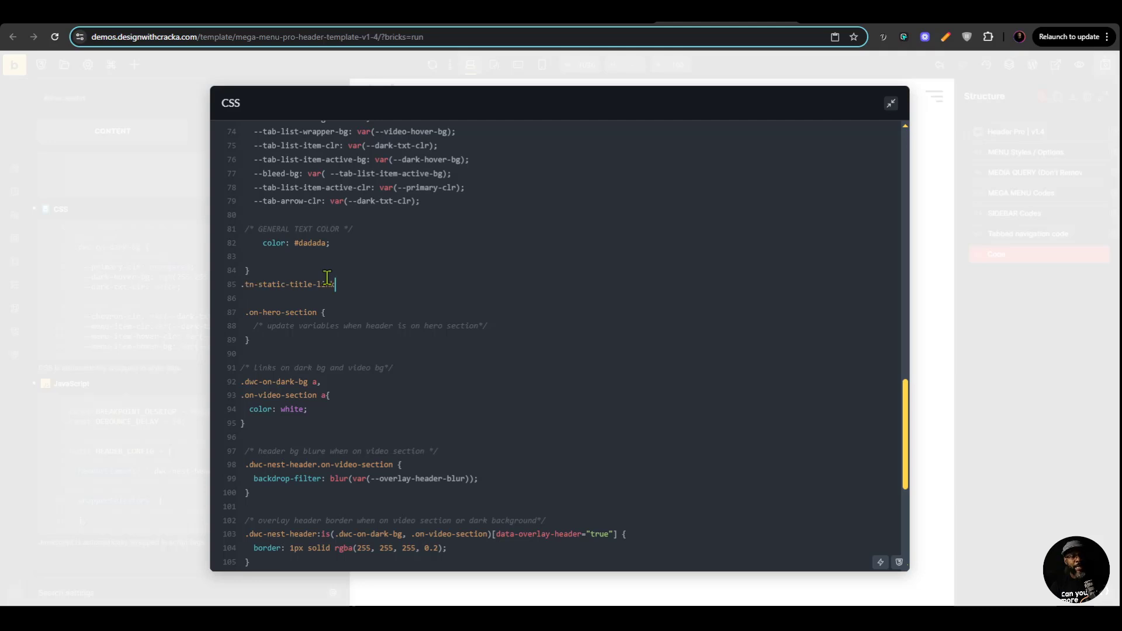
pyautogui.press('Return')
pyautogui.write('co')
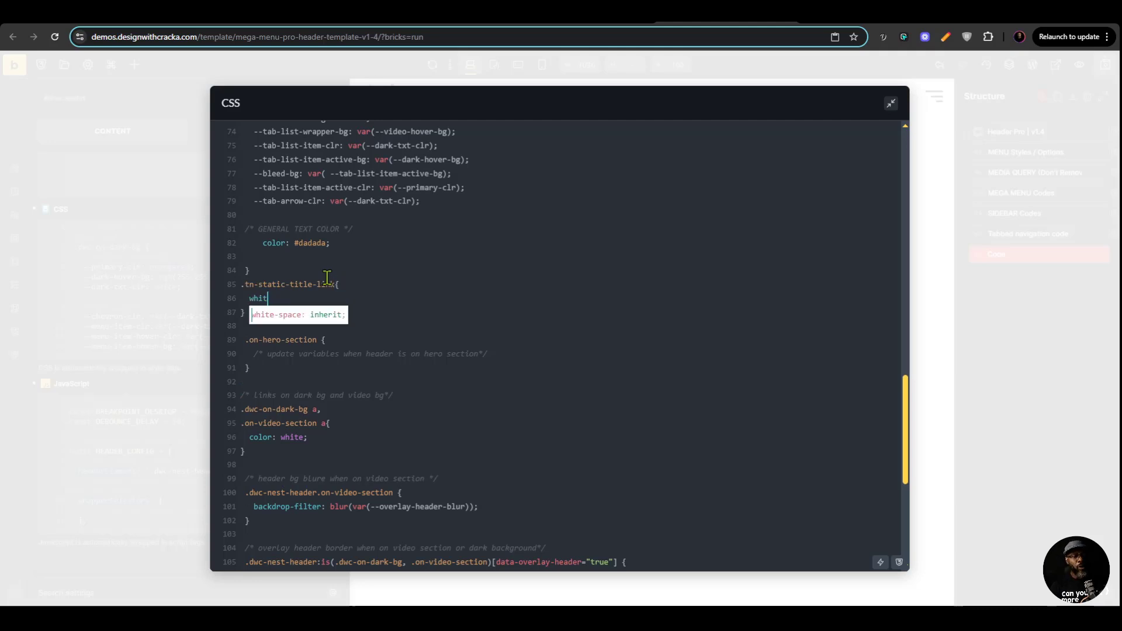
pyautogui.write('lor: white')
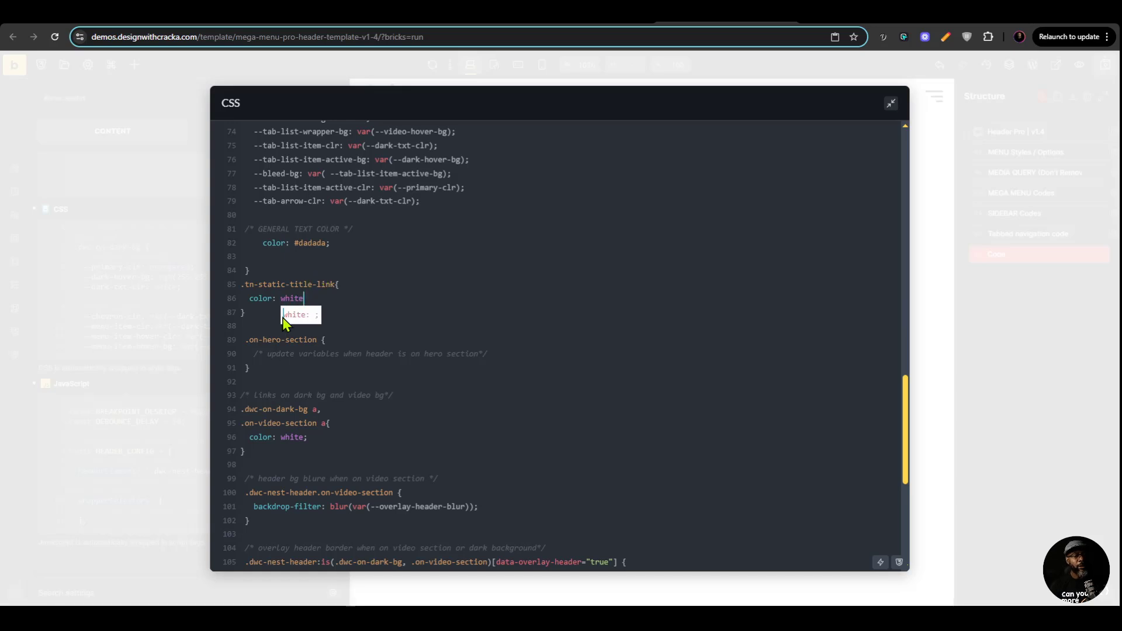
# Prefix the new .tn-static-title-link selector with :is(.dwc-on-dark-bg) so the white colour is limited to dark backgrounds.
pyautogui.click(242, 284)
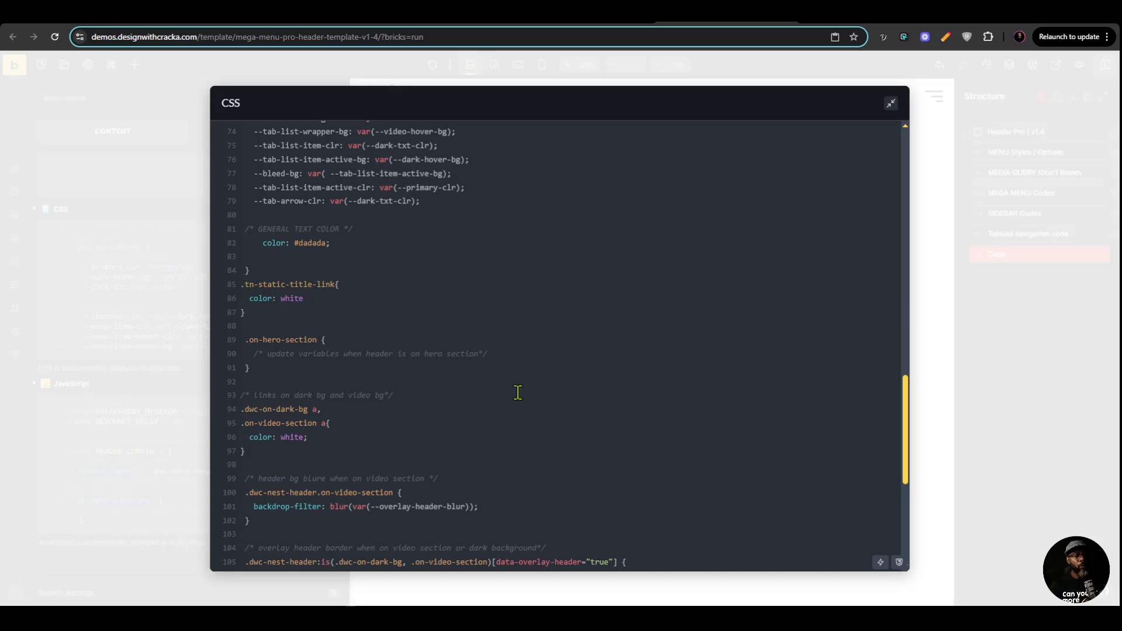
pyautogui.moveTo(308, 409); pyautogui.dragTo(228, 414)
pyautogui.hotkey('ctrl', 'c')
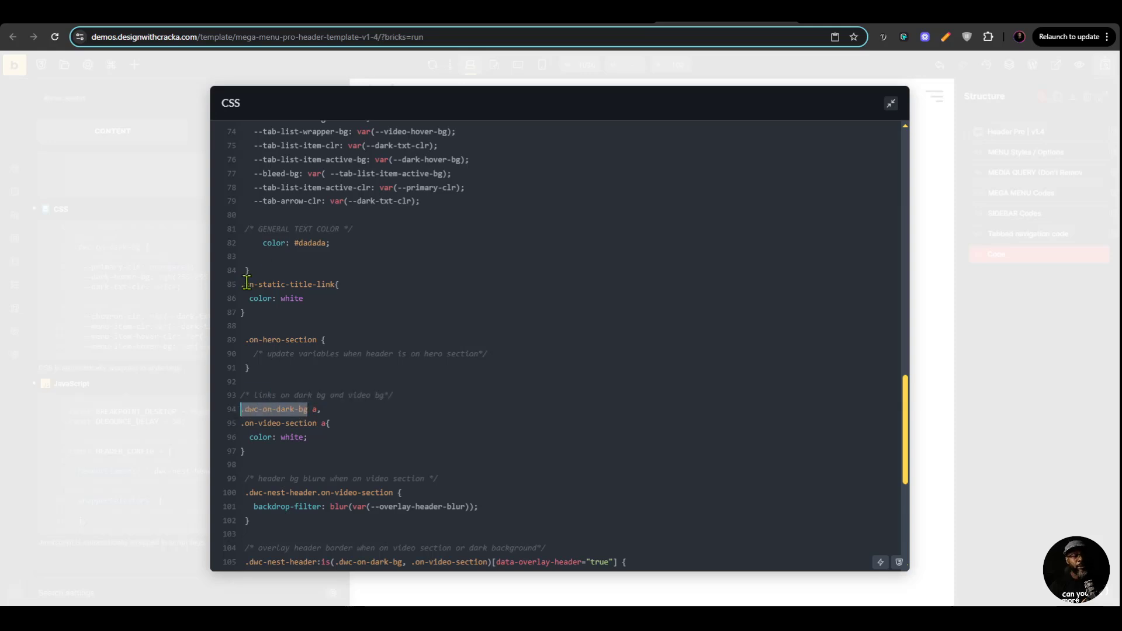
pyautogui.click(245, 284)
pyautogui.write(':')
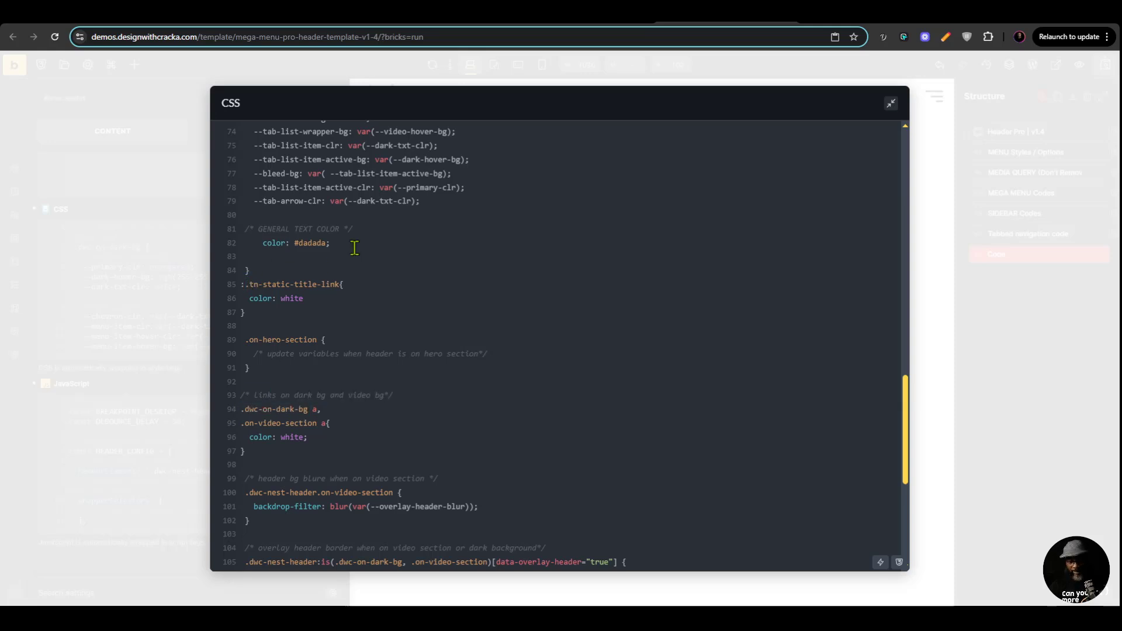
pyautogui.write('is()')
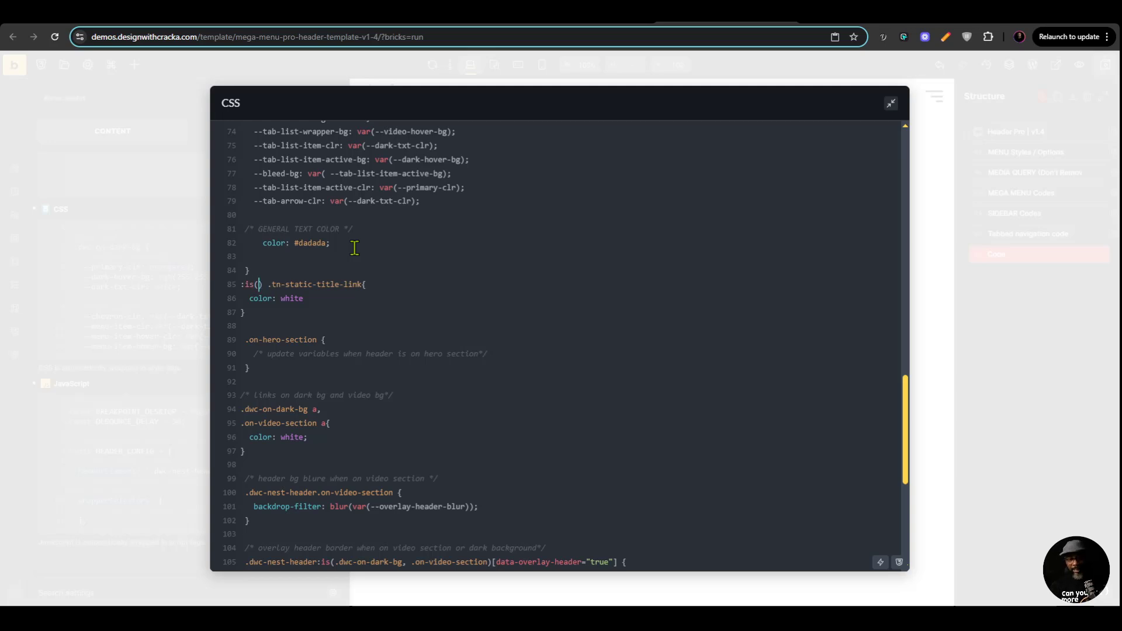
pyautogui.press('Left')
pyautogui.press('Left')
pyautogui.hotkey('ctrl', 'v')
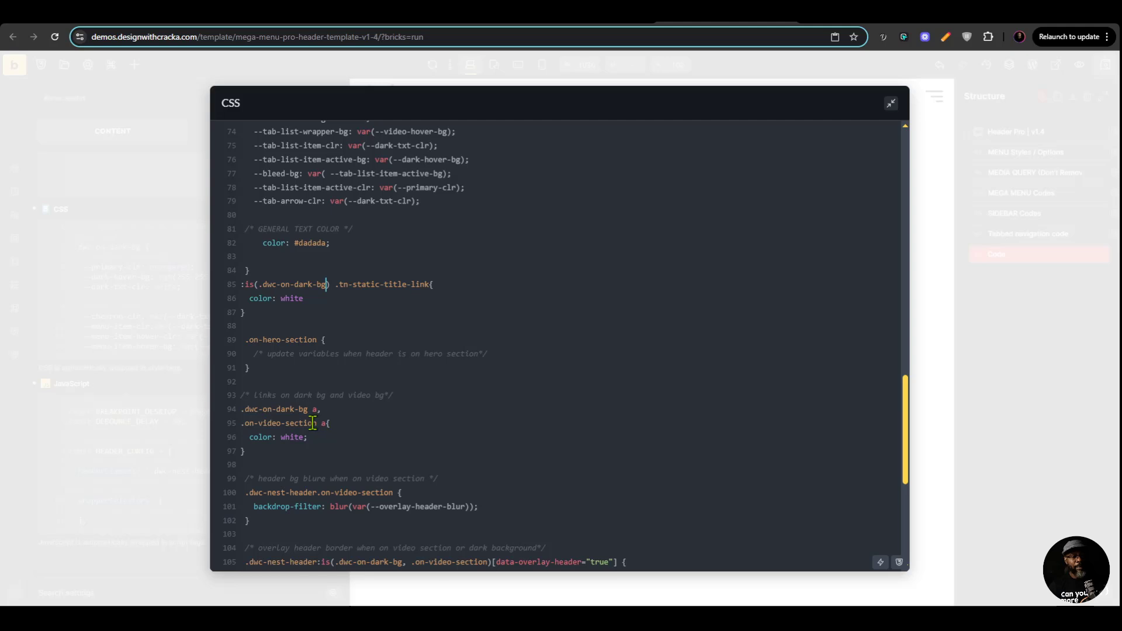
# Add .on-video-section to the :is() list before .tn-static-title-link and save the header template.
pyautogui.moveTo(316, 422); pyautogui.dragTo(240, 422)
pyautogui.hotkey('ctrl', 'c')
pyautogui.click(331, 284)
pyautogui.write(',')
pyautogui.hotkey('ctrl', 'v')
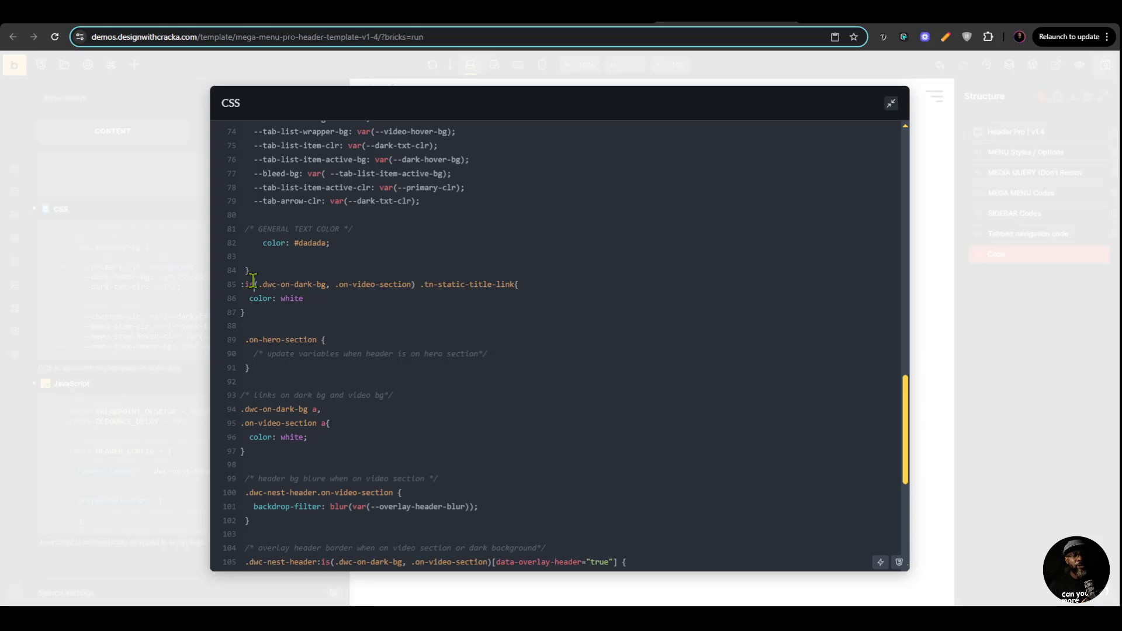
pyautogui.moveTo(253, 284); pyautogui.dragTo(330, 284)
pyautogui.click(409, 286)
pyautogui.moveTo(548, 287); pyautogui.dragTo(465, 287)
pyautogui.click(349, 297)
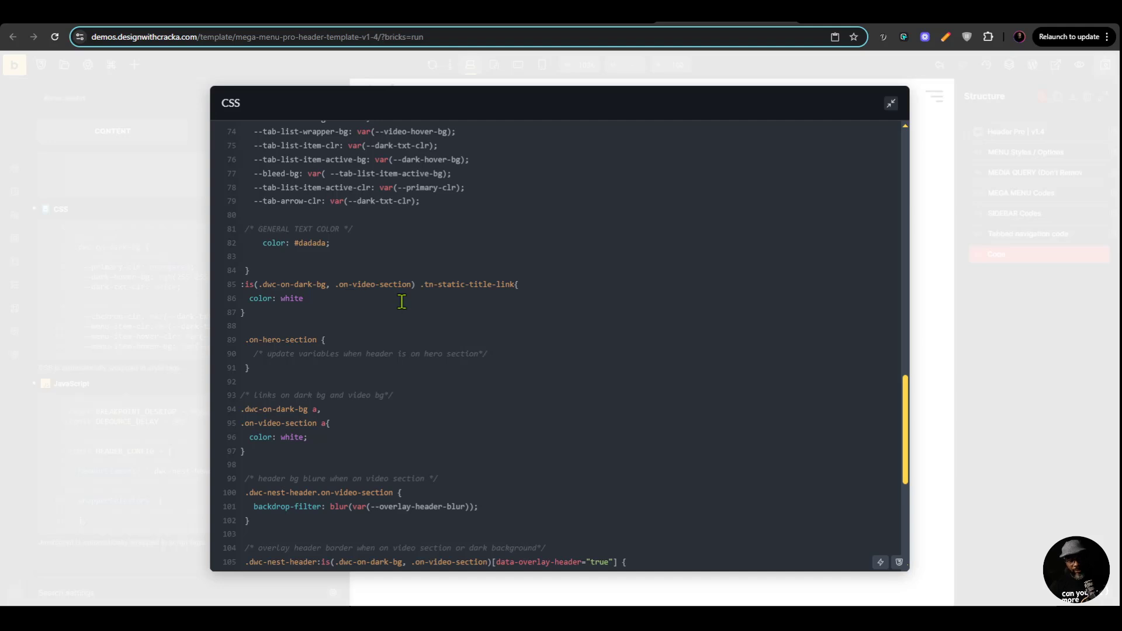
pyautogui.hotkey('ctrl', 's')
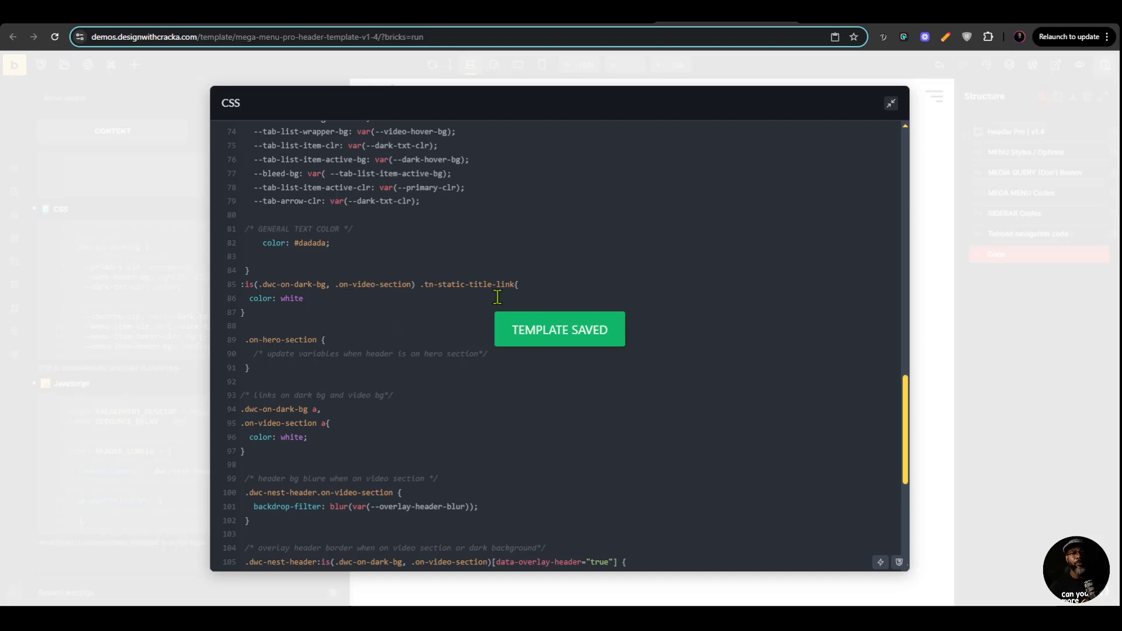
# Check the Tabbed Mega Menu's title links and Static Item tab over the dark section of the demo site.
pyautogui.click(585, 12)
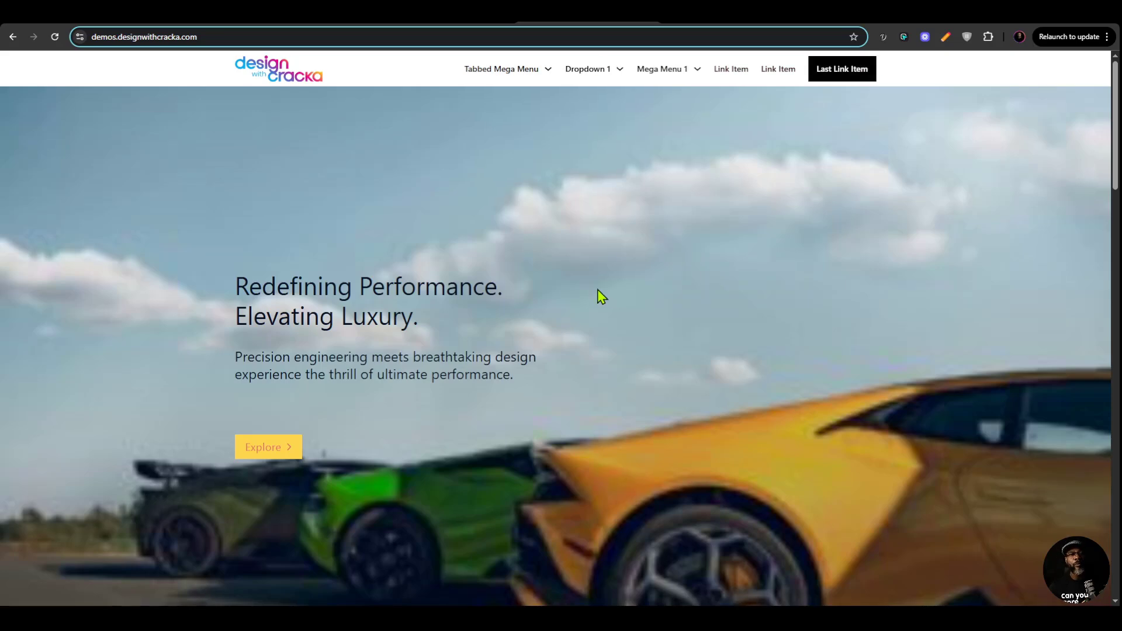
pyautogui.scroll(-5, 591, 281)
pyautogui.scroll(-9, 592, 277)
pyautogui.moveTo(519, 71)
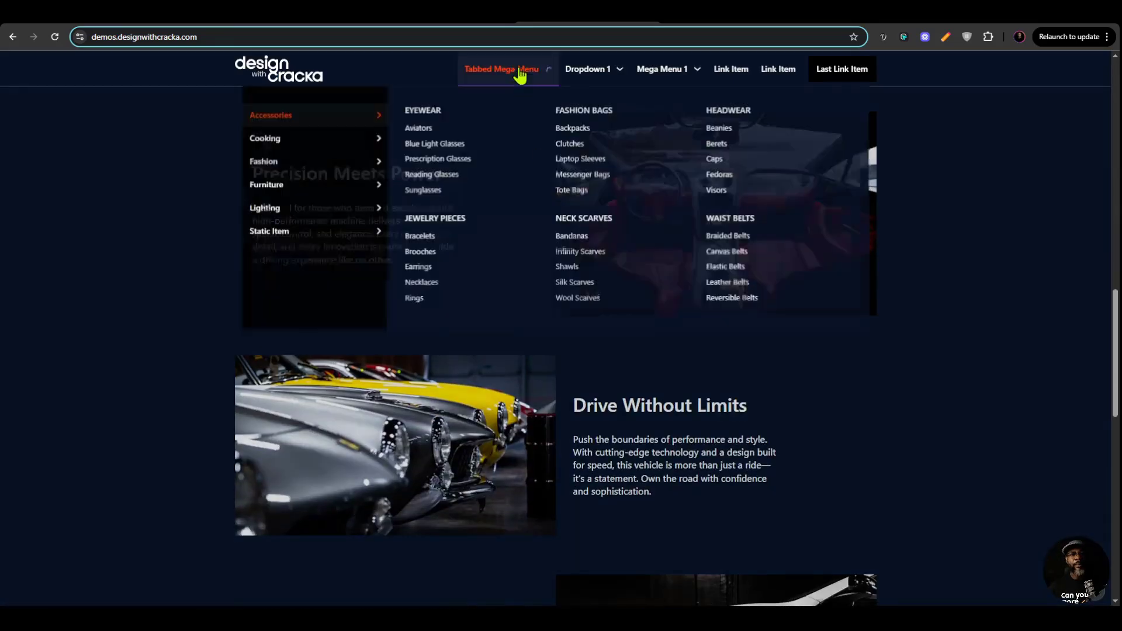
pyautogui.scroll(-10, 526, 200)
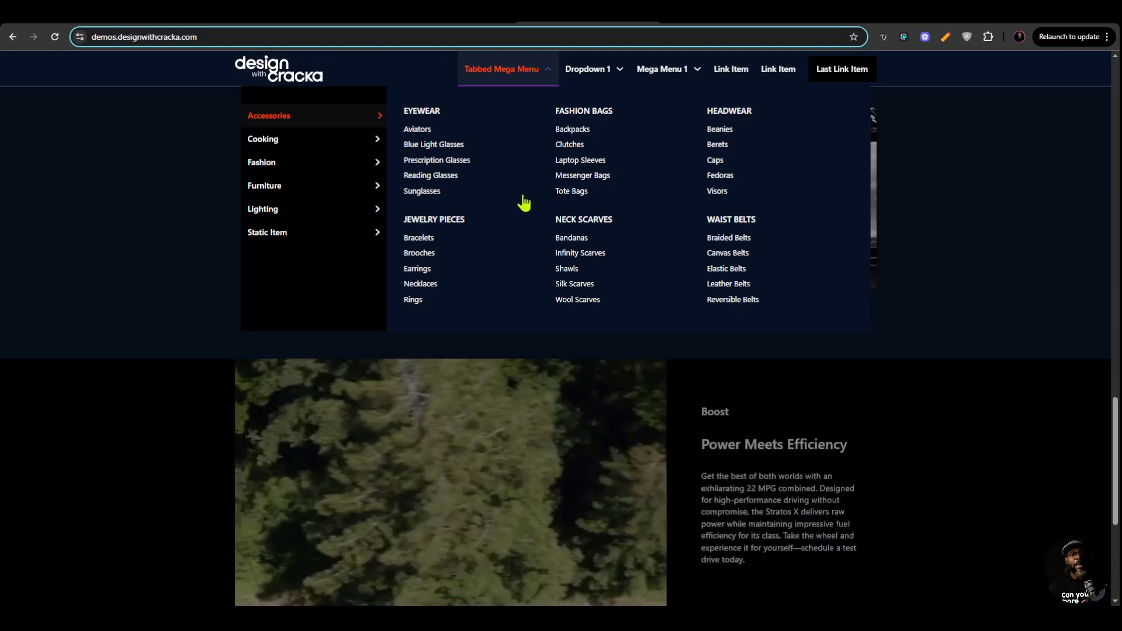
pyautogui.scroll(4, 285, 225)
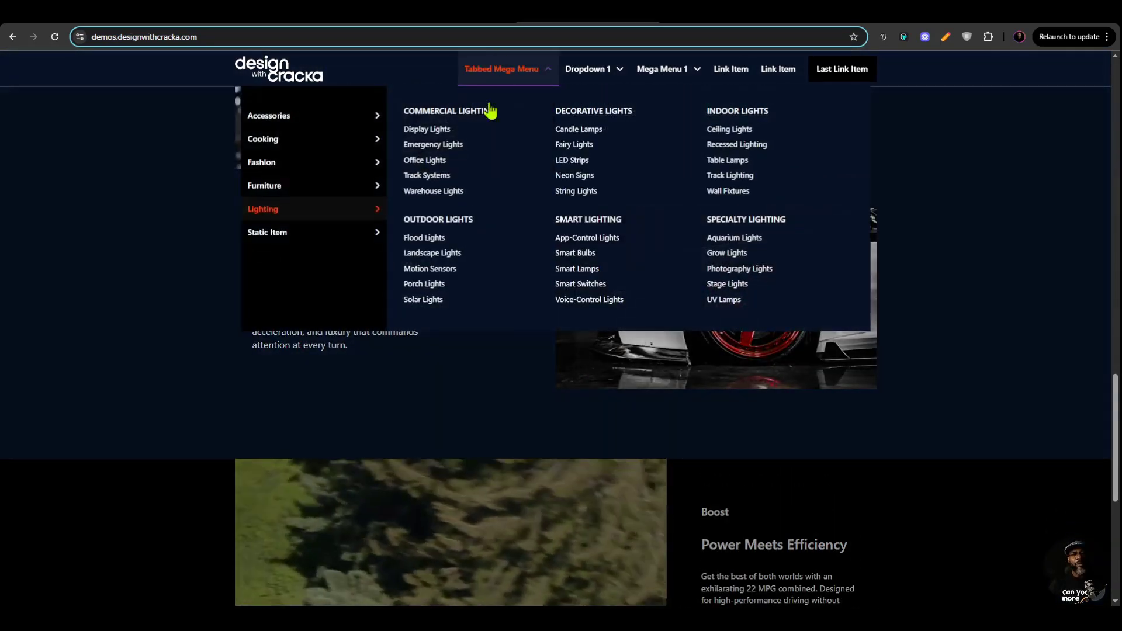
pyautogui.moveTo(304, 232)
pyautogui.scroll(3, 606, 238)
pyautogui.scroll(1, 605, 238)
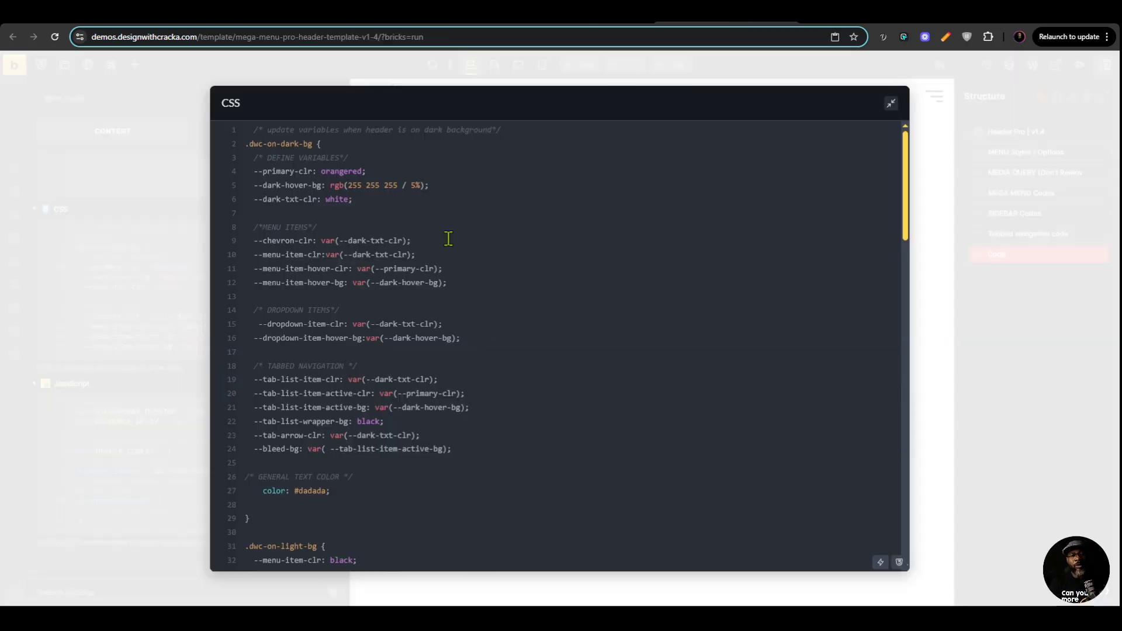
# In the tabbed navigation template, set the background-color of the Static Item's Featured block class .tn-feature-wrapper to var(--tn-feature-bg).
pyautogui.click(891, 105)
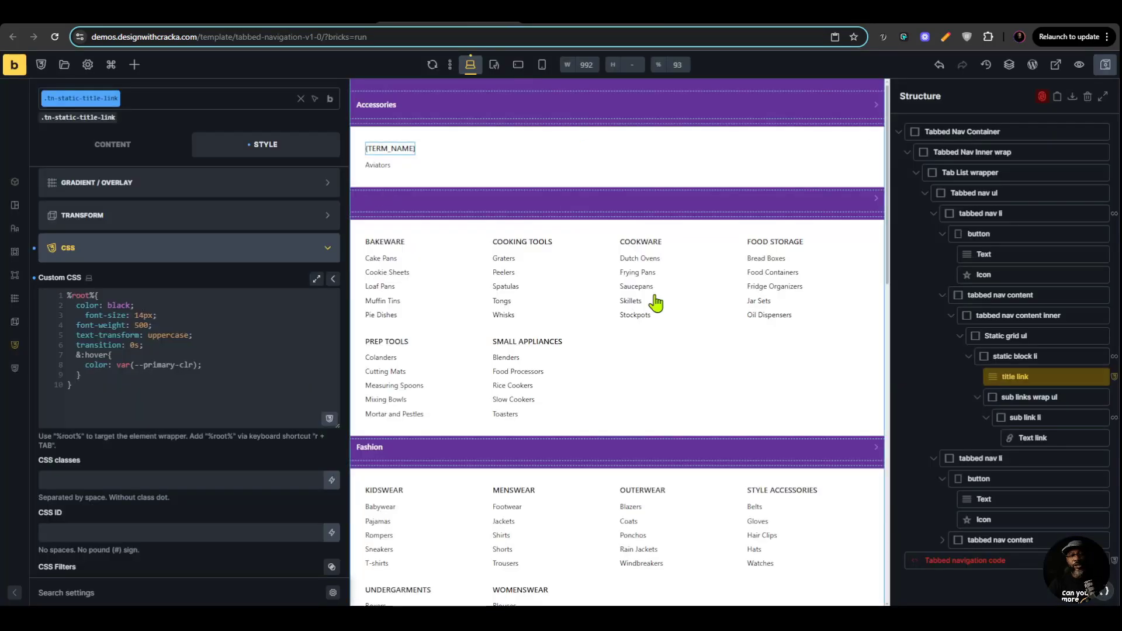
pyautogui.scroll(-10, 778, 347)
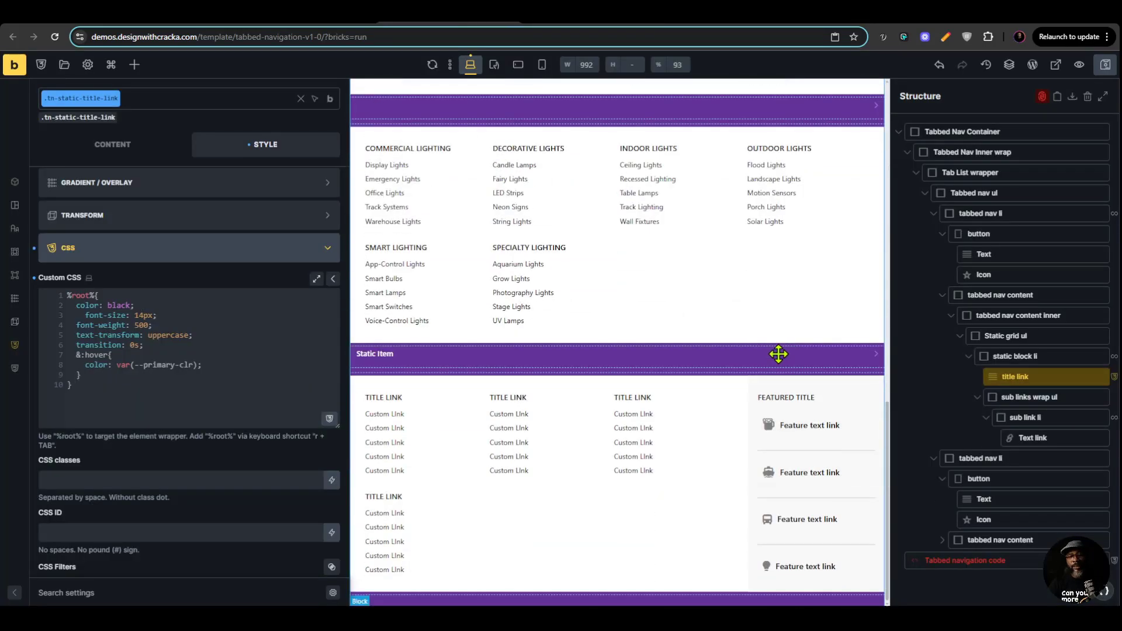
pyautogui.click(811, 384)
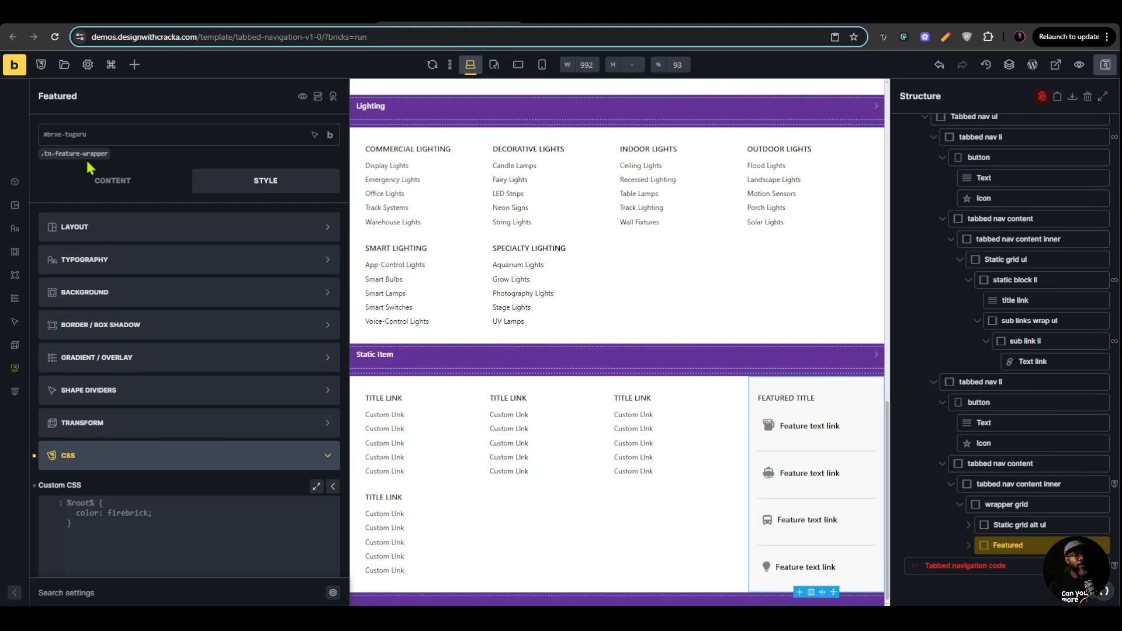
pyautogui.click(75, 153)
pyautogui.scroll(-3, 126, 367)
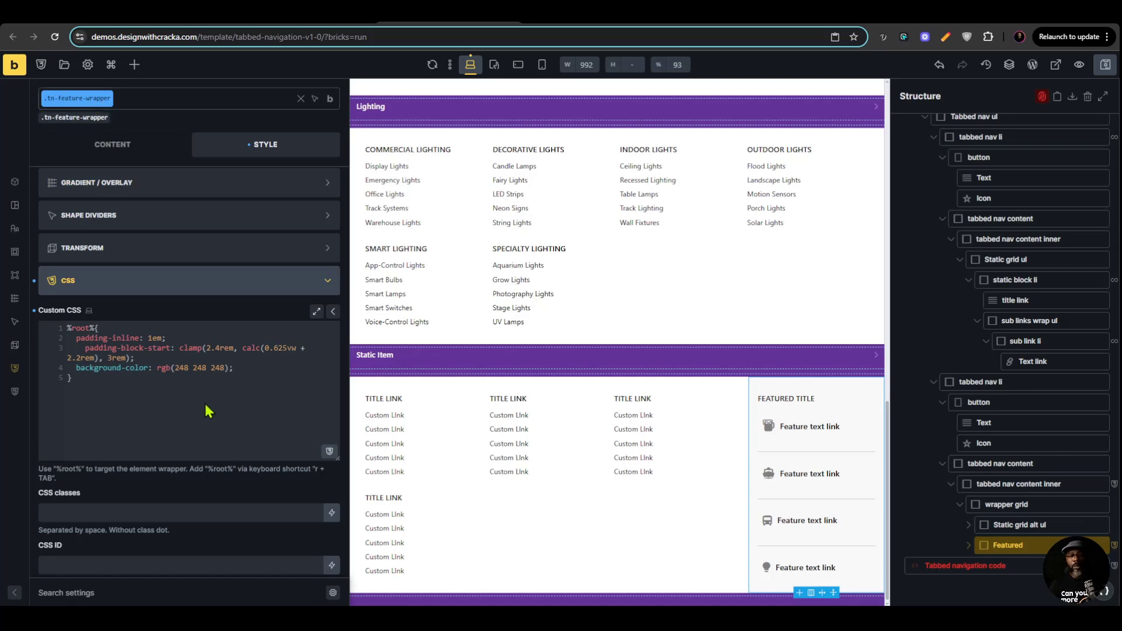
pyautogui.moveTo(158, 367); pyautogui.dragTo(229, 366)
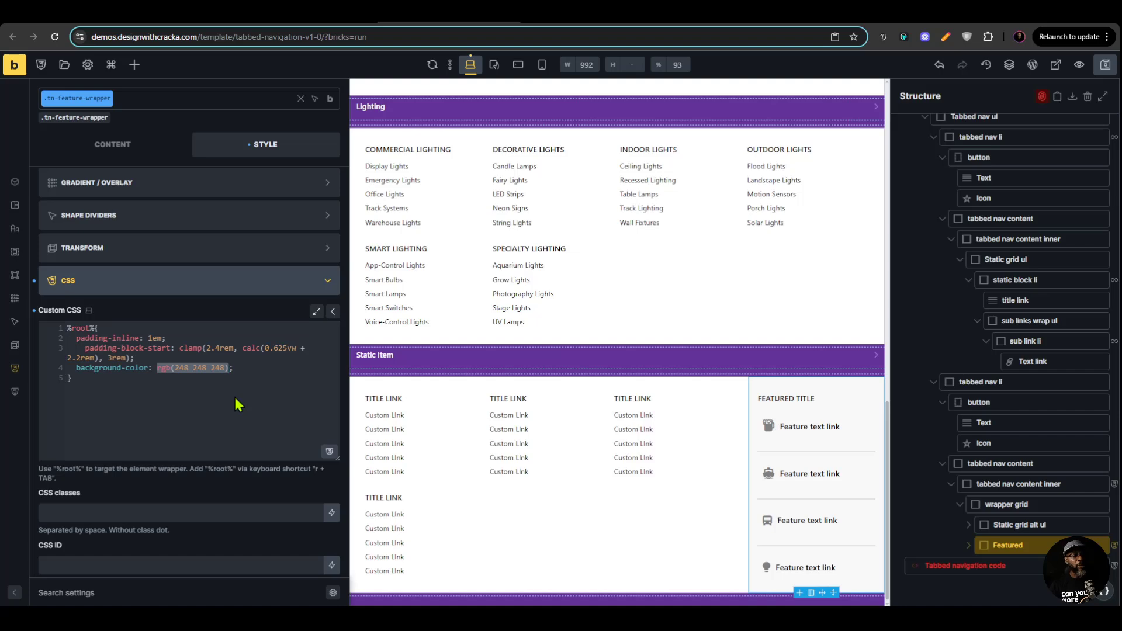
pyautogui.write('var()--tnf')
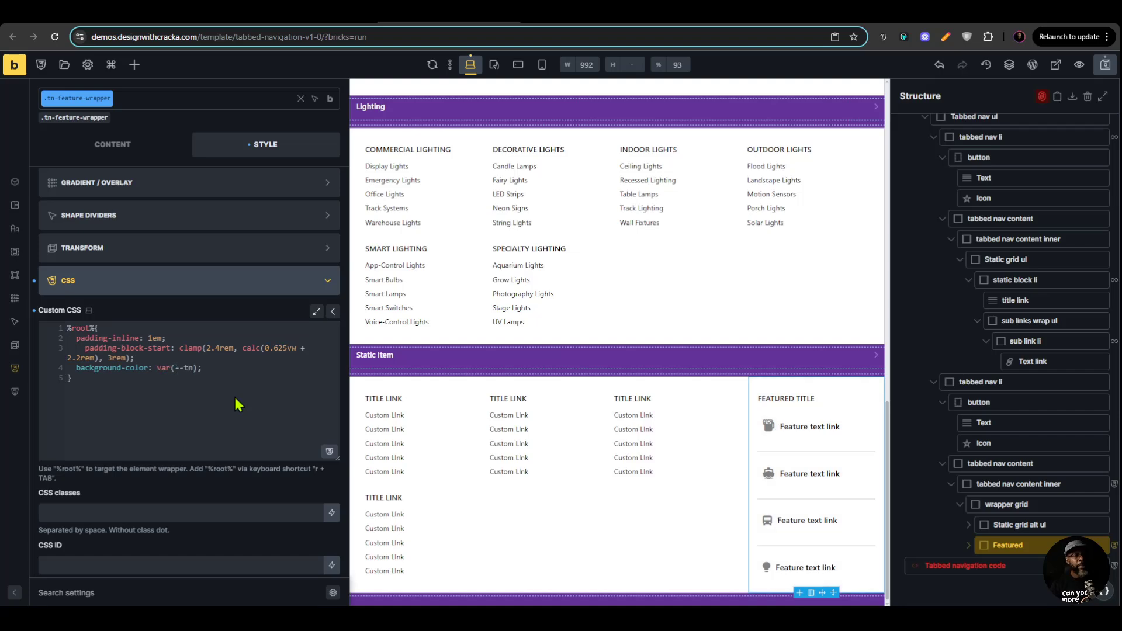
pyautogui.write('eature-bg')
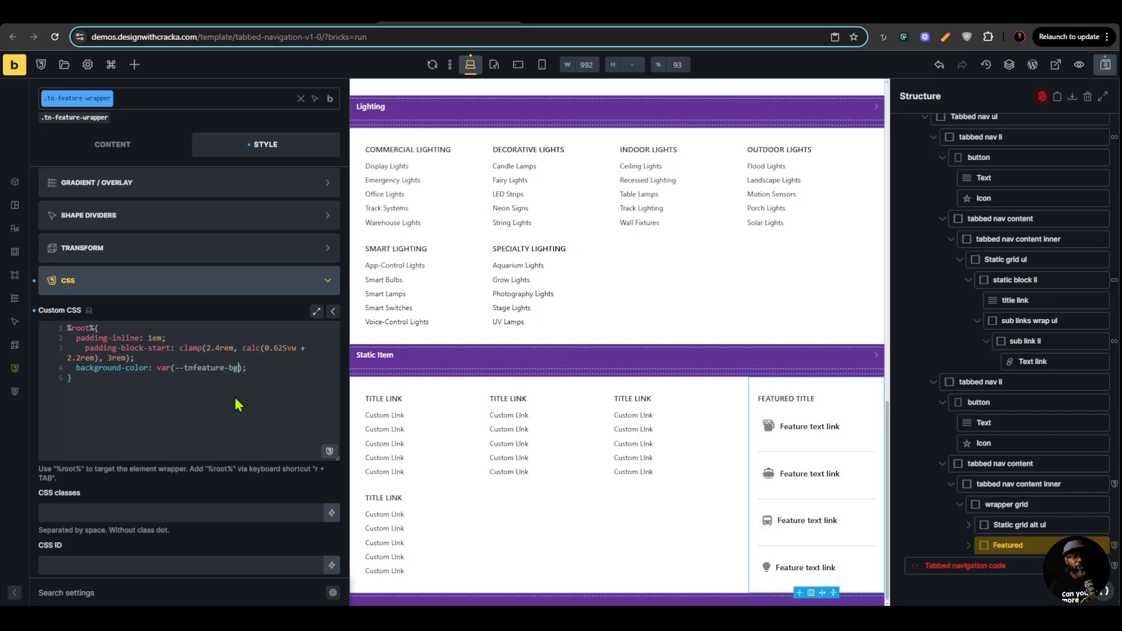
pyautogui.click(194, 368)
pyautogui.write('-')
# Declare --tn-feature-bg: rgb(248 248 248); at the start of the .tn-feature-wrapper rule and copy the variable name.
pyautogui.moveTo(242, 368); pyautogui.dragTo(180, 369)
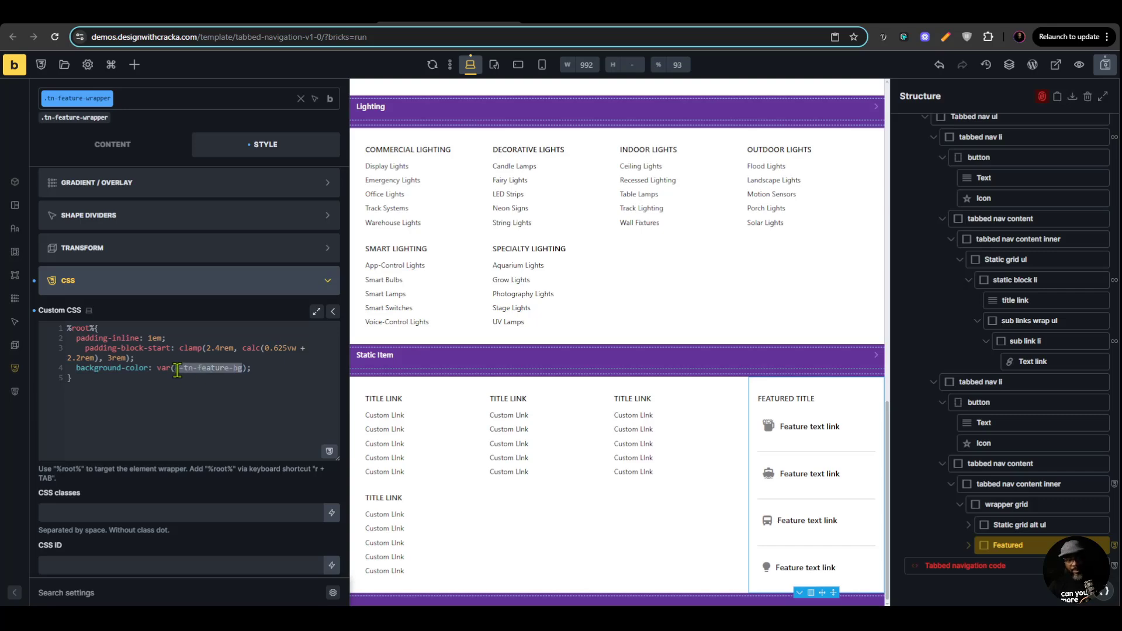
pyautogui.scroll(2, 104, 421)
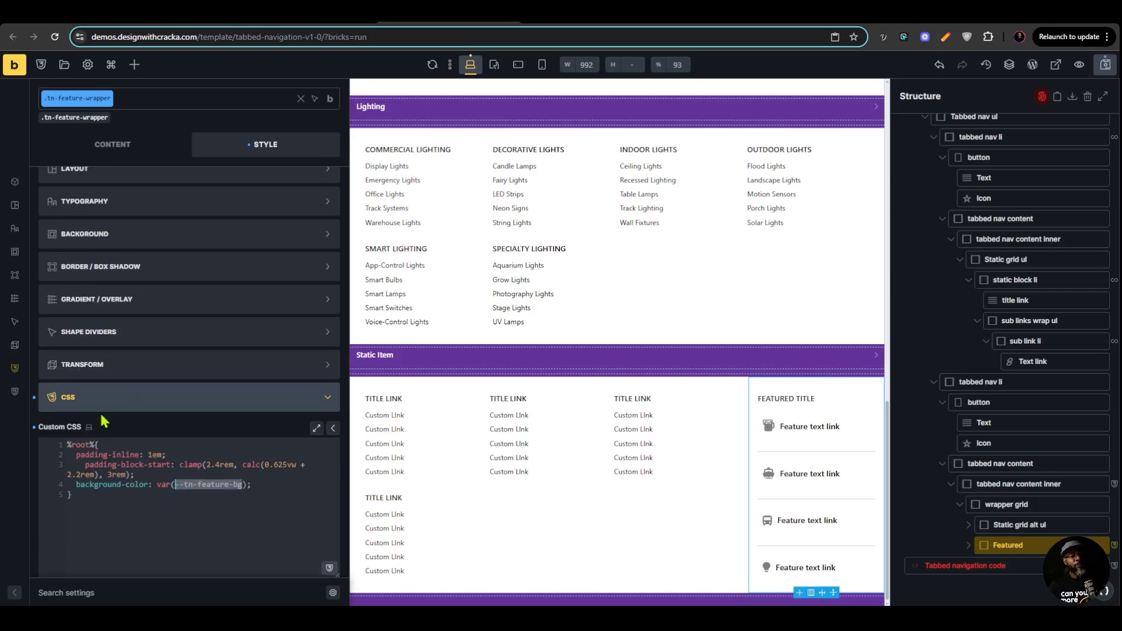
pyautogui.click(116, 444)
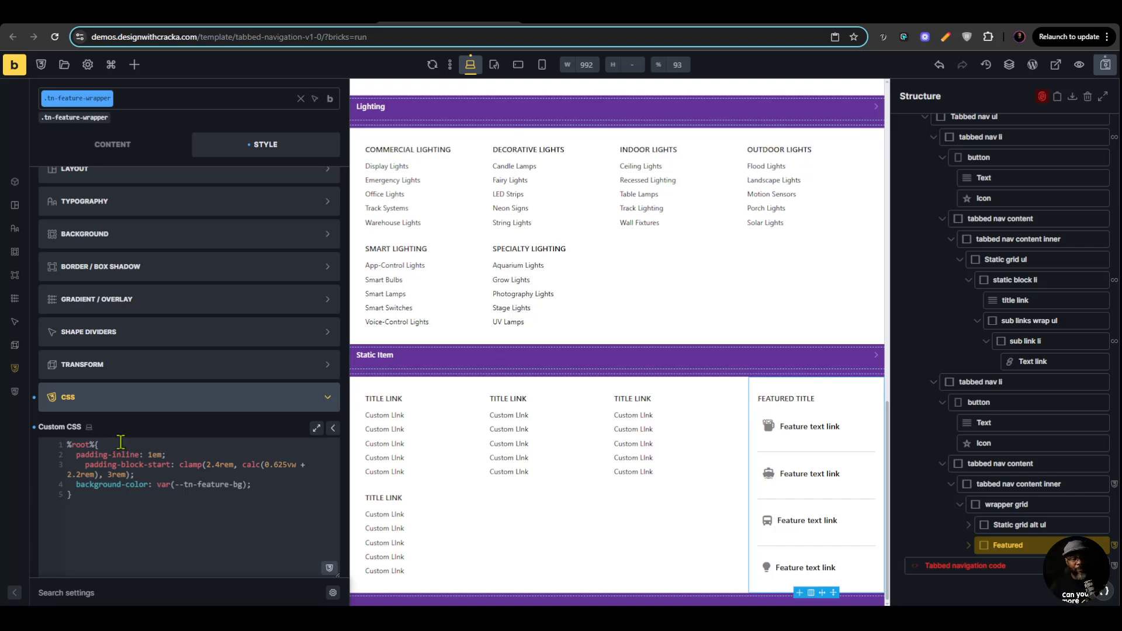
pyautogui.press('Return')
pyautogui.write('--tn-feature-bg')
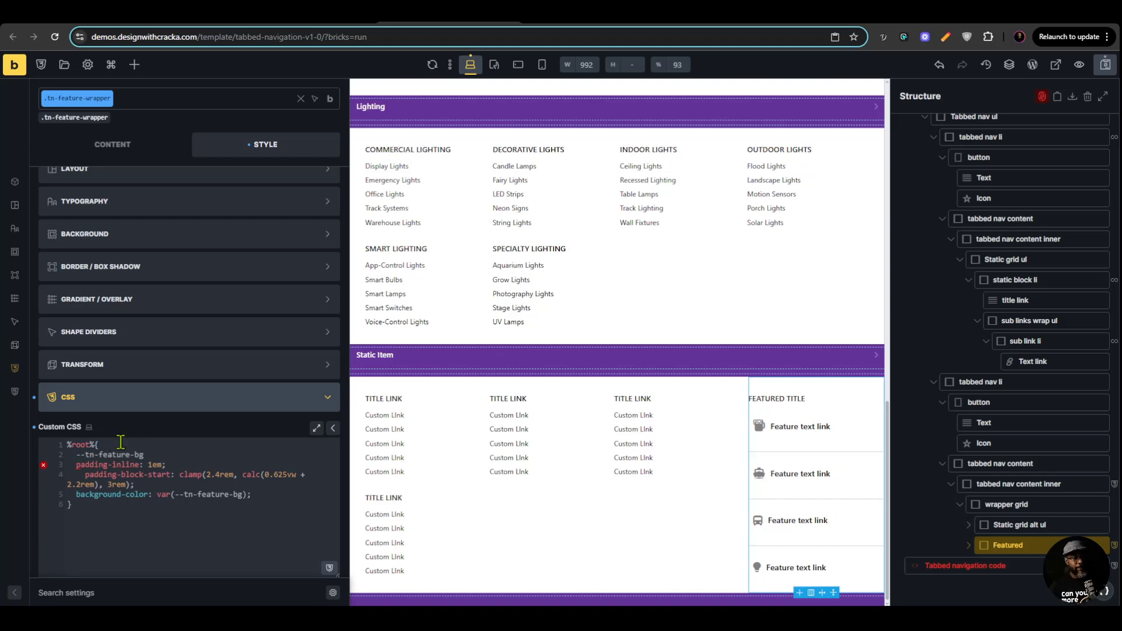
pyautogui.press('super+v')
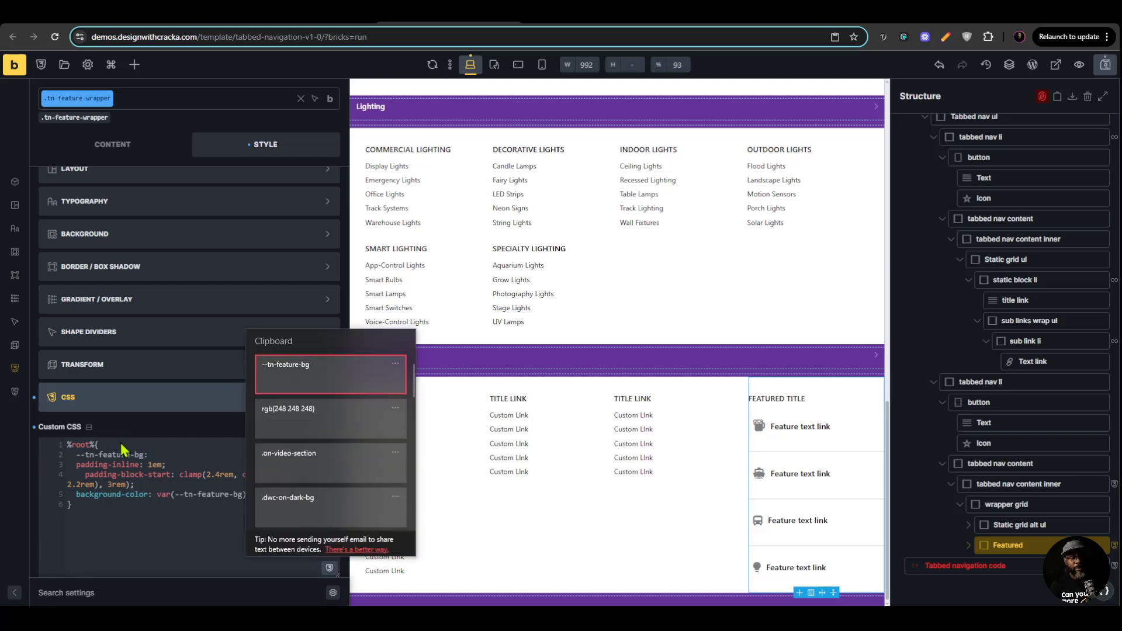
pyautogui.click(308, 418)
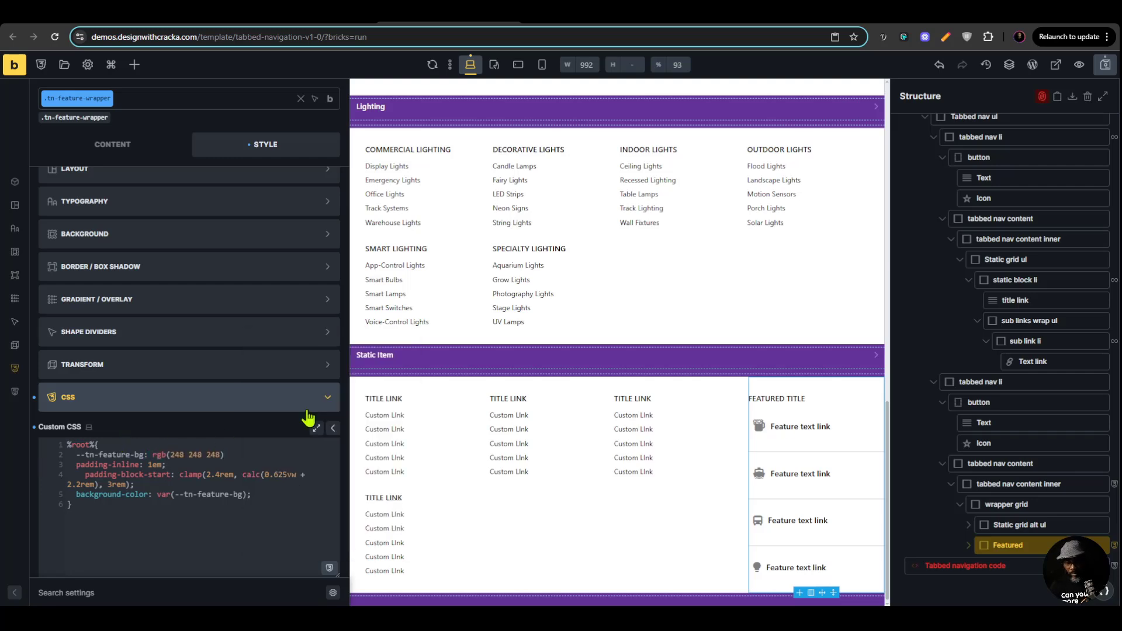
pyautogui.write(';')
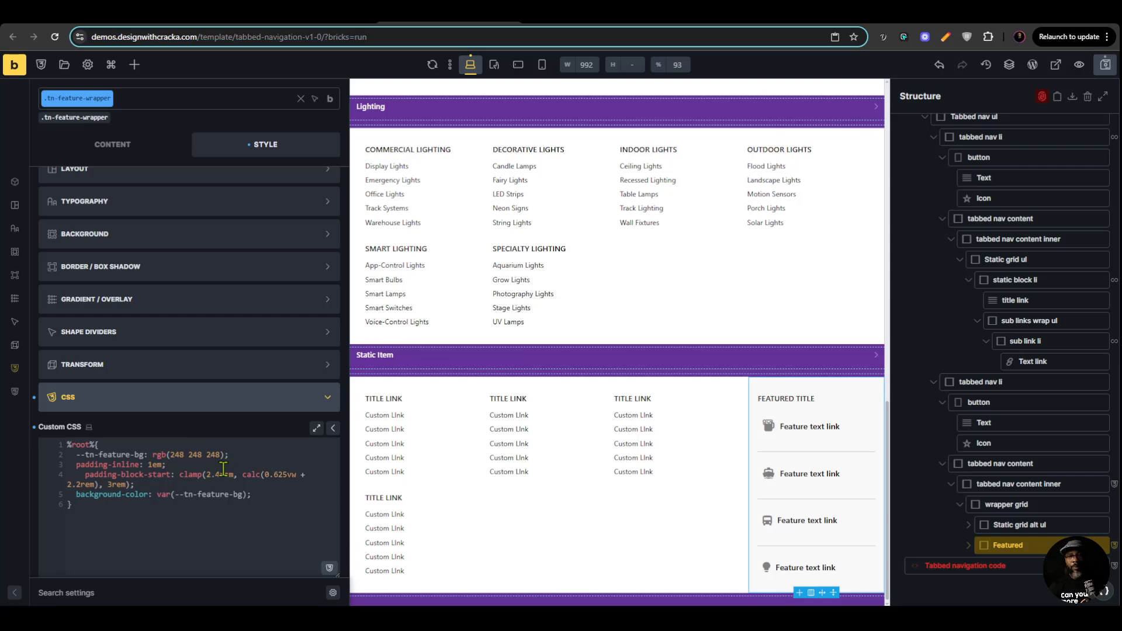
pyautogui.moveTo(72, 455); pyautogui.dragTo(141, 454)
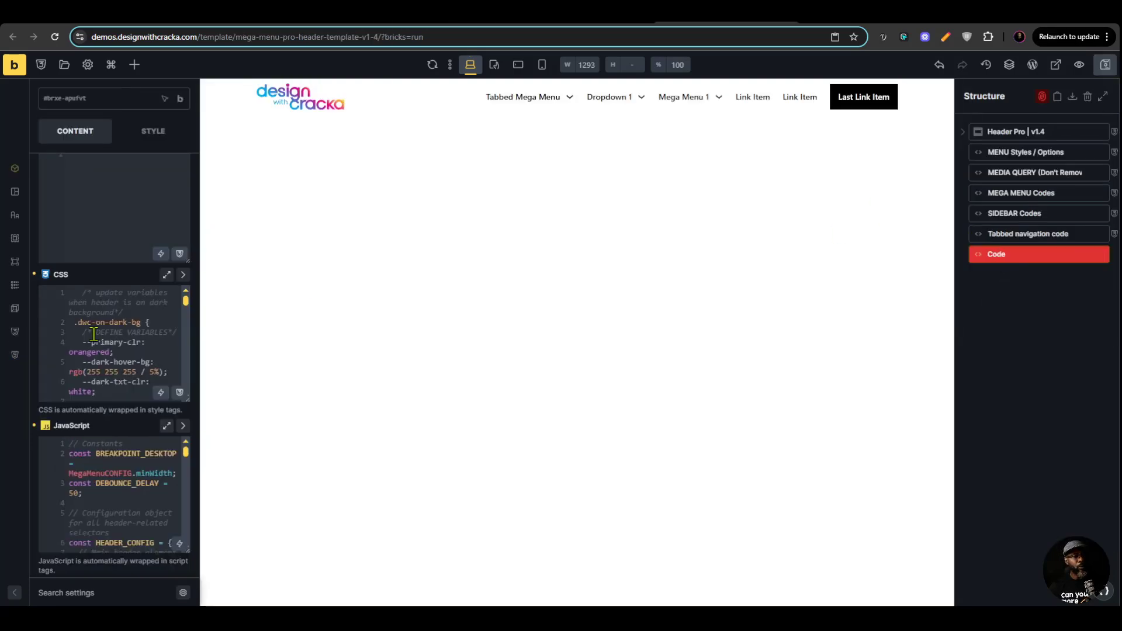
# In the header template's Code element CSS, add --tn-feature-bg: yellow; to the .dwc-on-dark-bg rule's tabbed navigation variables and save the template.
pyautogui.click(167, 275)
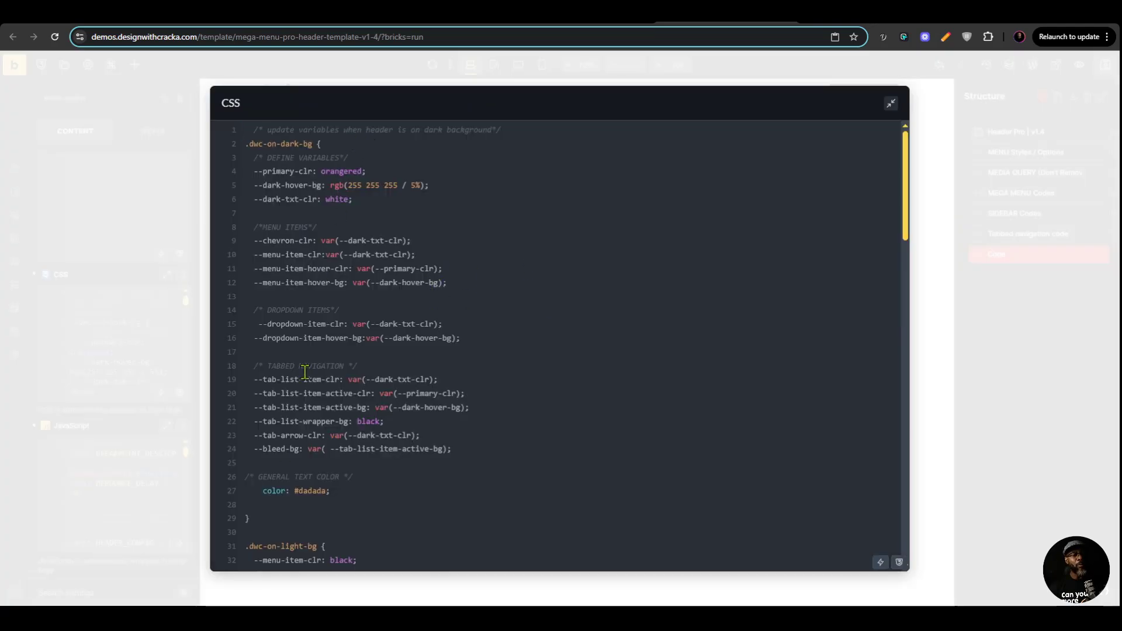
pyautogui.write('--tn-feature-bg')
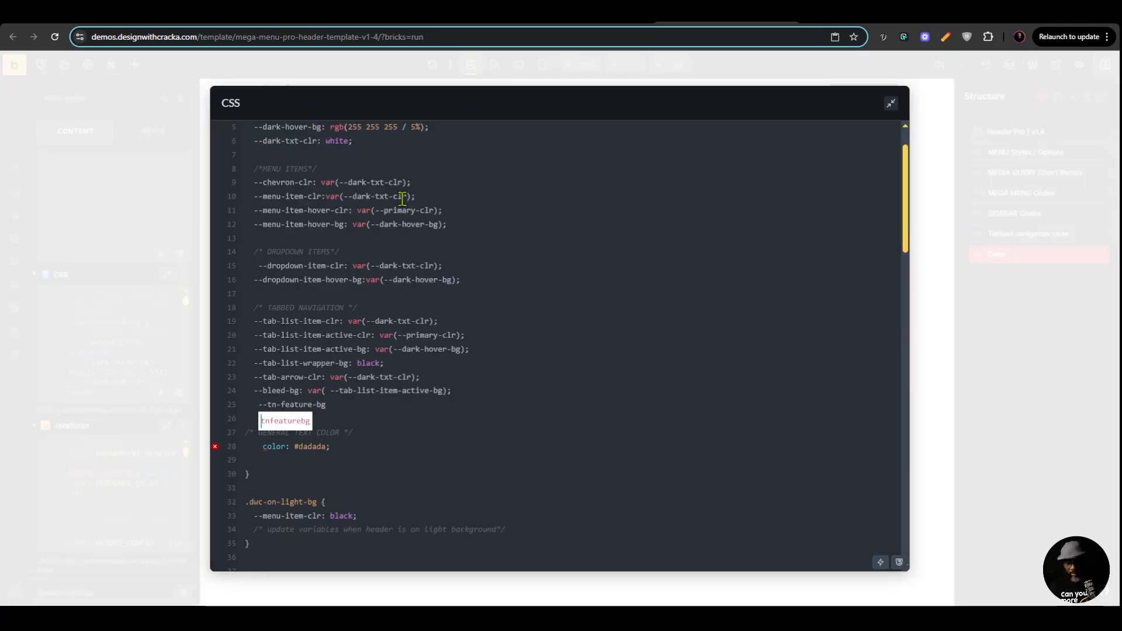
pyautogui.write(': ')
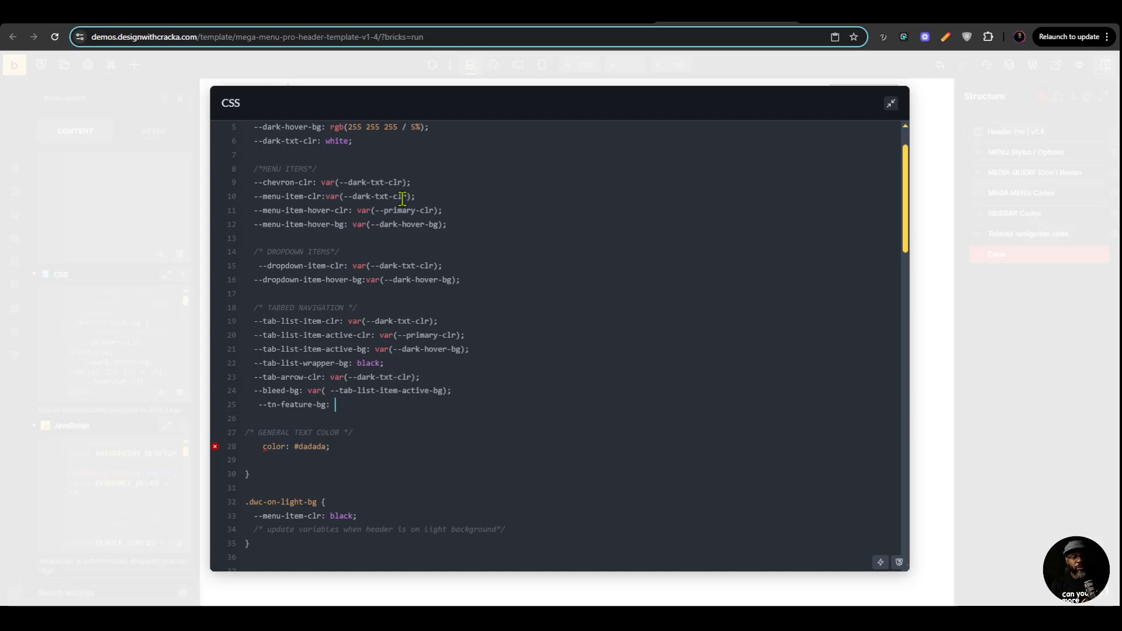
pyautogui.write('yellow')
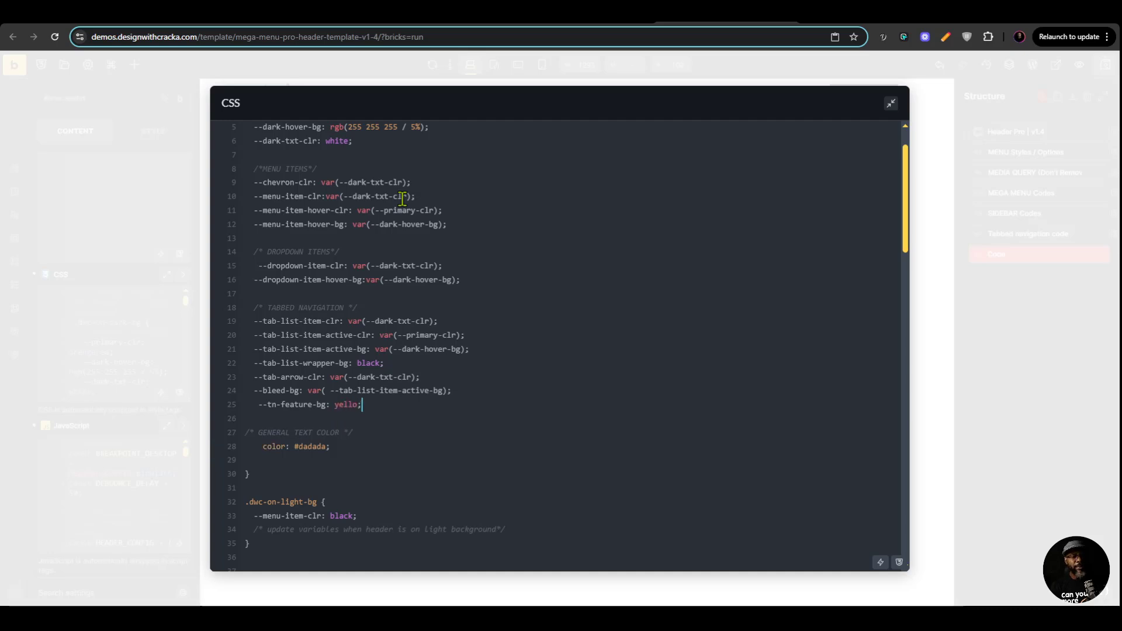
pyautogui.write(';')
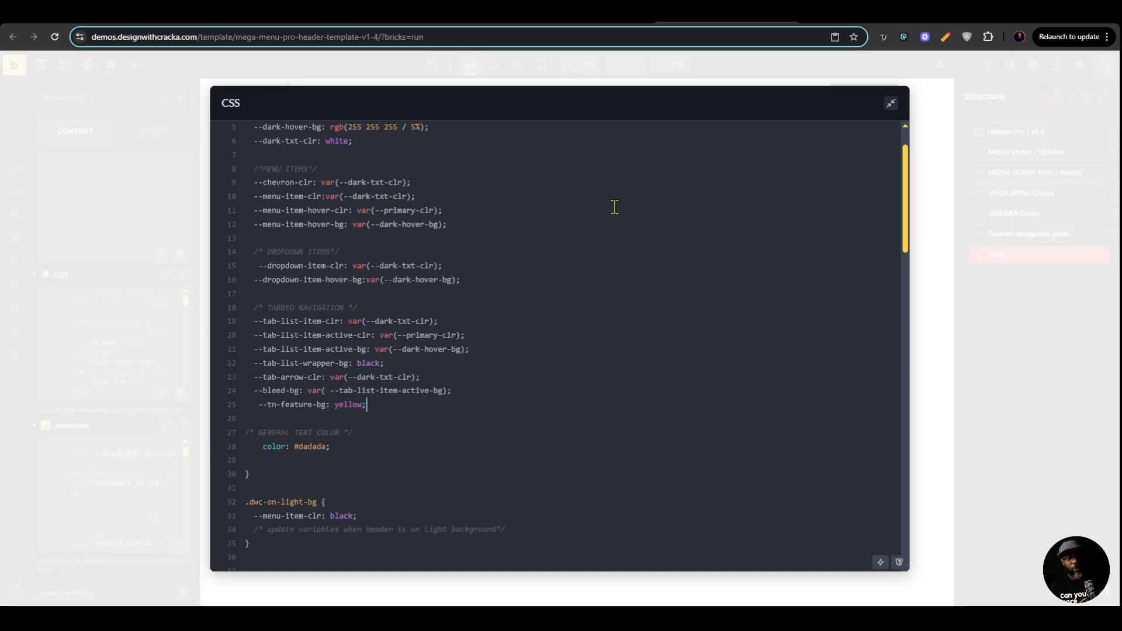
pyautogui.hotkey('ctrl', 's')
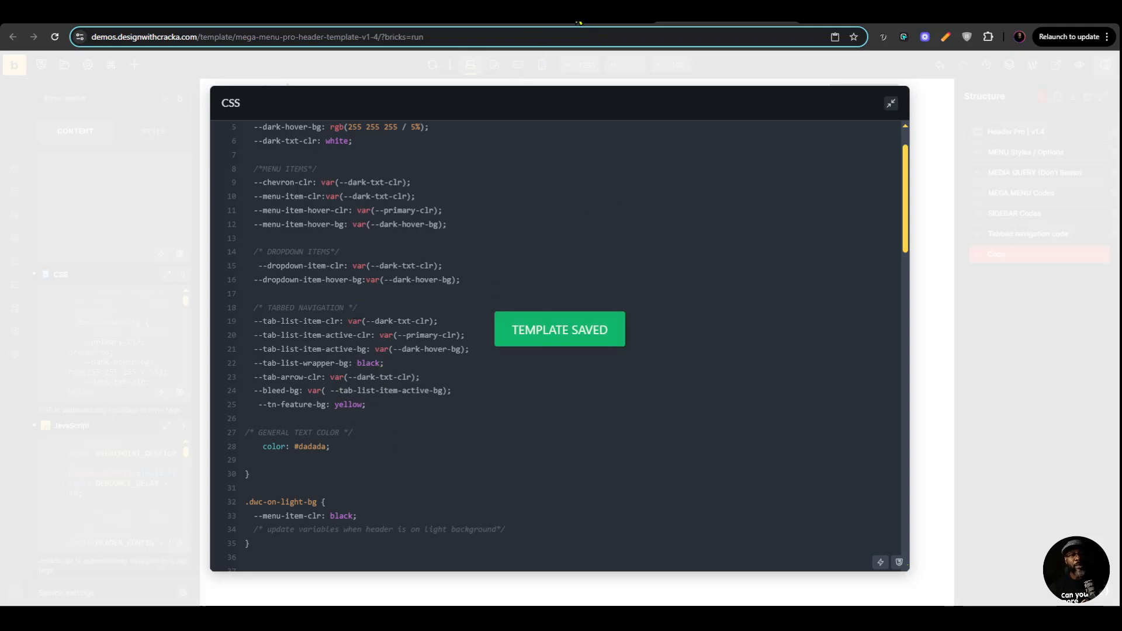
# Check the featured block in the Tabbed Mega Menu's Static Item tab over the demo site's dark section.
pyautogui.click(565, 22)
pyautogui.scroll(-10, 575, 363)
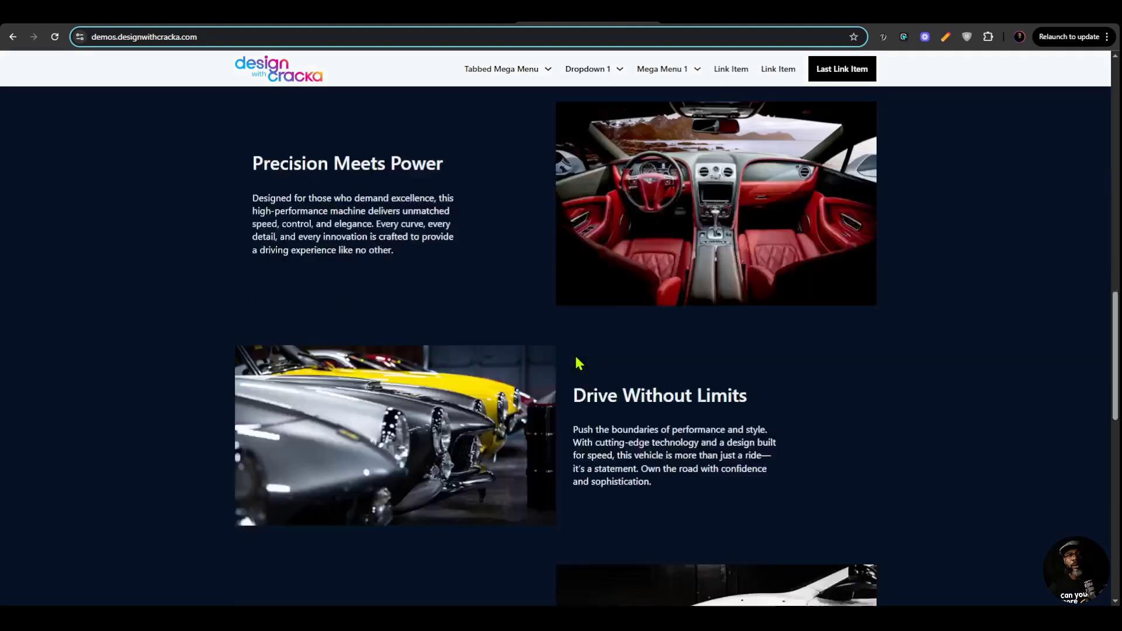
pyautogui.moveTo(520, 71)
pyautogui.moveTo(310, 237)
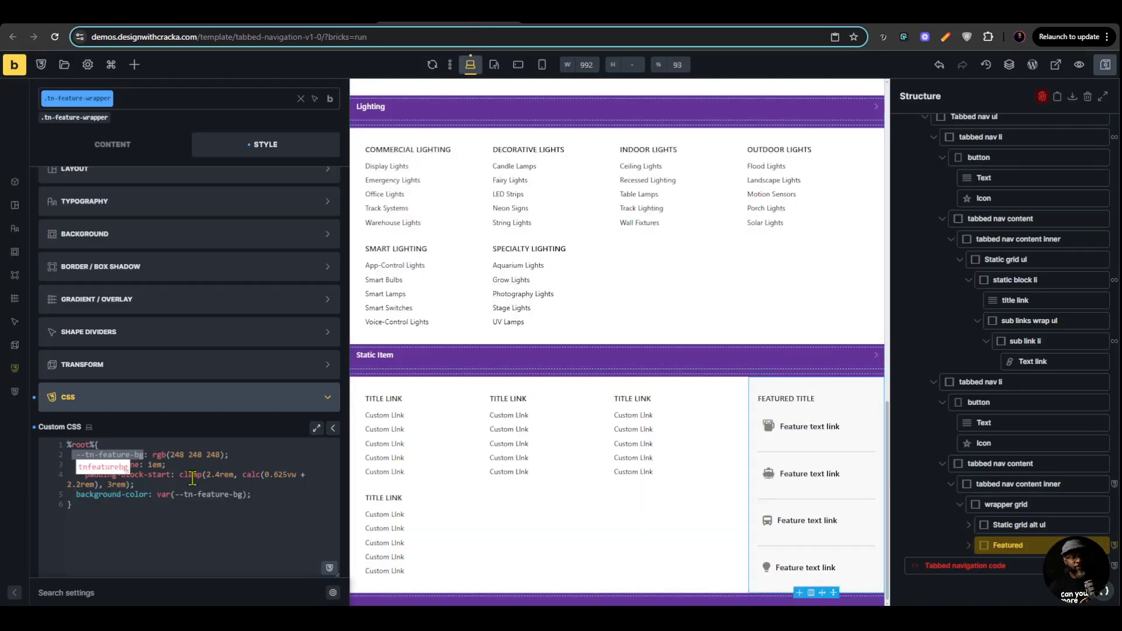
# In the tabbed navigation template, move --tn-feature-bg: rgb(248 248 248); from the .tn-feature-wrapper rule into a new :root rule above it and save.
pyautogui.click(144, 454)
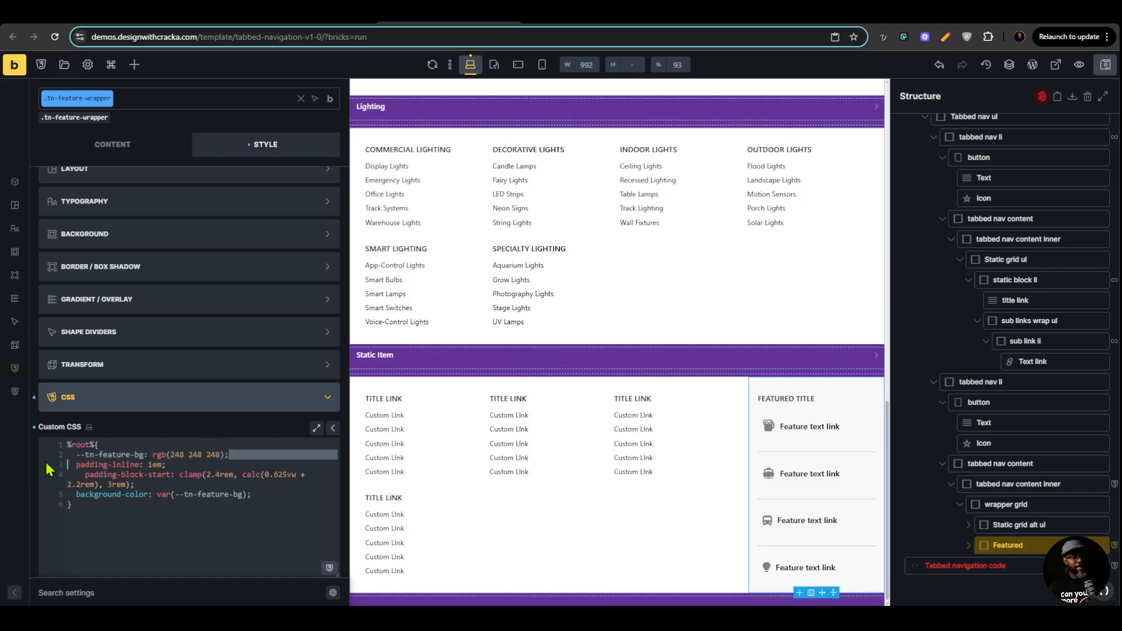
pyautogui.moveTo(231, 455); pyautogui.dragTo(50, 463)
pyautogui.hotkey('ctrl', 'x')
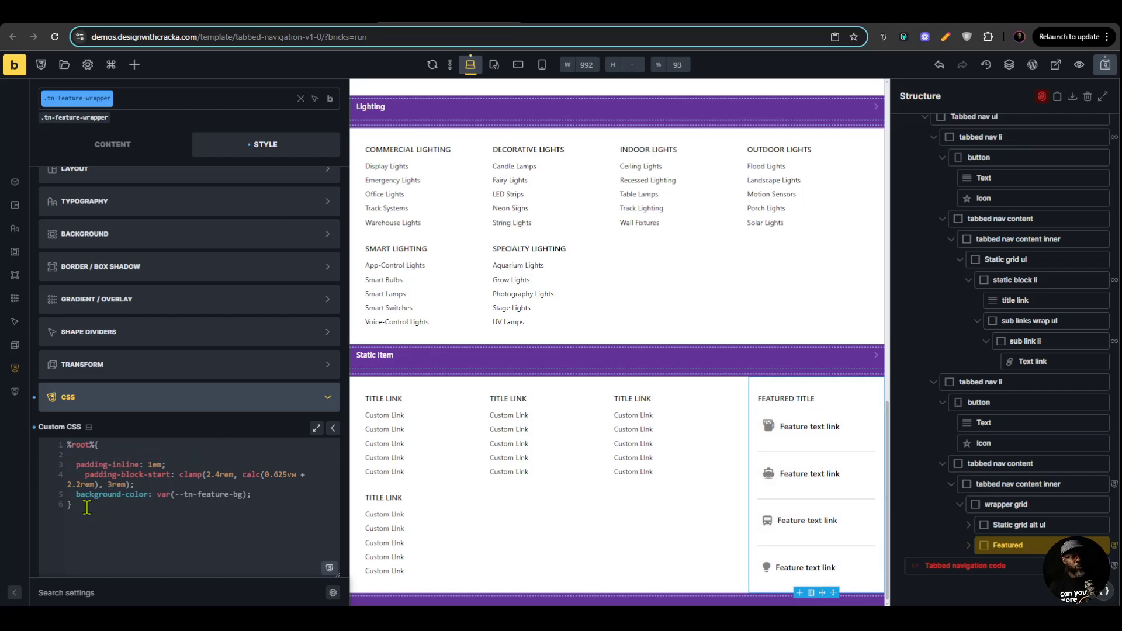
pyautogui.press('Return')
pyautogui.press('Return')
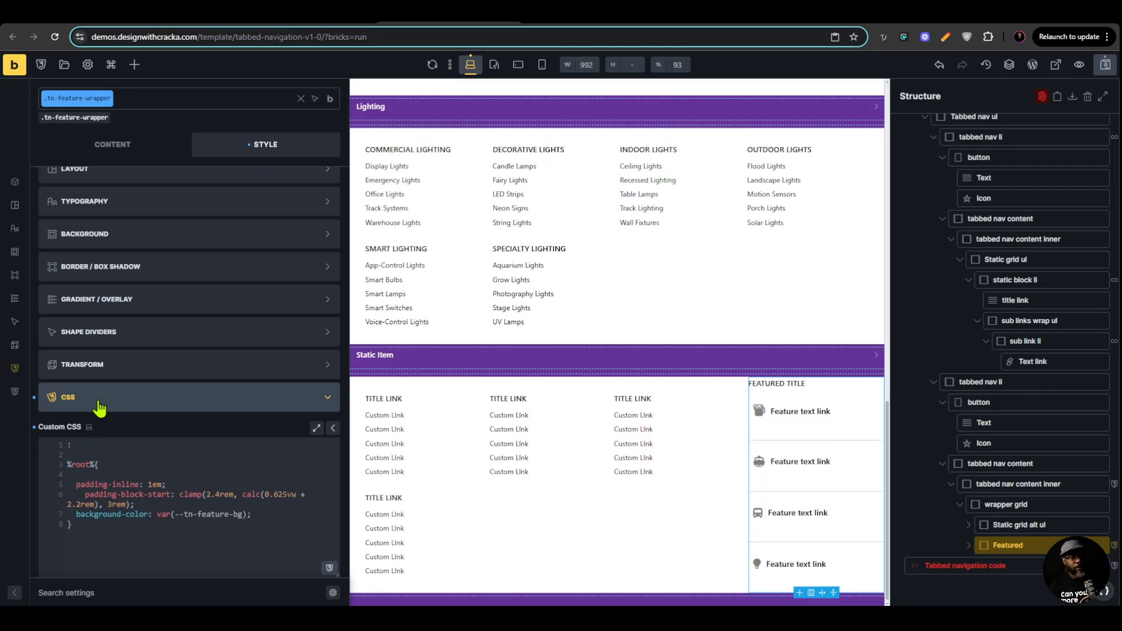
pyautogui.write('{')
pyautogui.press('Return')
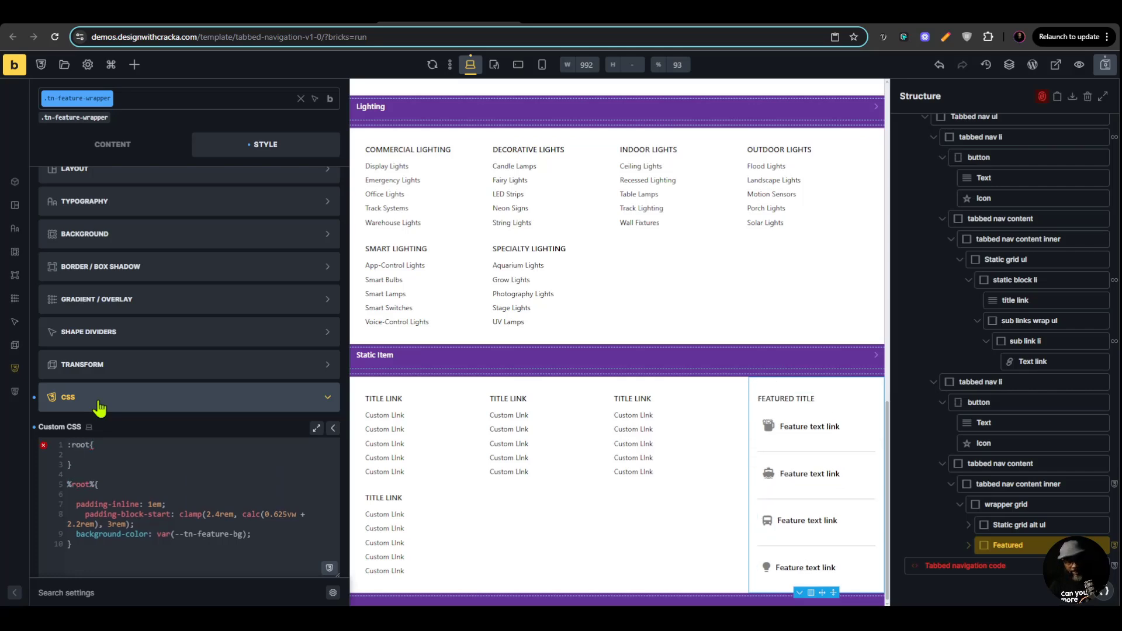
pyautogui.hotkey('ctrl', 'v')
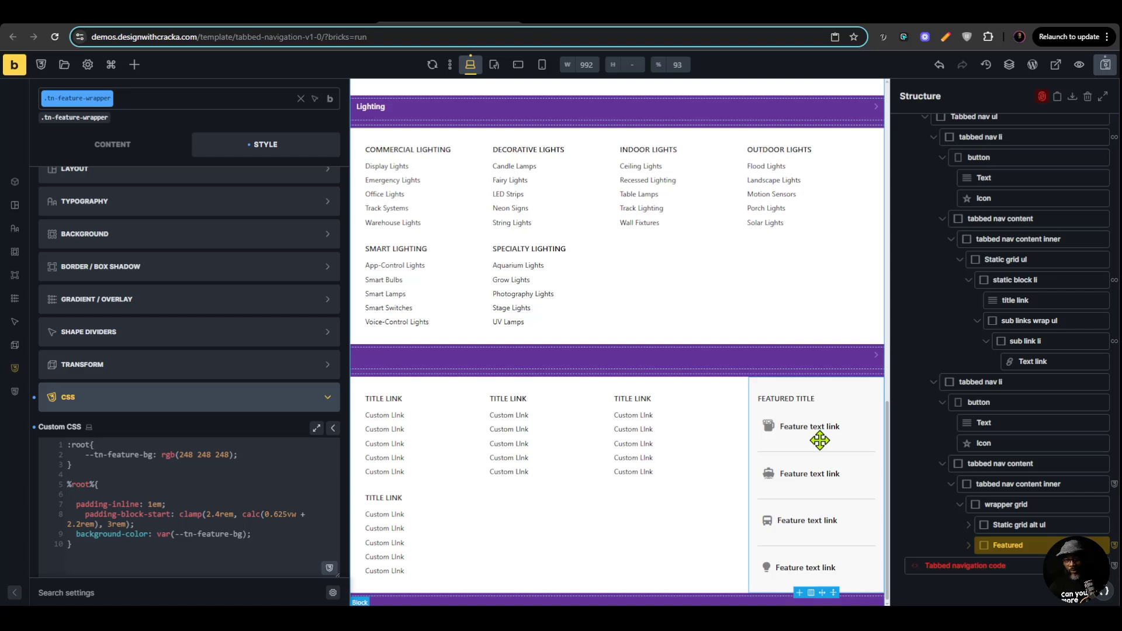
pyautogui.click(1105, 66)
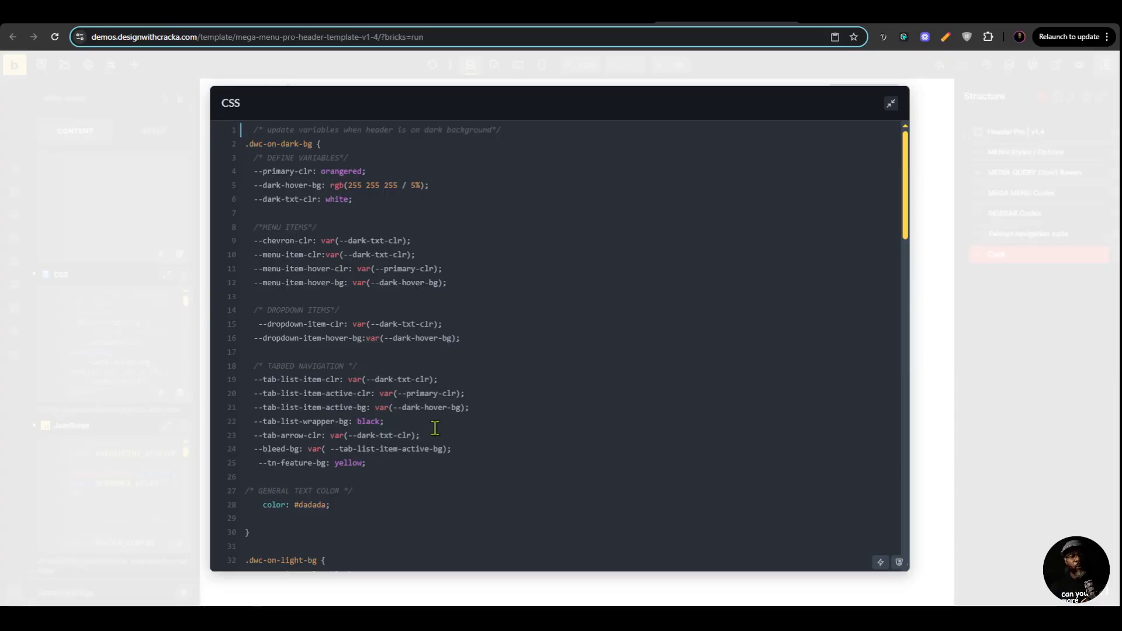
# Return to the demo site and recheck the Static Item tab's featured block background over the dark section.
pyautogui.click(472, 23)
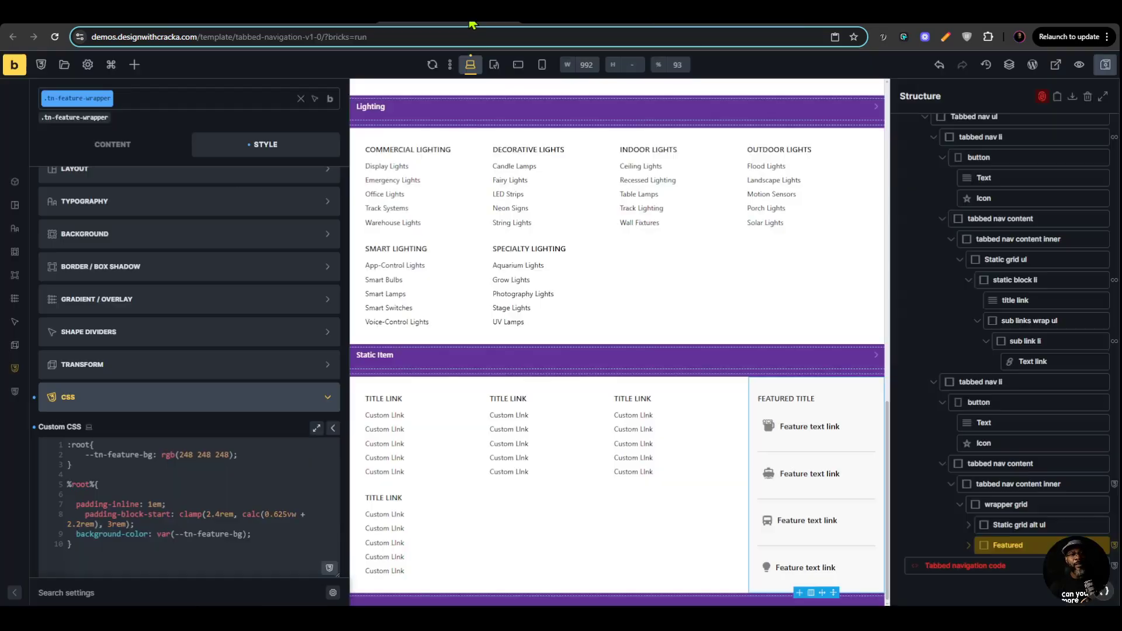
pyautogui.click(561, 24)
pyautogui.moveTo(517, 73)
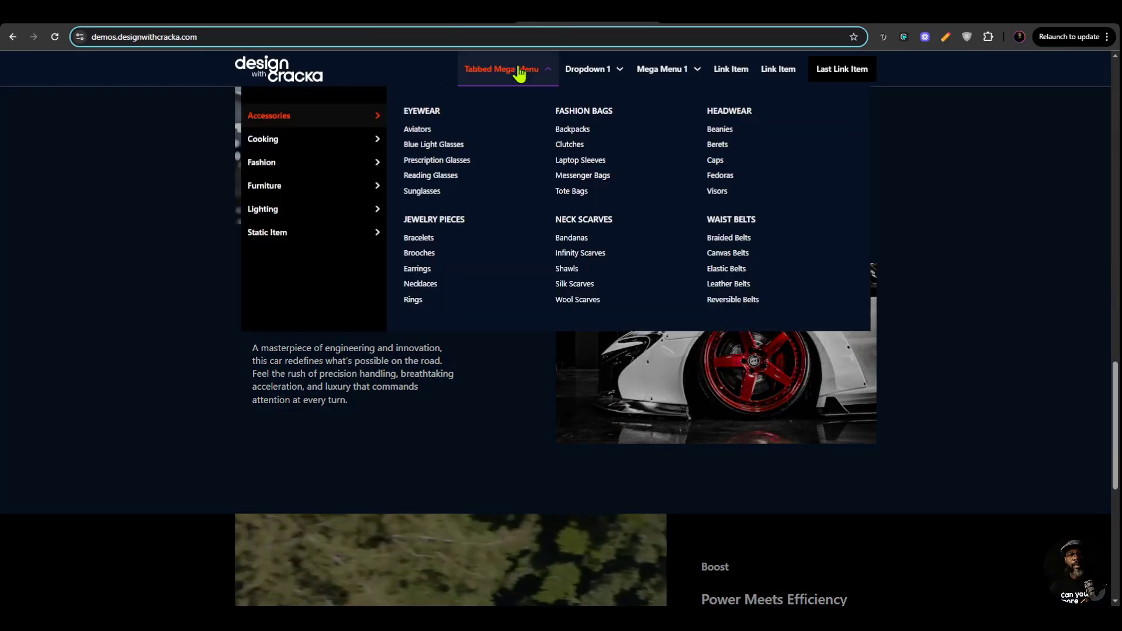
pyautogui.moveTo(298, 242)
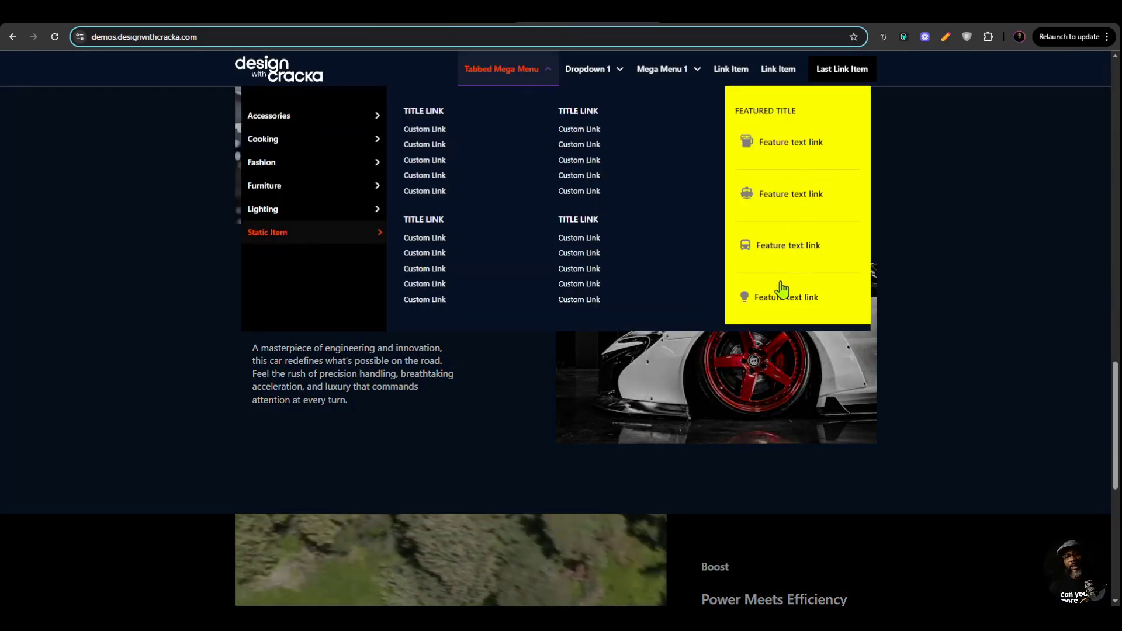
# Compare the header and logo colours over the demo site's hero, light and dark sections.
pyautogui.scroll(6, 482, 237)
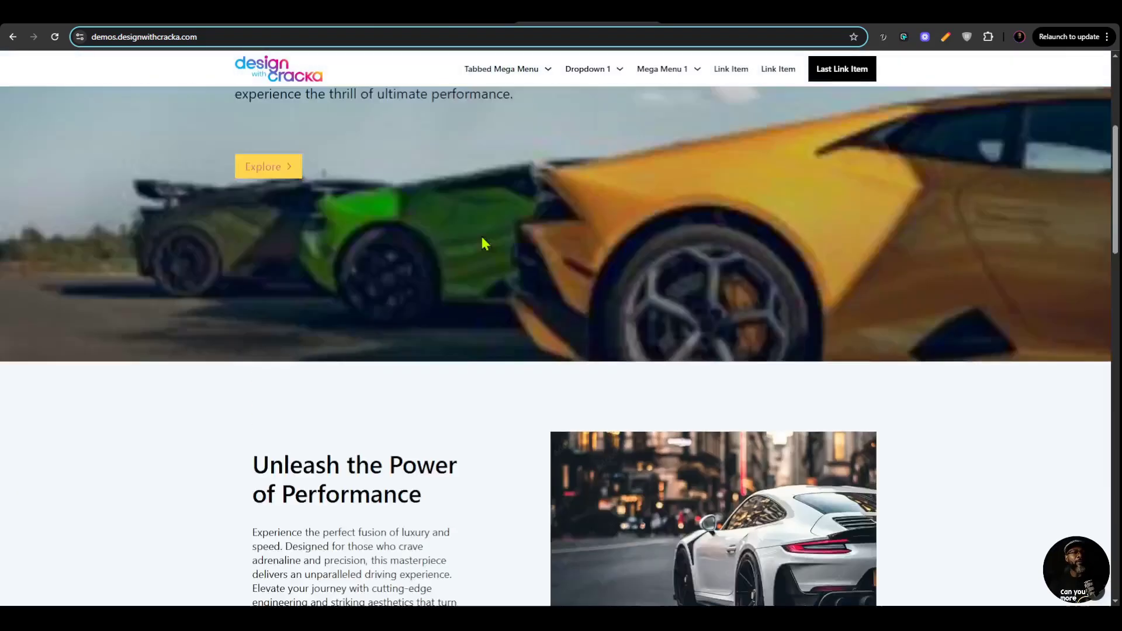
pyautogui.scroll(3, 482, 237)
pyautogui.scroll(1, 366, 172)
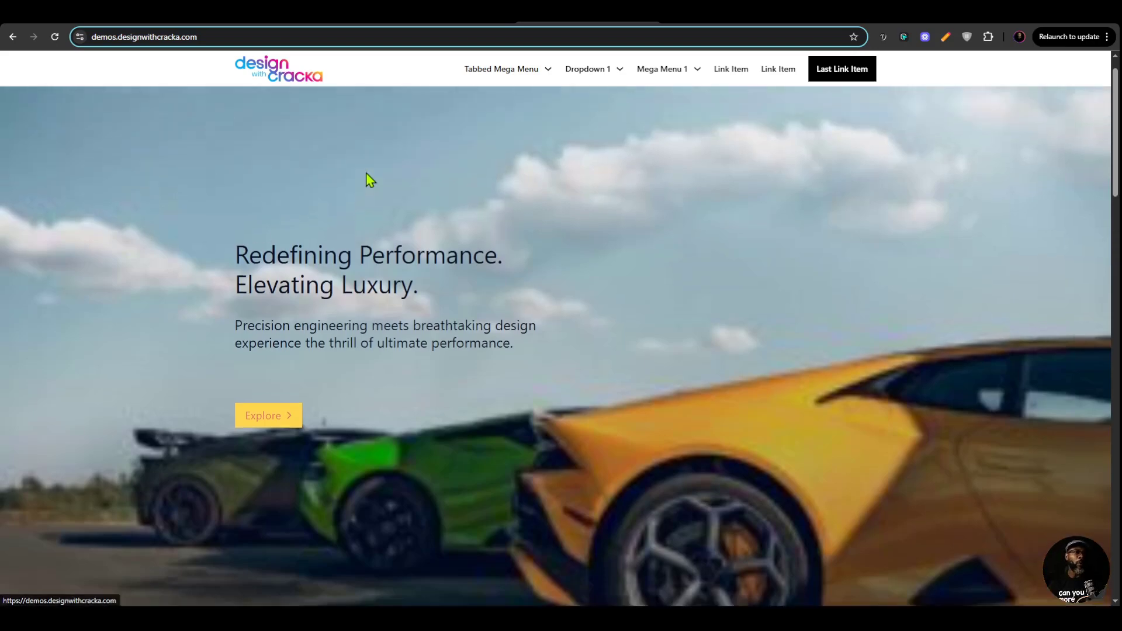
pyautogui.scroll(-15, 365, 171)
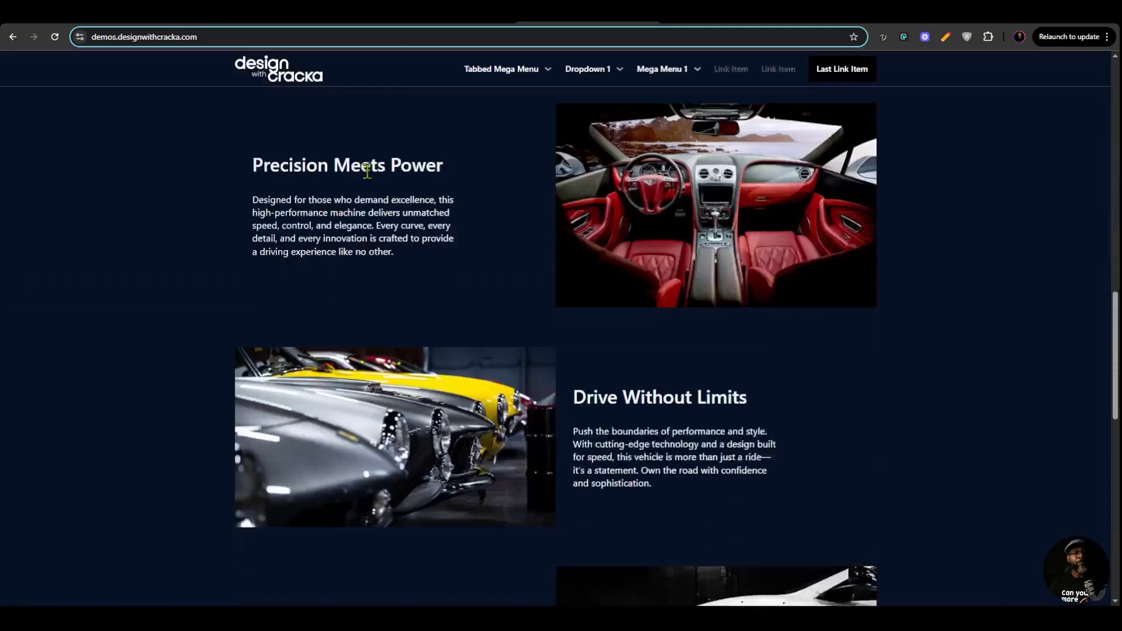
pyautogui.scroll(15, 258, 84)
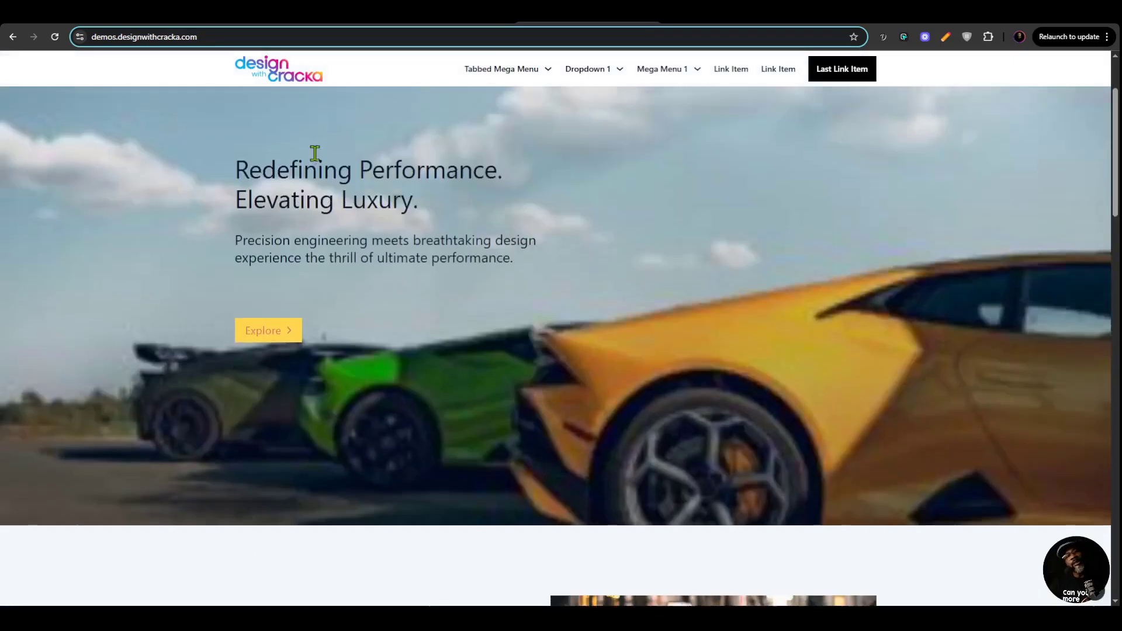
pyautogui.scroll(-5, 426, 140)
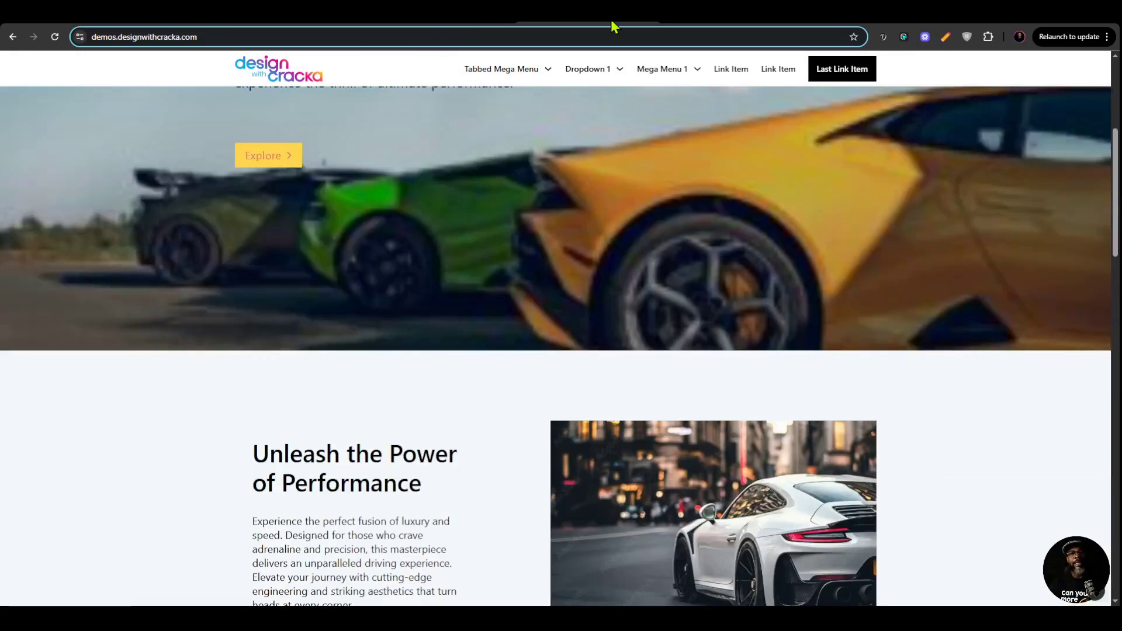
# Examine the header template's CSS rules that set the .dwc-nest-menu__logo path fill for dark, light and video backgrounds.
pyautogui.click(718, 24)
pyautogui.scroll(-12, 578, 421)
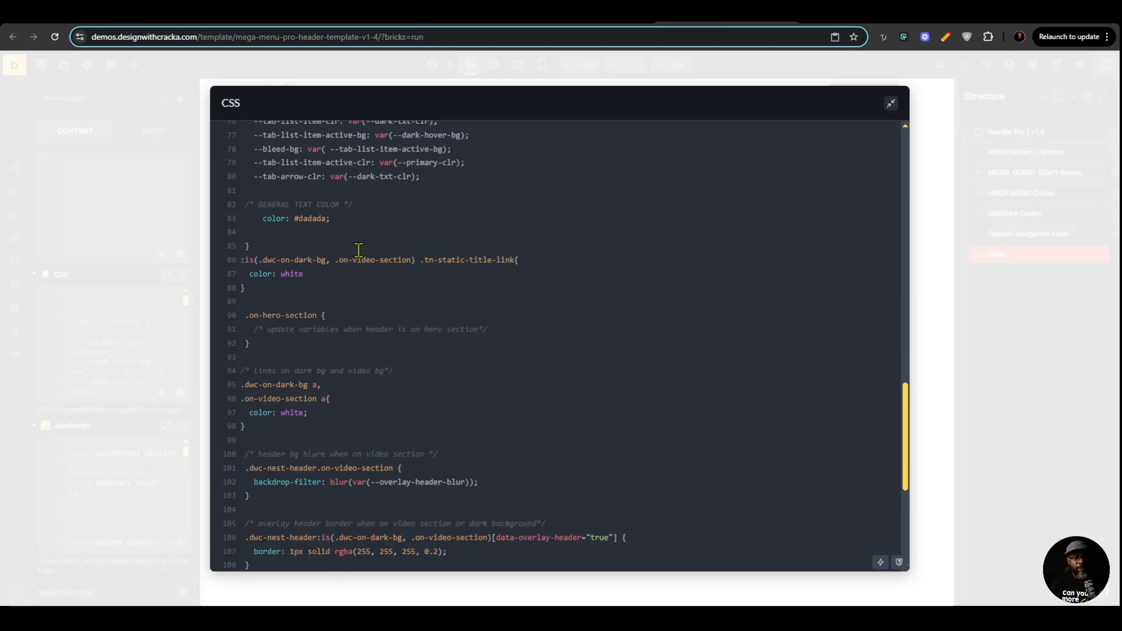
pyautogui.scroll(-1, 287, 373)
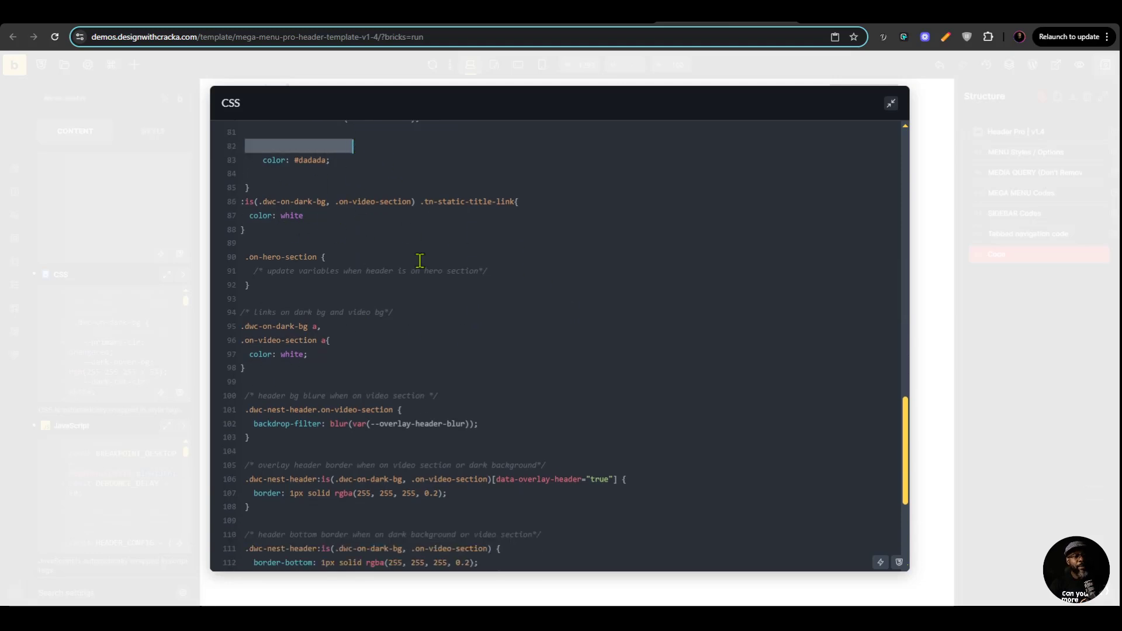
pyautogui.scroll(-4, 418, 257)
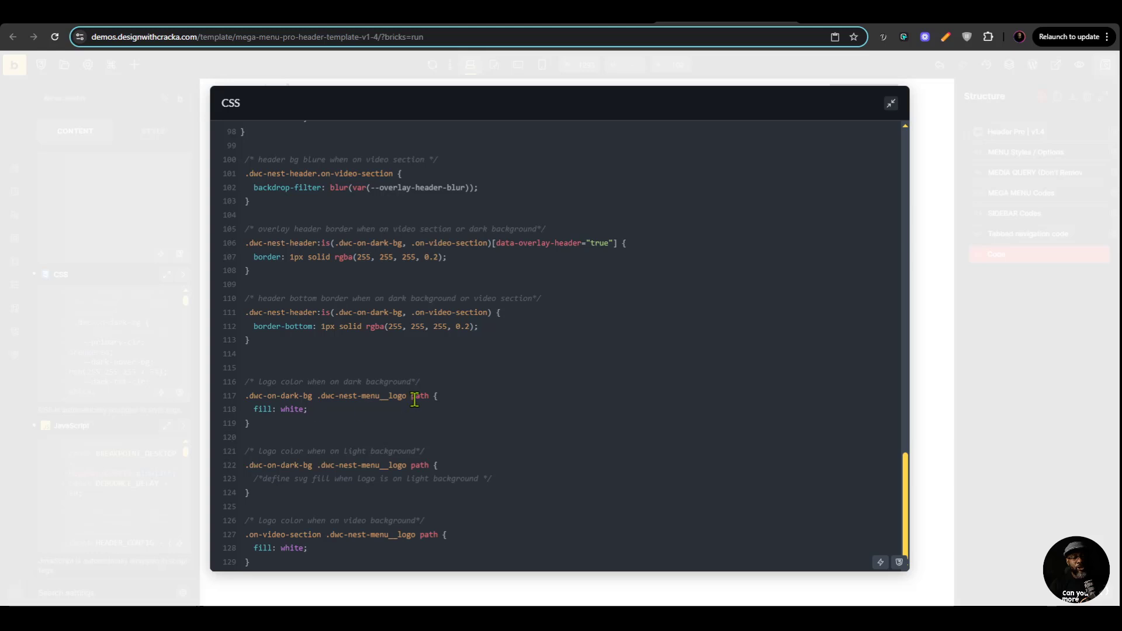
pyautogui.moveTo(412, 398); pyautogui.dragTo(431, 400)
pyautogui.moveTo(308, 410); pyautogui.dragTo(241, 410)
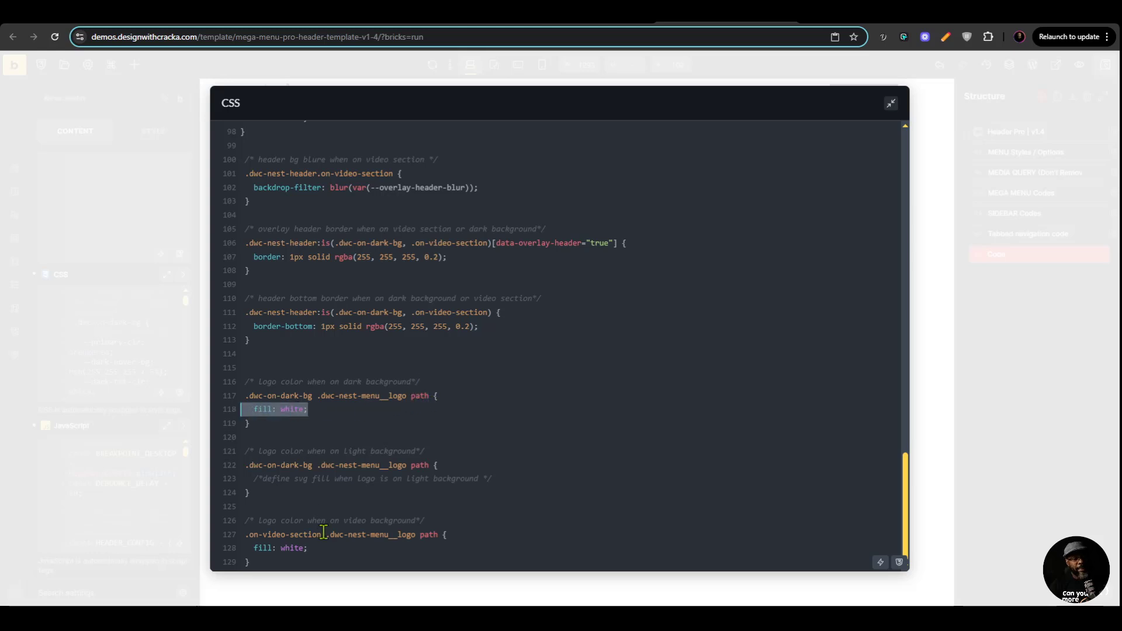
pyautogui.moveTo(308, 547); pyautogui.dragTo(259, 549)
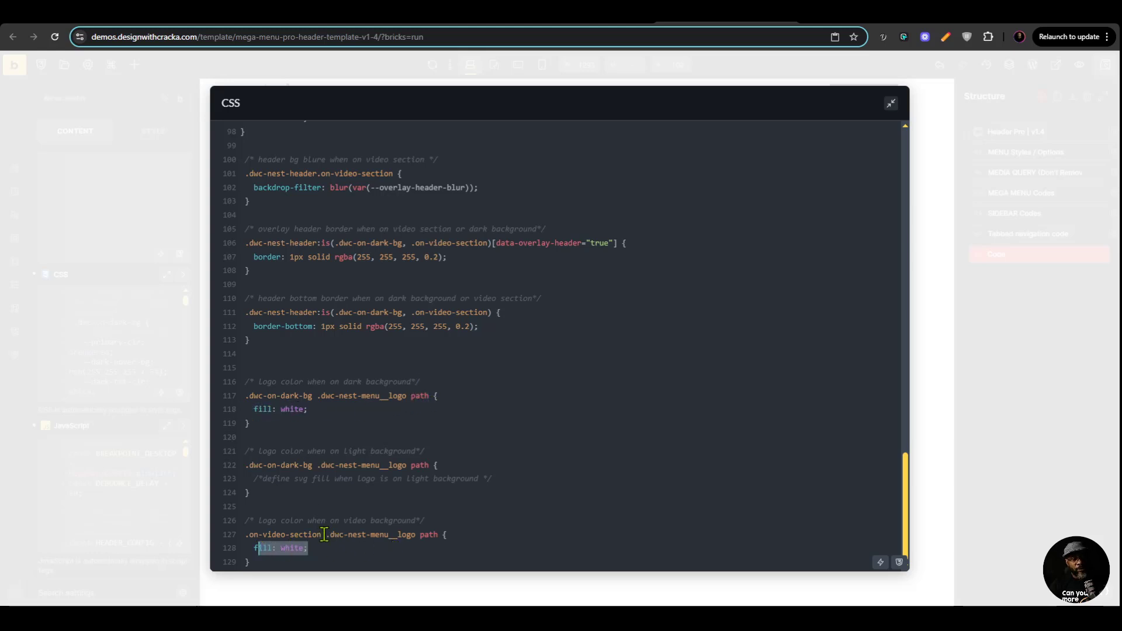
pyautogui.moveTo(324, 534); pyautogui.dragTo(437, 535)
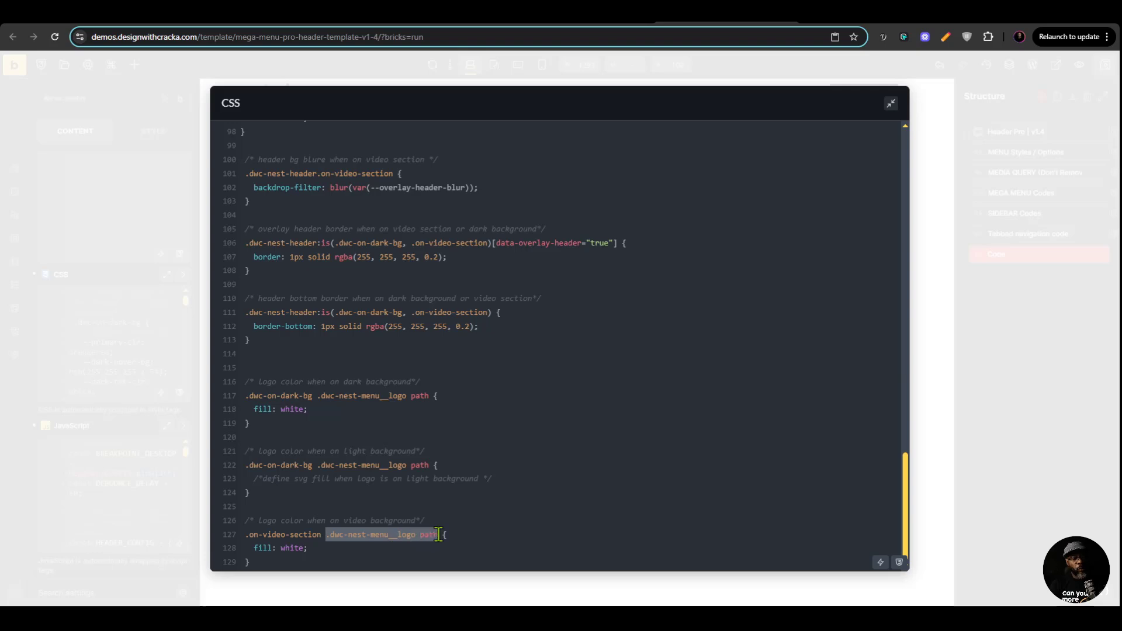
pyautogui.click(431, 466)
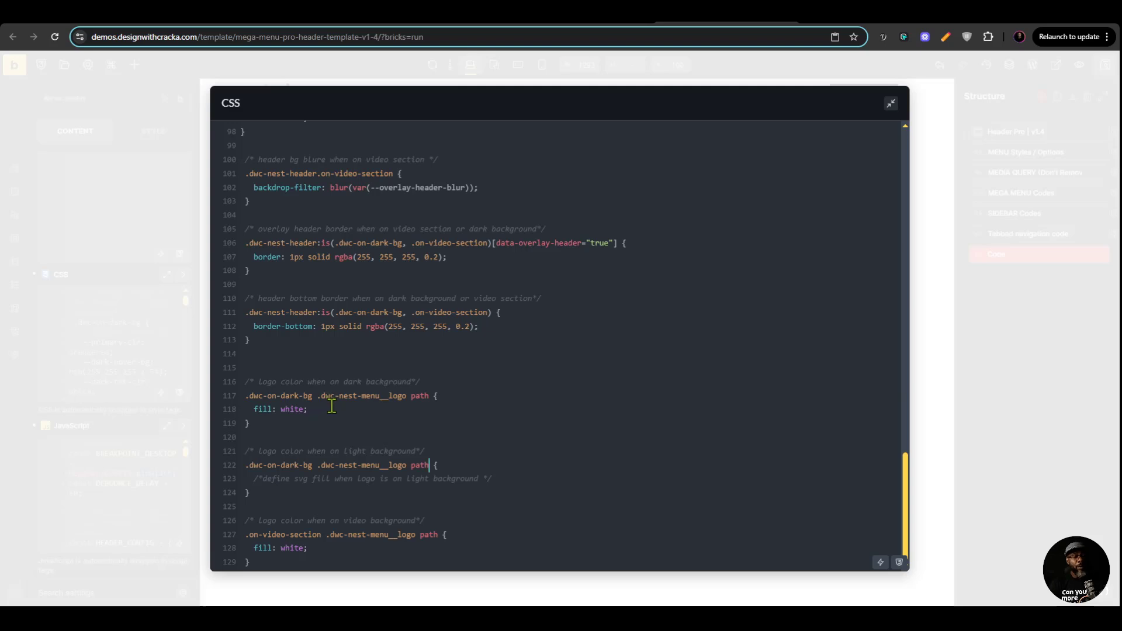
pyautogui.moveTo(250, 381); pyautogui.dragTo(303, 546)
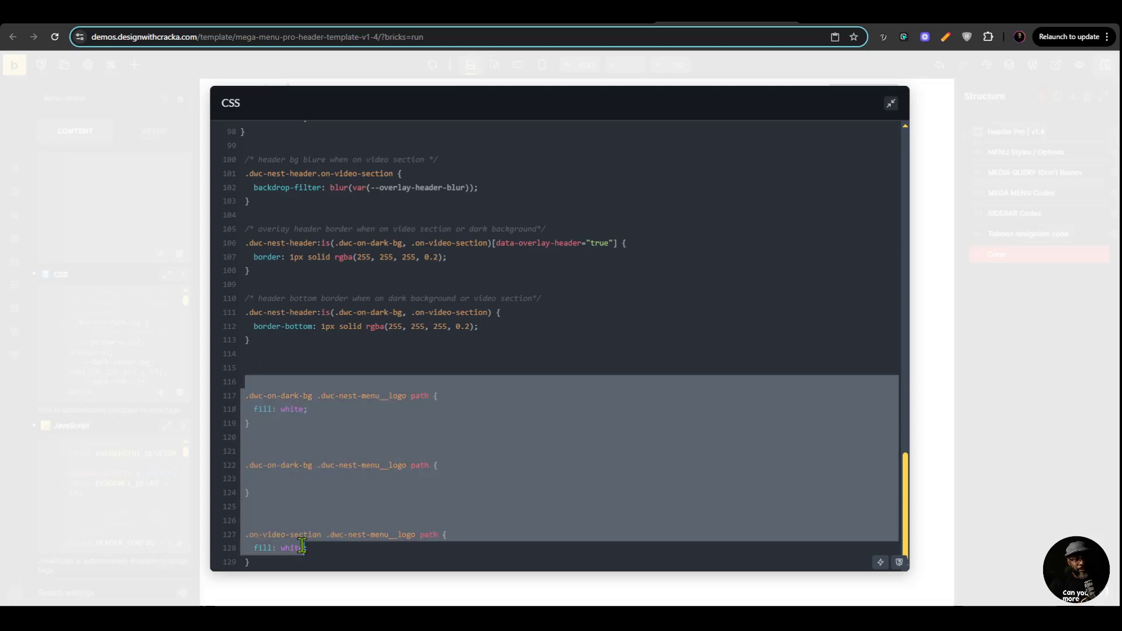
pyautogui.hotkey('ctrl', 'v')
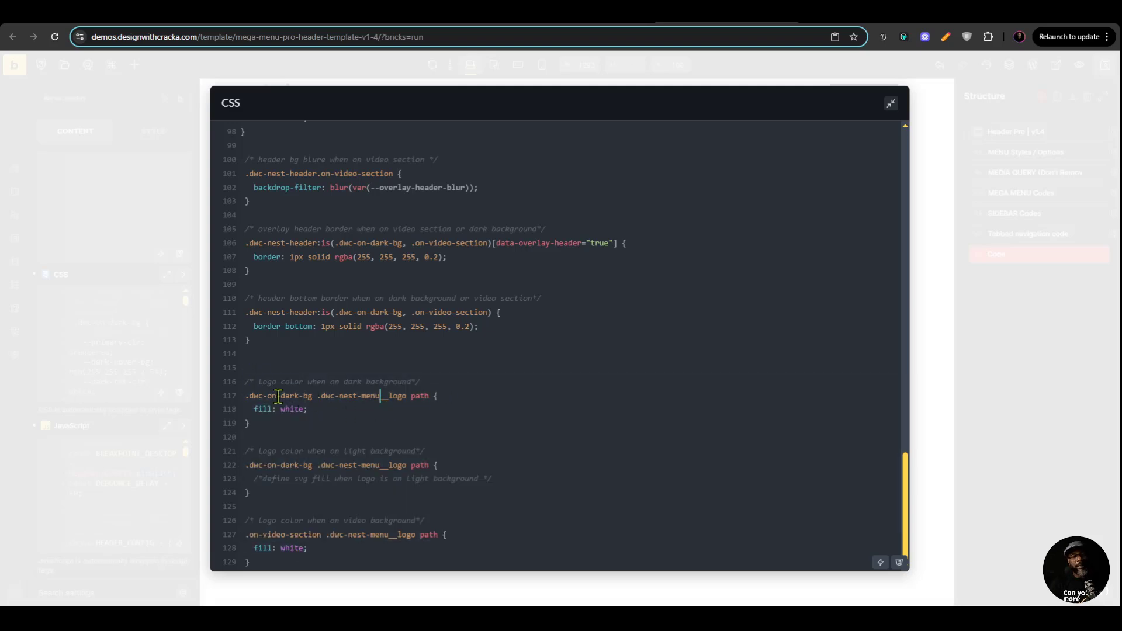
pyautogui.moveTo(245, 395); pyautogui.dragTo(426, 396)
pyautogui.click(353, 403)
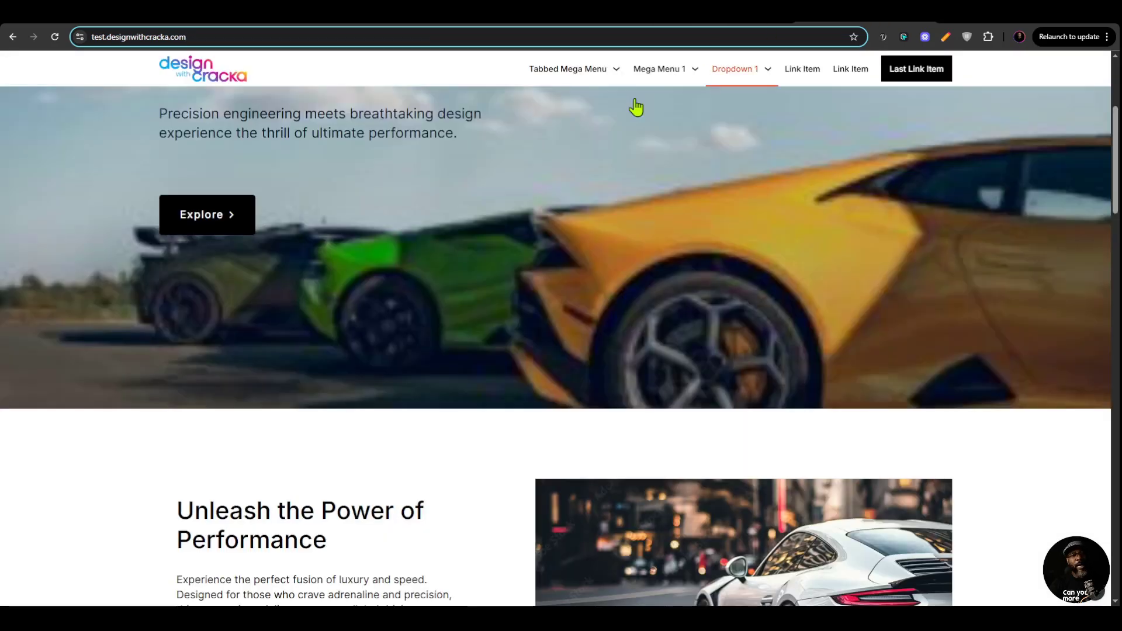
# Compare the header logo's colour over the light and dark sections of the test site, and return to the demo site's dark section.
pyautogui.scroll(4, 381, 275)
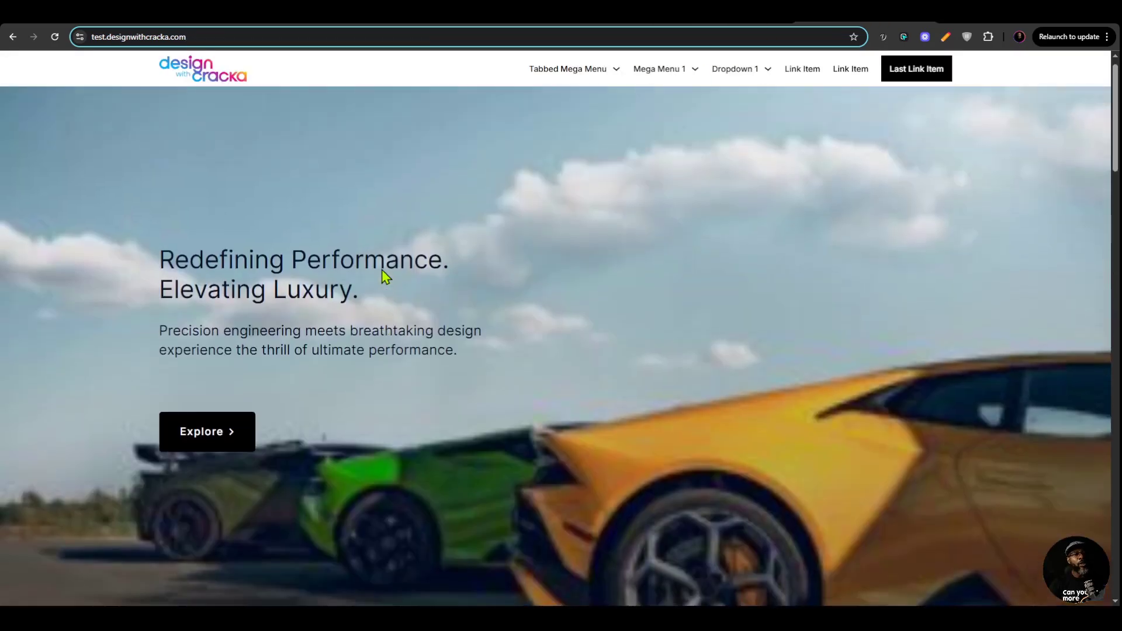
pyautogui.scroll(-15, 383, 275)
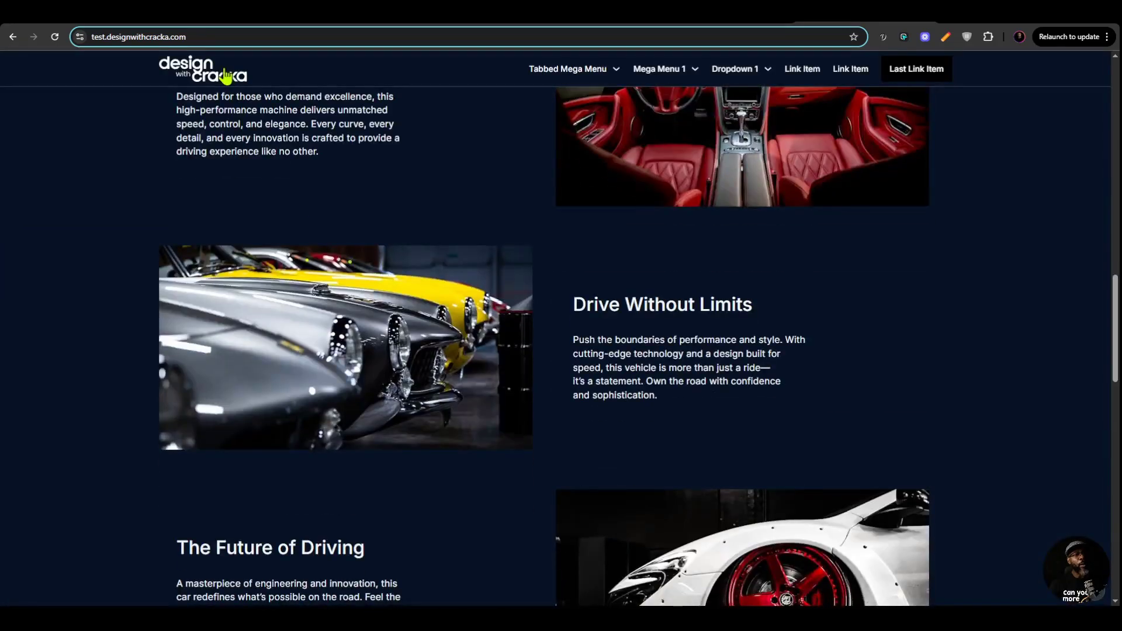
pyautogui.scroll(15, 341, 253)
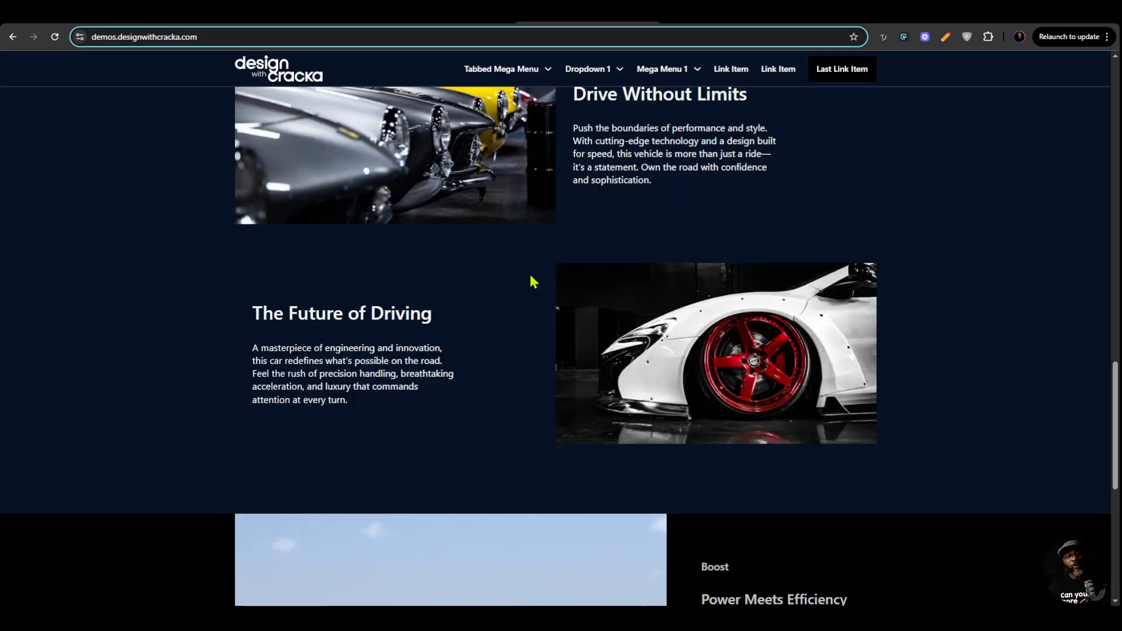
pyautogui.scroll(2, 612, 337)
pyautogui.scroll(-5, 612, 337)
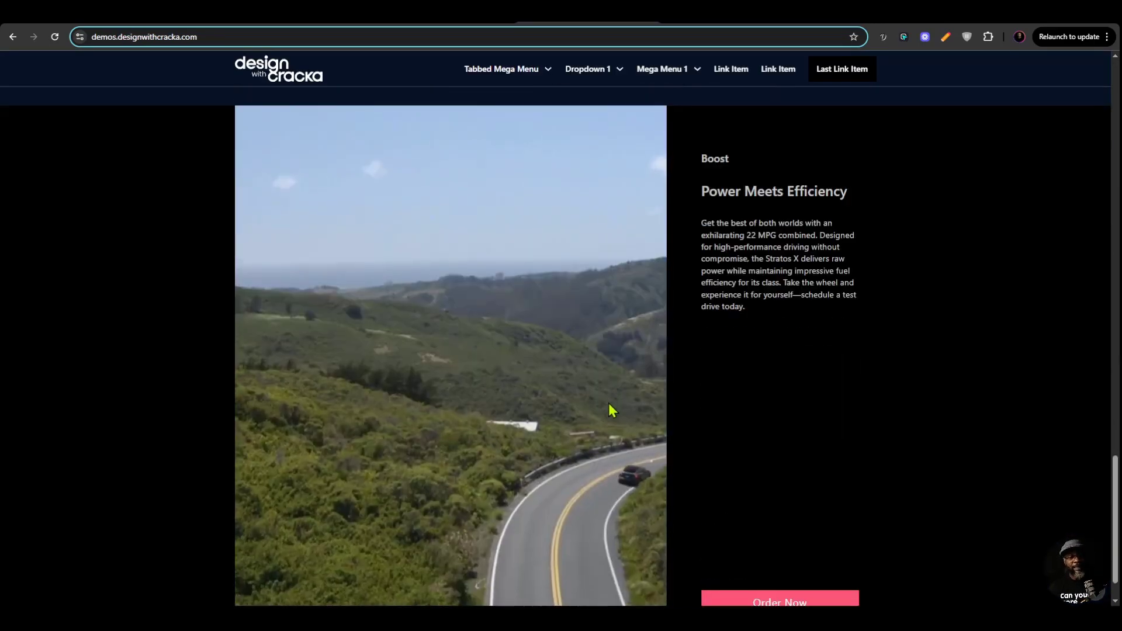